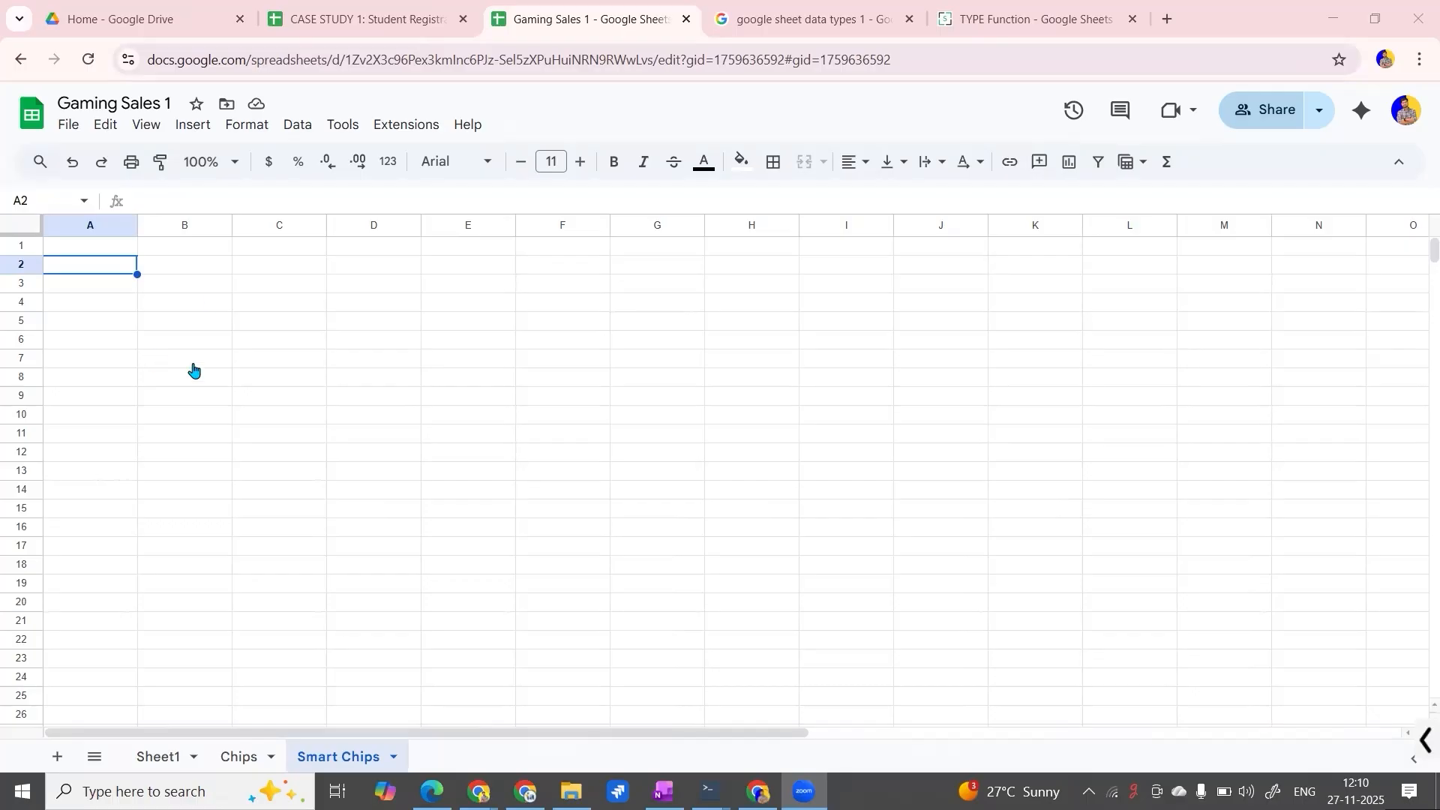
pyautogui.click(216, 289)
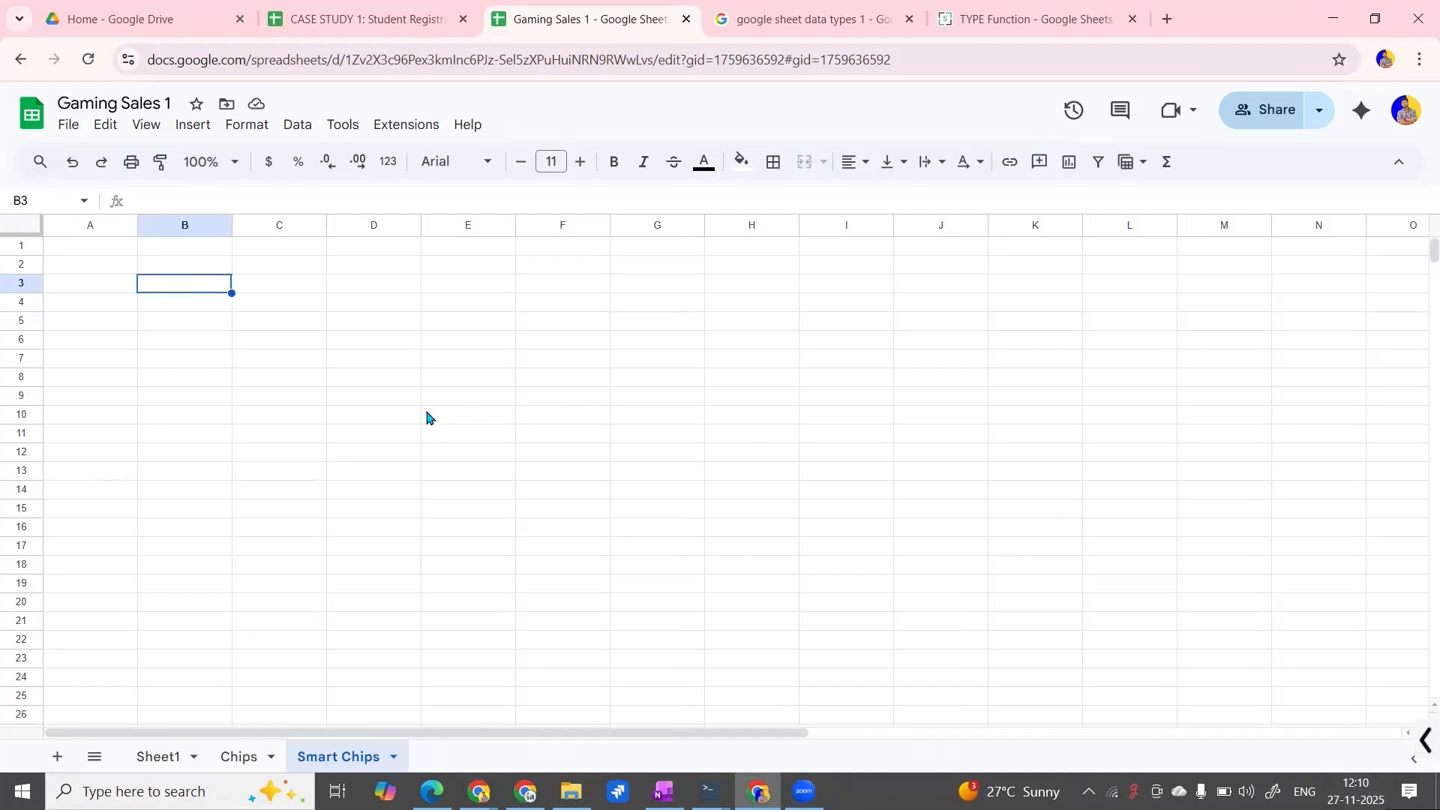
pyautogui.click(287, 291)
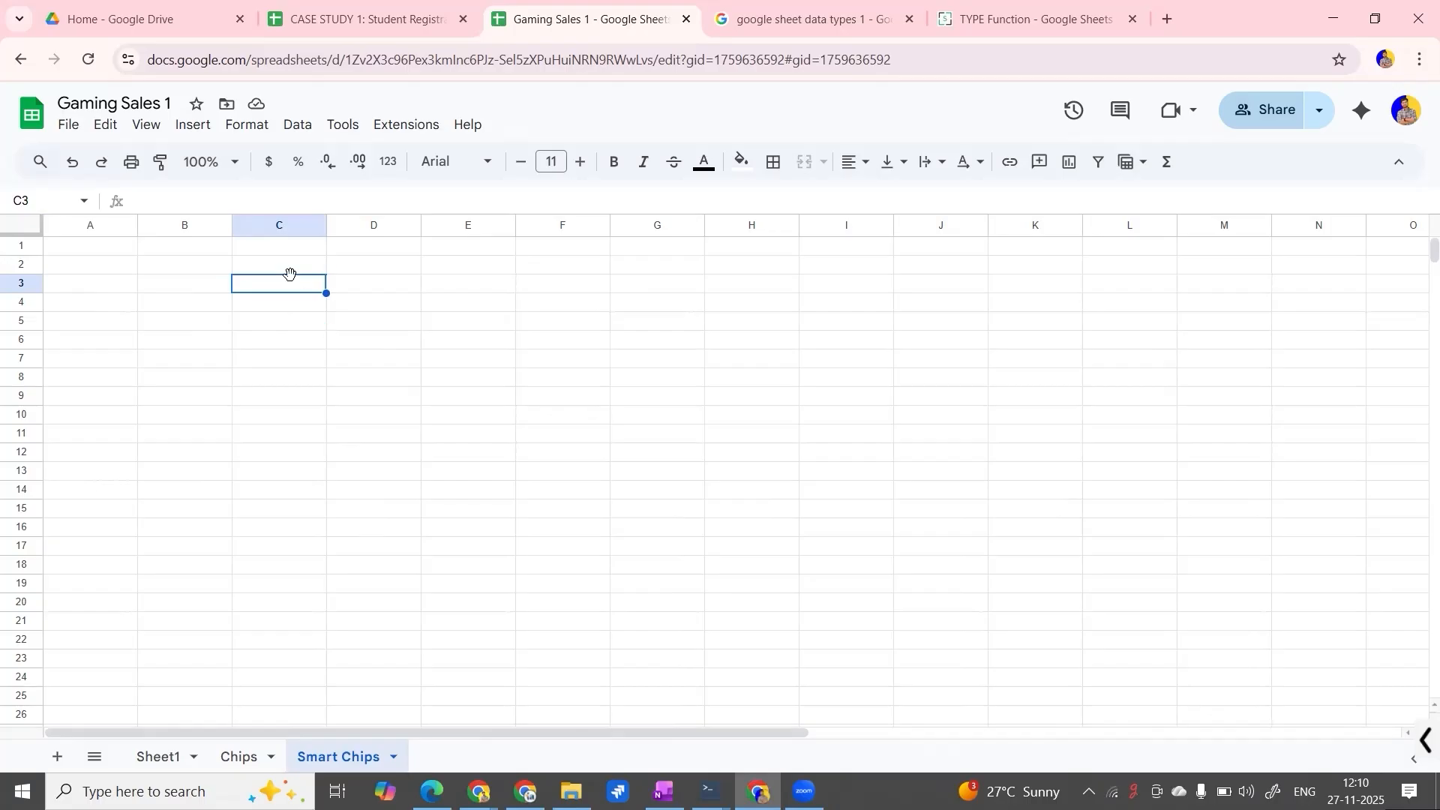
pyautogui.click(284, 304)
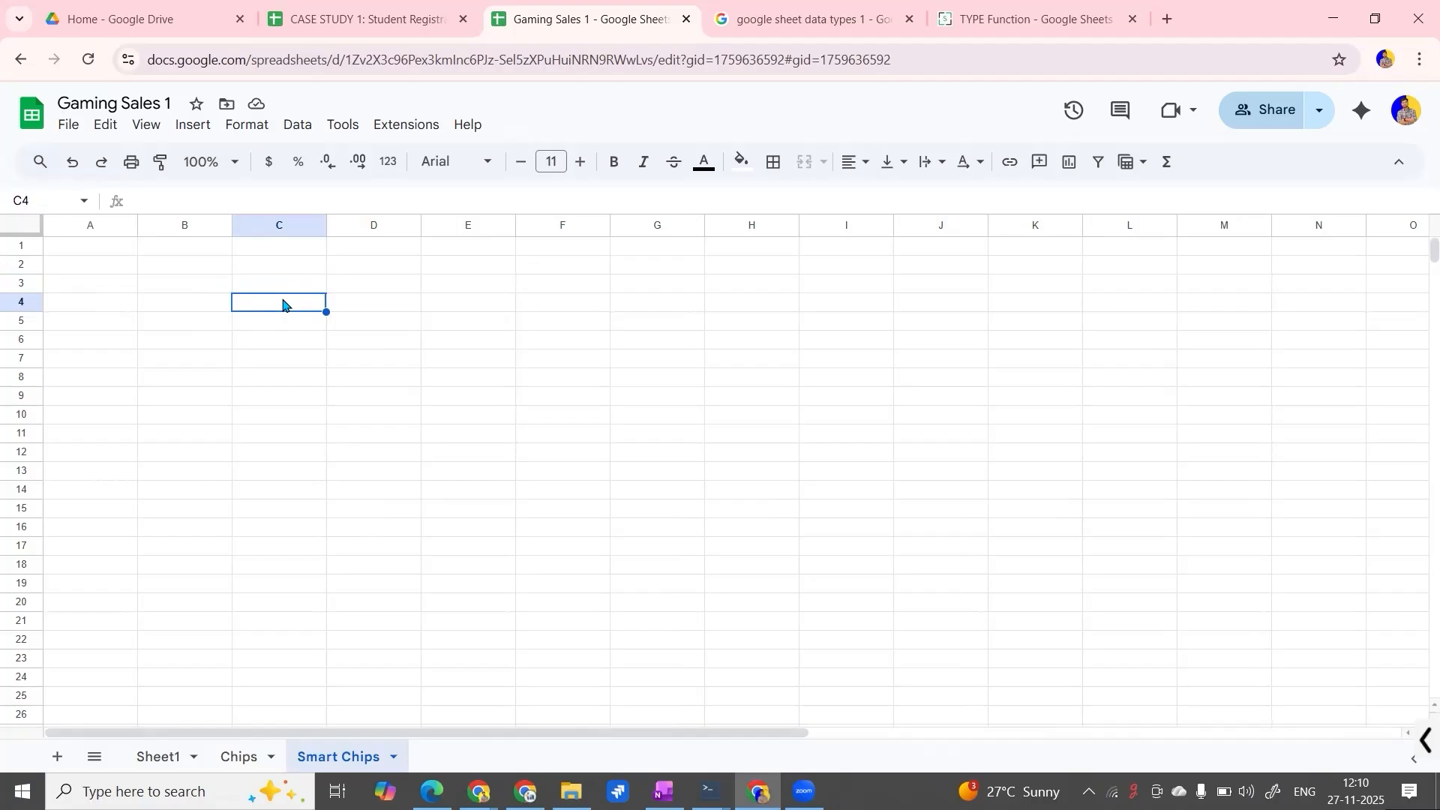
pyautogui.click(186, 271)
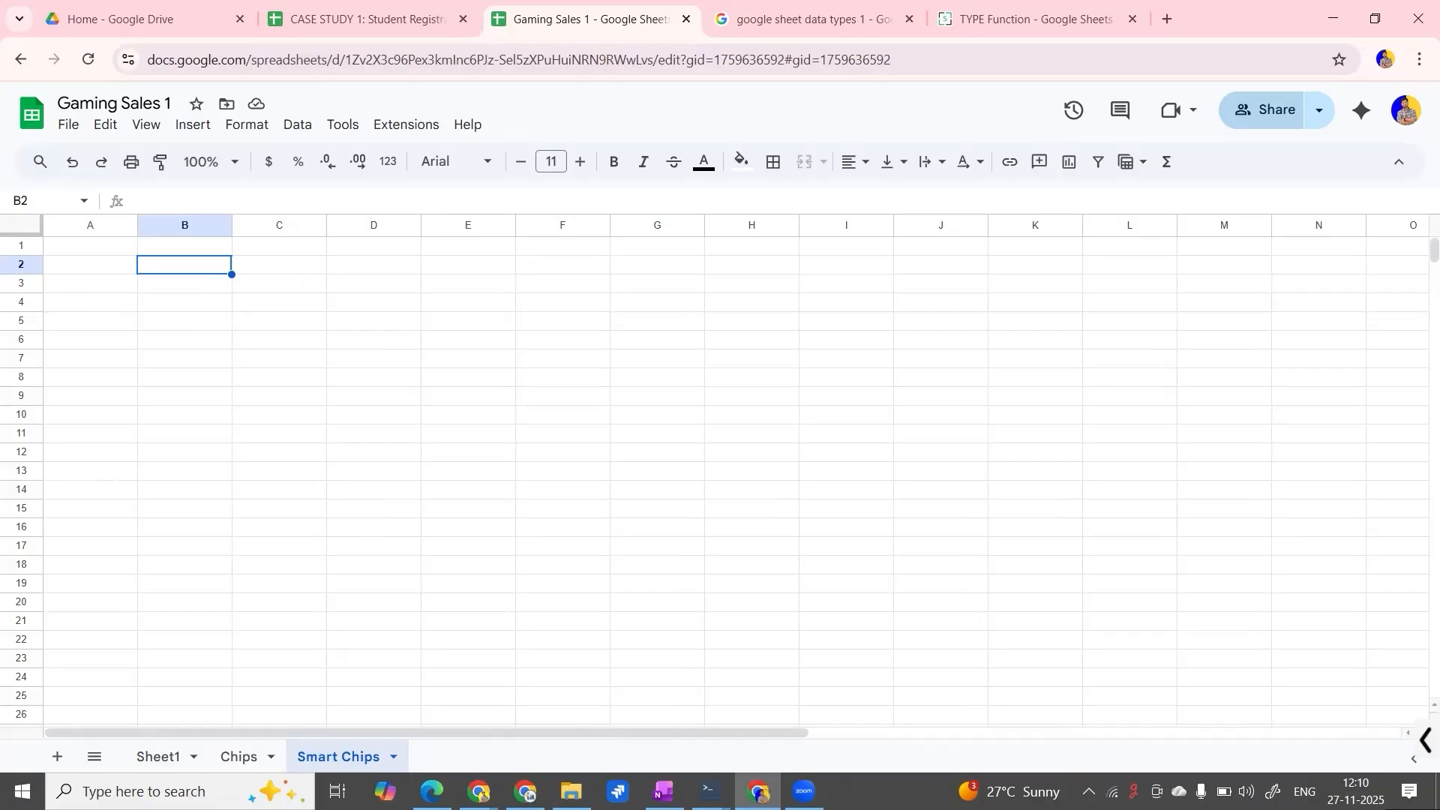
# Paste the copied task table at A1 of the Smart Chips sheet and fit columns A to J to their contents.
pyautogui.hotkey('alt', 'Tab')
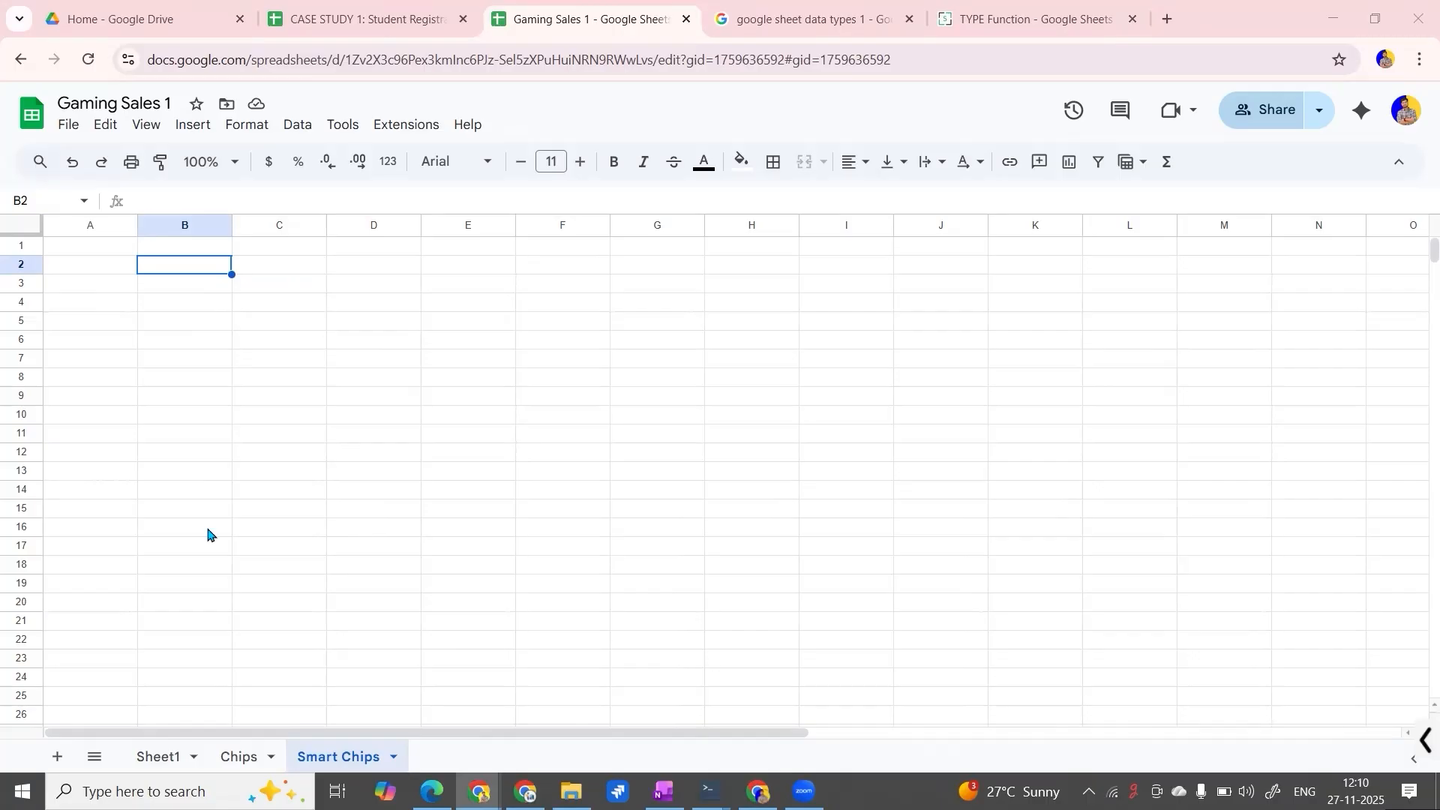
pyautogui.hotkey('alt', 'Tab')
pyautogui.click(100, 250)
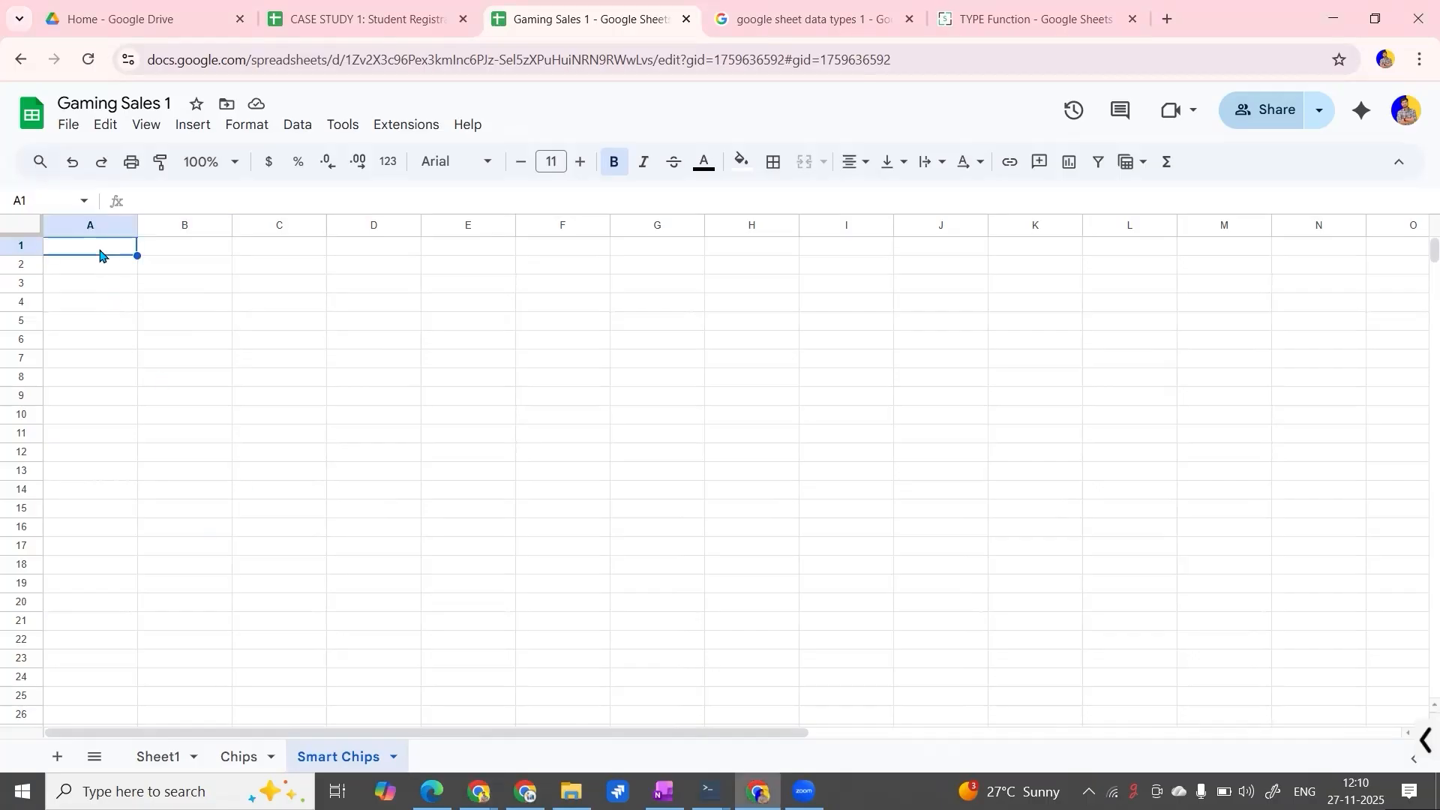
pyautogui.hotkey('ctrl', 'v')
pyautogui.click(185, 339)
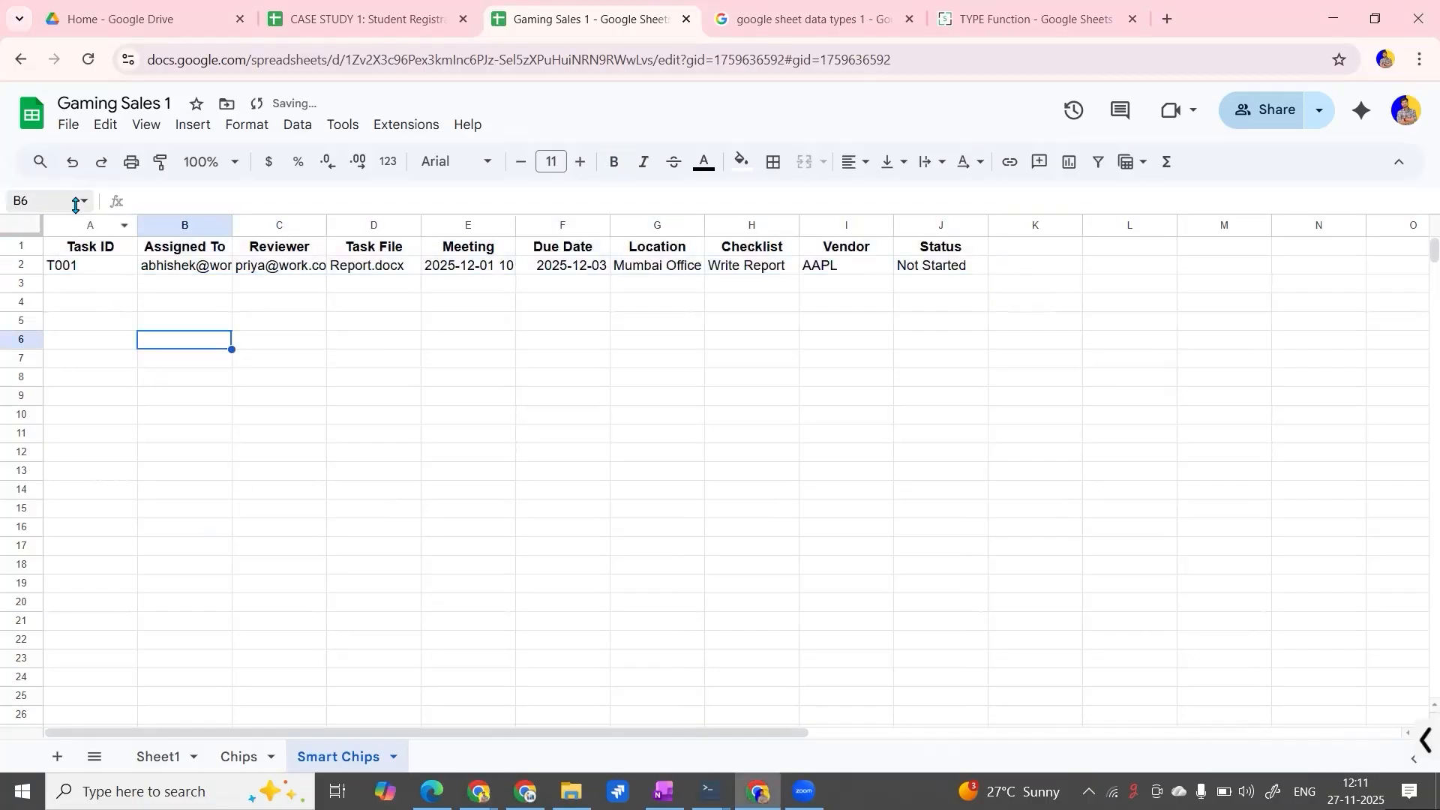
pyautogui.moveTo(86, 224); pyautogui.dragTo(986, 225)
pyautogui.doubleClick(988, 226)
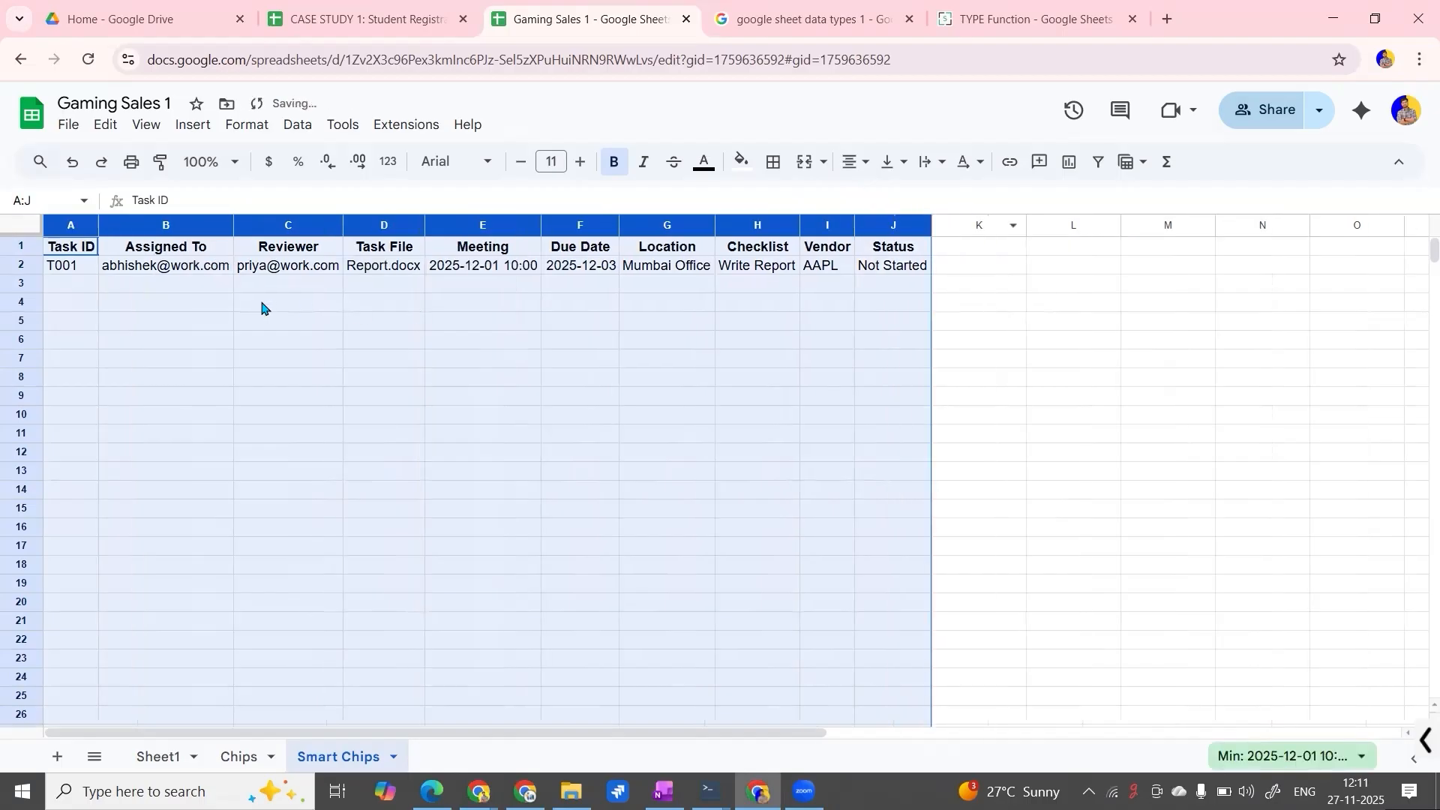
# Replace the Assigned To entry for task T001 in B2 with the assignee's e-mail address.
pyautogui.click(214, 273)
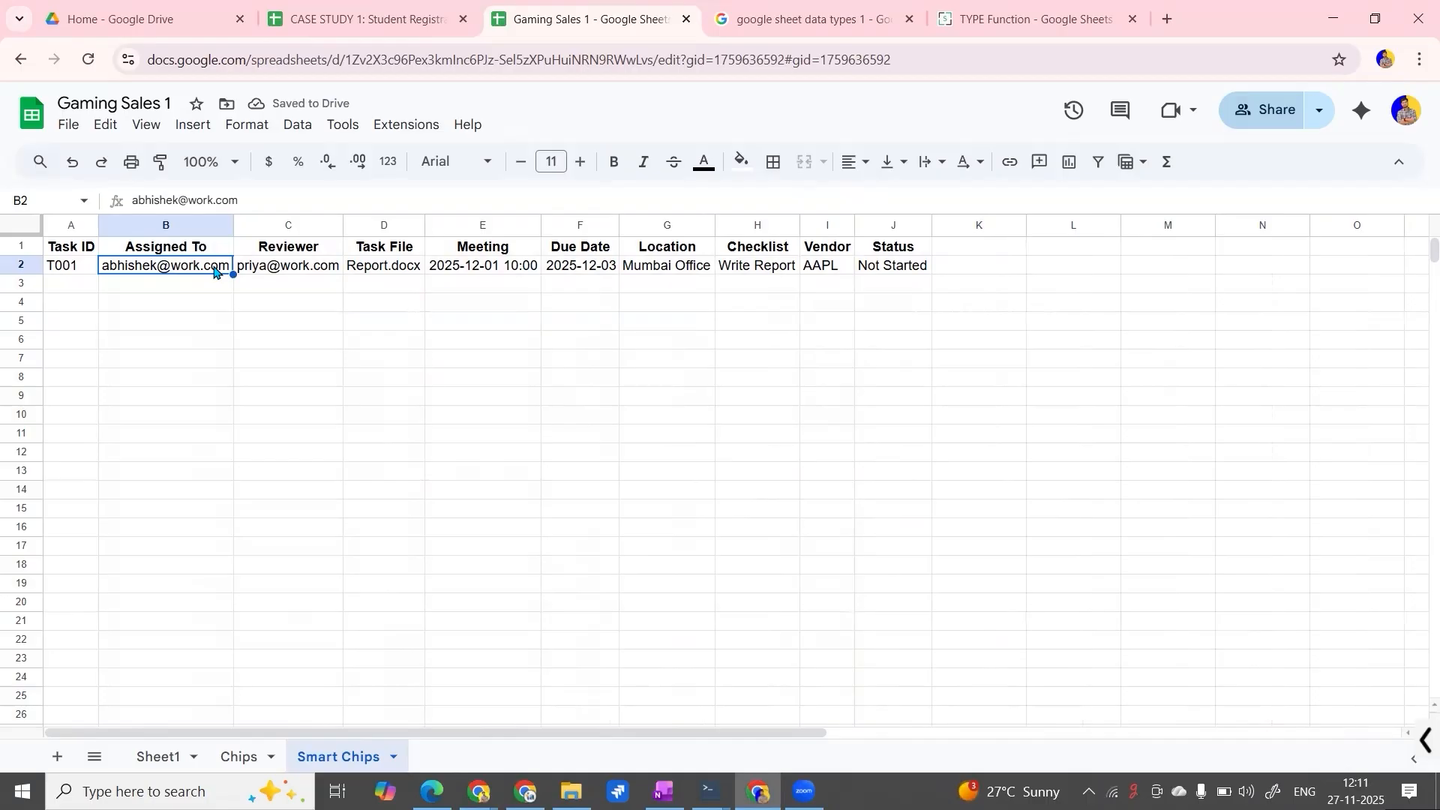
pyautogui.write('ve')
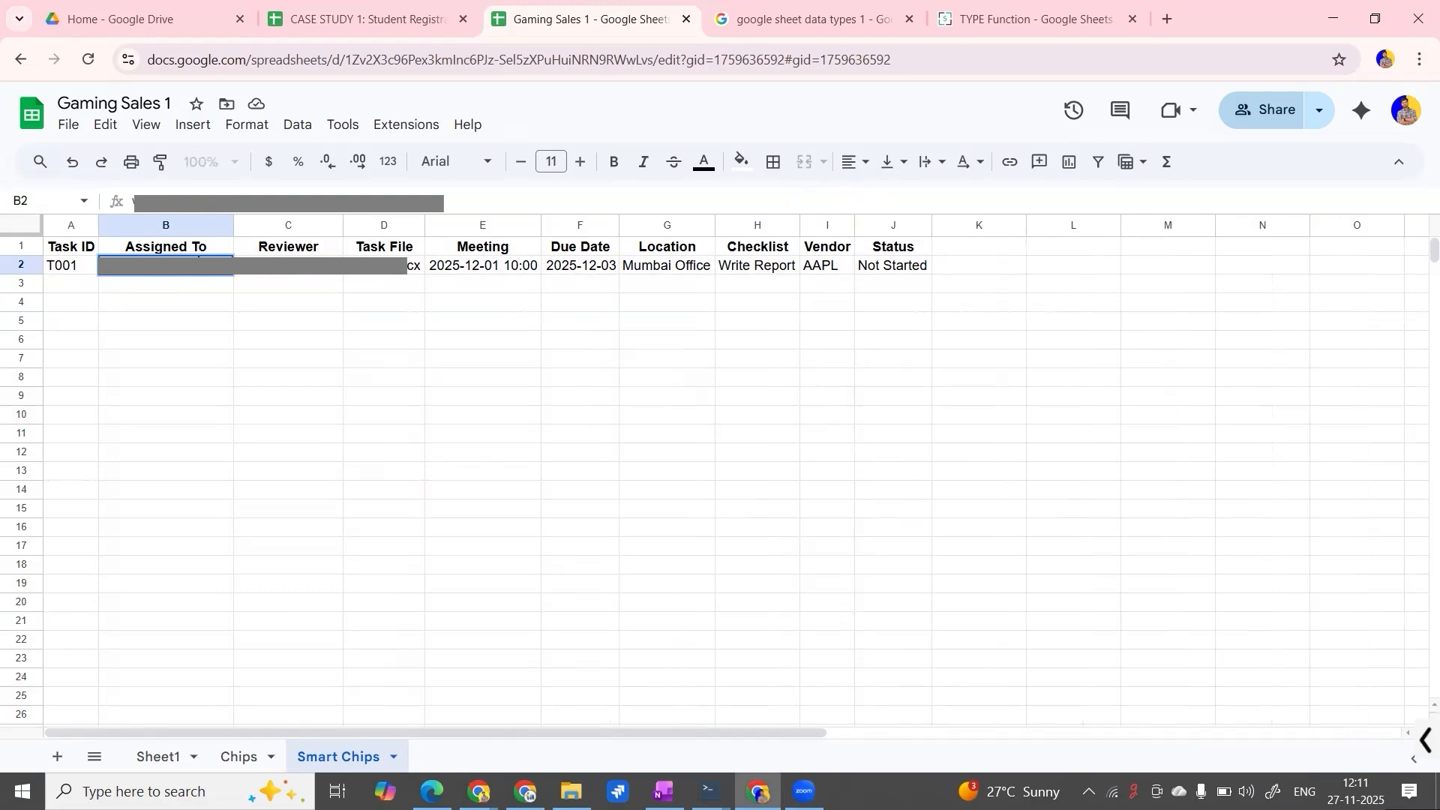
pyautogui.write('om')
pyautogui.press('Tab')
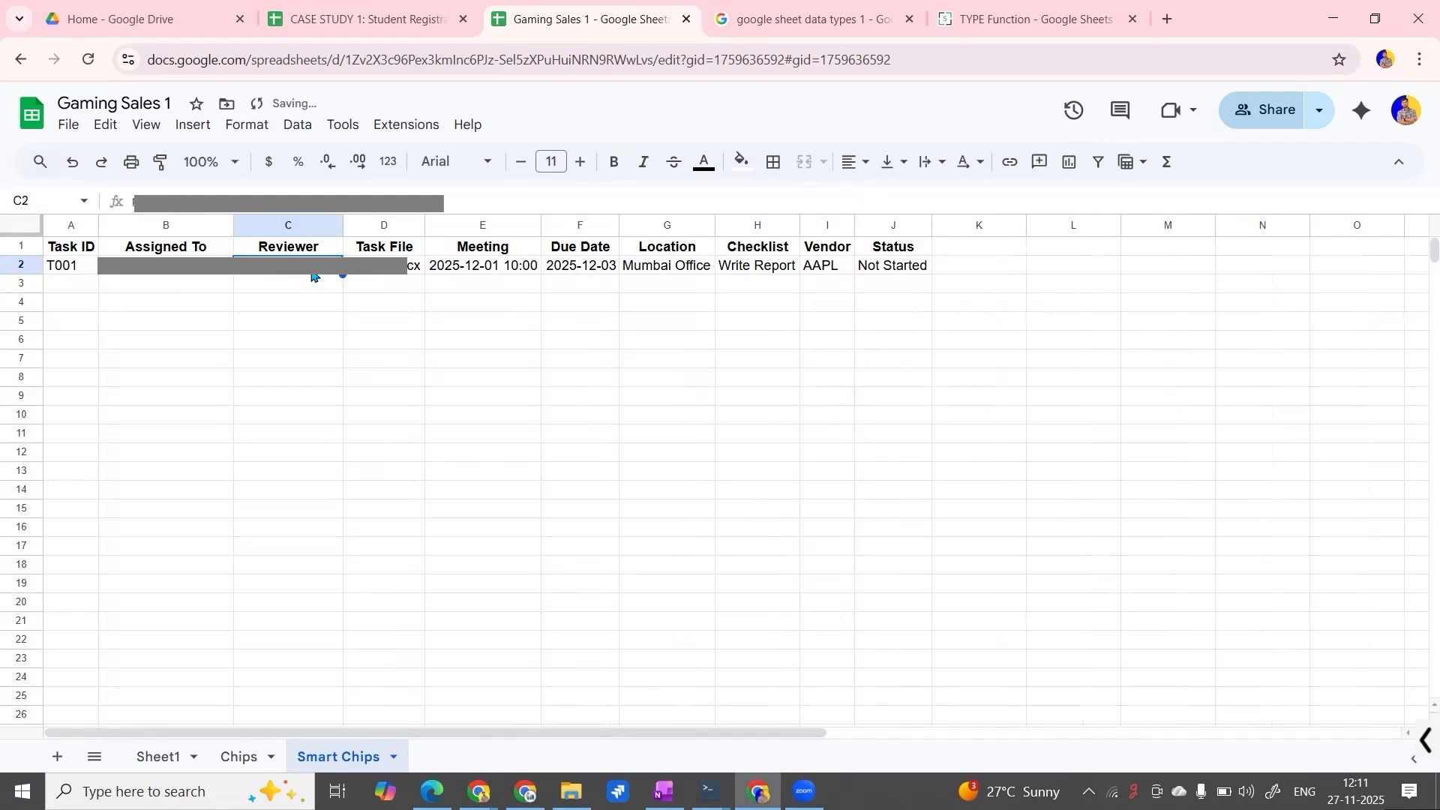
# Widen the Assigned To and Reviewer columns and replace the entry in C2 with the reviewer's e-mail address.
pyautogui.moveTo(233, 225); pyautogui.dragTo(256, 225)
pyautogui.moveTo(365, 225); pyautogui.dragTo(403, 225)
pyautogui.write('a[masked]')
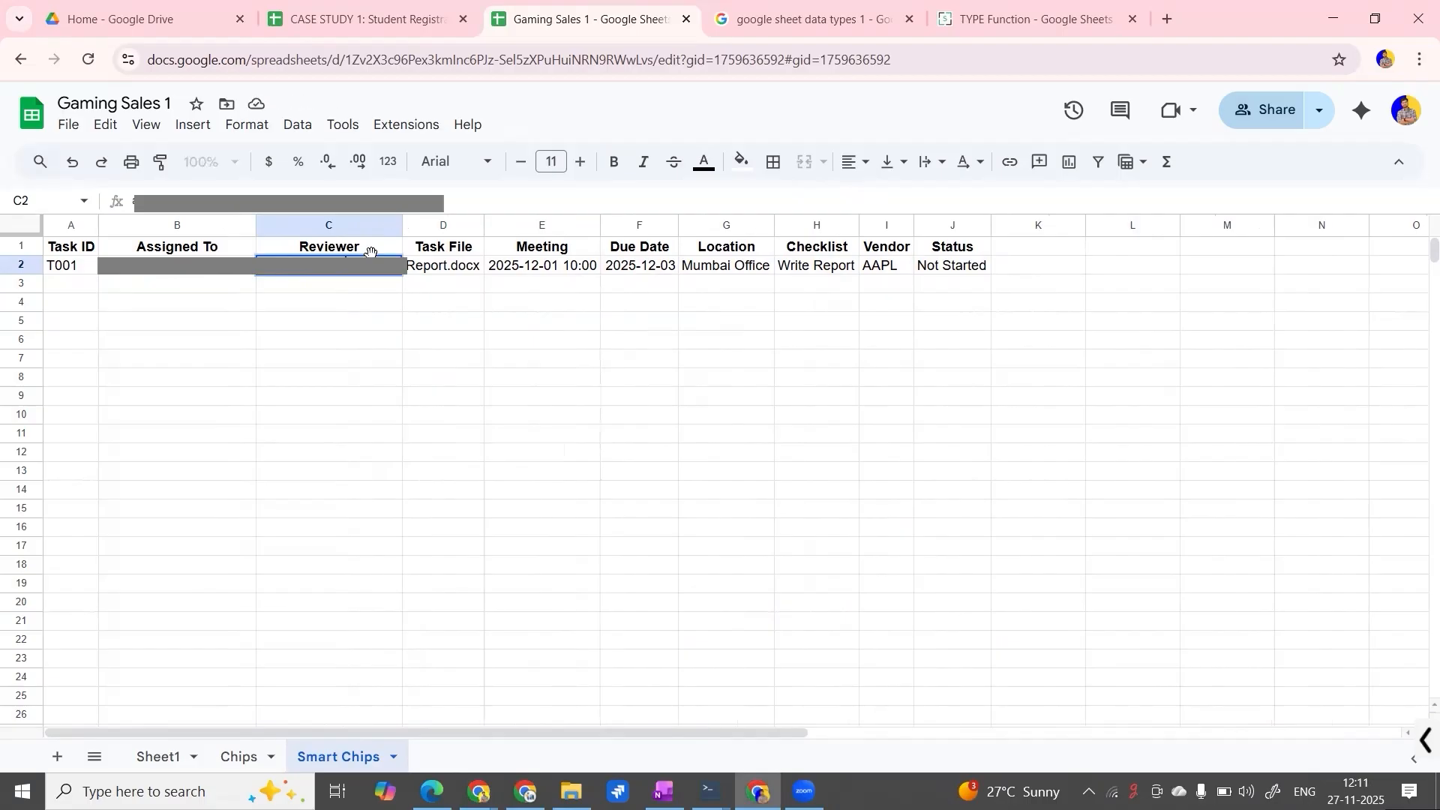
pyautogui.write('ail.com')
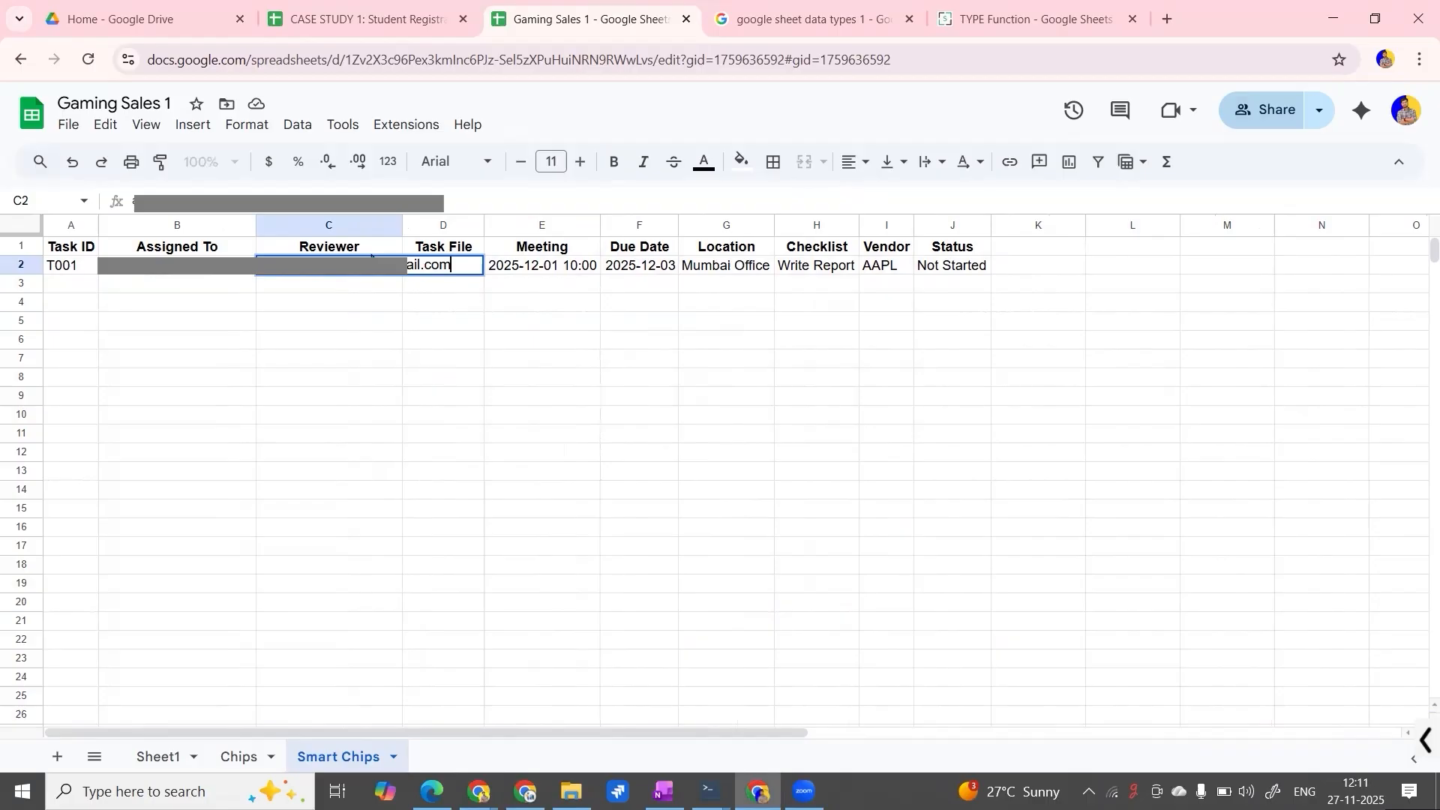
pyautogui.press('Return')
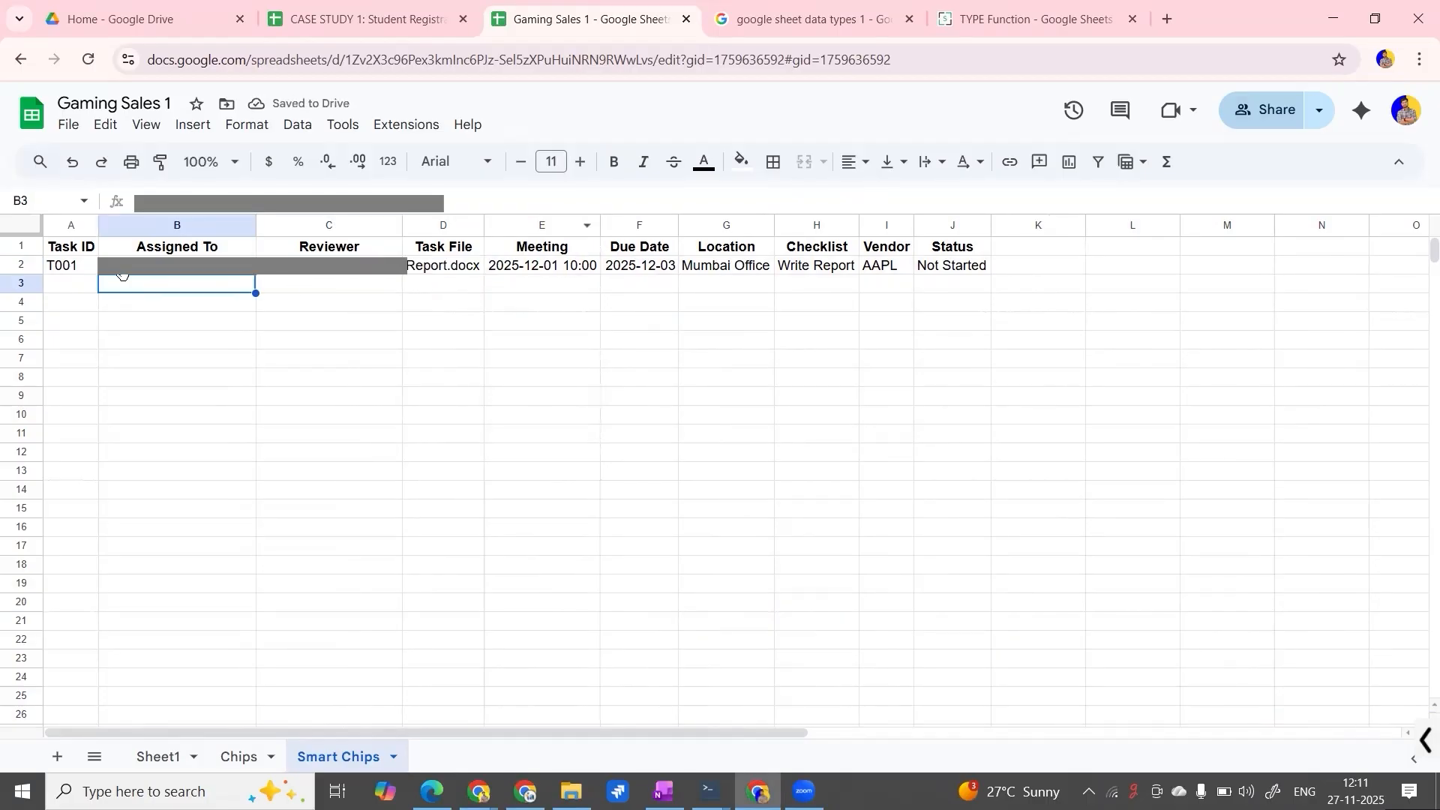
# Review the task table's columns and the T001 entries, including task file, meeting, due date, location, checklist and both e-mail cells.
pyautogui.click(64, 252)
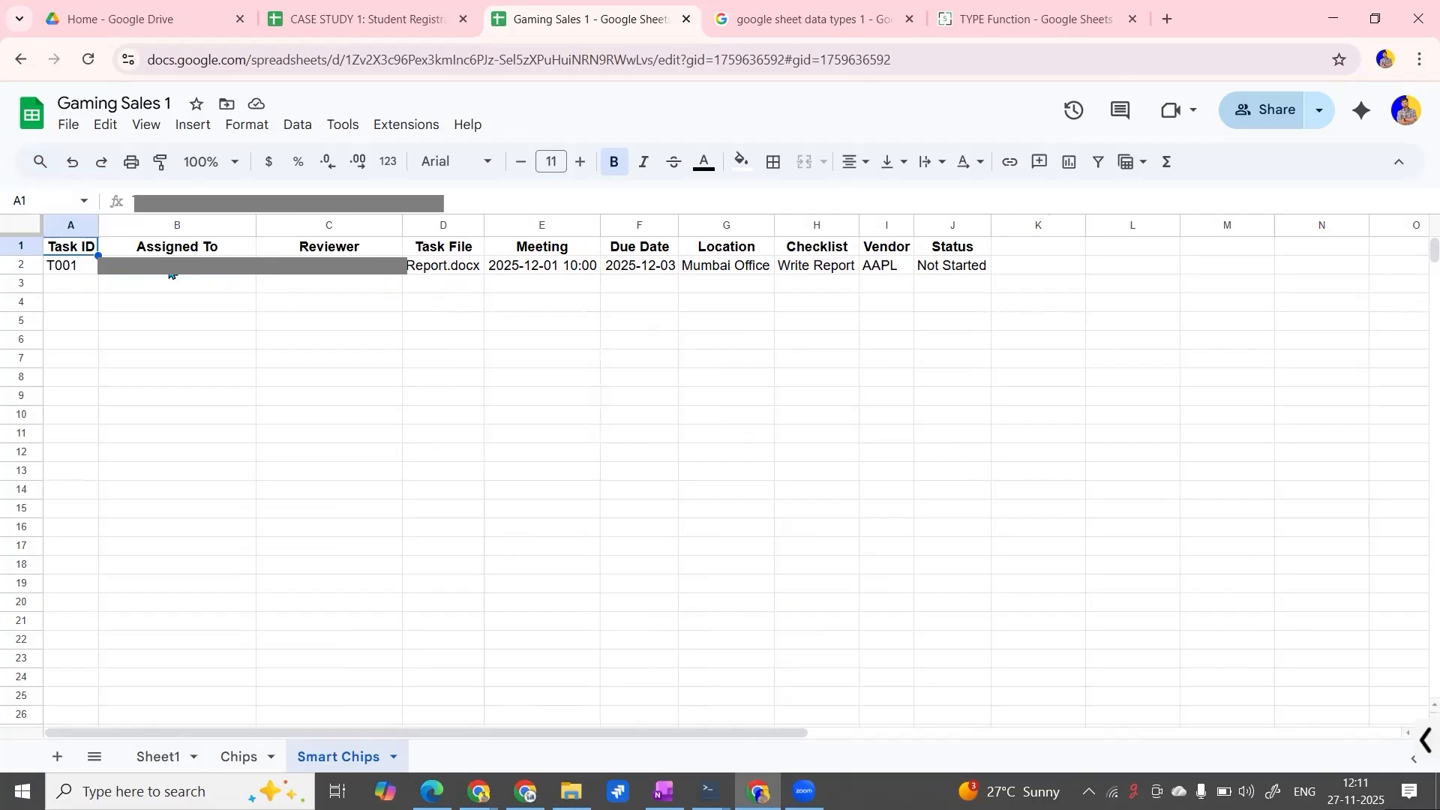
pyautogui.click(155, 290)
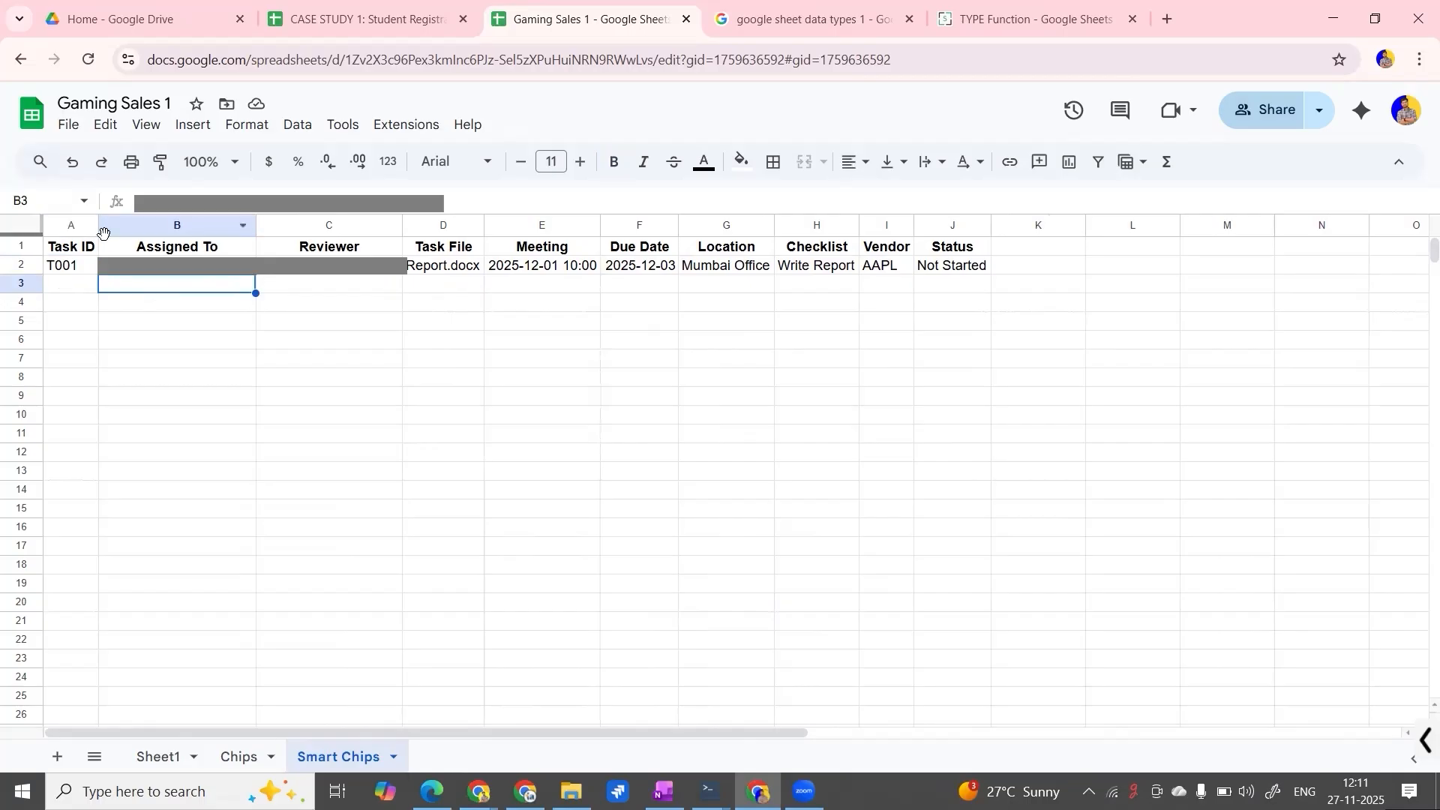
pyautogui.click(81, 230)
pyautogui.click(66, 224)
pyautogui.moveTo(66, 223); pyautogui.dragTo(71, 434)
pyautogui.click(317, 338)
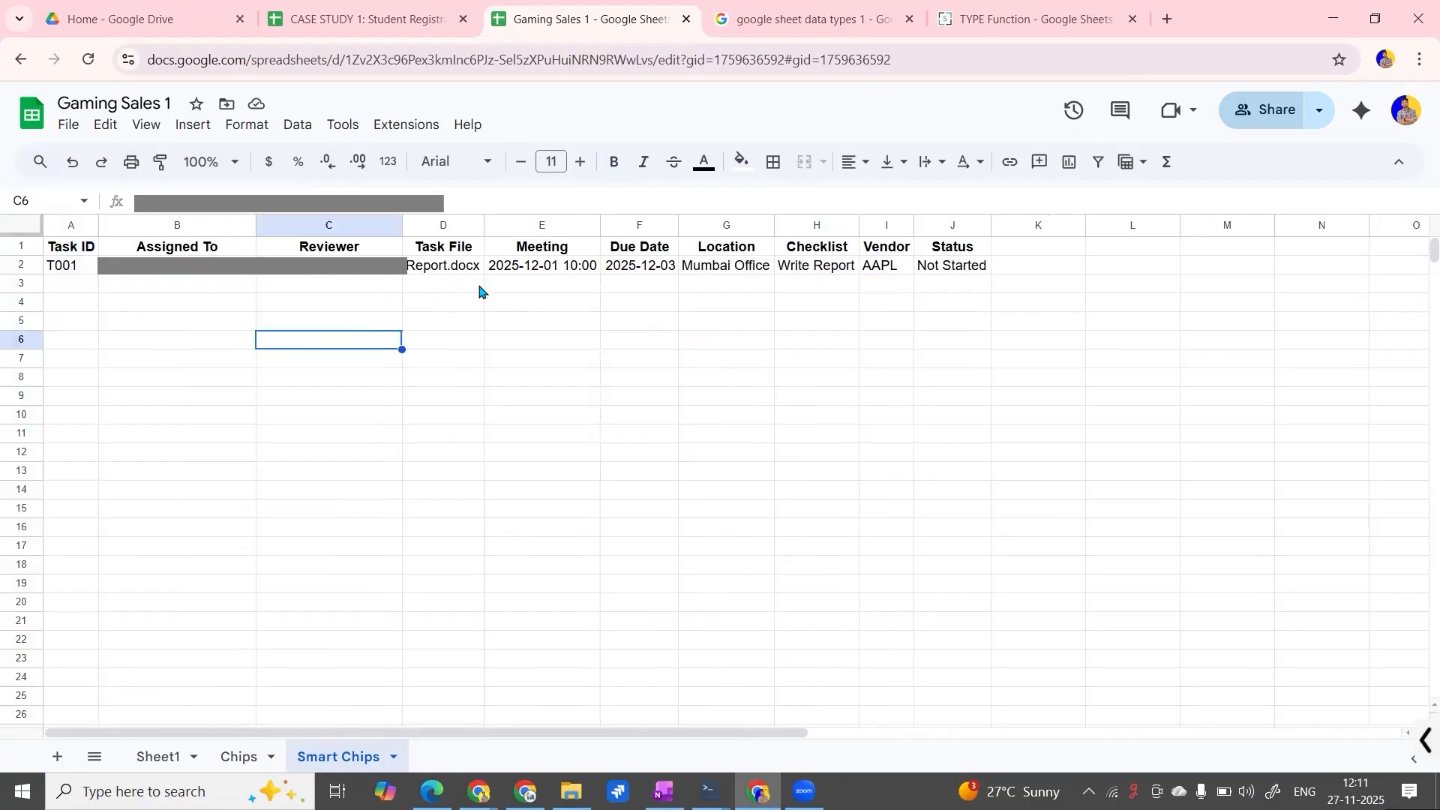
pyautogui.click(449, 284)
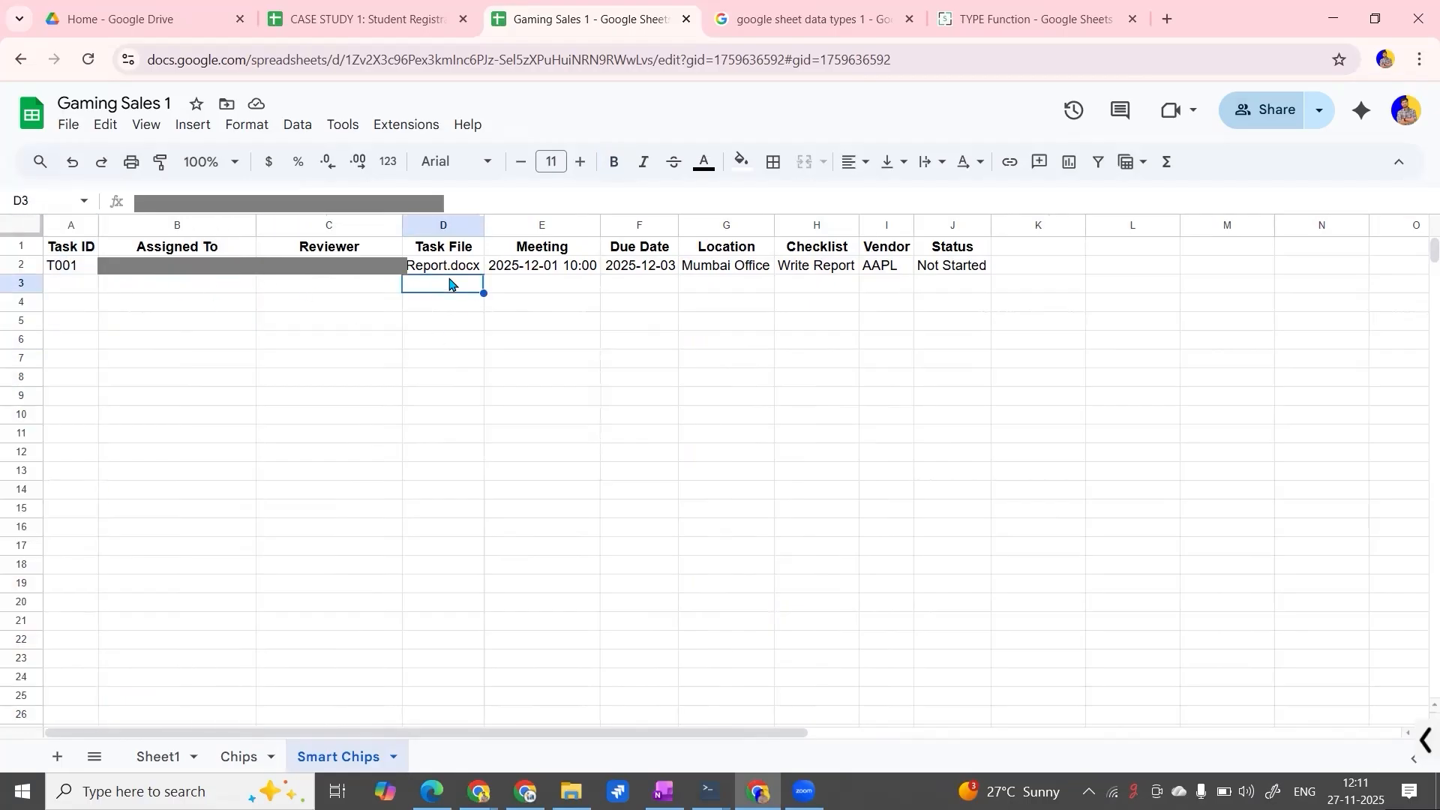
pyautogui.click(521, 269)
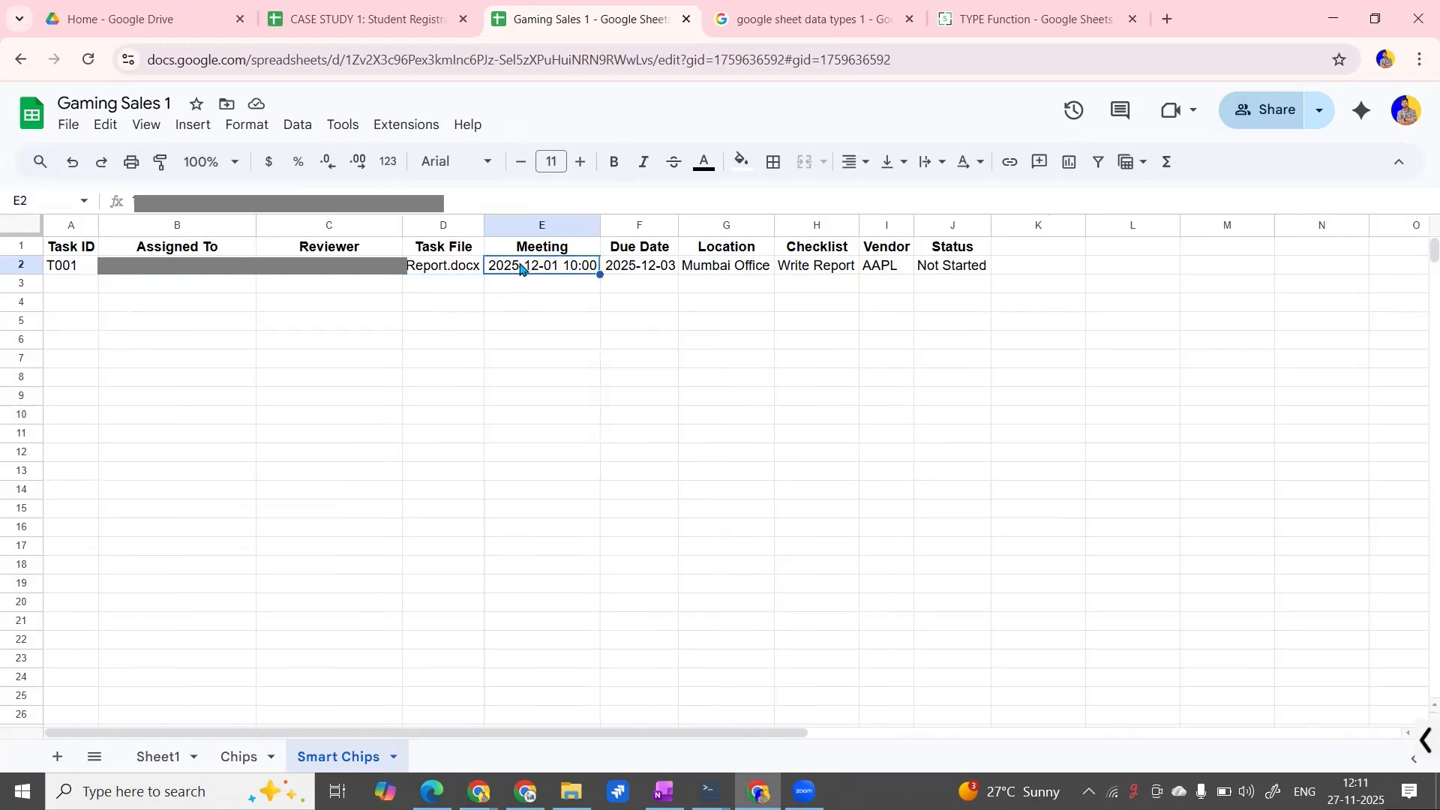
pyautogui.click(640, 272)
pyautogui.click(754, 276)
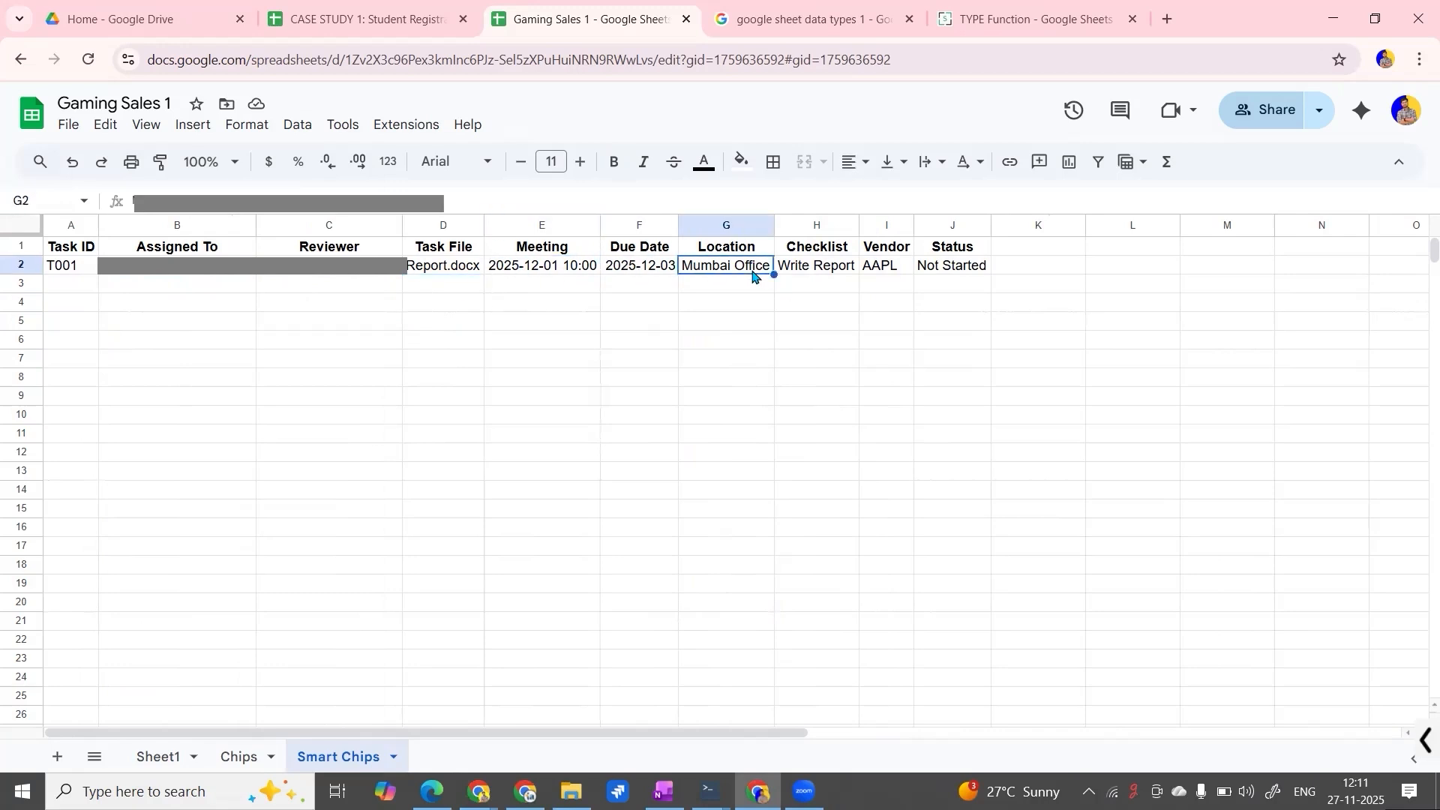
pyautogui.click(728, 307)
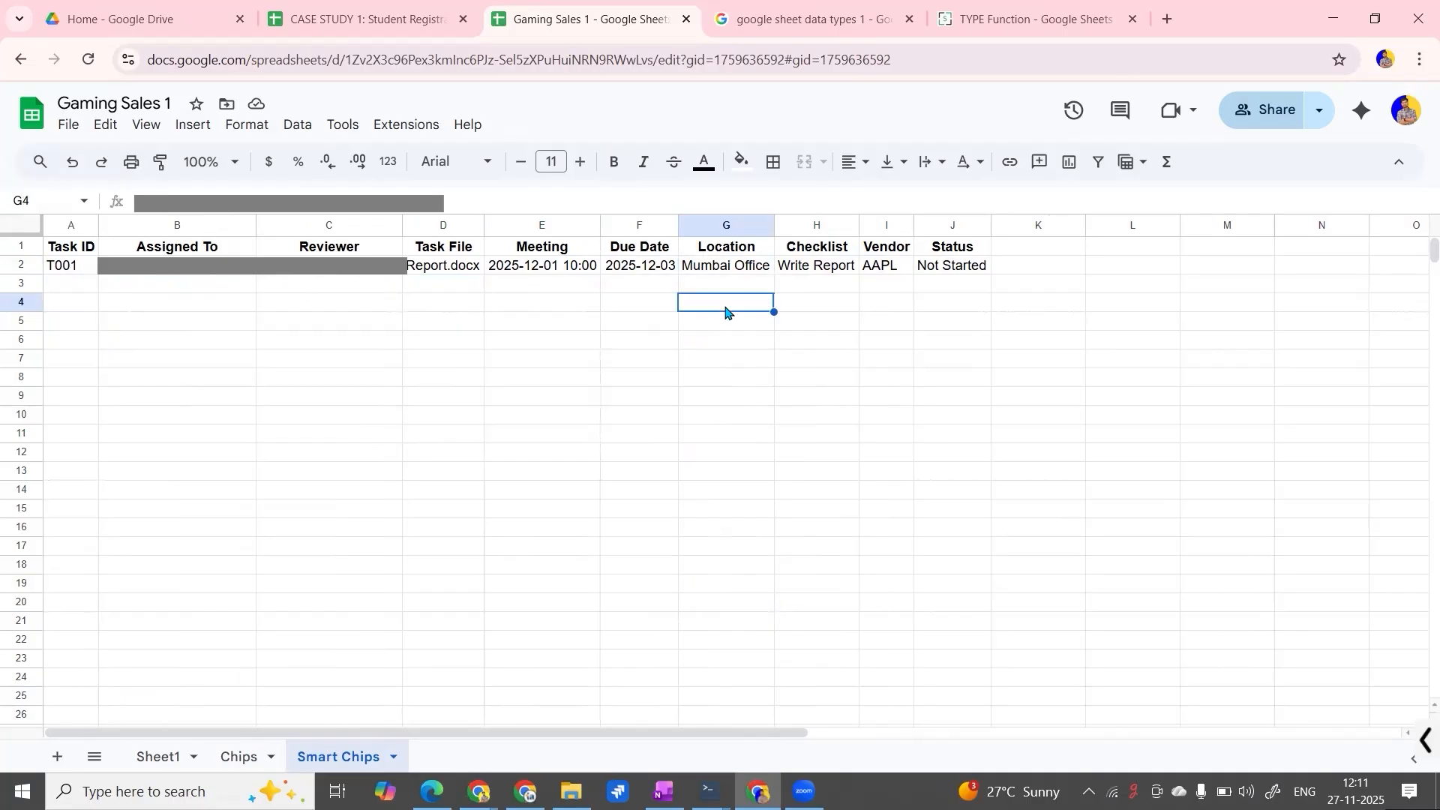
pyautogui.click(741, 275)
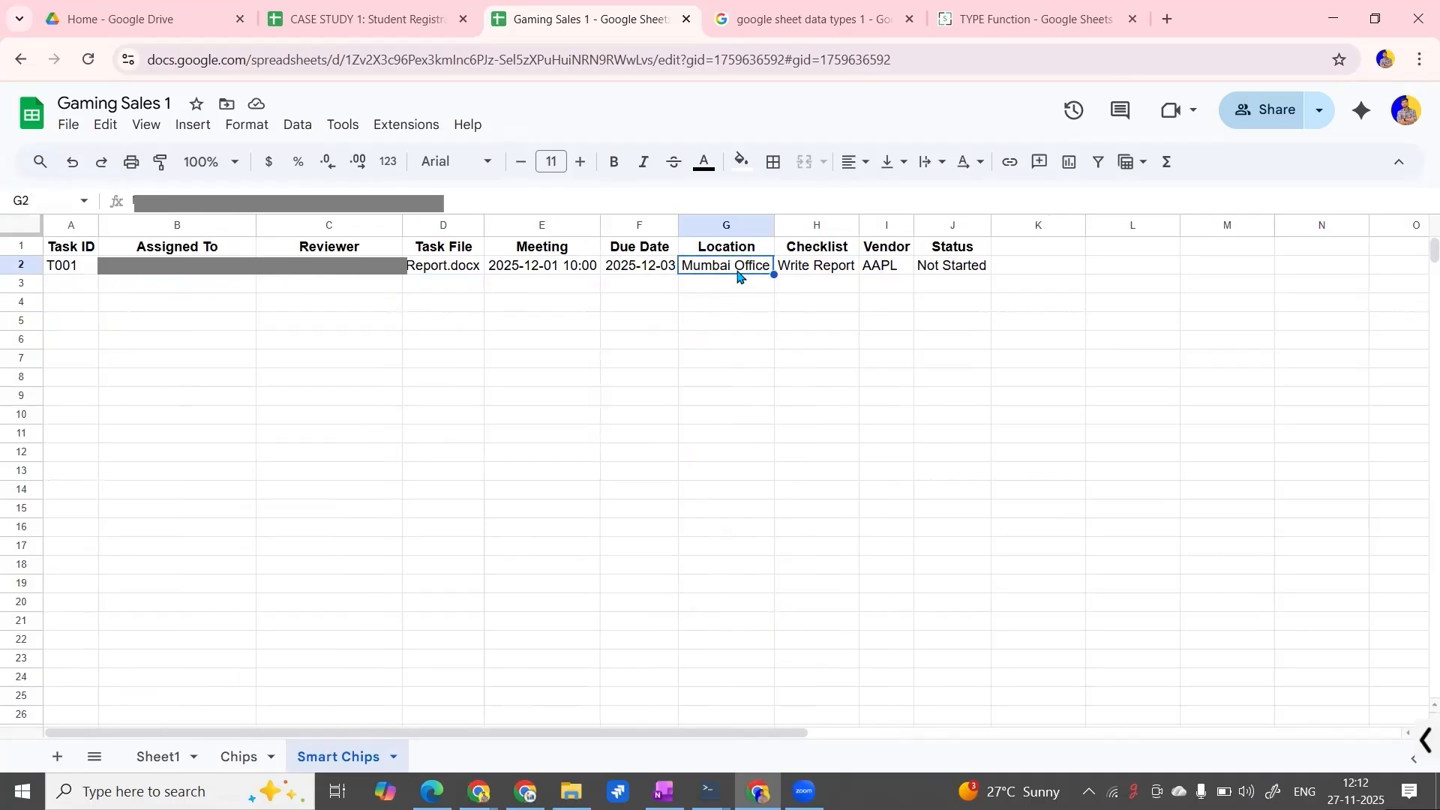
pyautogui.click(817, 271)
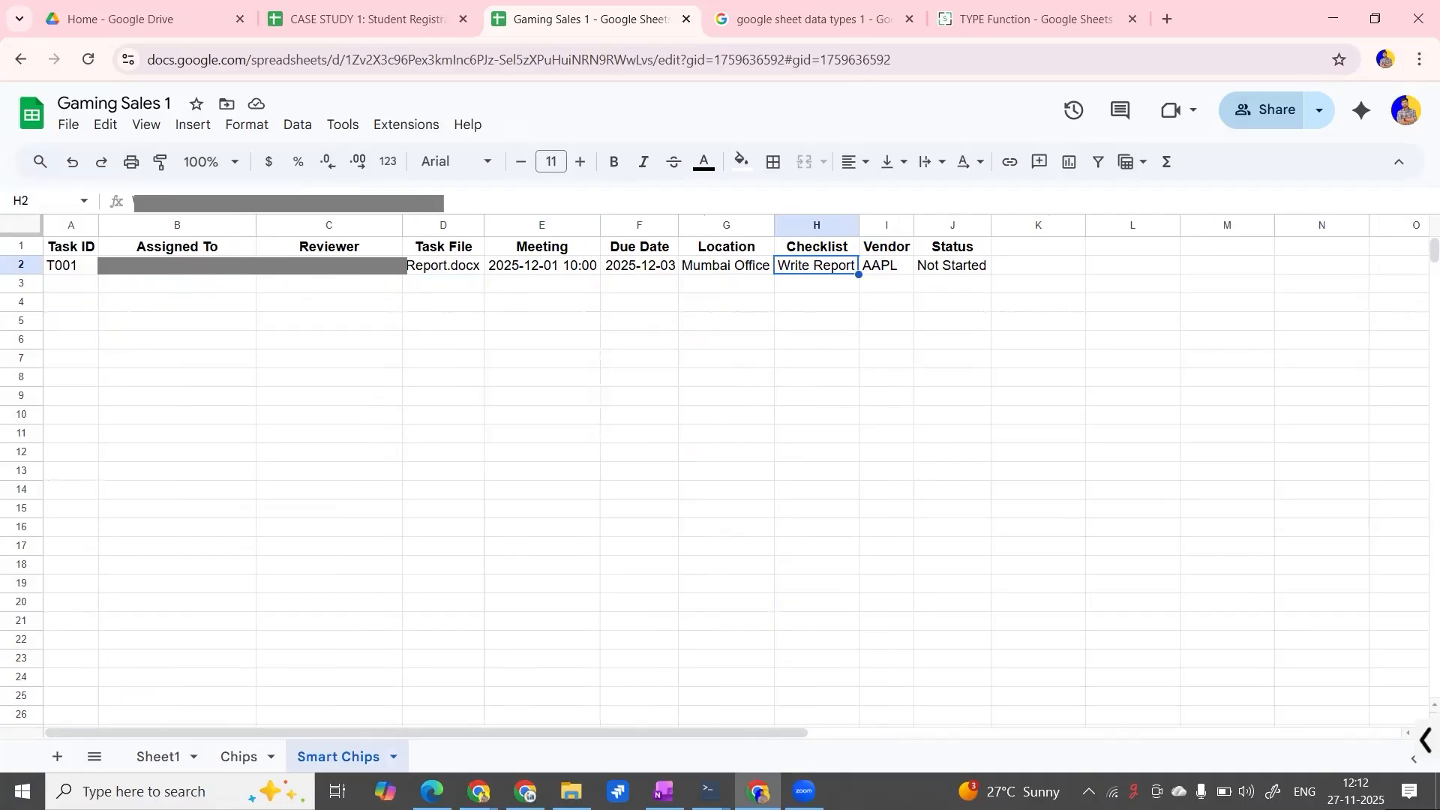
pyautogui.click(172, 349)
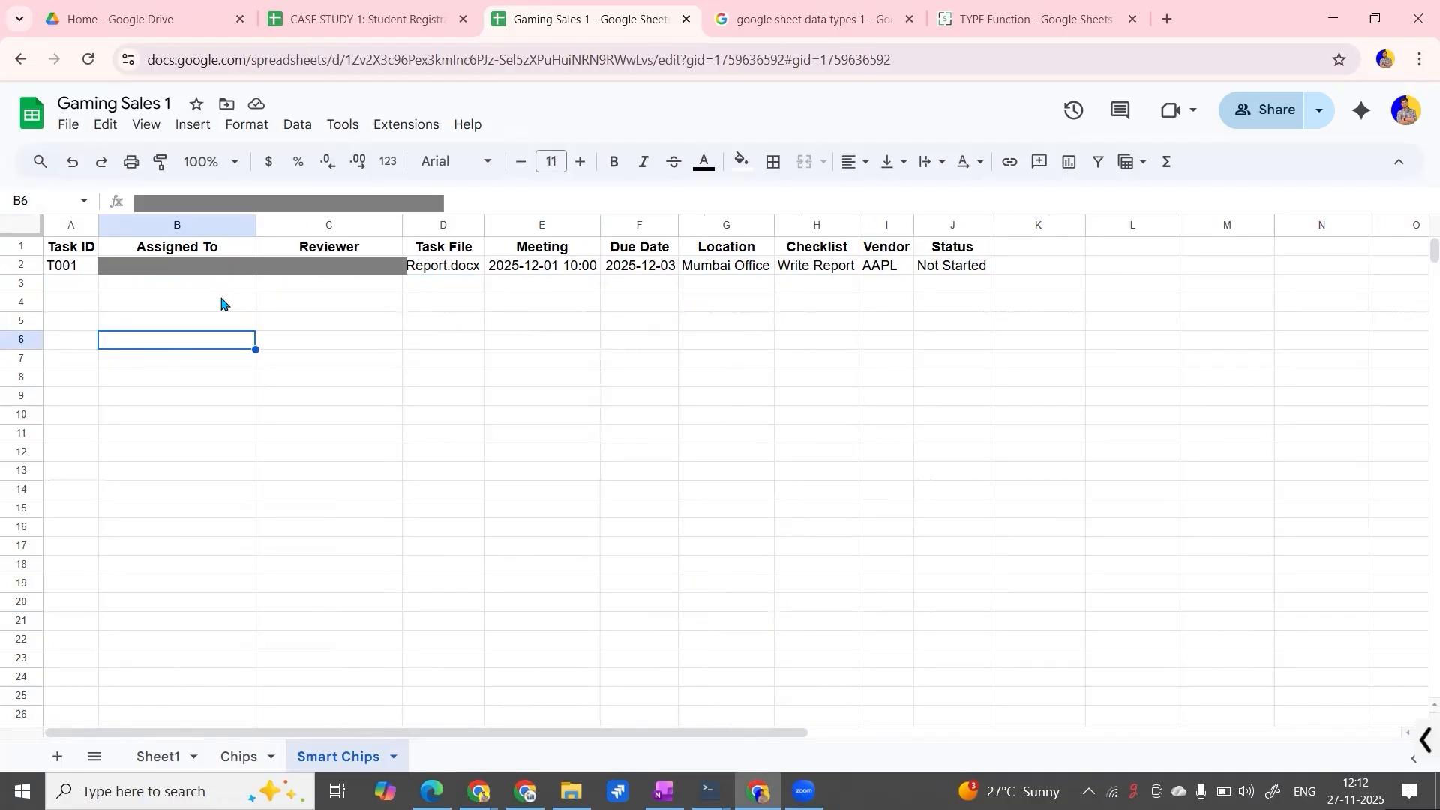
pyautogui.click(144, 270)
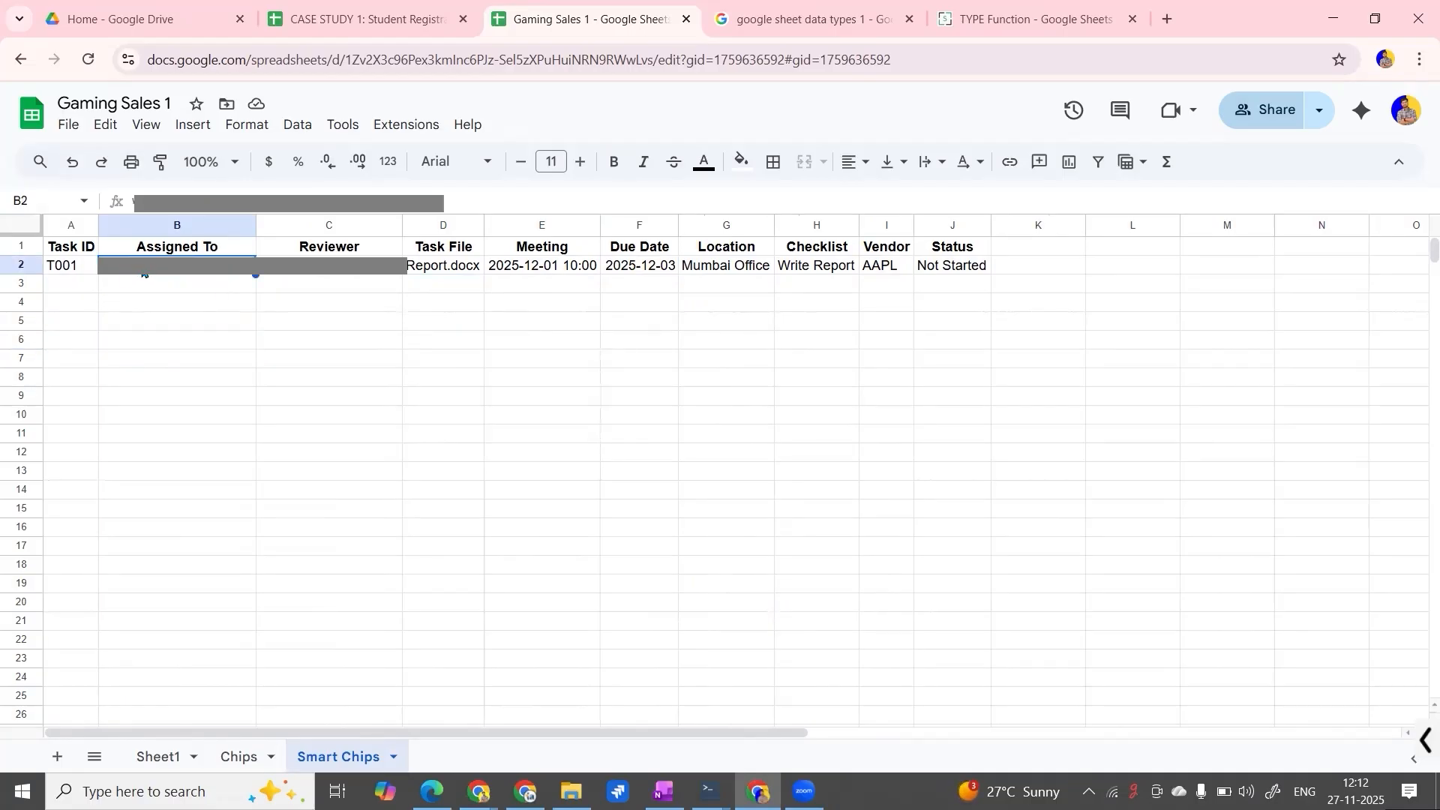
pyautogui.click(322, 270)
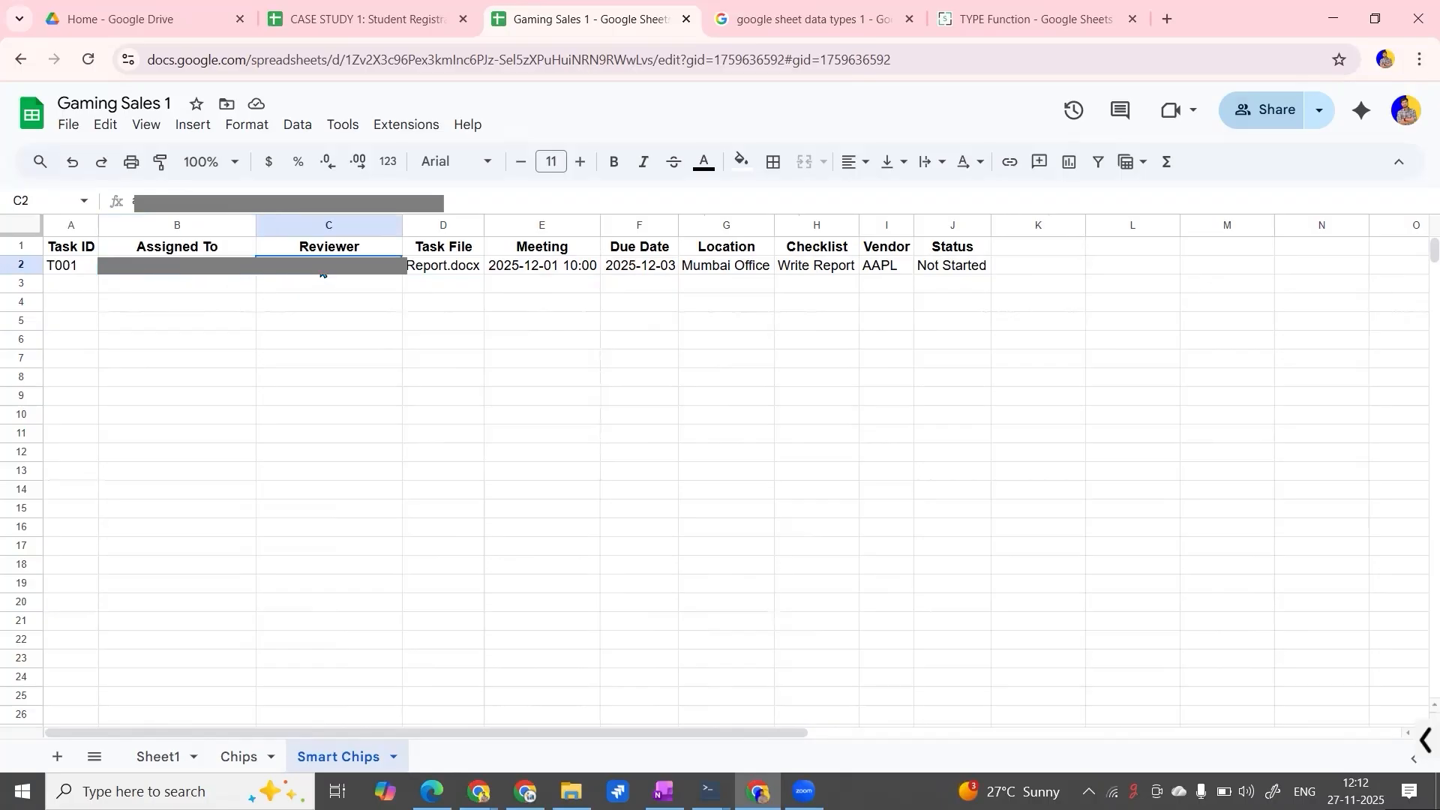
# Convert the assignee's e-mail address in B2 to a people smart chip.
pyautogui.click(201, 276)
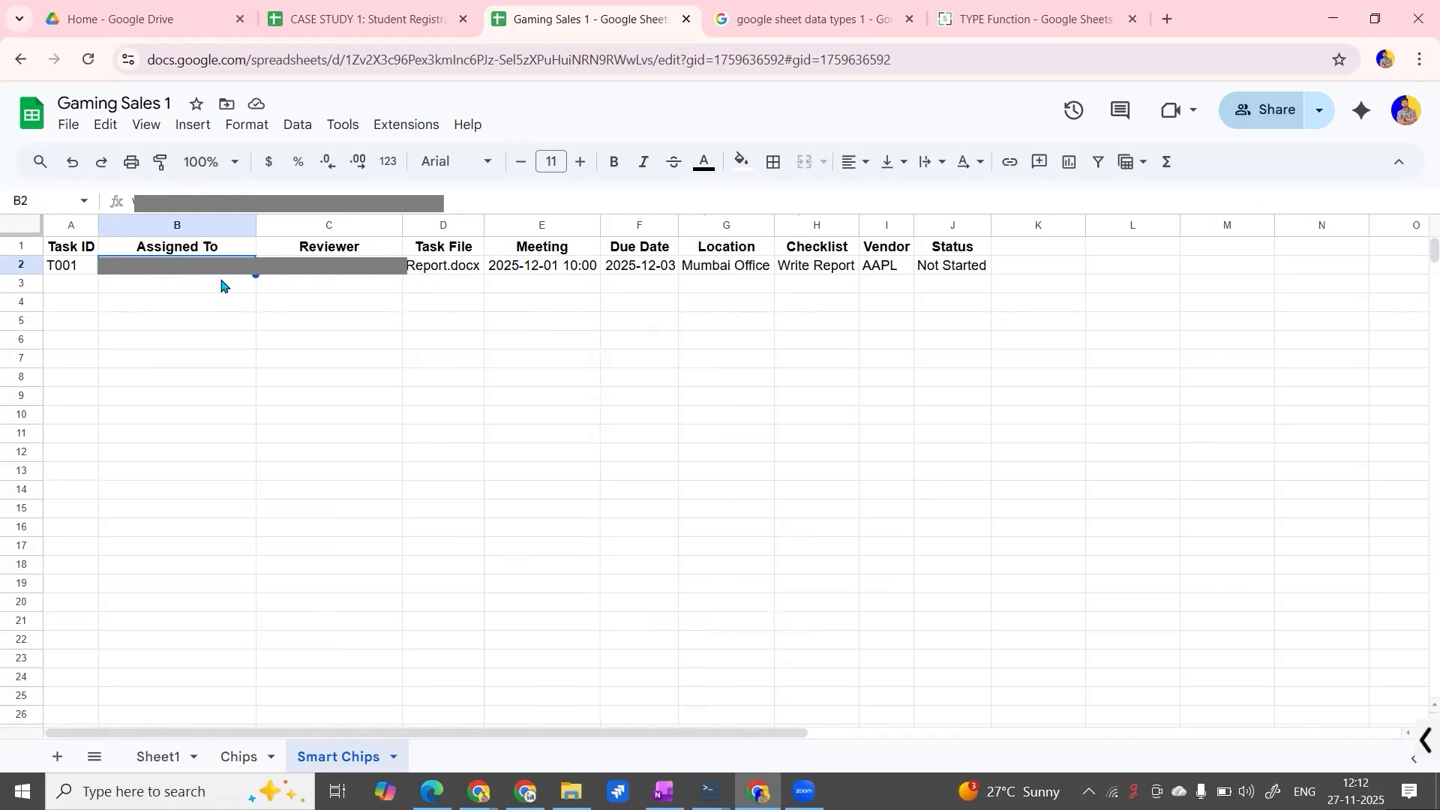
pyautogui.click(190, 128)
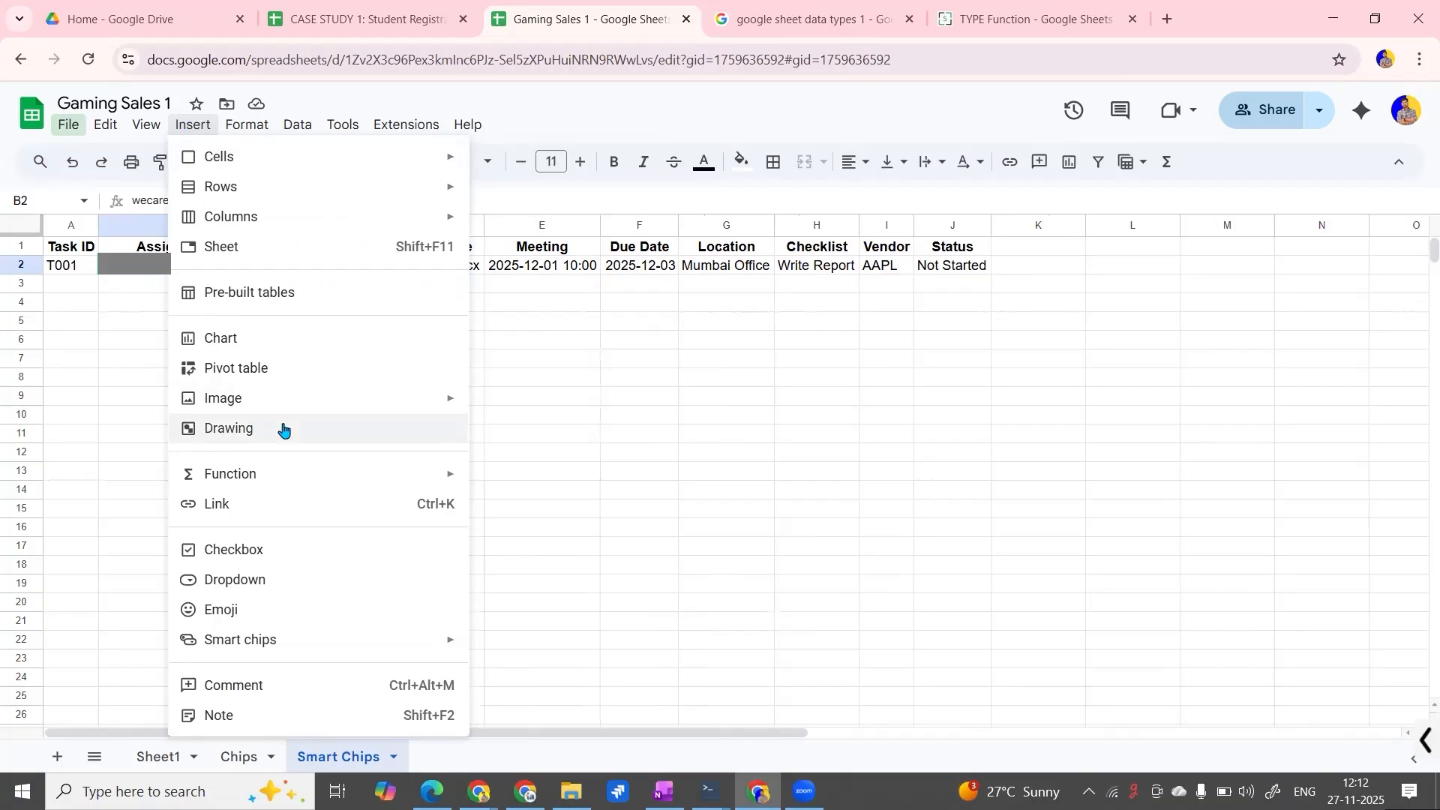
pyautogui.moveTo(310, 646)
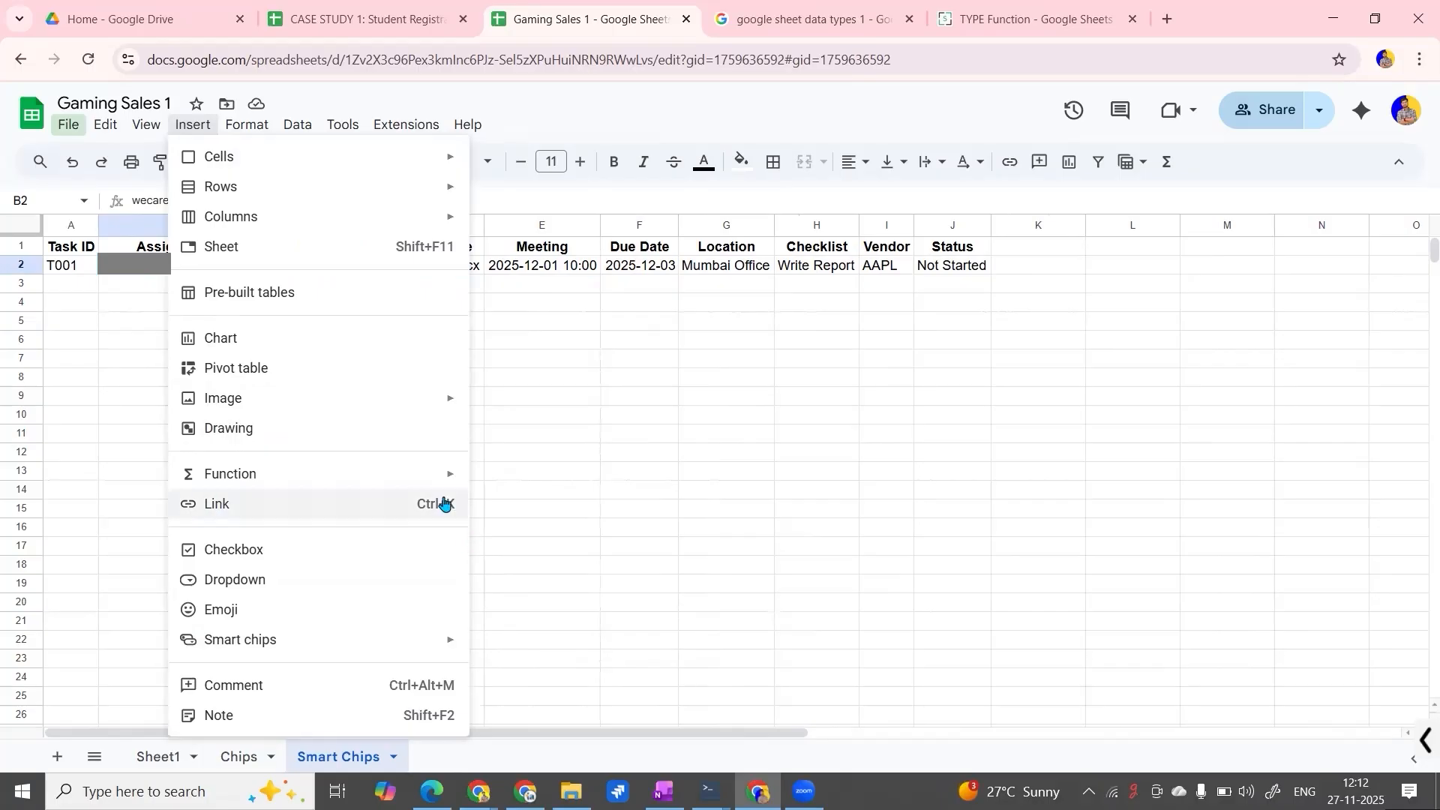
pyautogui.moveTo(432, 641)
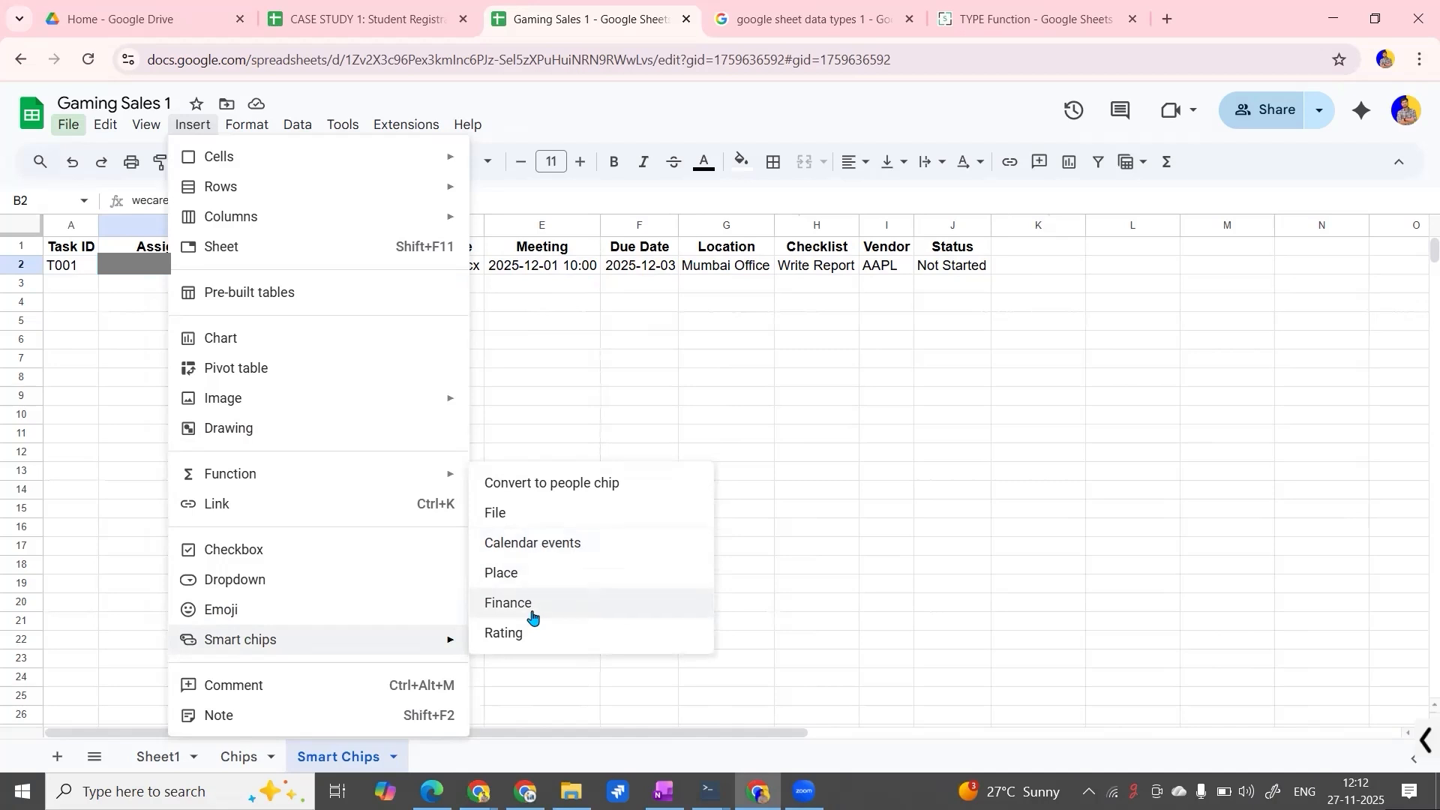
pyautogui.click(145, 274)
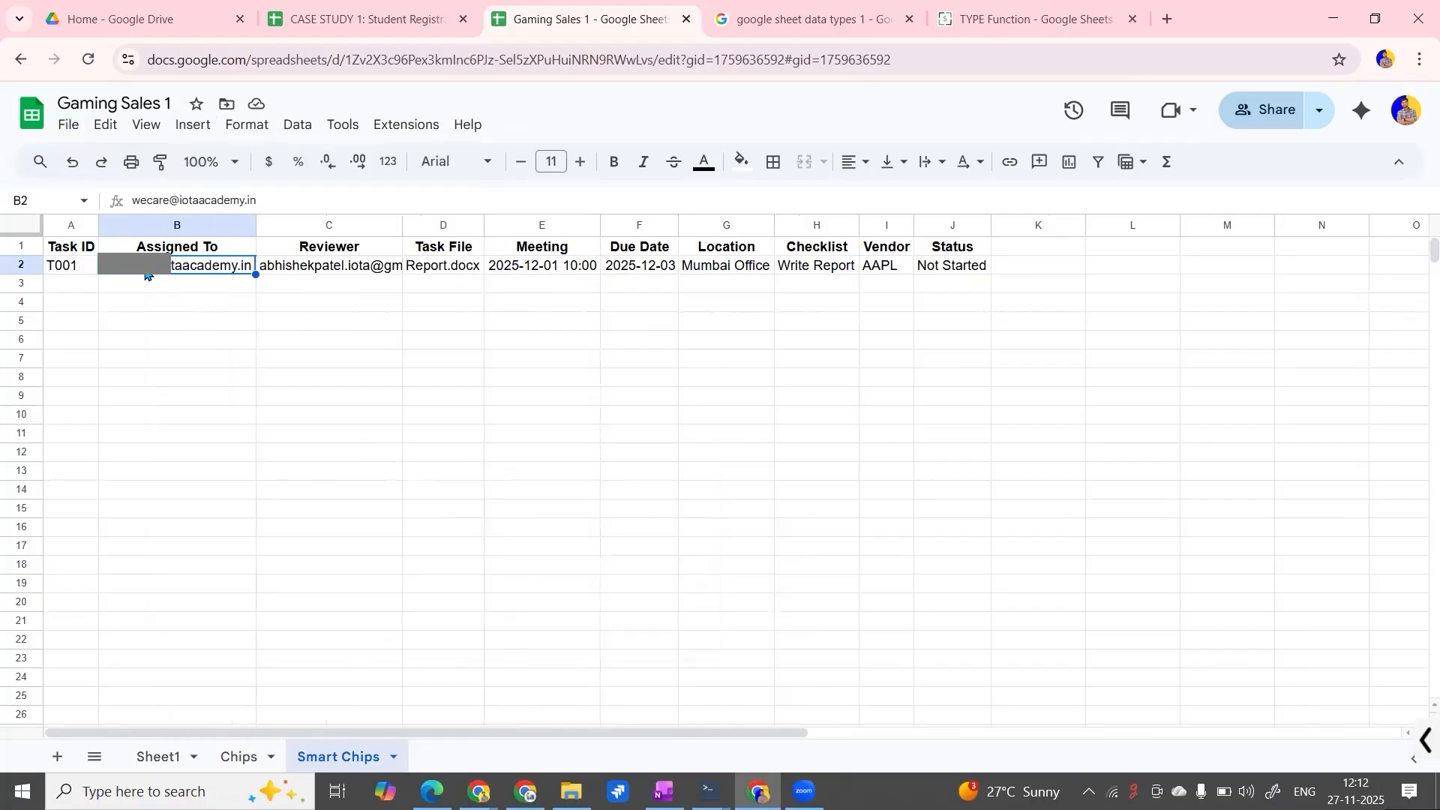
pyautogui.click(201, 129)
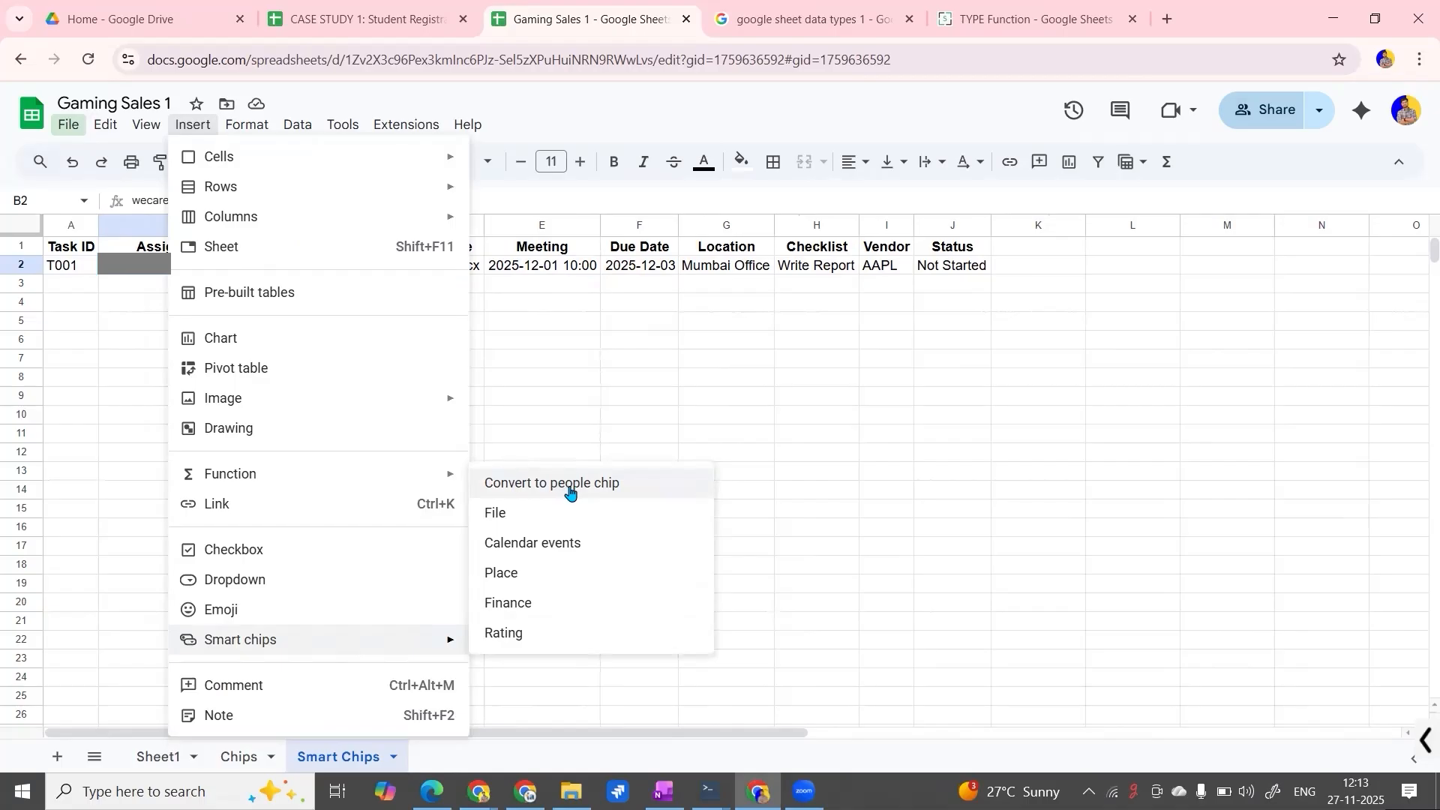
pyautogui.click(569, 492)
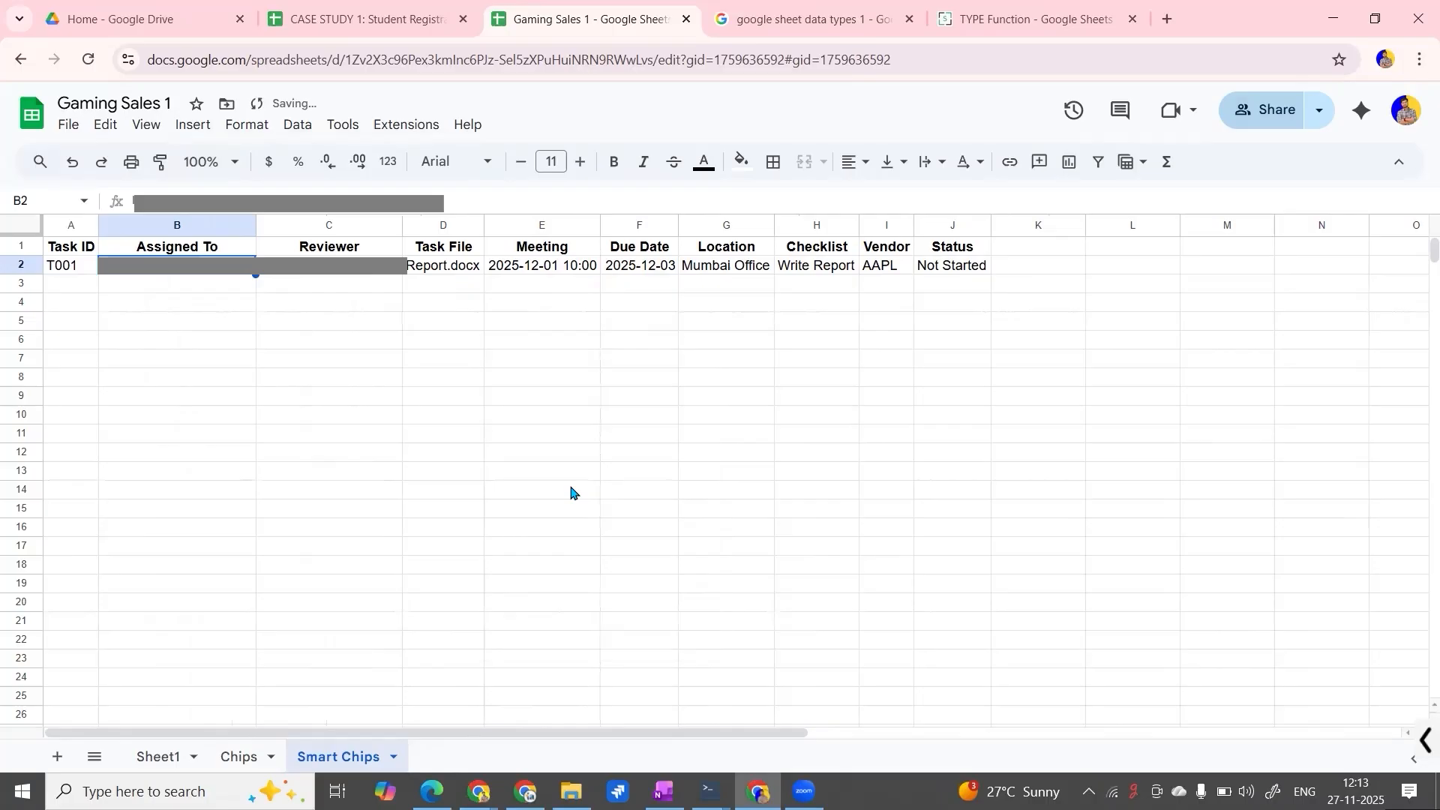
pyautogui.click(233, 310)
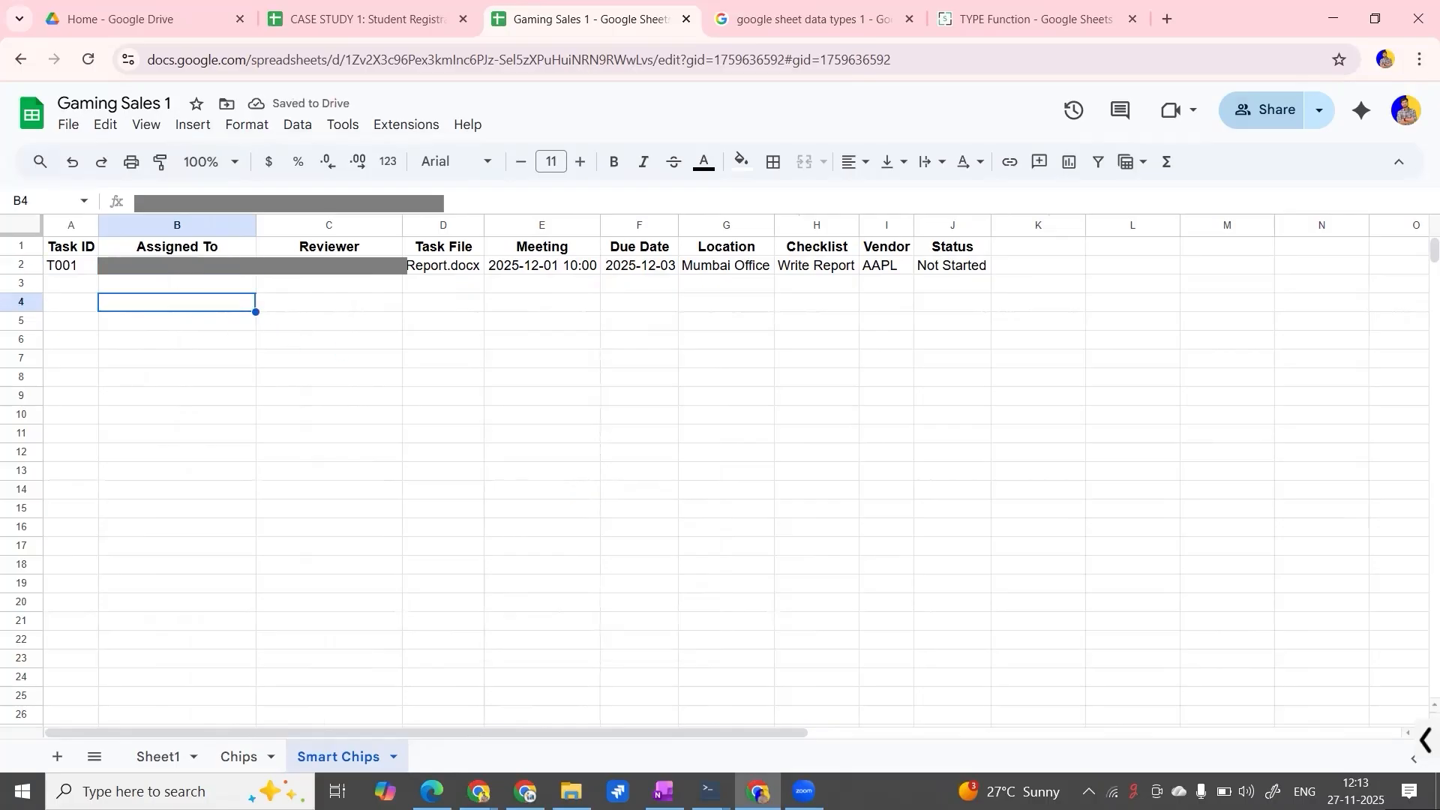
pyautogui.click(230, 272)
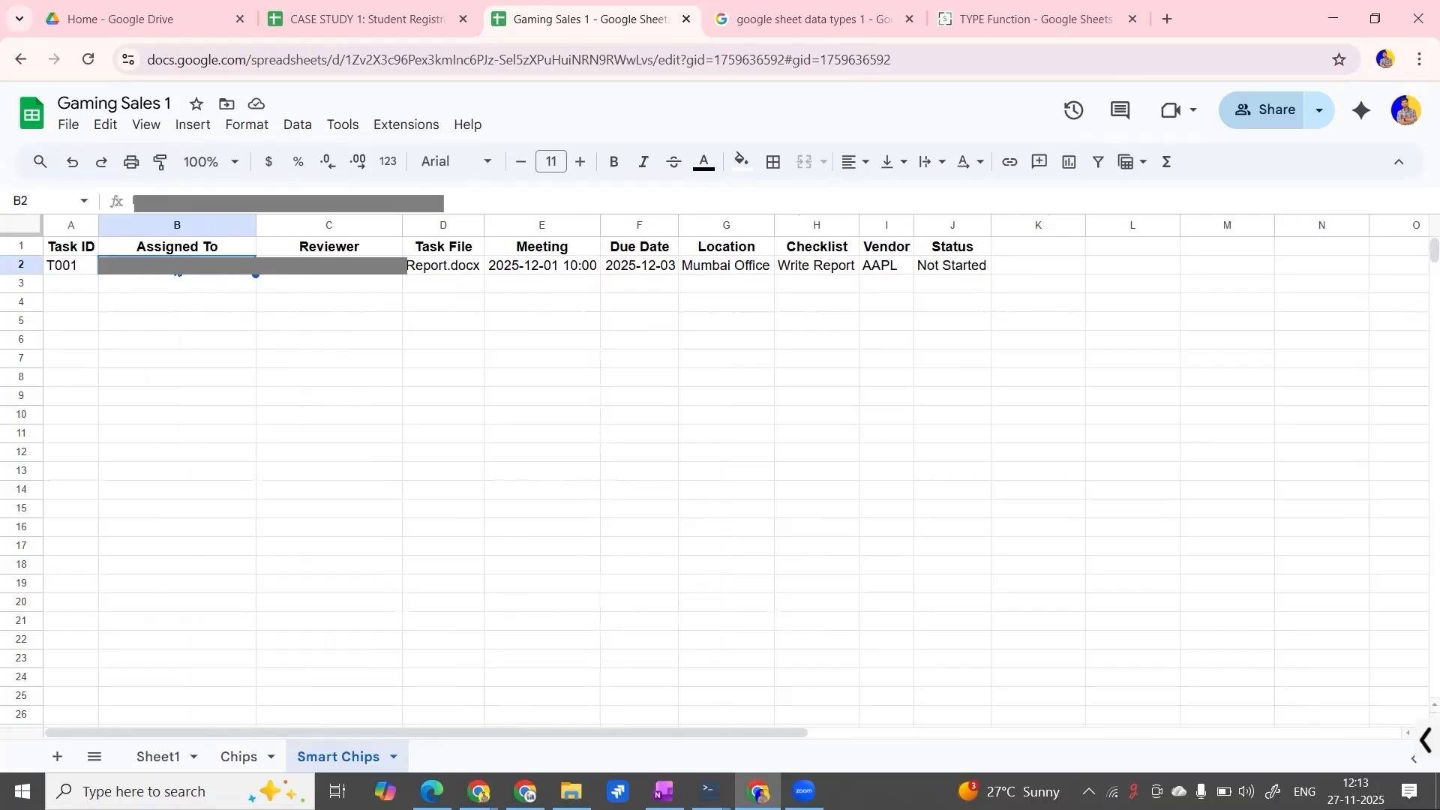
# Examine the contact card of the IOTA Academy people chip in B2.
pyautogui.moveTo(177, 272)
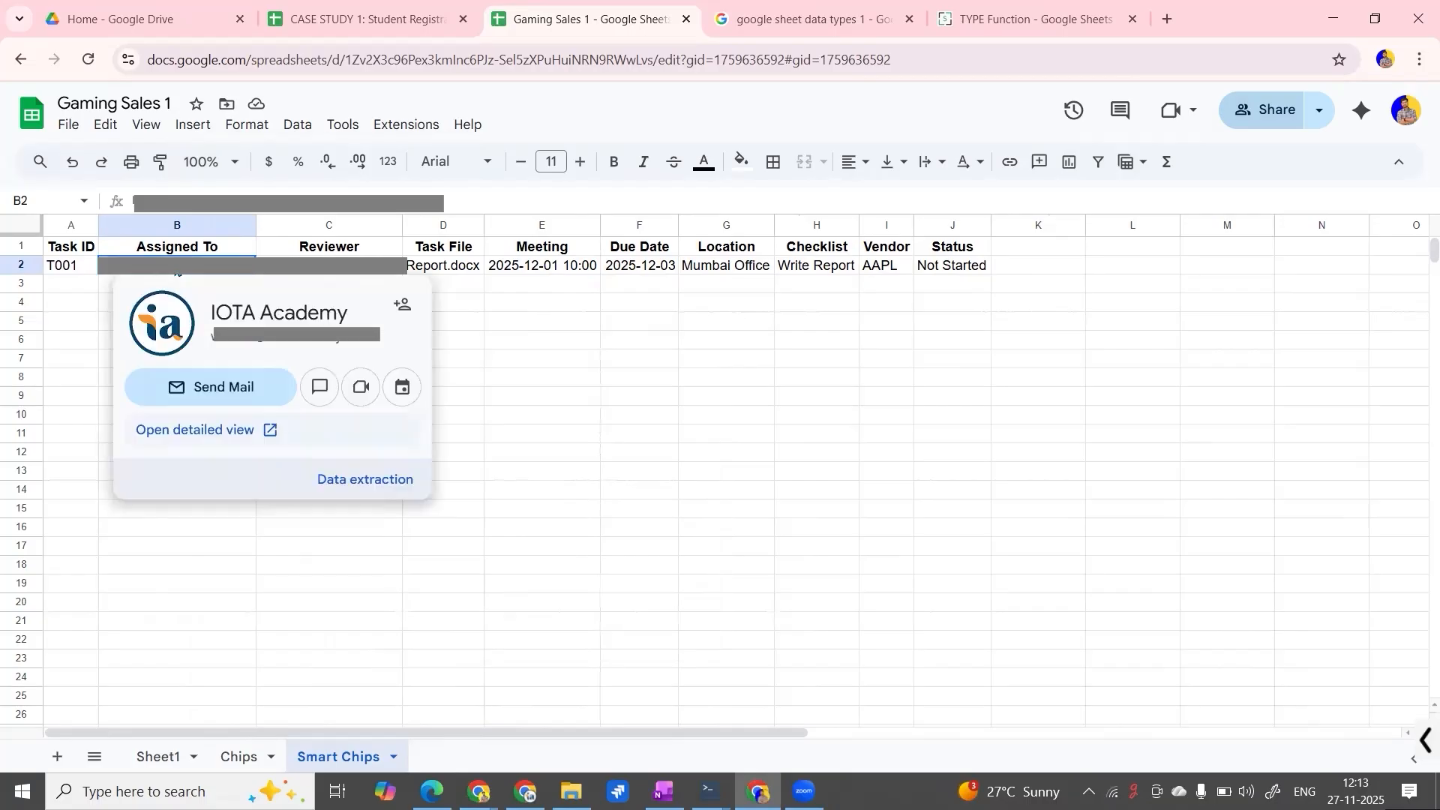
pyautogui.click(178, 270)
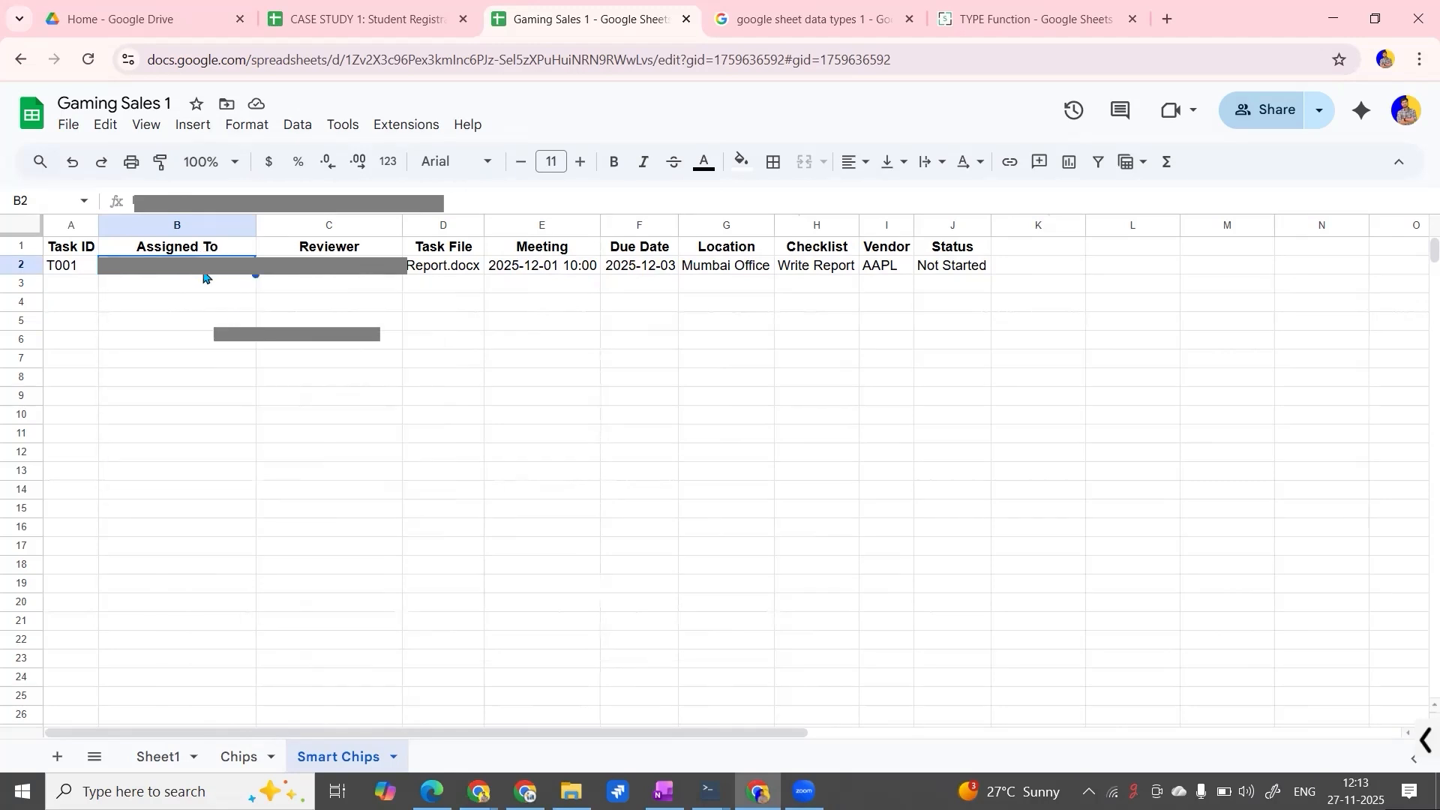
pyautogui.moveTo(190, 277)
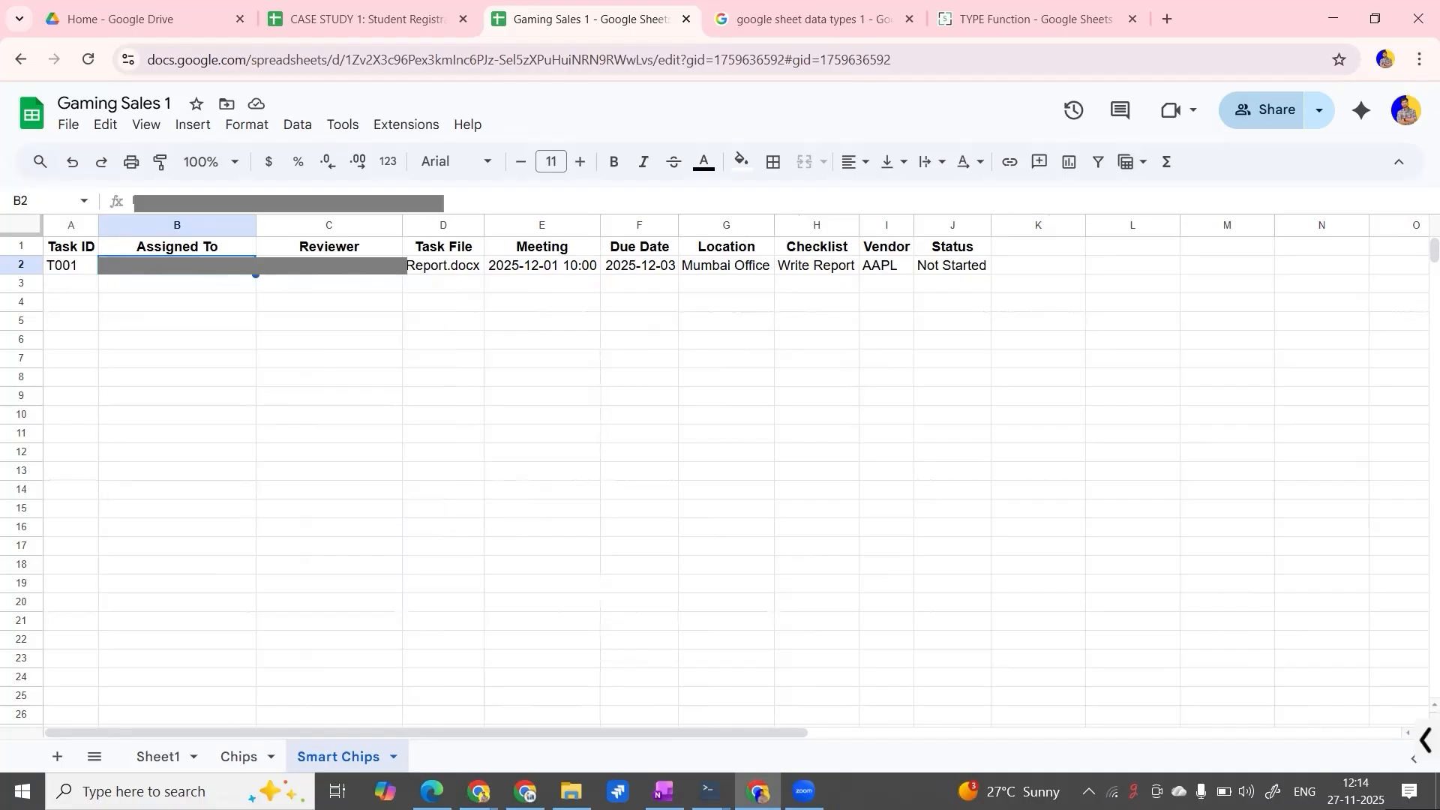
pyautogui.hotkey('alt', 'Tab')
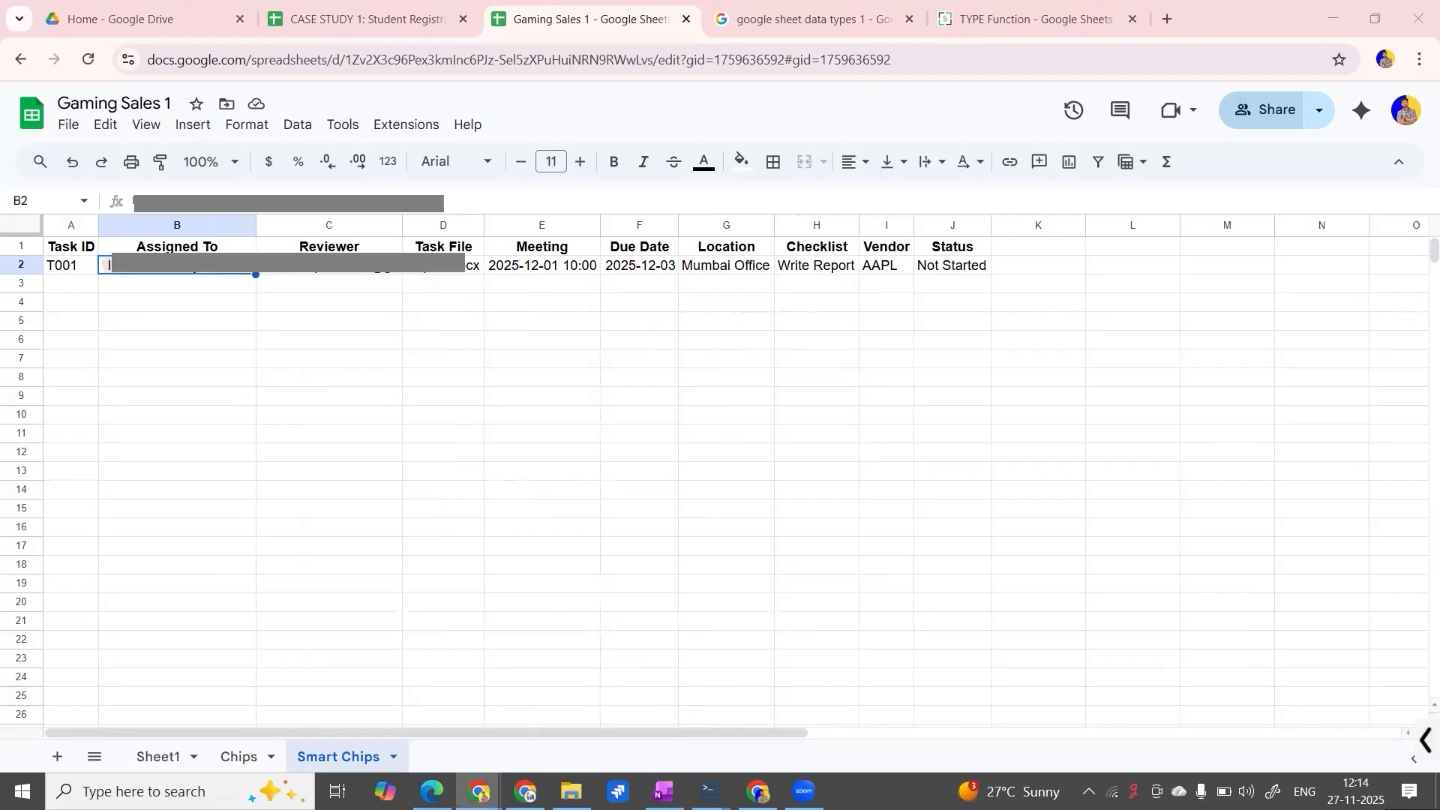
pyautogui.click(316, 271)
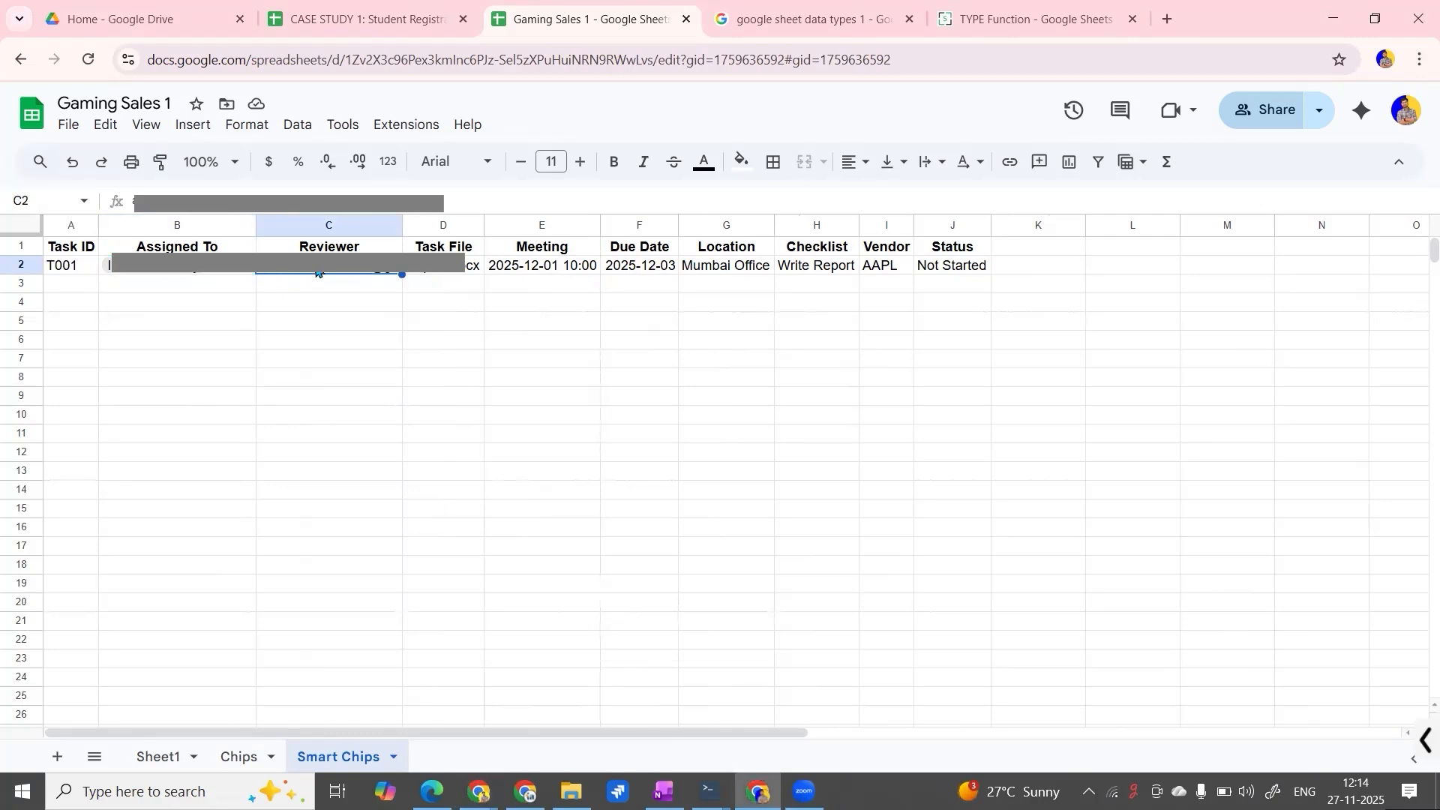
pyautogui.rightClick(316, 272)
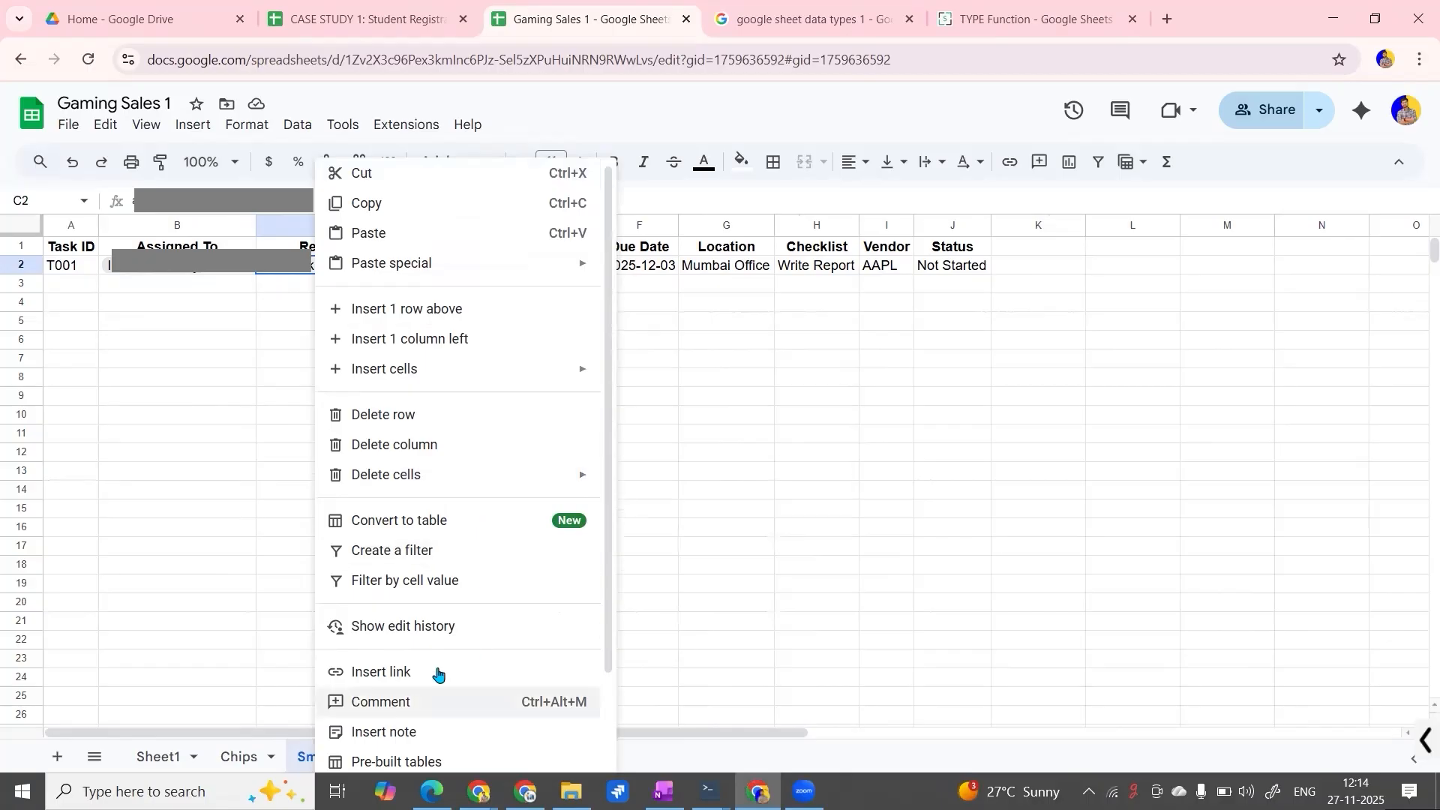
pyautogui.click(196, 126)
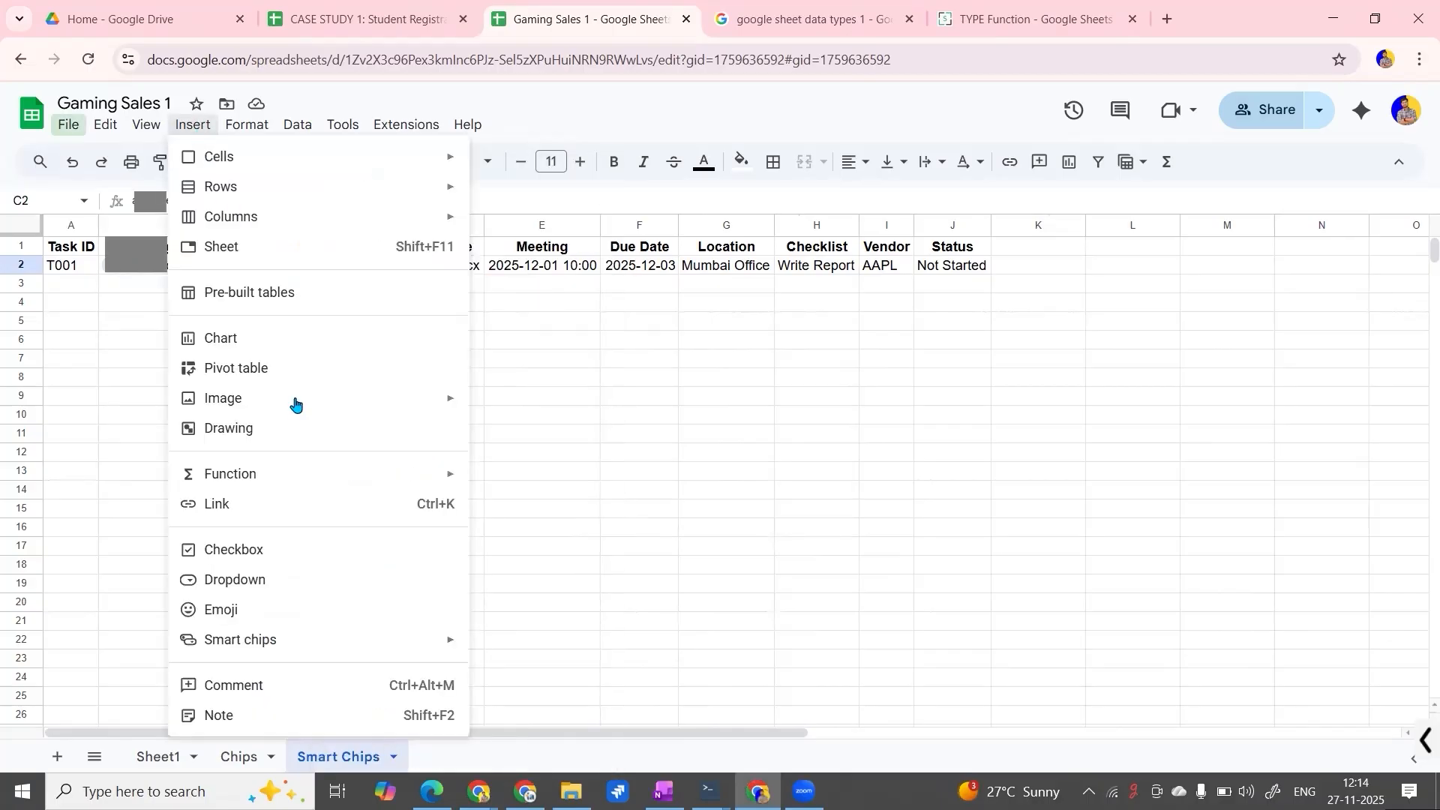
pyautogui.click(554, 284)
# Replace the reviewer's e-mail address in C2 with a people smart chip by mentioning the reviewer's e-mail with @.
pyautogui.click(324, 273)
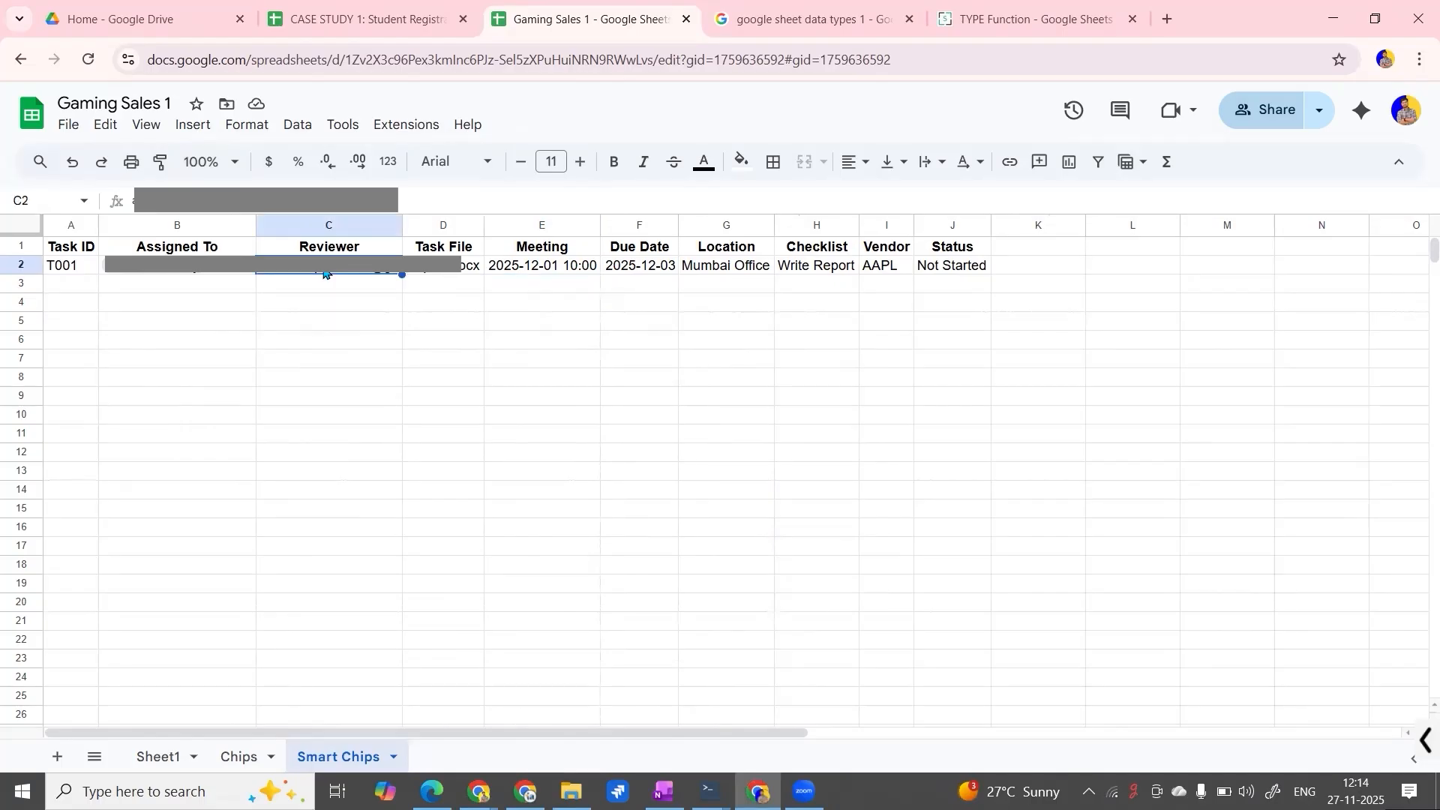
pyautogui.press('Delete')
pyautogui.write('@')
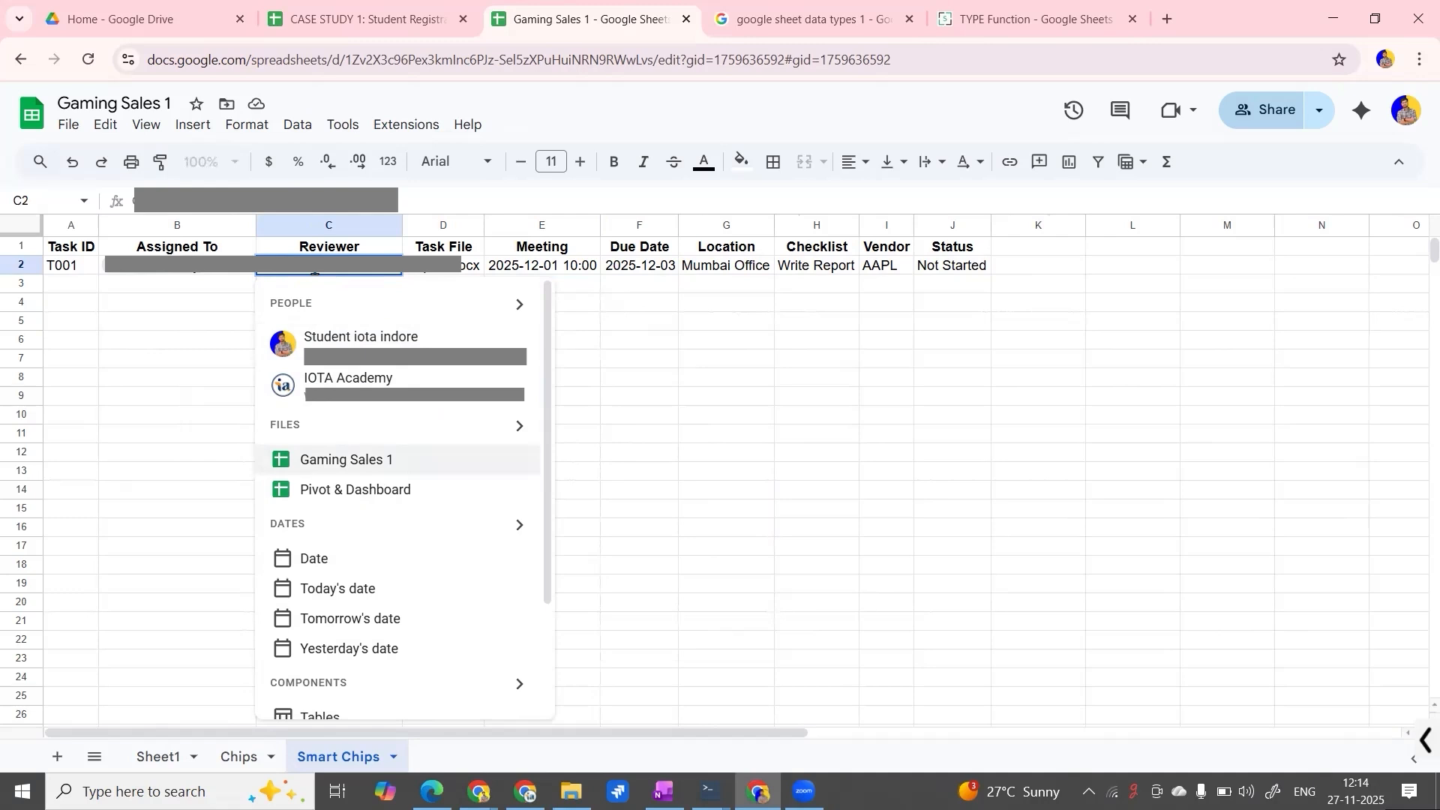
pyautogui.hotkey('ctrl', 'v')
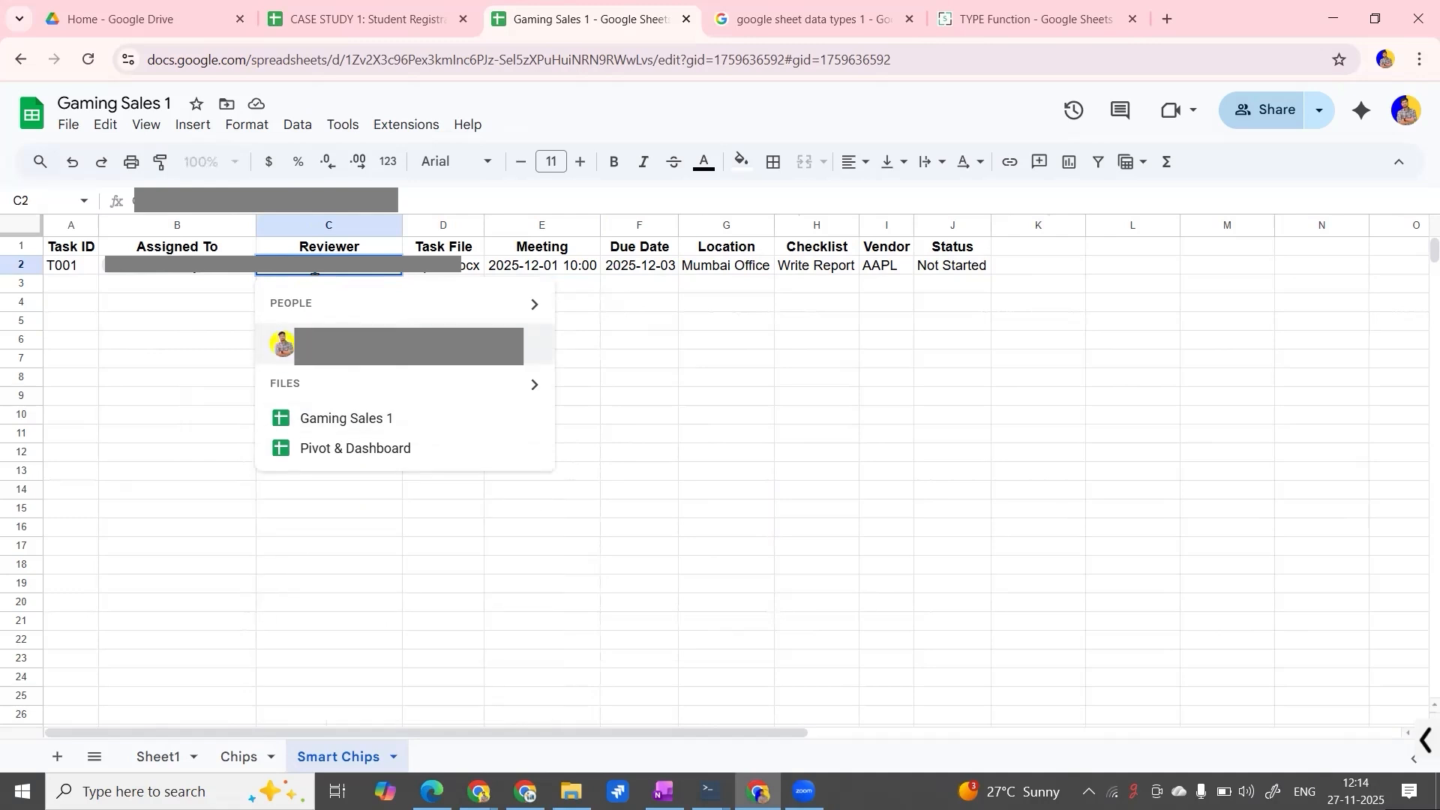
pyautogui.click(415, 347)
# Adjust the Reviewer column to fit its chip, preview the reviewer's contact card, and widen the Task File column.
pyautogui.doubleClick(403, 225)
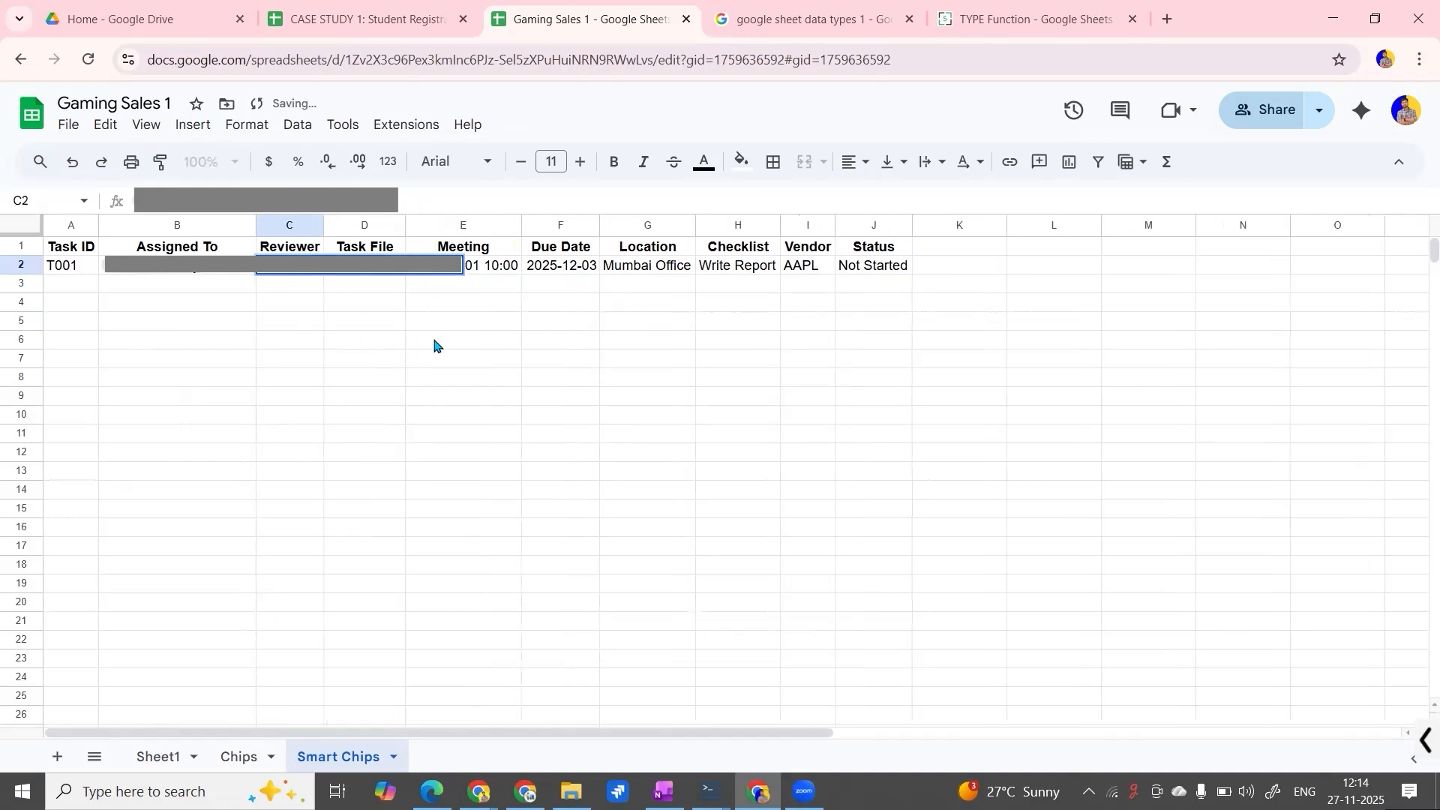
pyautogui.moveTo(324, 225); pyautogui.dragTo(466, 213)
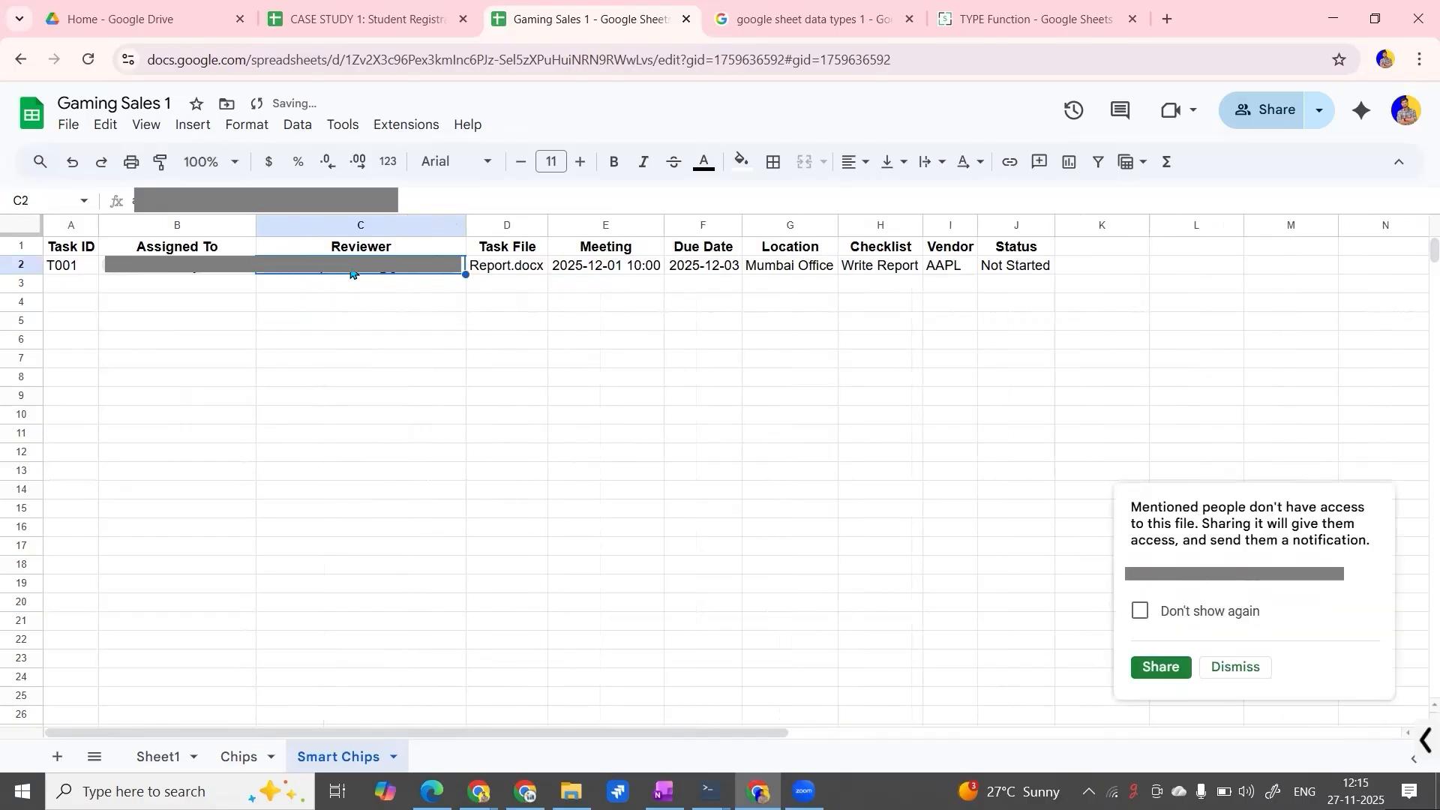
pyautogui.moveTo(350, 273)
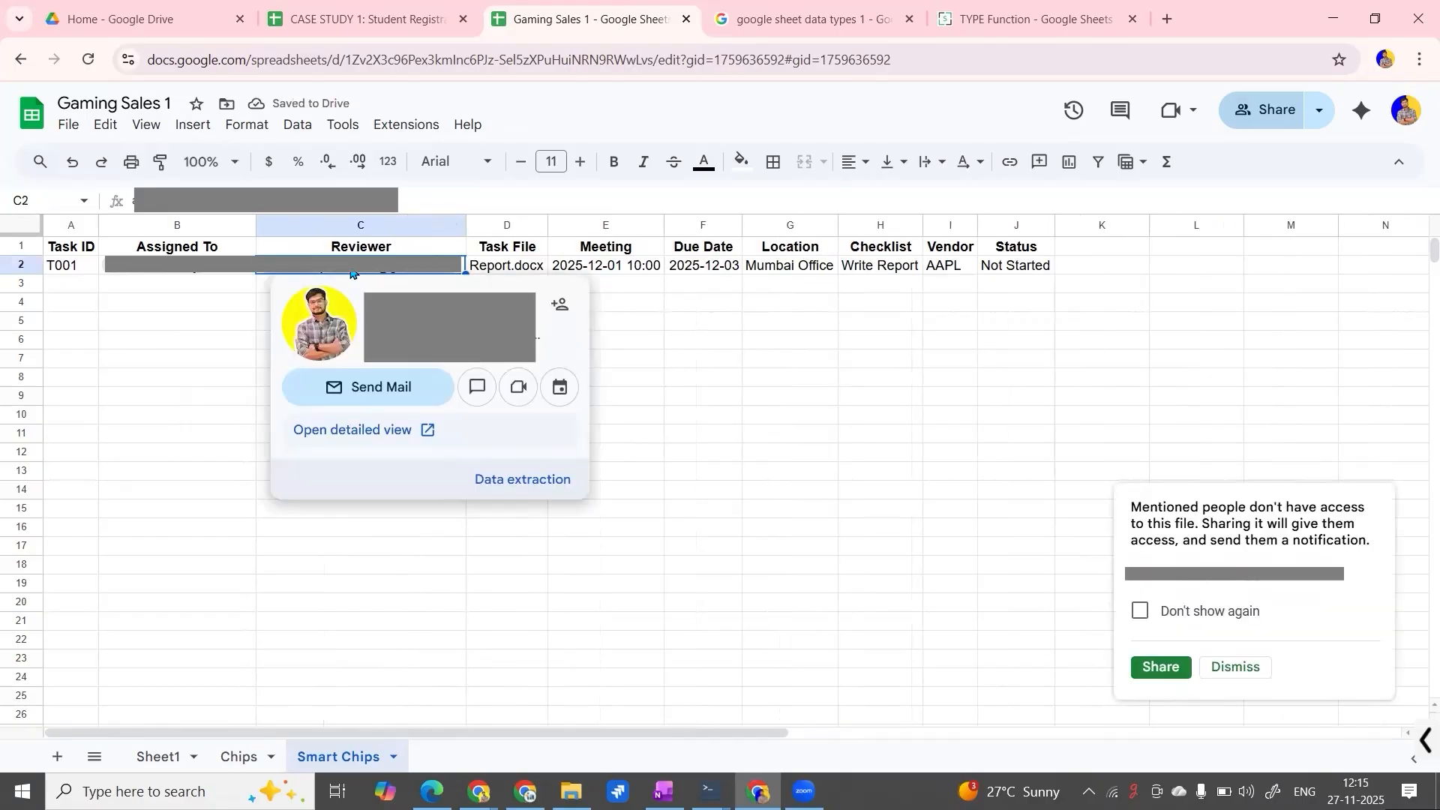
pyautogui.click(624, 304)
pyautogui.moveTo(570, 218); pyautogui.dragTo(610, 218)
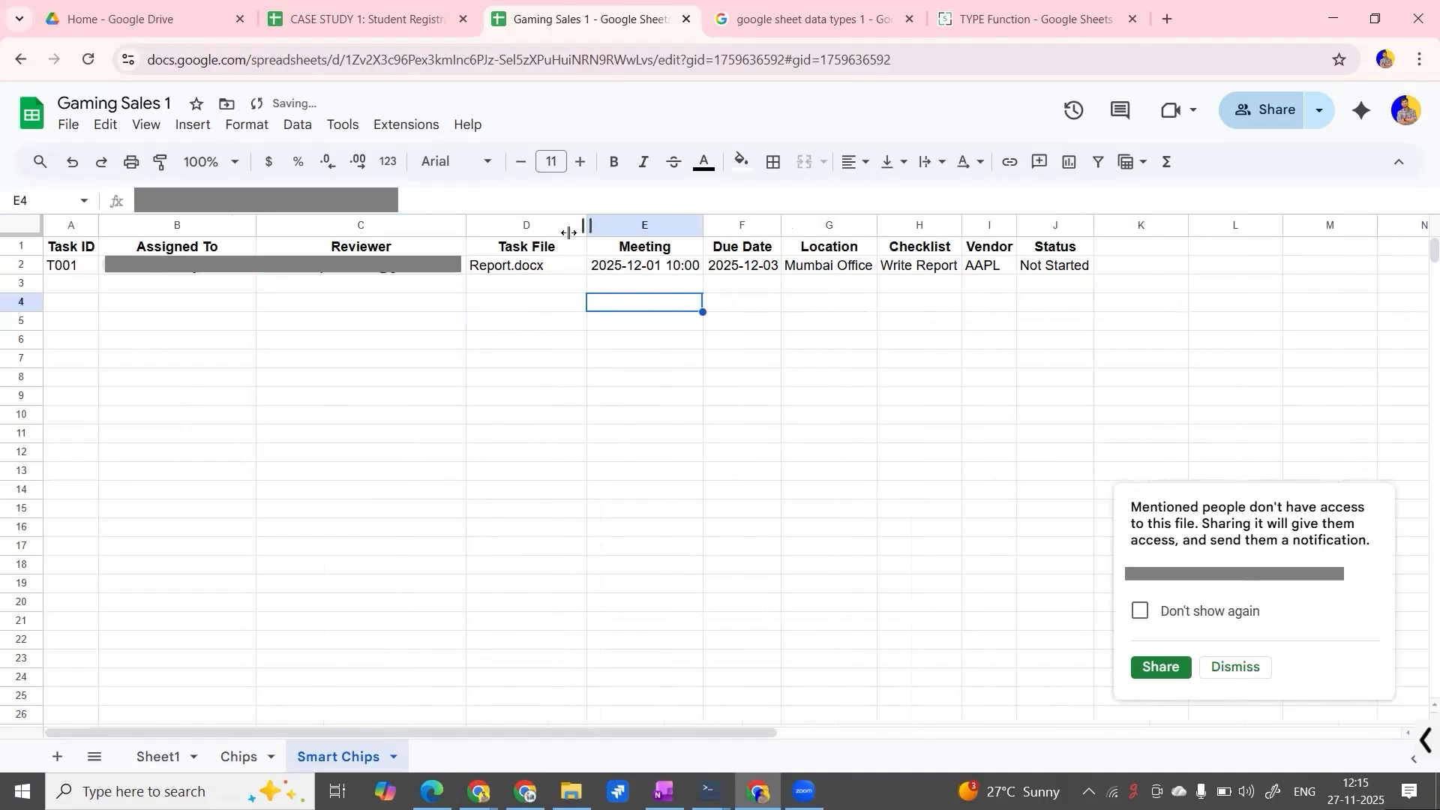
# Switch to the Report document in Google Docs and copy its sharing link, leaving general access as Restricted.
pyautogui.click(239, 273)
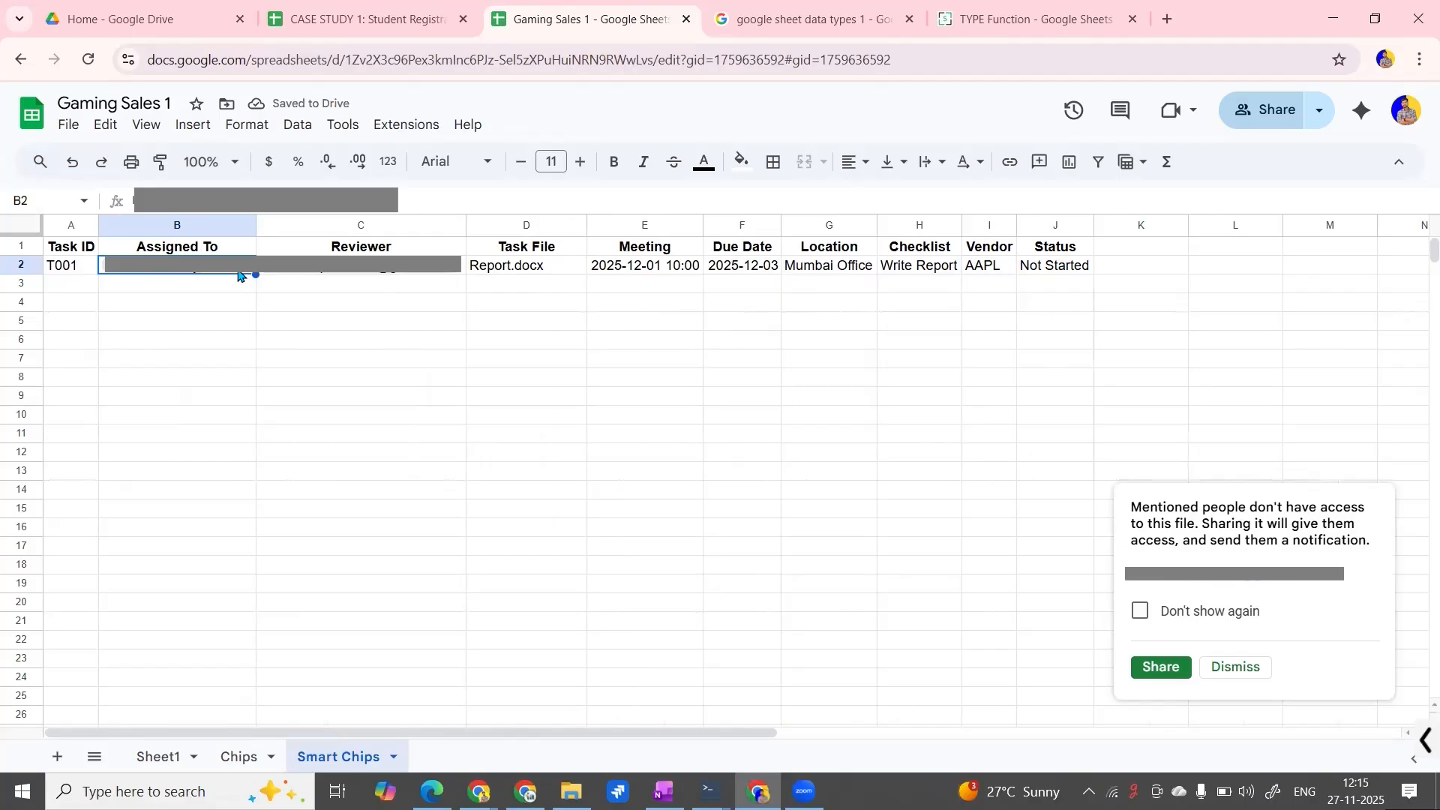
pyautogui.click(556, 276)
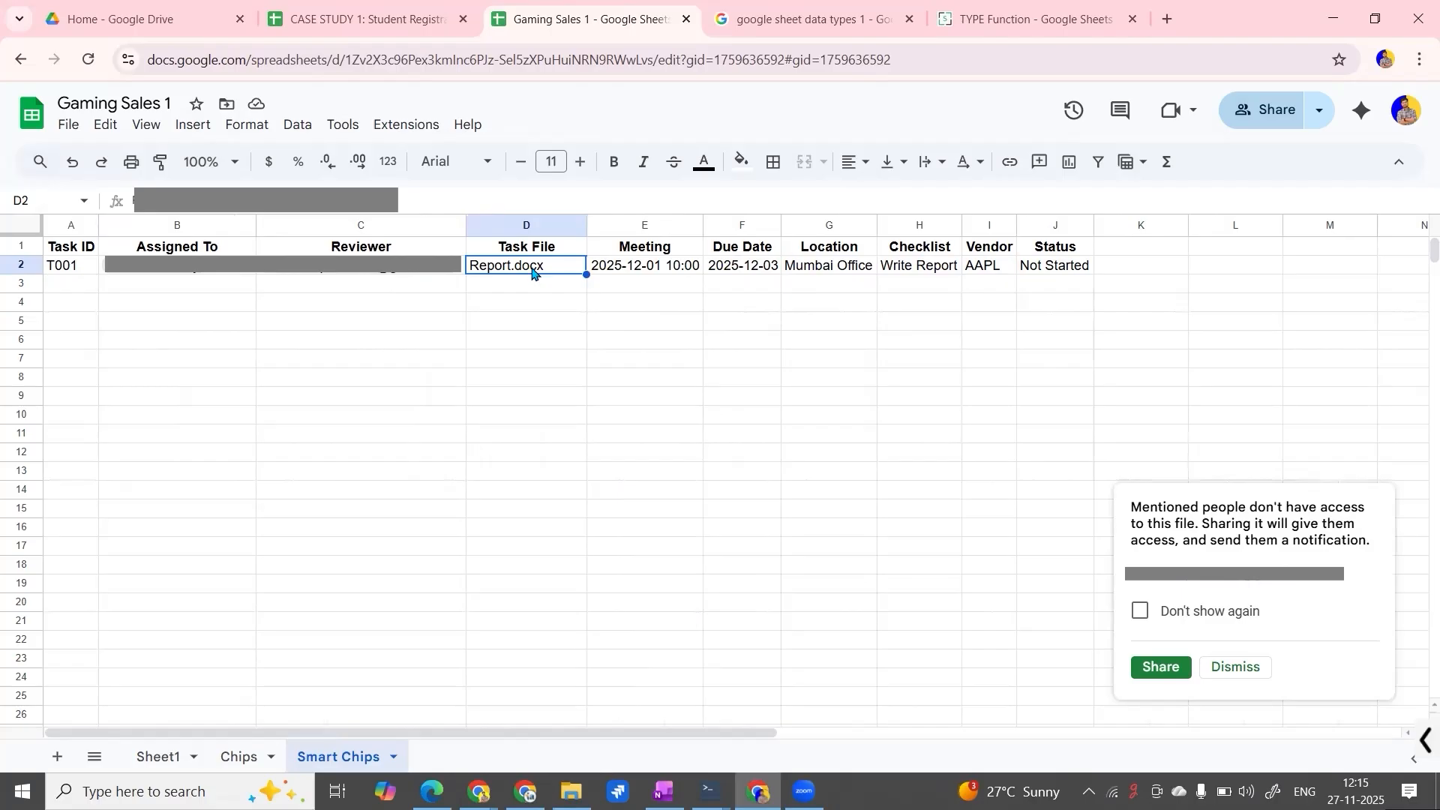
pyautogui.click(140, 9)
pyautogui.scroll(-3, 713, 537)
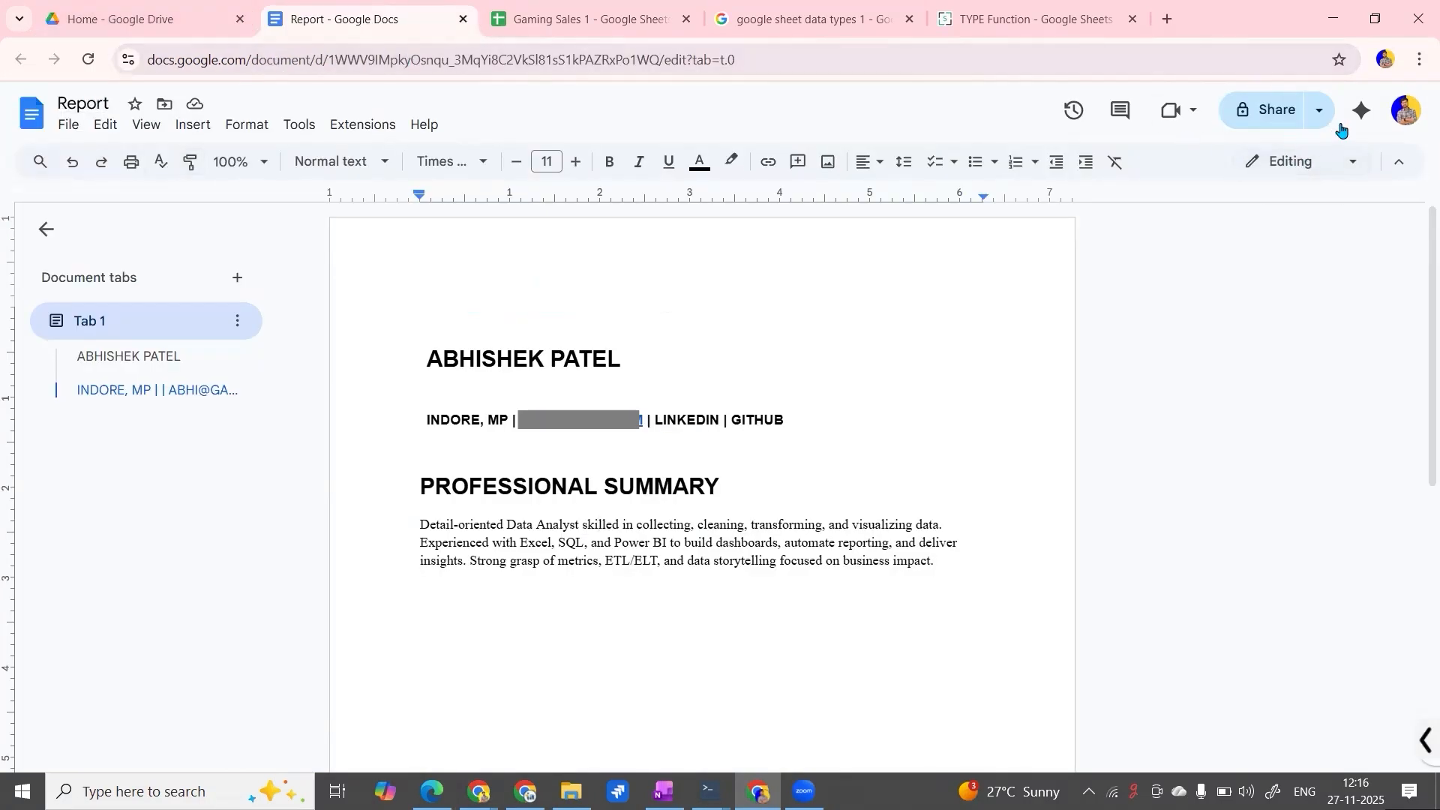
pyautogui.click(1268, 109)
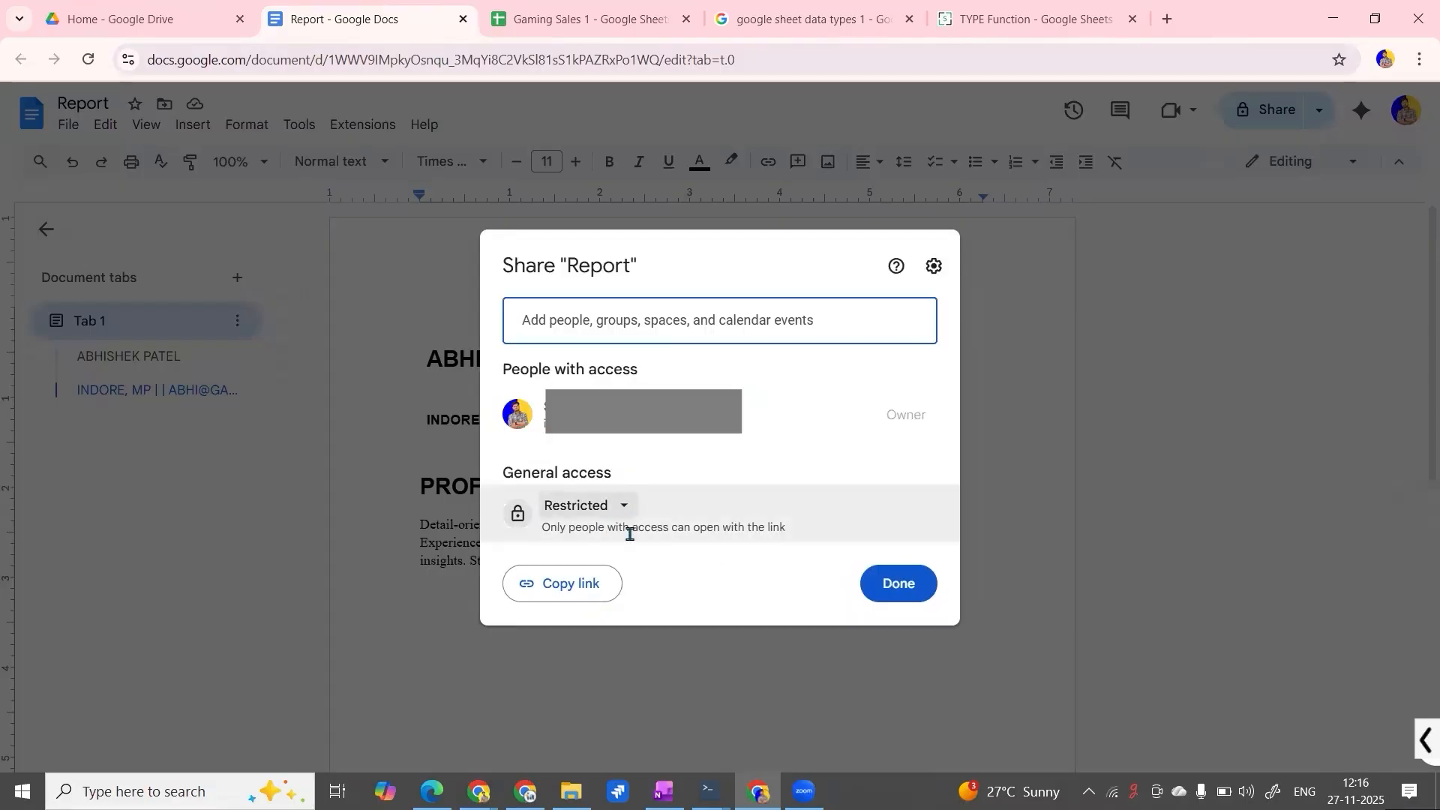
pyautogui.click(587, 591)
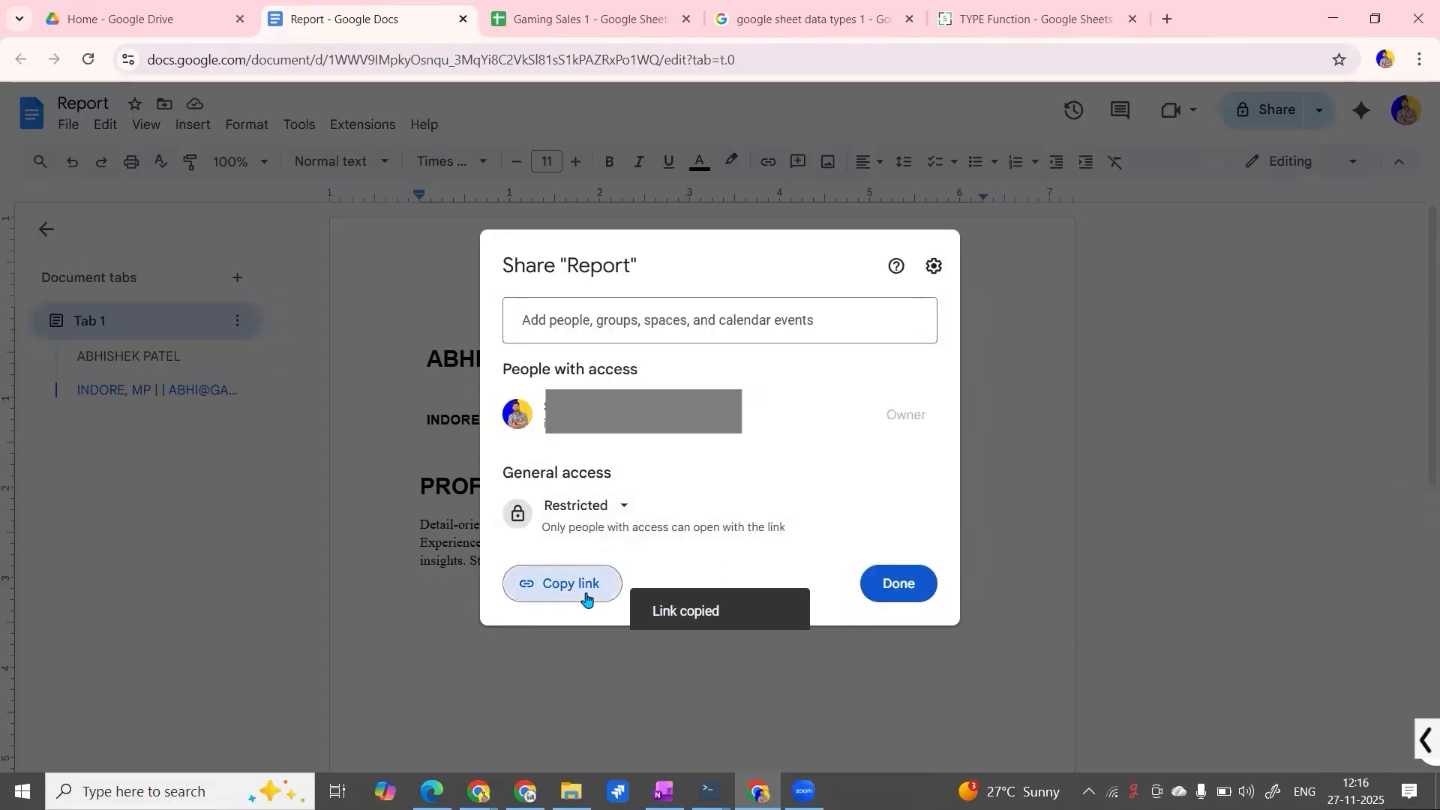
# Return to the Gaming Sales 1 spreadsheet, paste the Report link into Task File cell D2 and widen that column.
pyautogui.click(549, 12)
pyautogui.hotkey('ctrl', 'v')
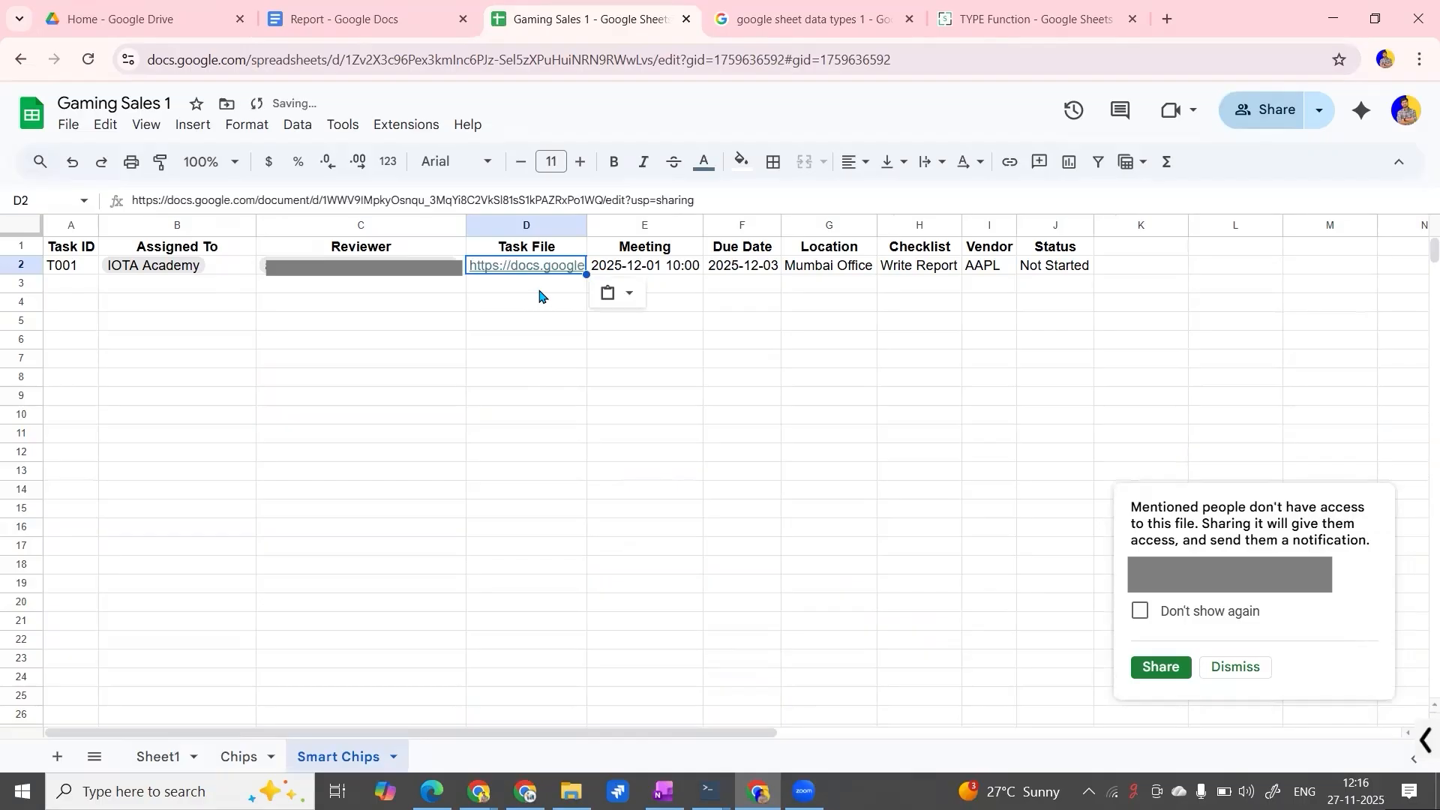
pyautogui.press('Return')
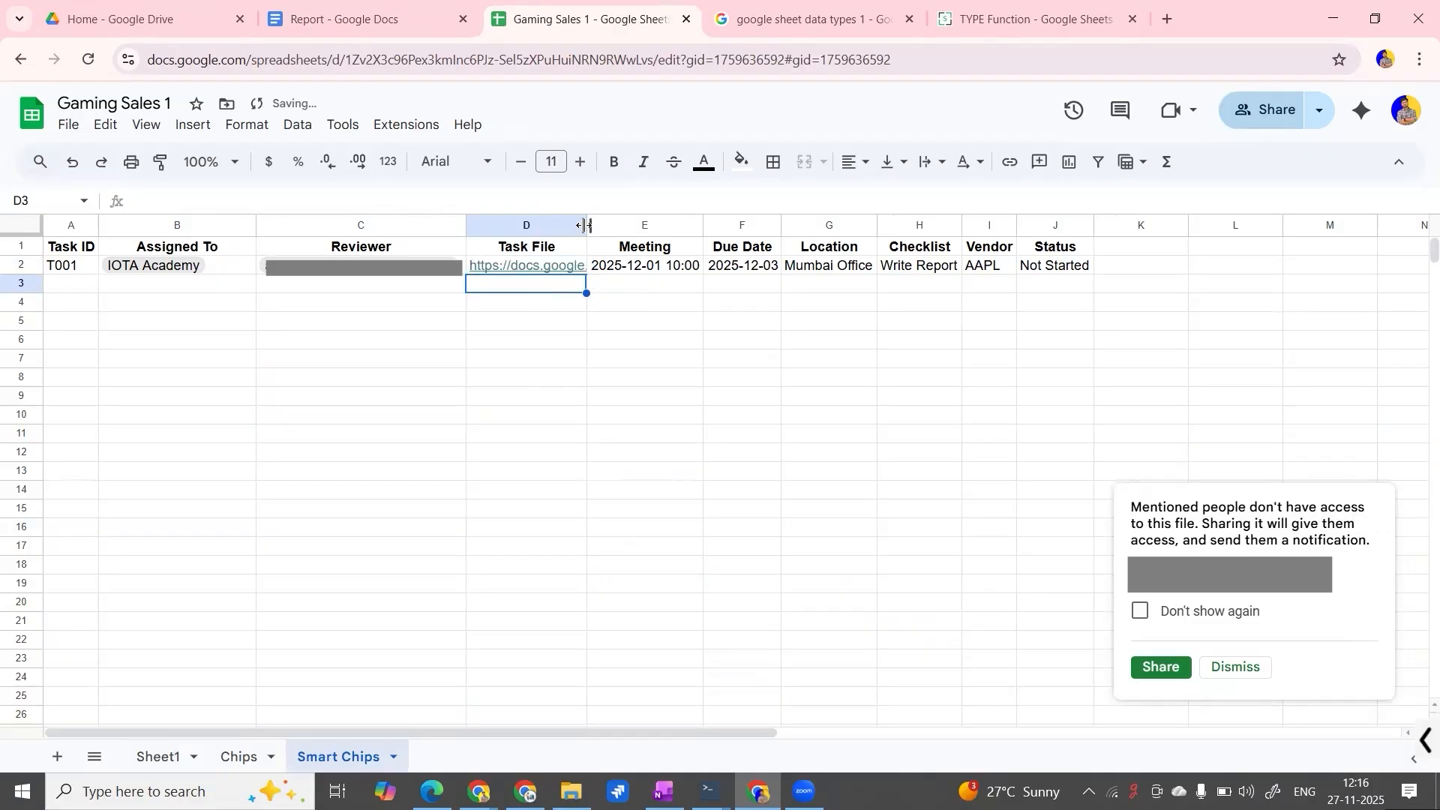
pyautogui.doubleClick(584, 225)
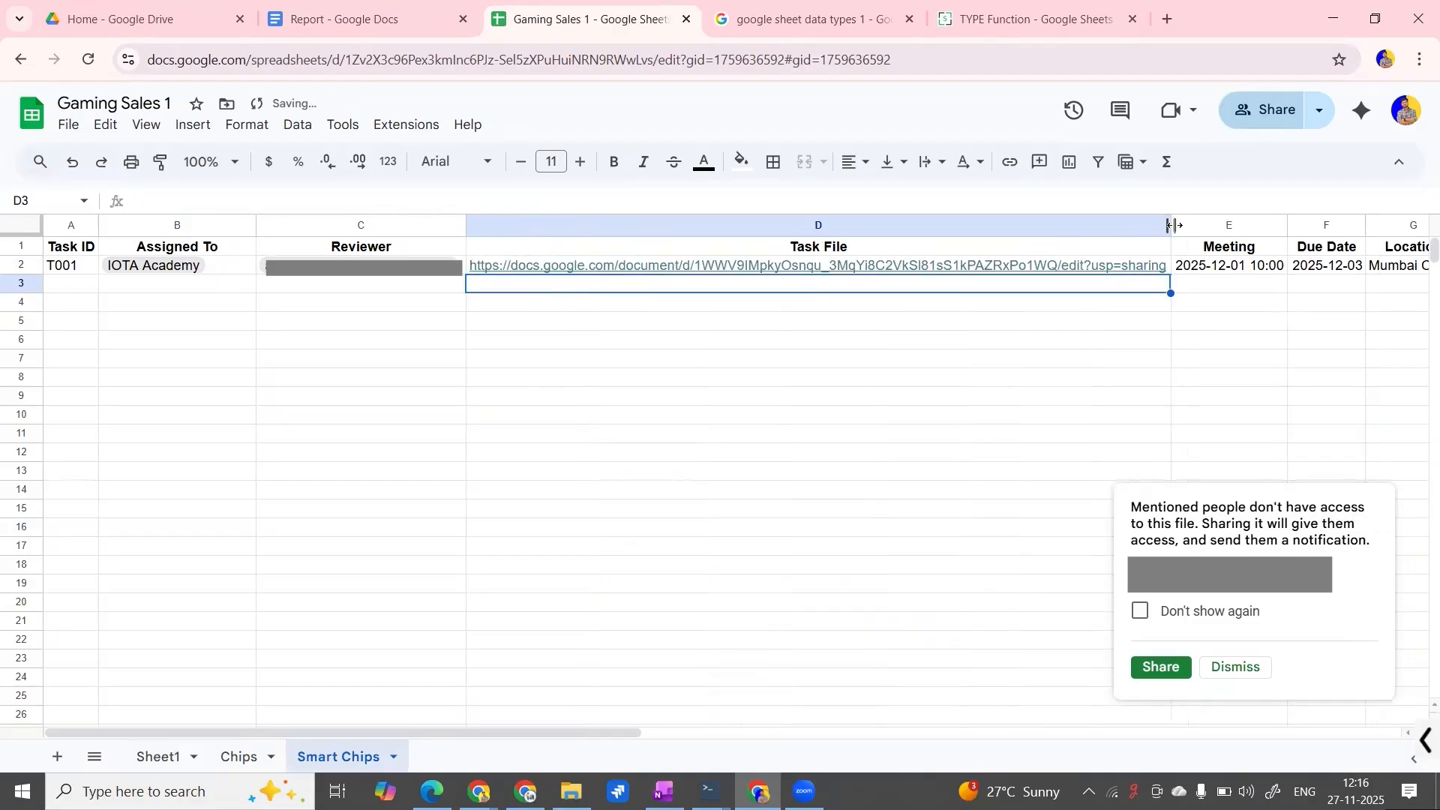
pyautogui.moveTo(1175, 226); pyautogui.dragTo(697, 225)
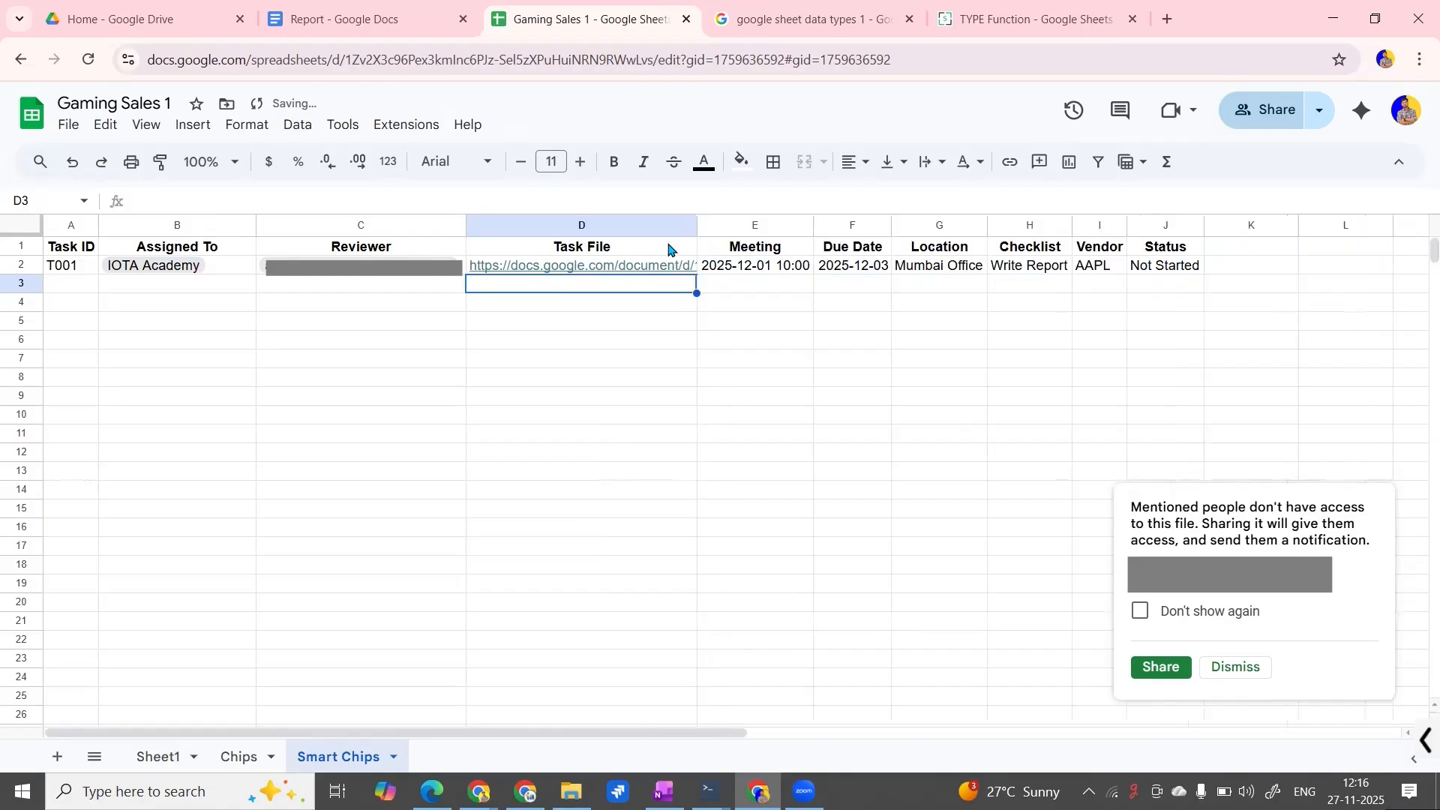
# Preview the pasted Report link in D2 and convert it to a file smart chip.
pyautogui.moveTo(572, 269)
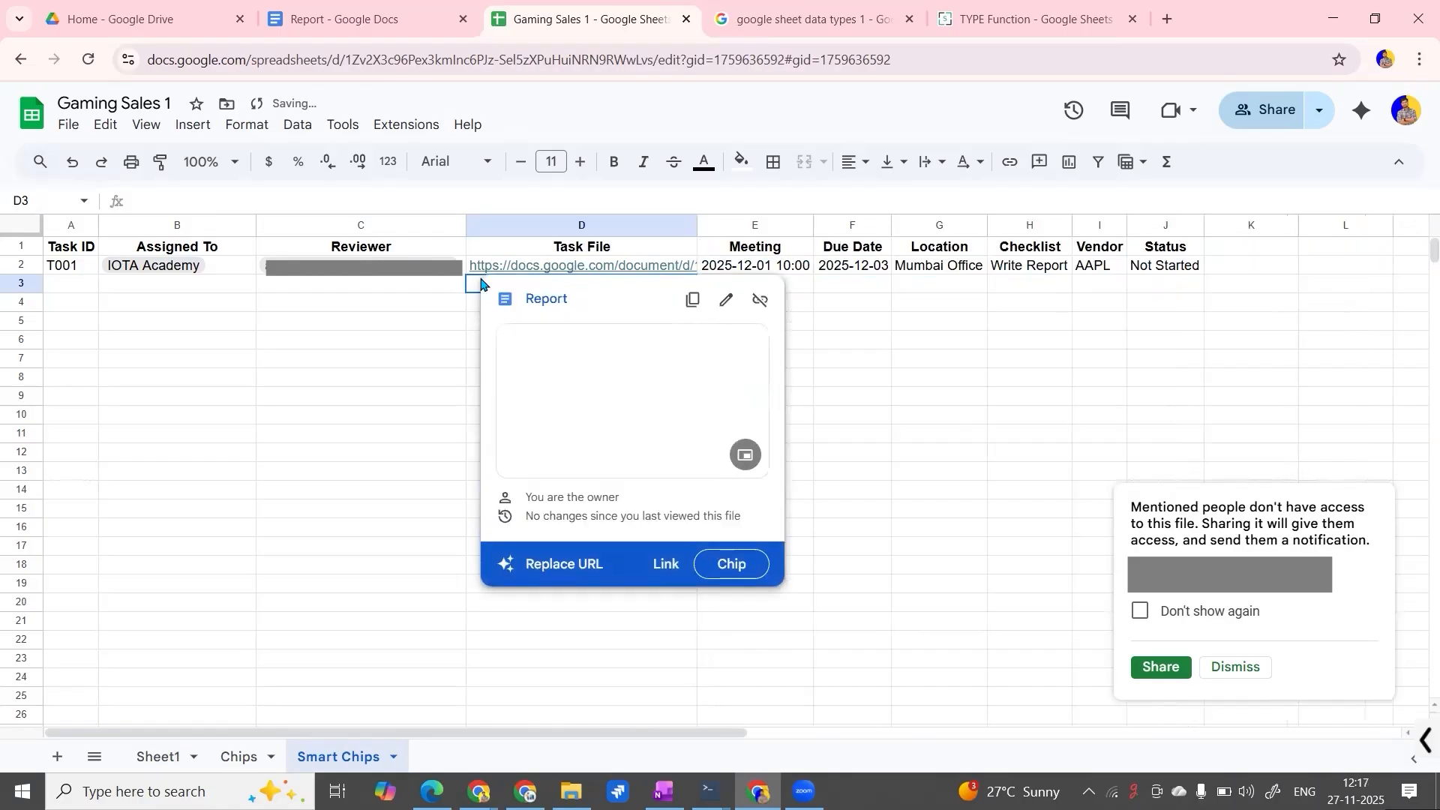
pyautogui.click(462, 268)
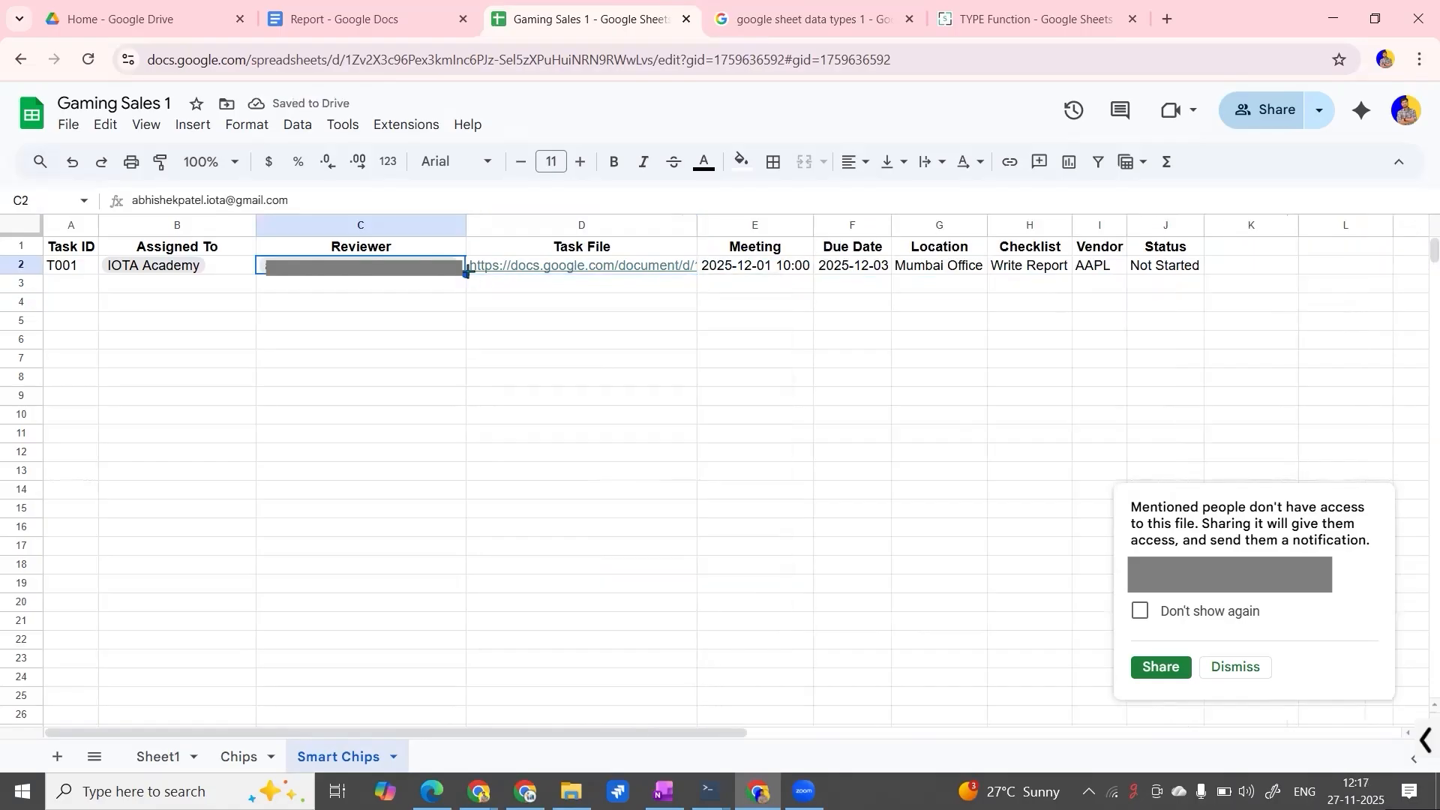
pyautogui.click(503, 262)
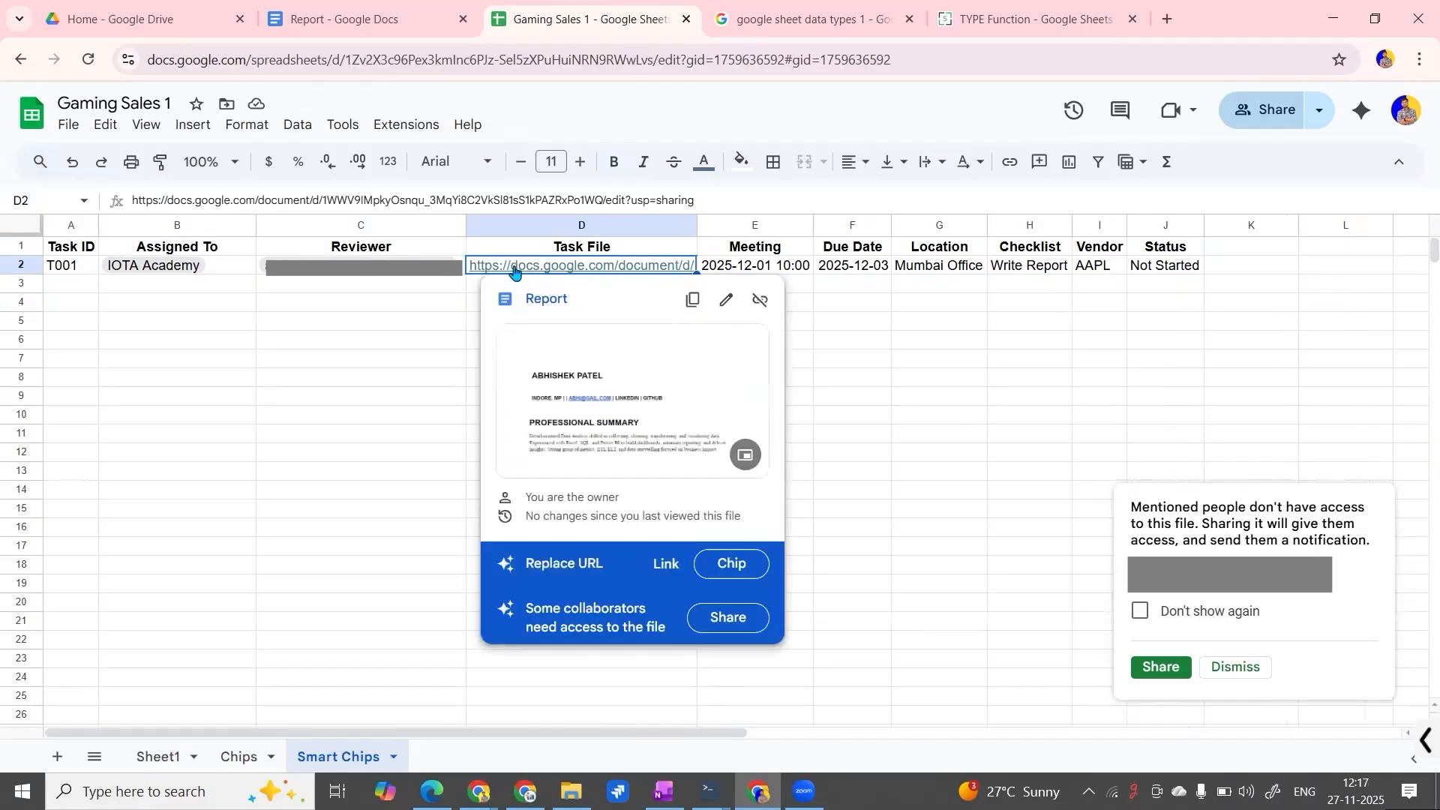
pyautogui.rightClick(514, 271)
pyautogui.click(233, 123)
pyautogui.click(197, 123)
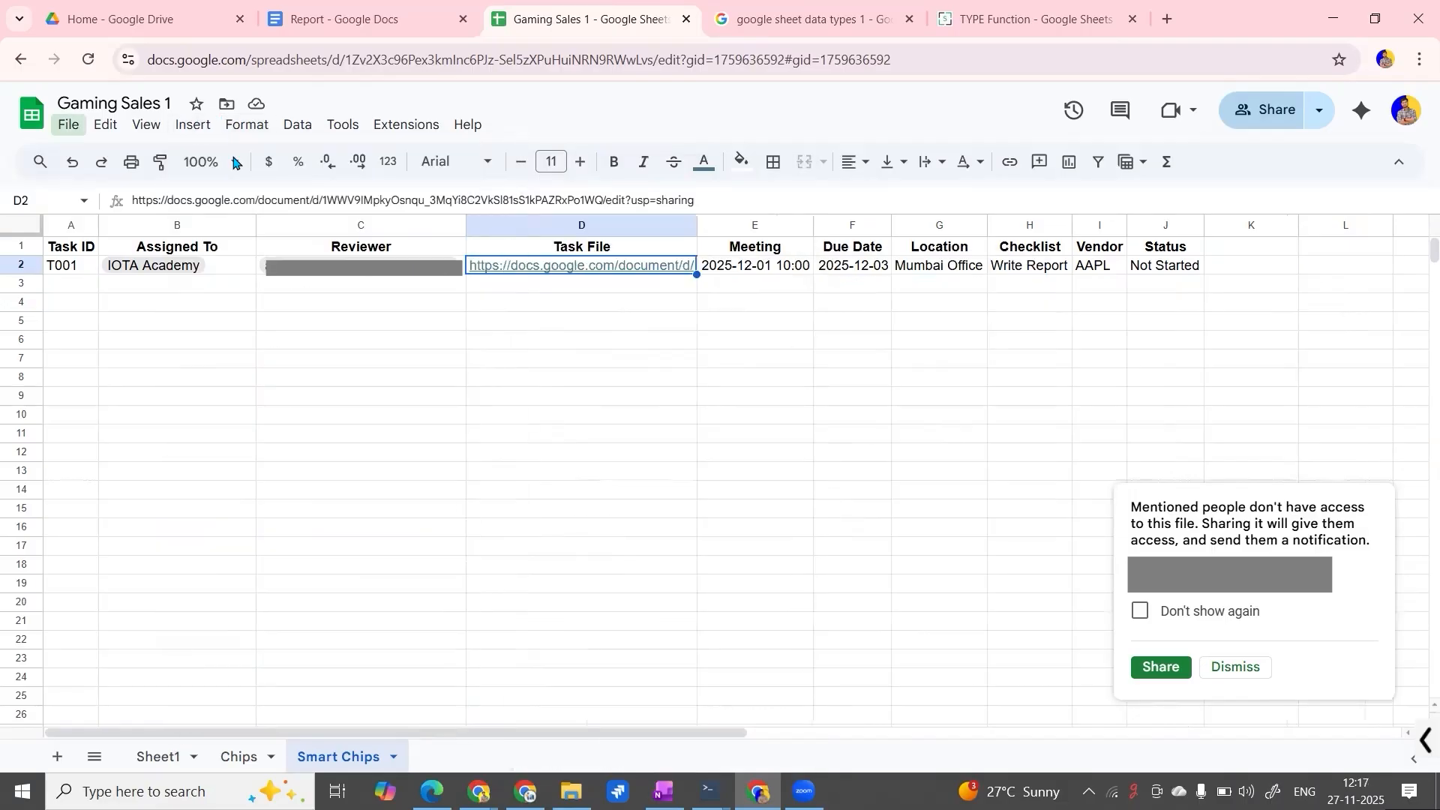
pyautogui.click(193, 124)
pyautogui.moveTo(387, 650)
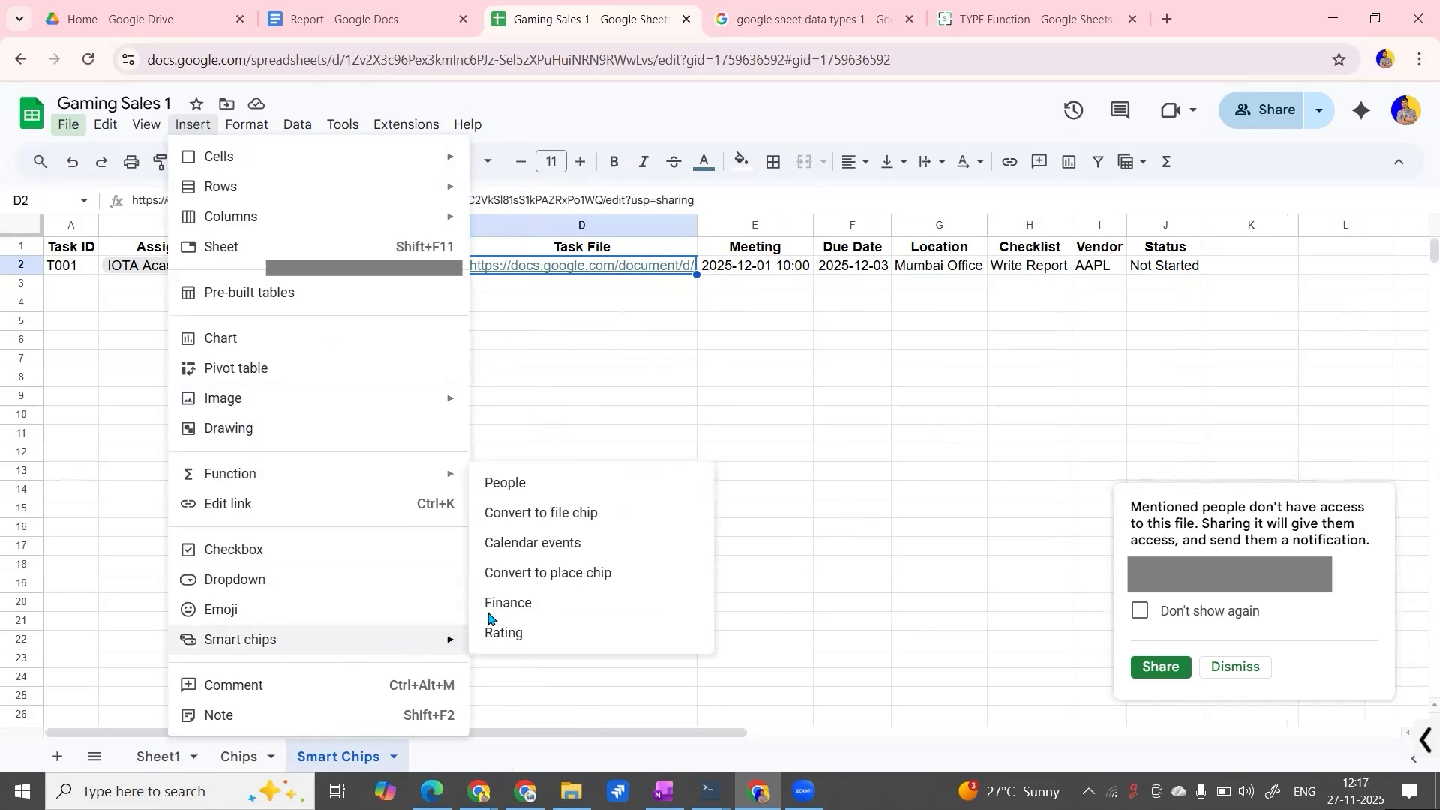
pyautogui.click(589, 512)
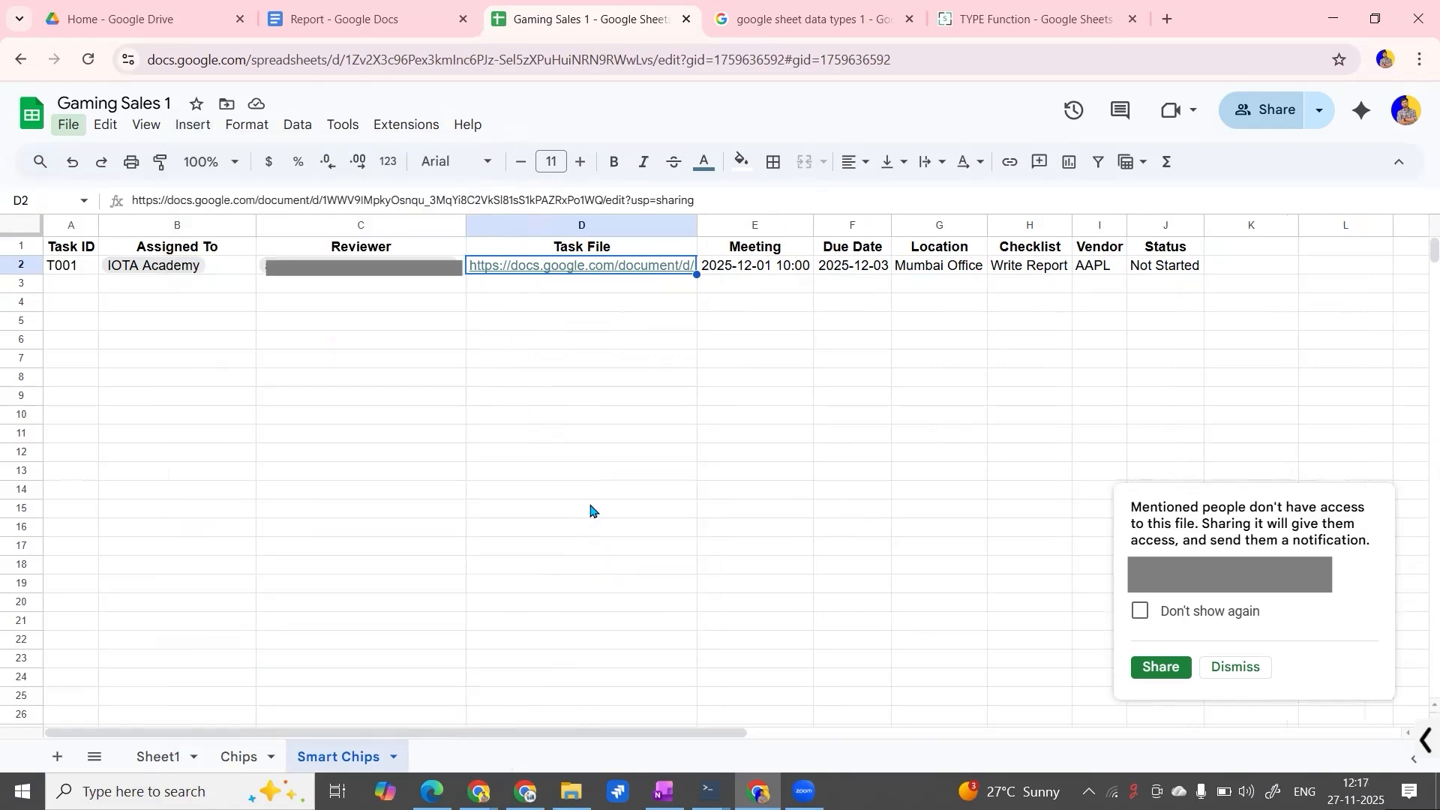
pyautogui.click(561, 286)
pyautogui.click(565, 270)
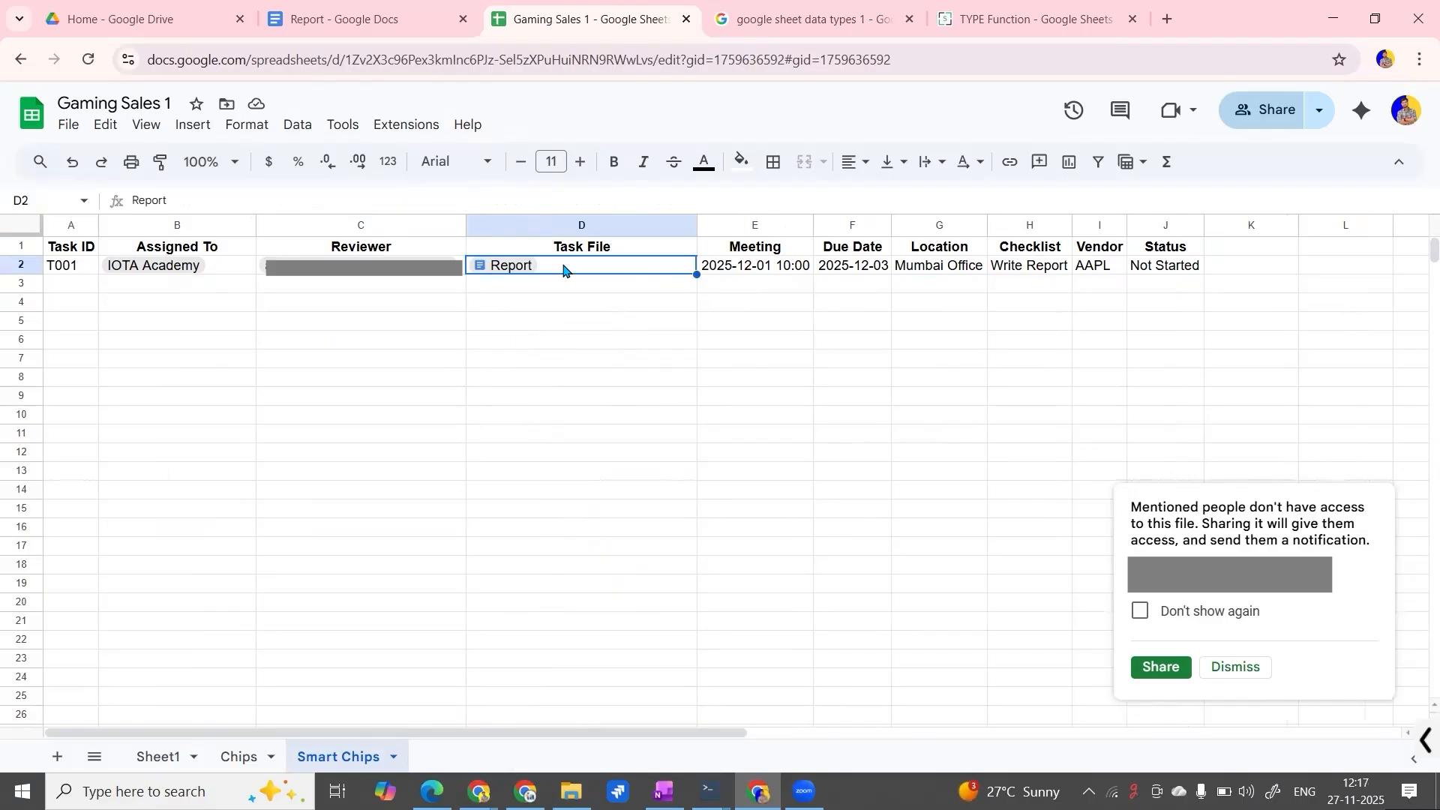
# Preview the Report file chip in Task File cell D2, then remove the chip from the cell.
pyautogui.moveTo(510, 272)
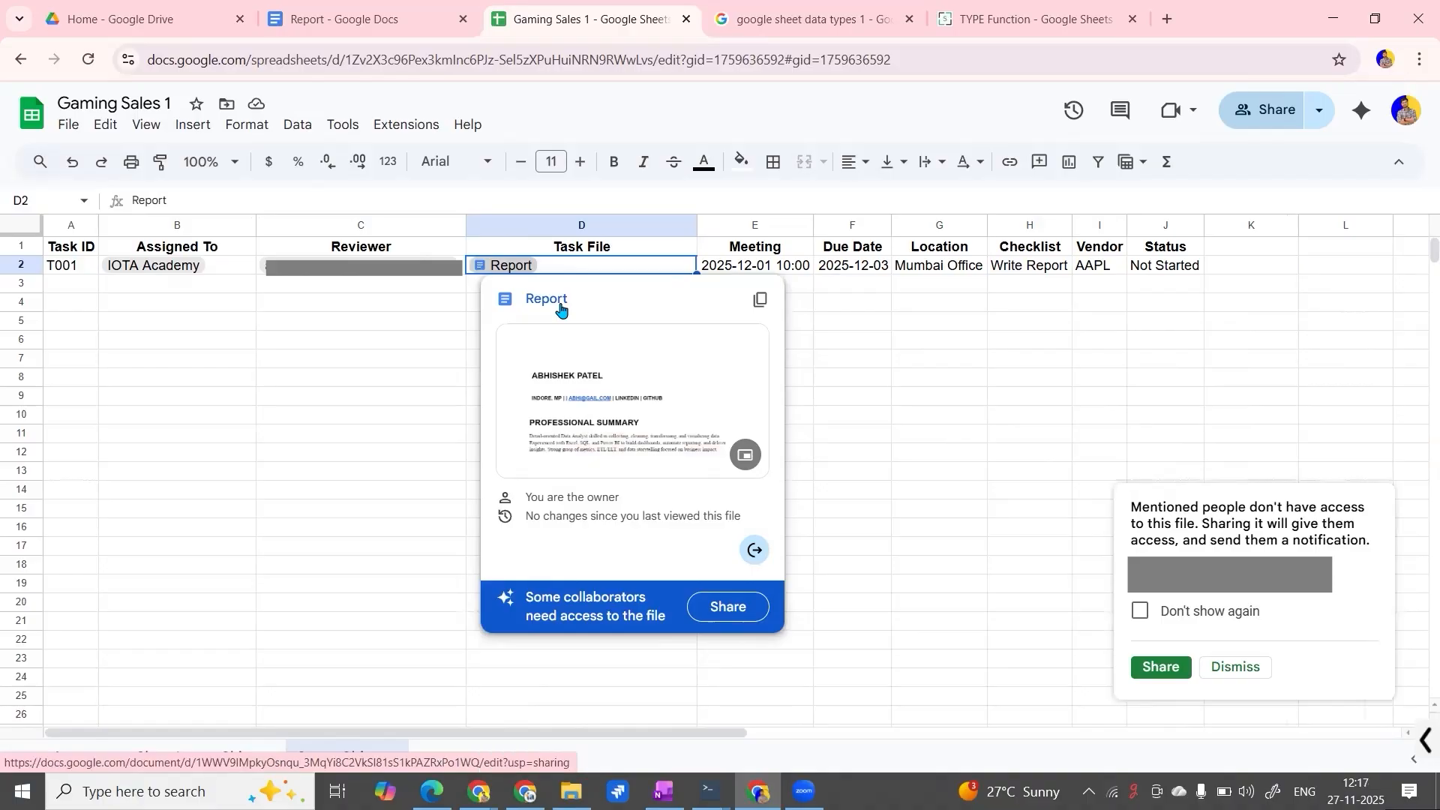
pyautogui.doubleClick(613, 265)
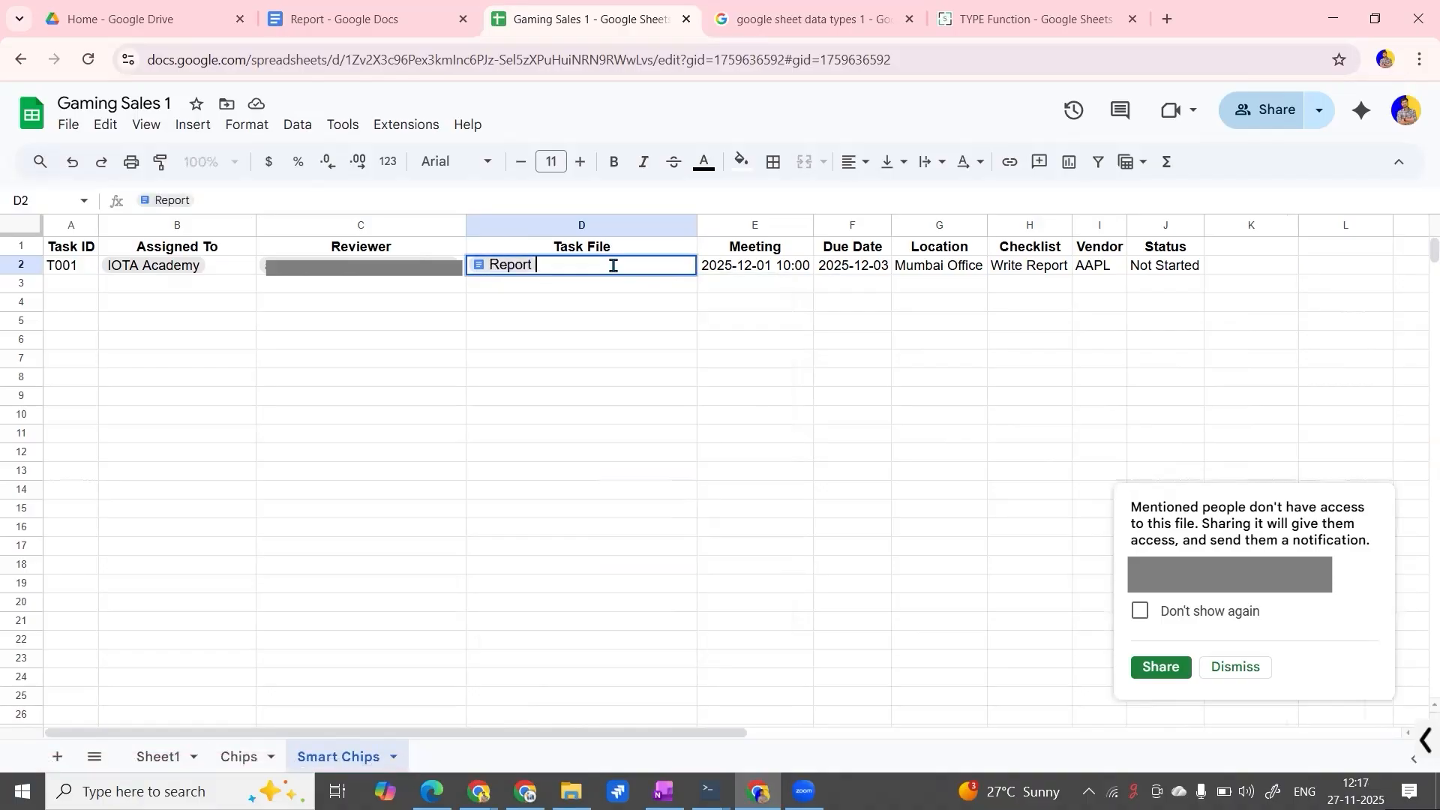
pyautogui.press('BackSpace')
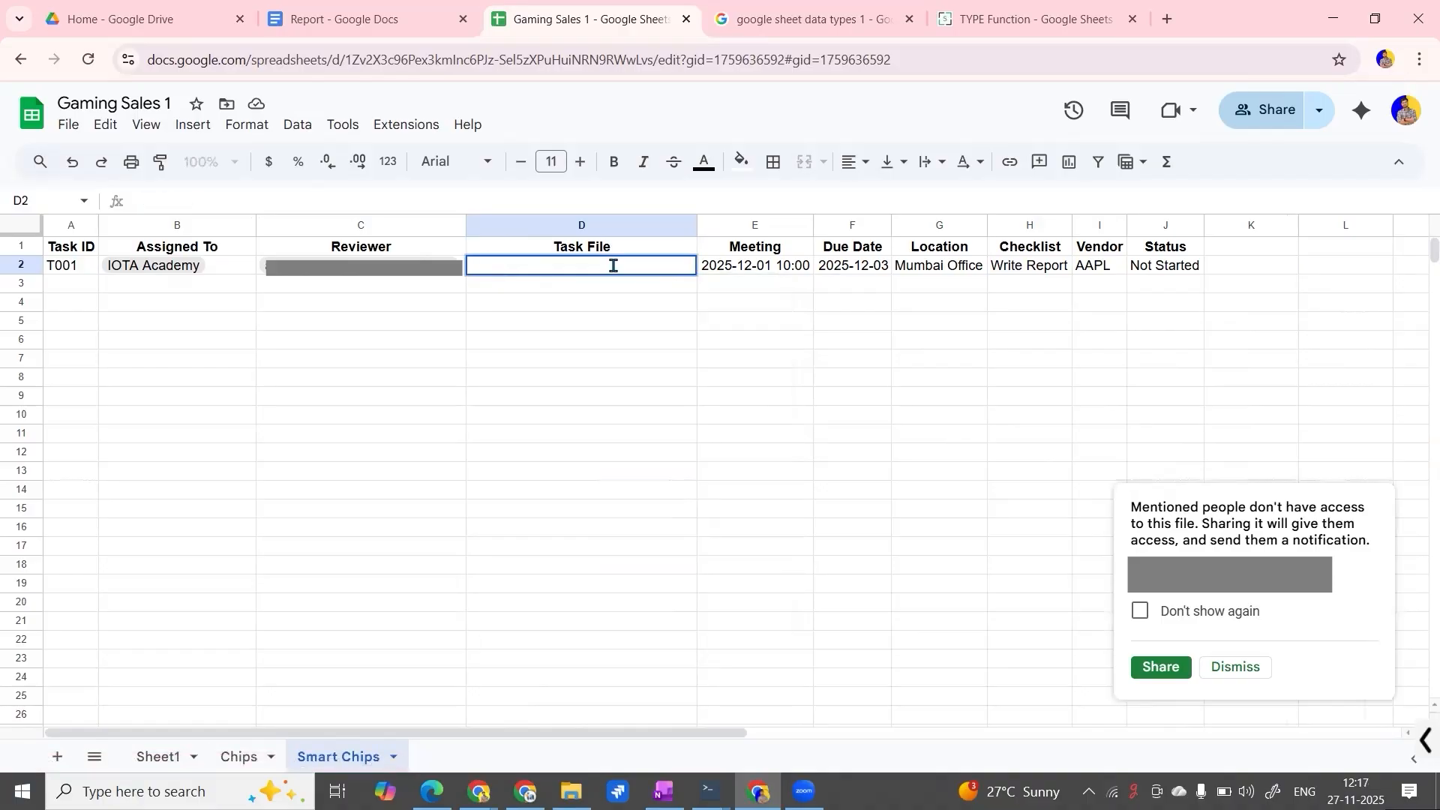
# Try an @ mention search for the report file in D2, insert the Project-1 file chip and preview it.
pyautogui.write('@')
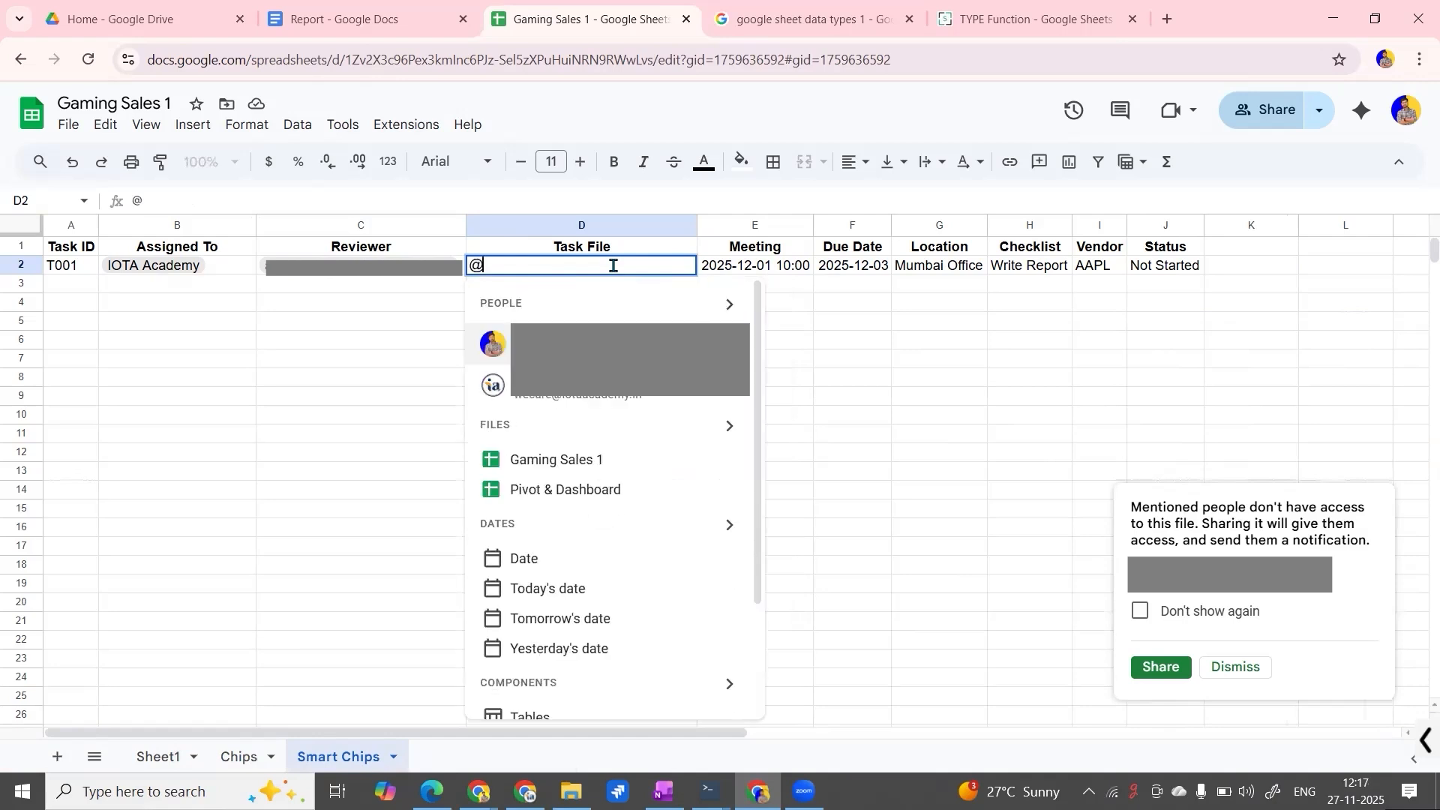
pyautogui.write('re')
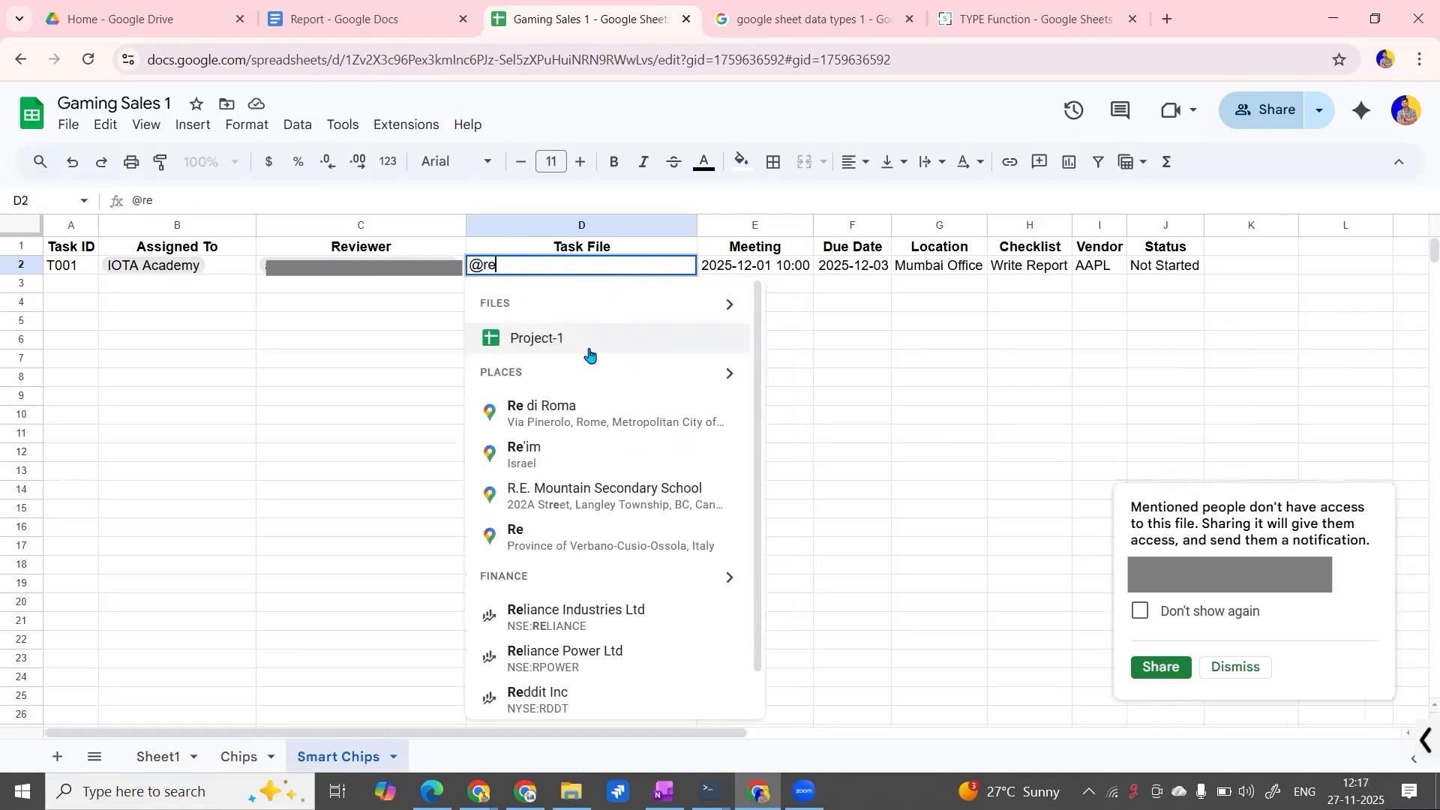
pyautogui.press('BackSpace')
pyautogui.press('BackSpace')
pyautogui.write('Report')
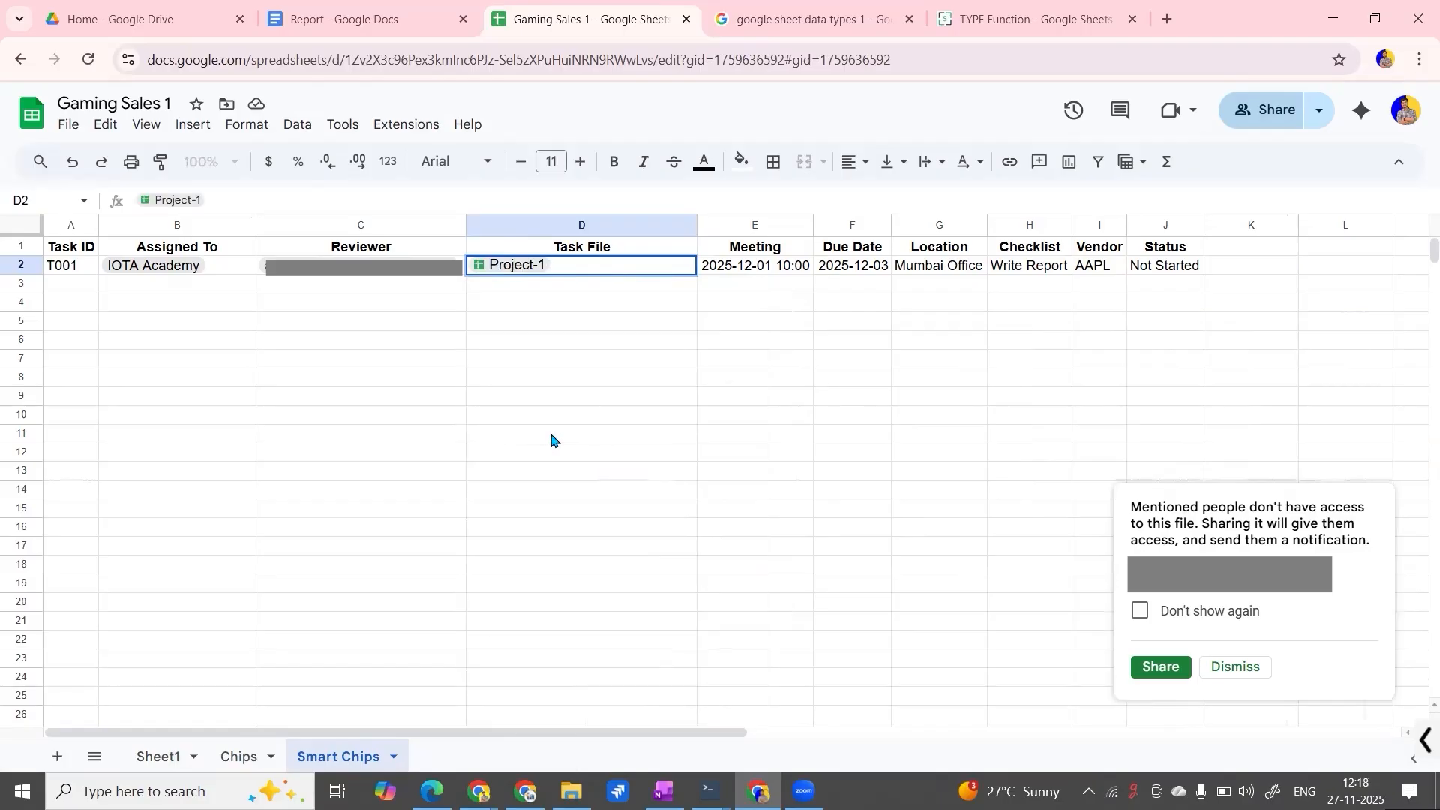
pyautogui.moveTo(508, 265)
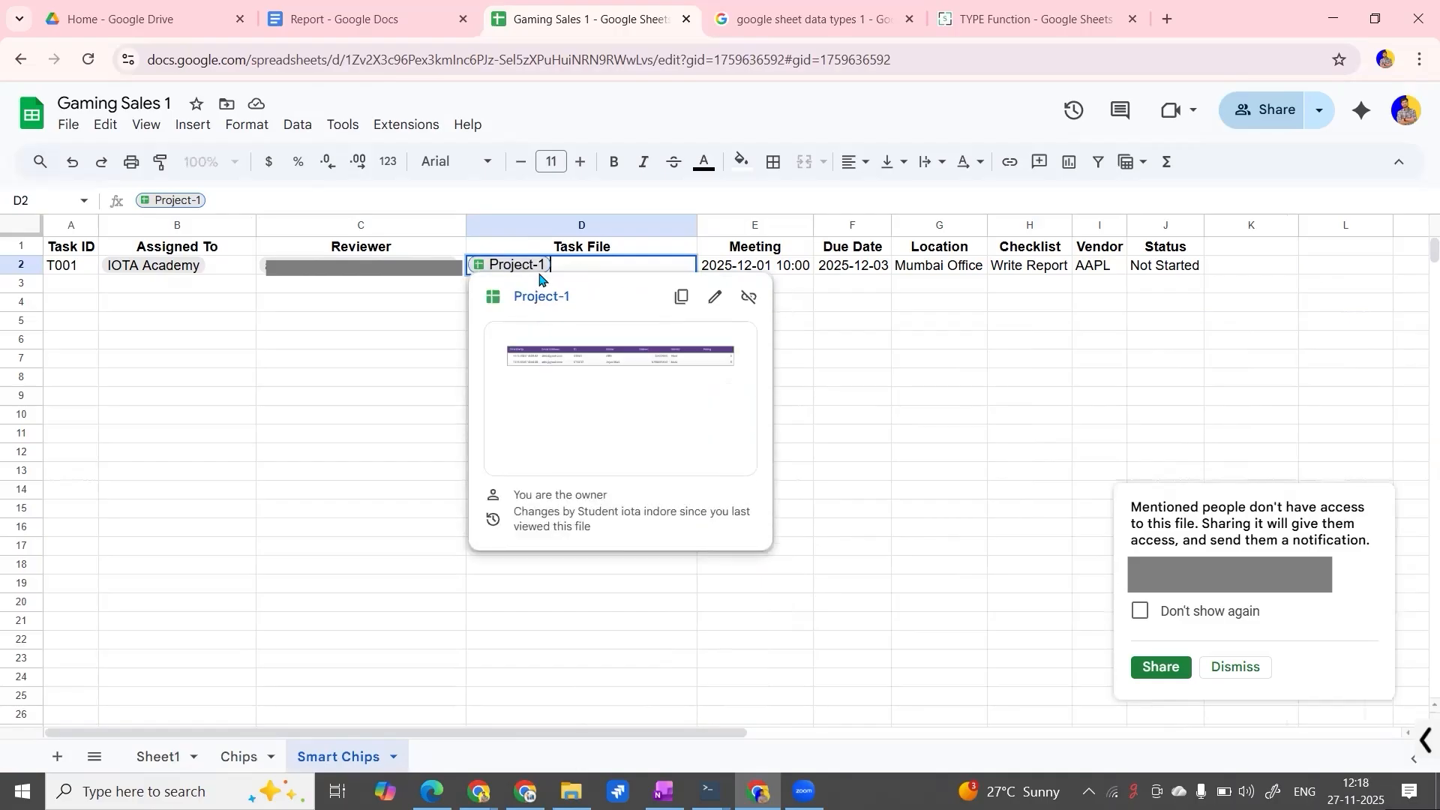
pyautogui.press('Delete')
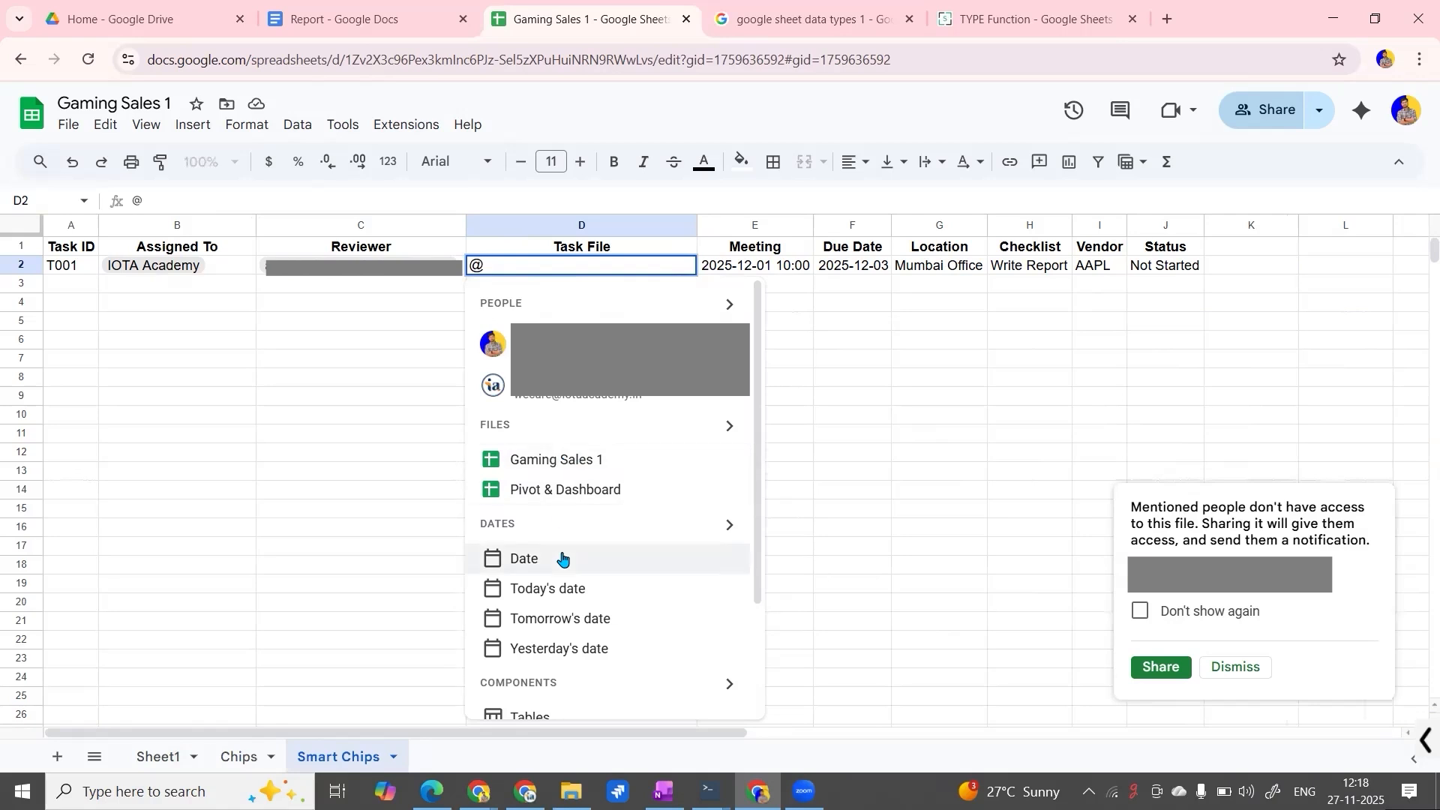
pyautogui.write('re')
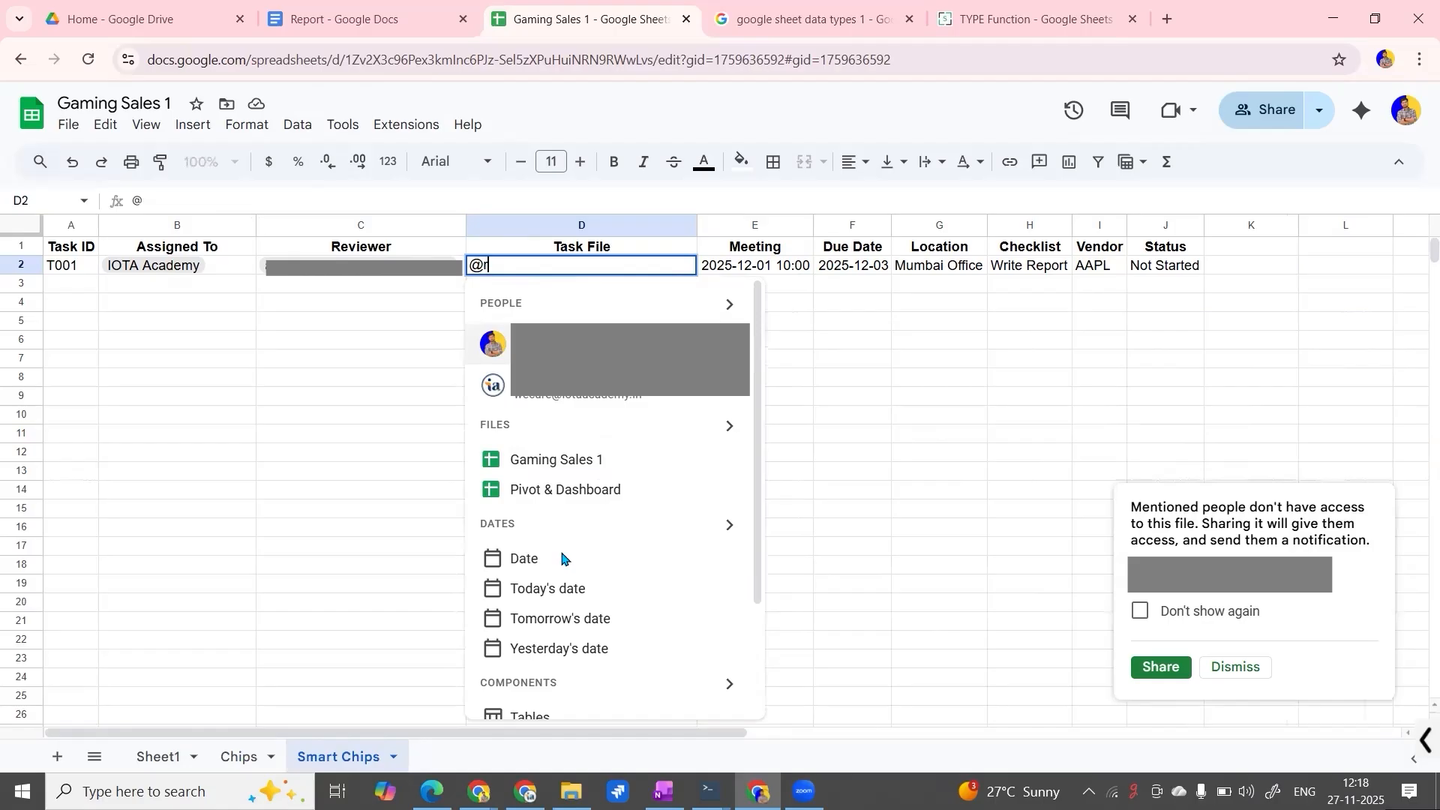
pyautogui.press('BackSpace')
pyautogui.press('BackSpace')
pyautogui.write('Repo')
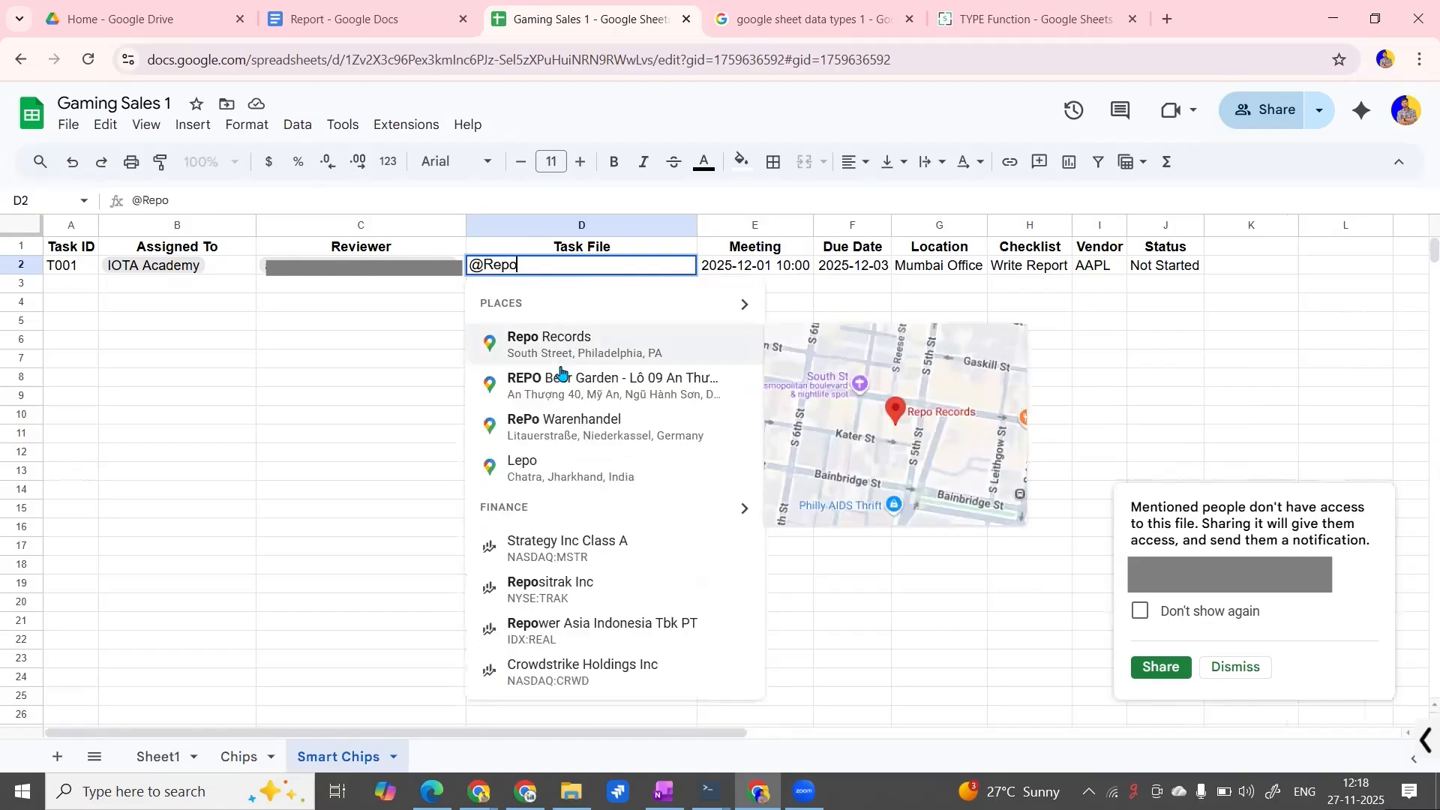
pyautogui.write('rt')
pyautogui.click(566, 341)
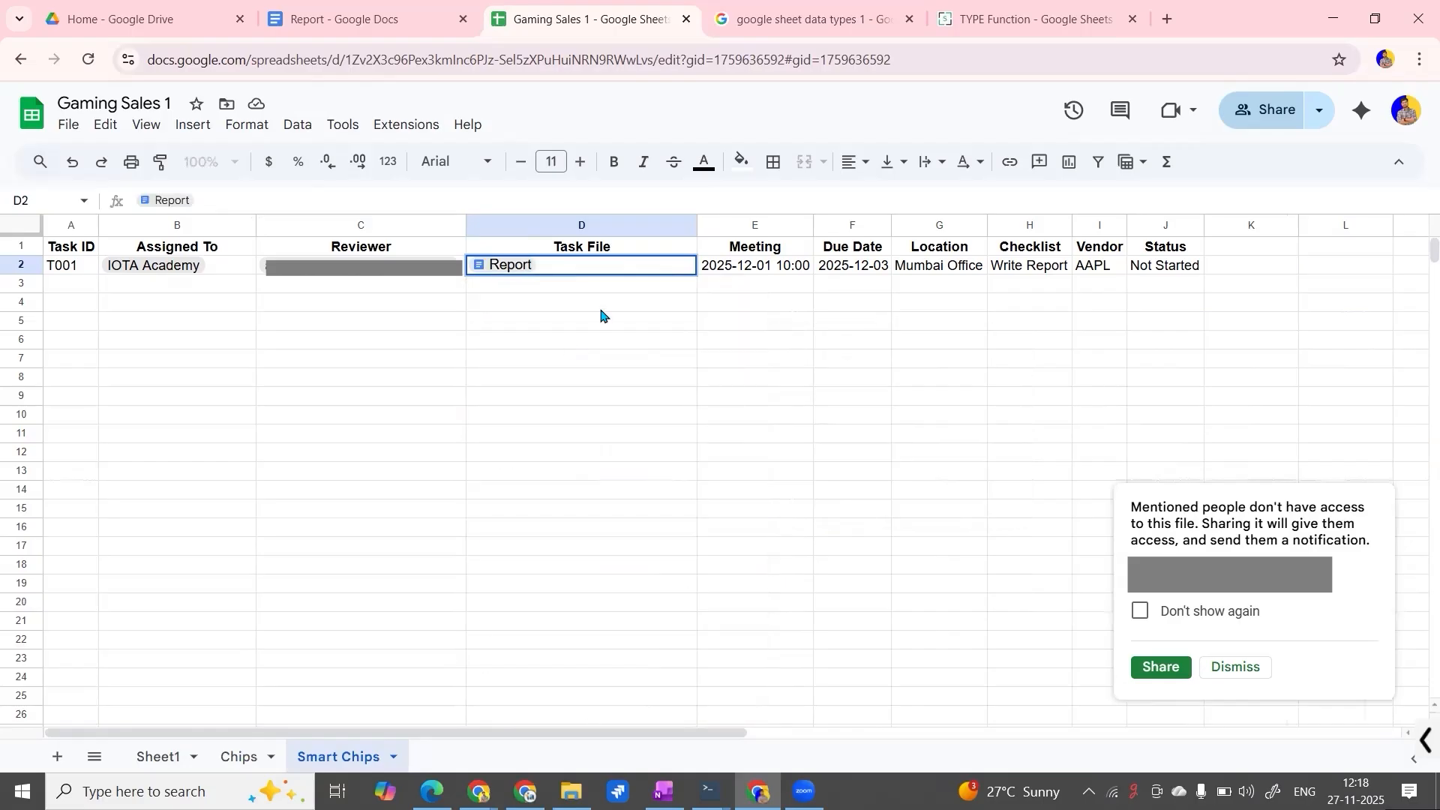
pyautogui.click(558, 302)
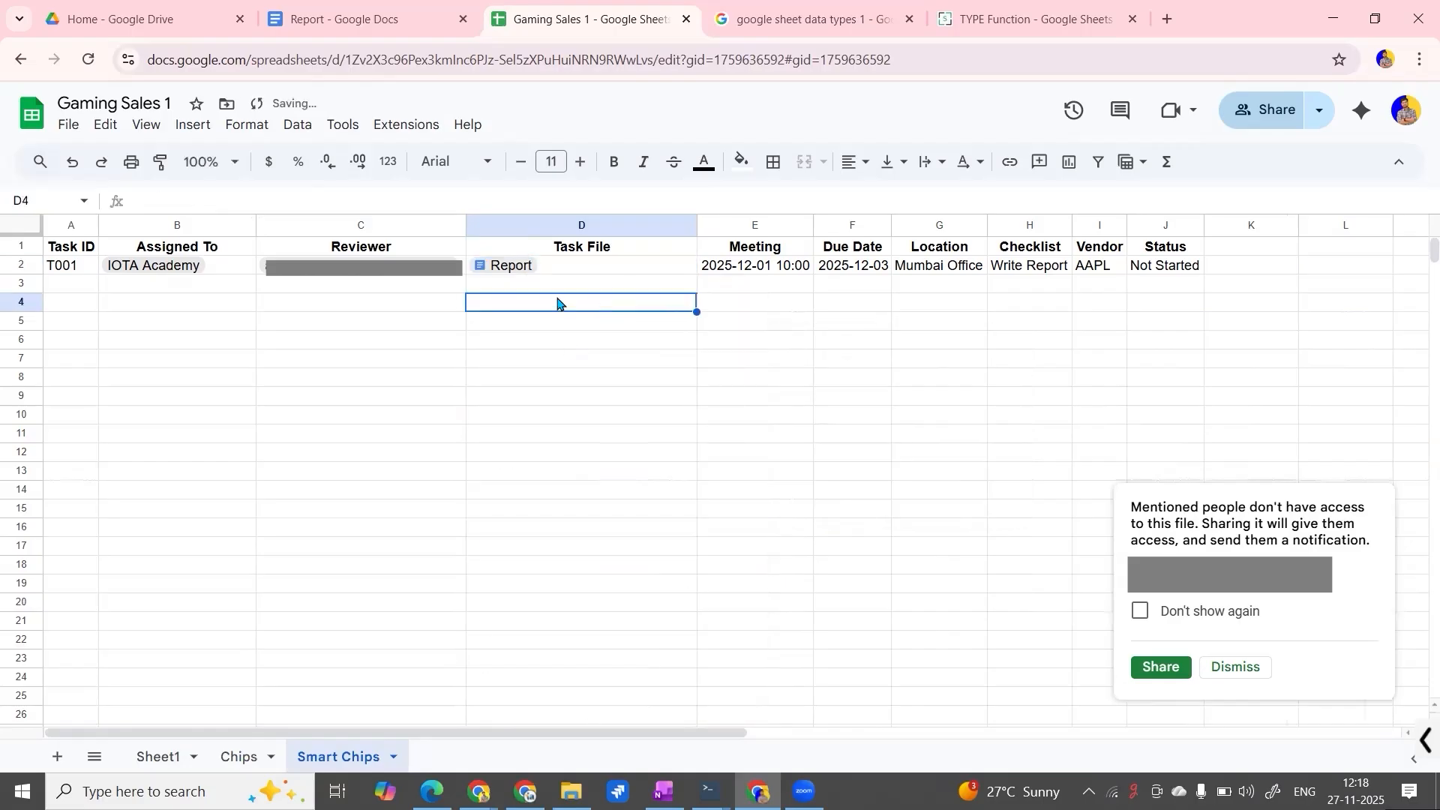
# Widen the Meeting column, browse the @ smart chip suggestions in E2, and leave that cell empty and selected.
pyautogui.click(756, 270)
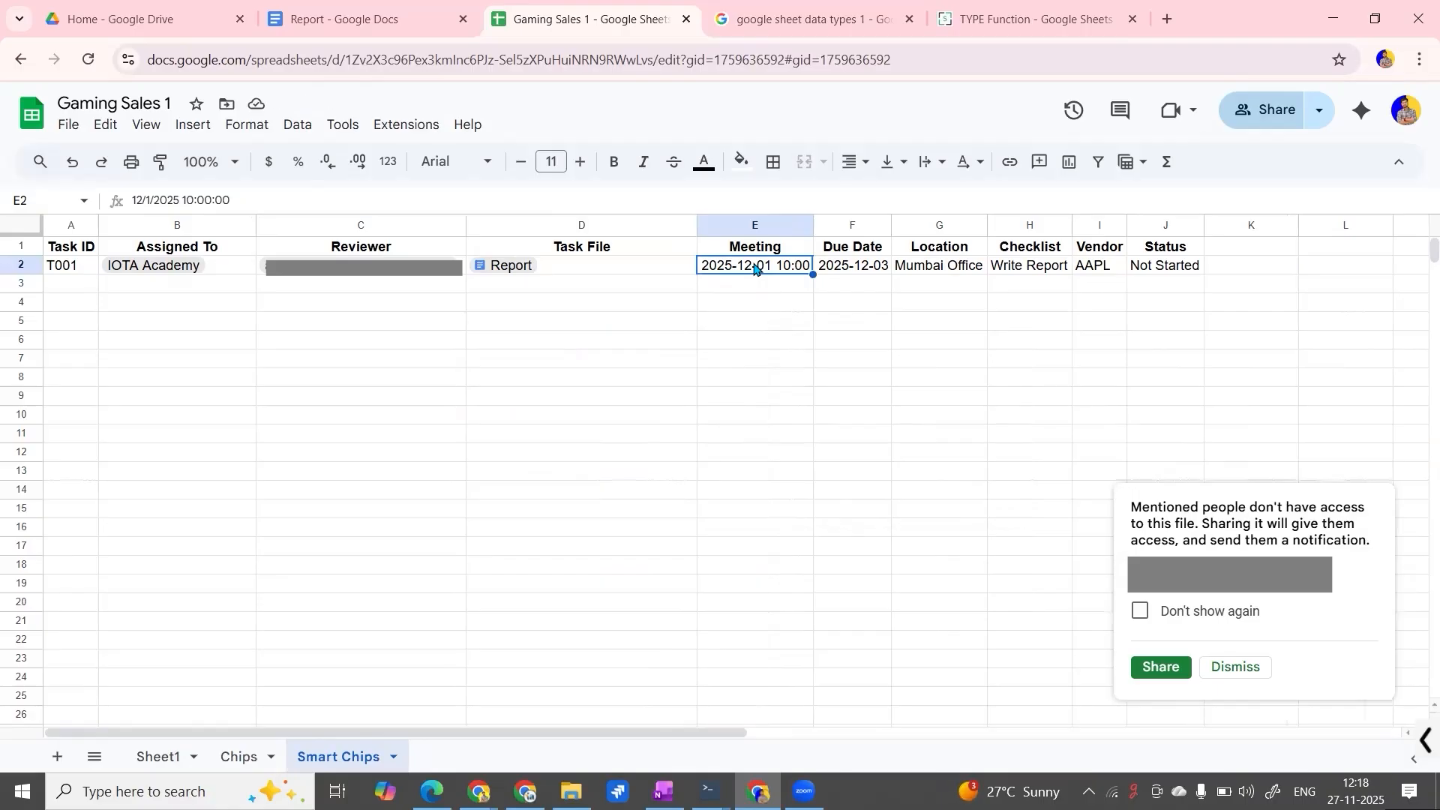
pyautogui.moveTo(814, 232); pyautogui.dragTo(874, 233)
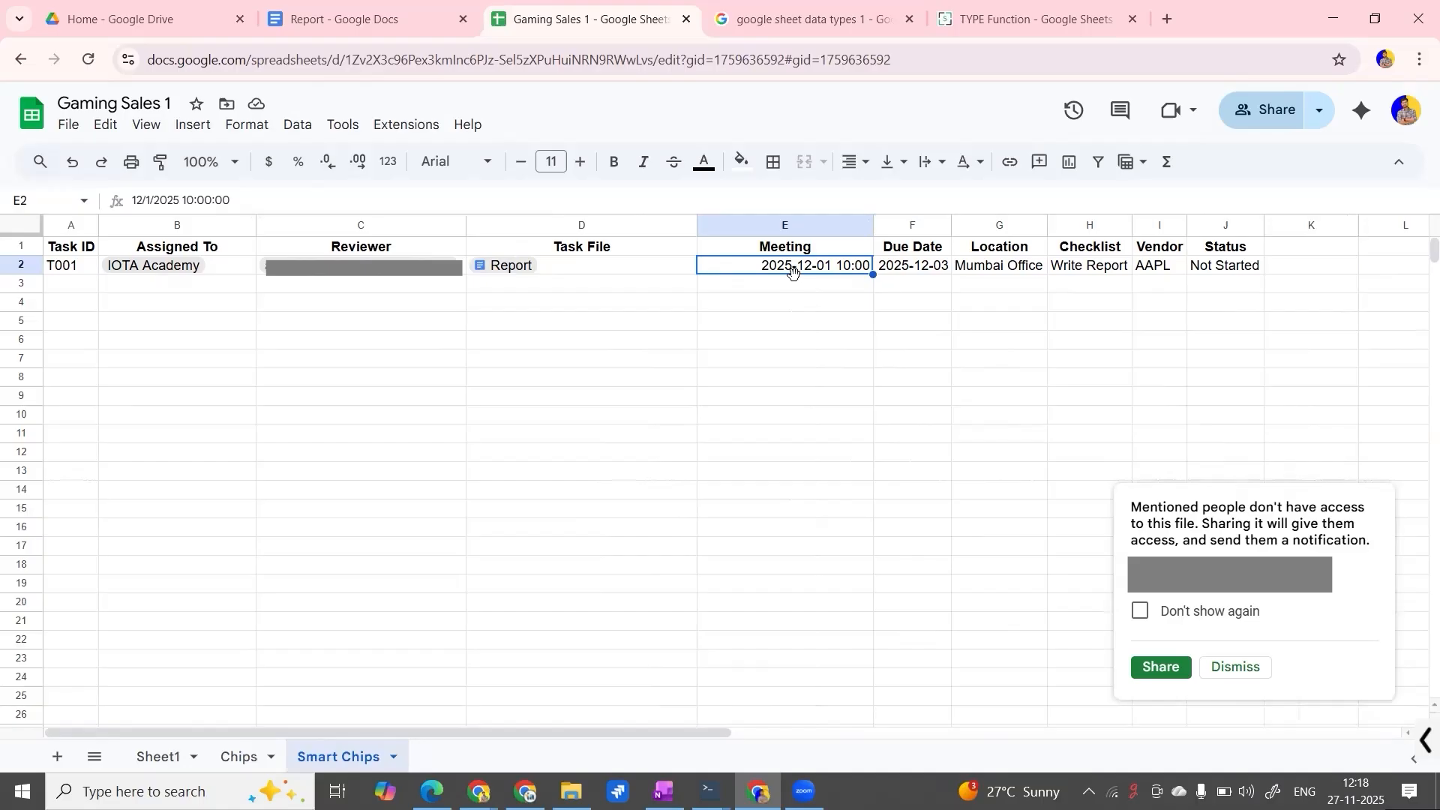
pyautogui.write('@')
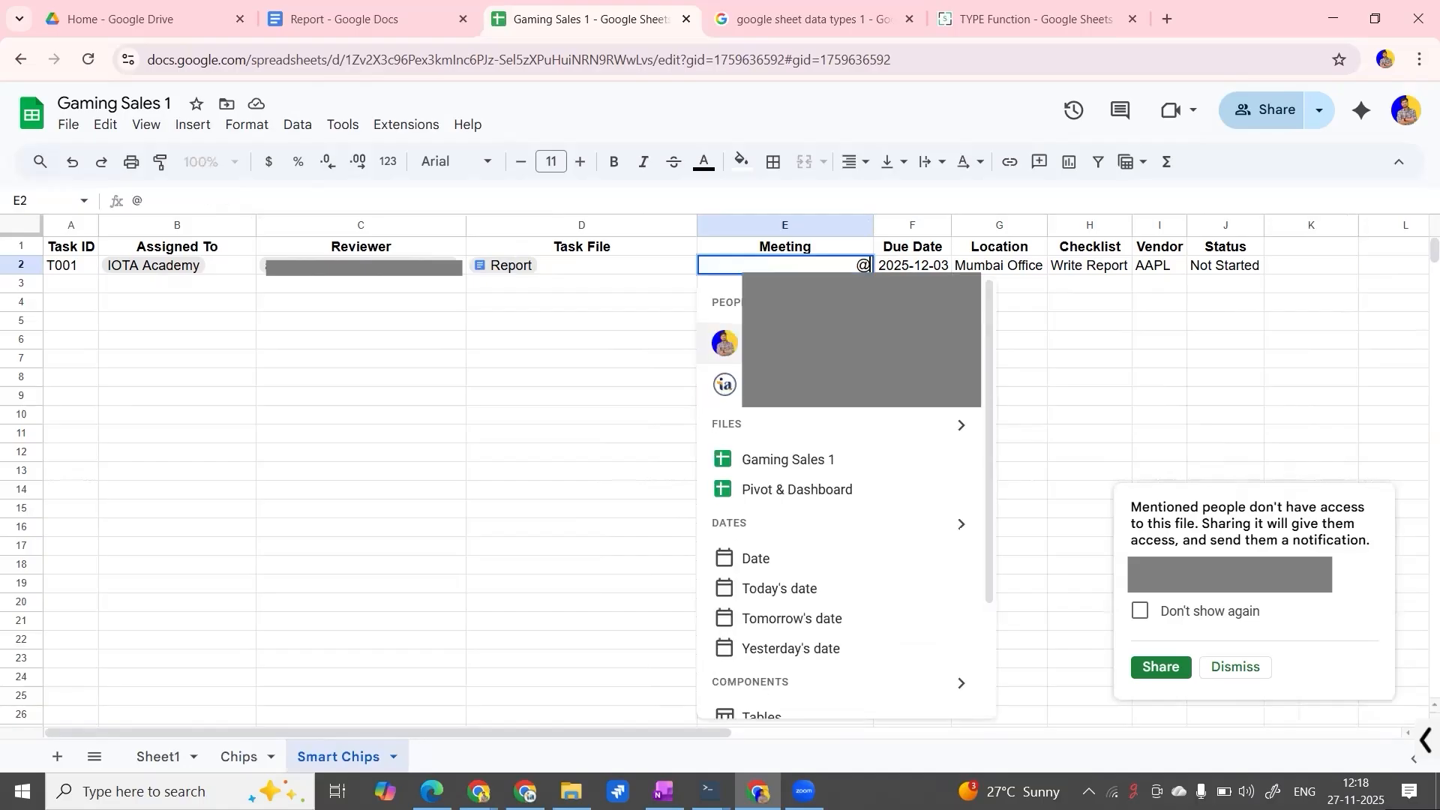
pyautogui.scroll(-2, 825, 518)
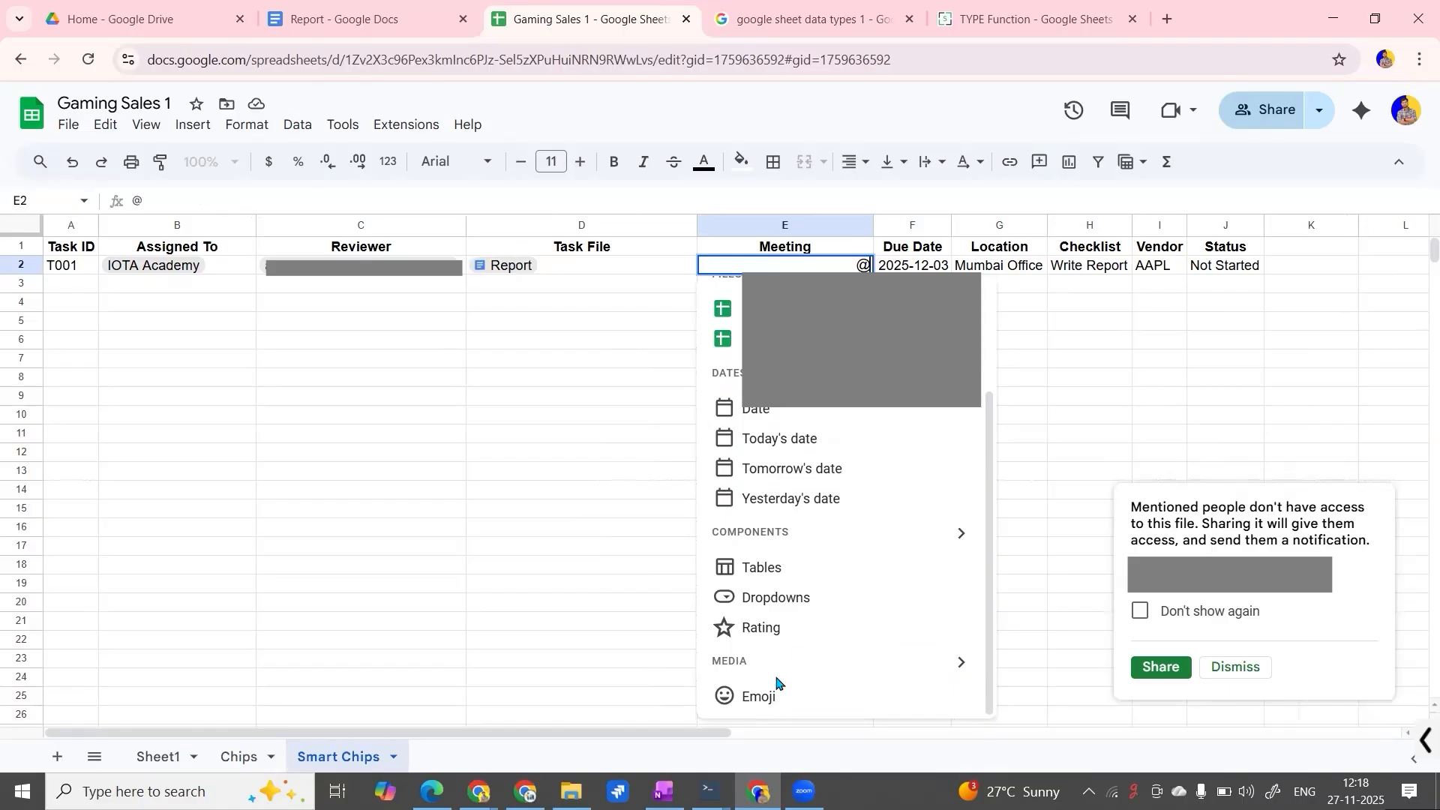
pyautogui.scroll(1, 798, 551)
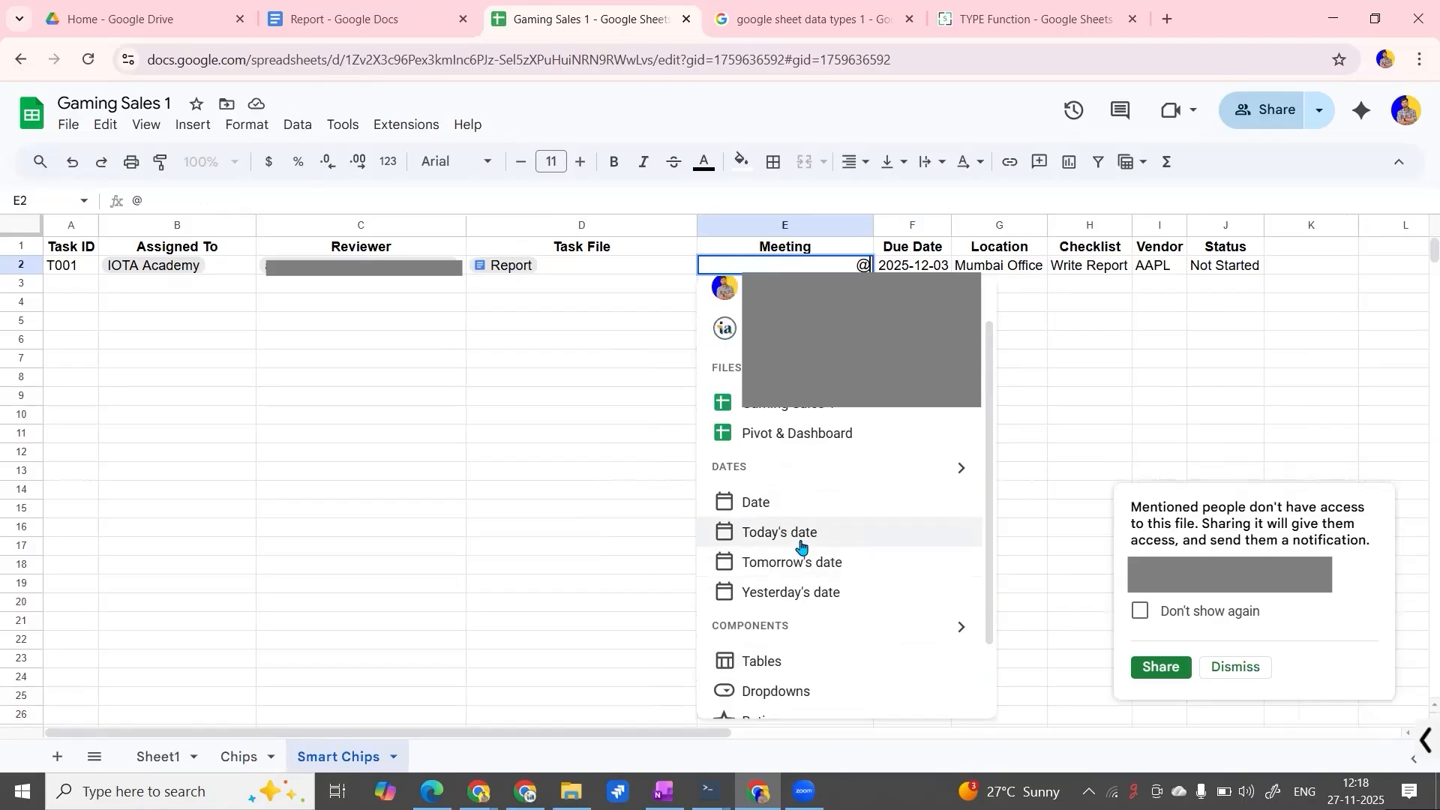
pyautogui.scroll(1, 801, 546)
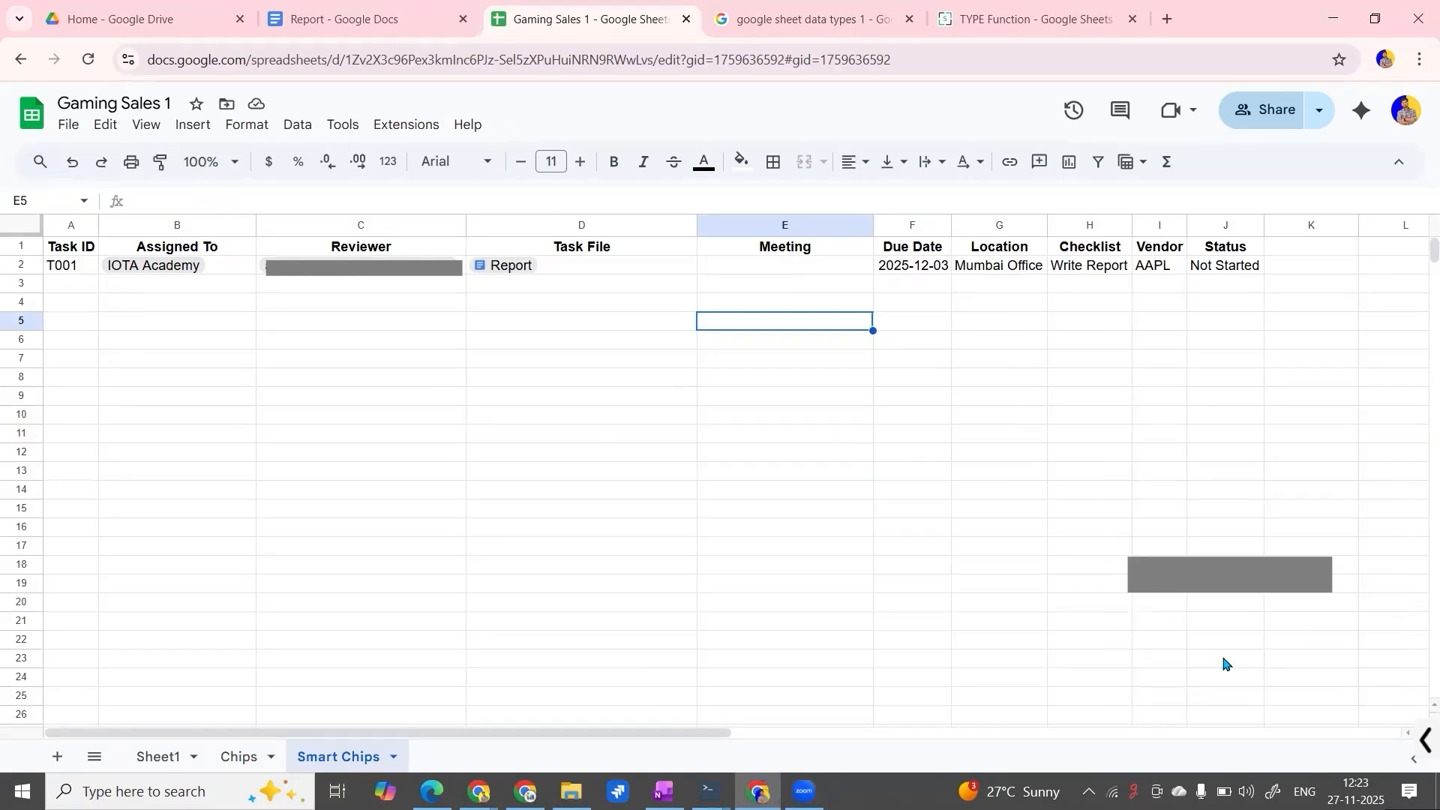
pyautogui.click(787, 270)
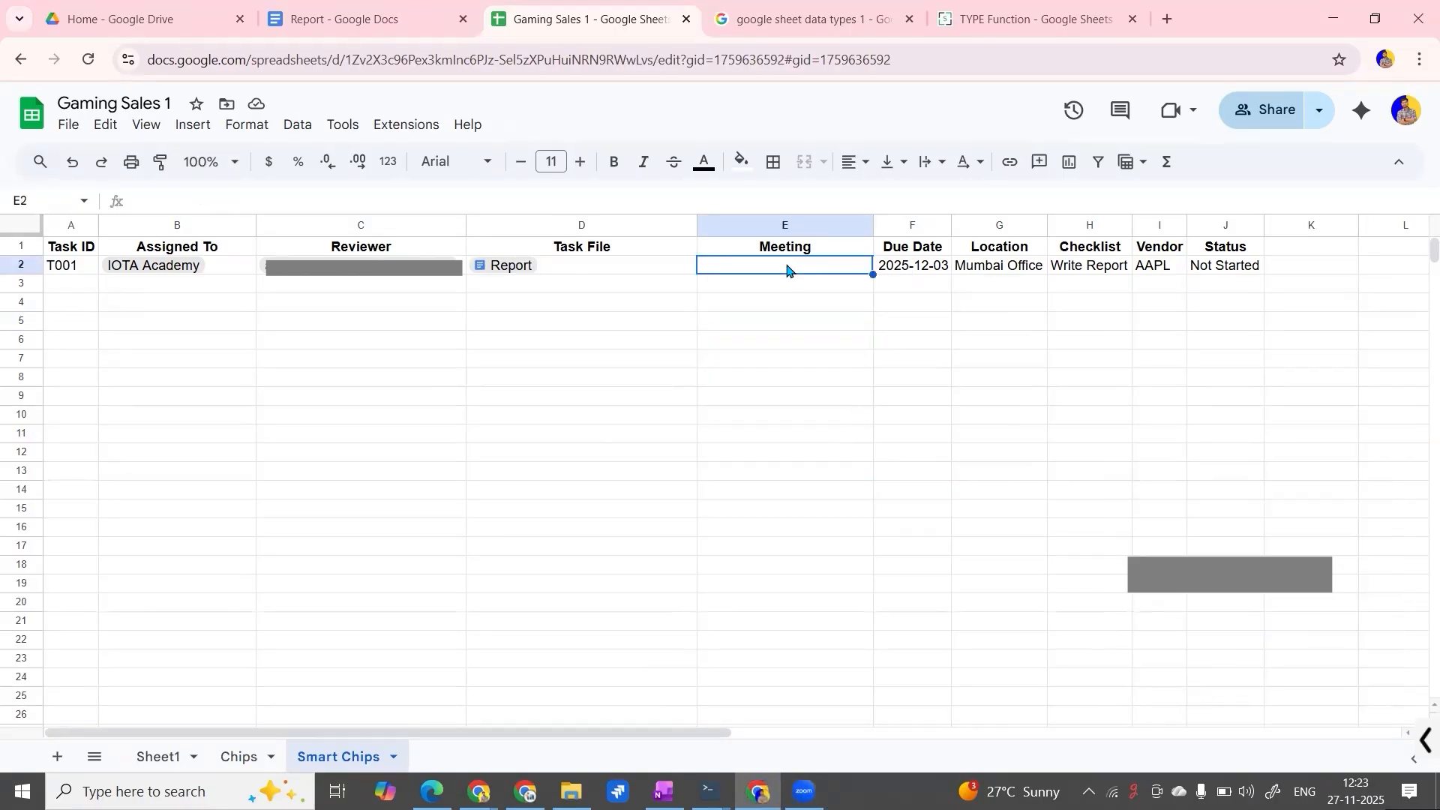
pyautogui.click(777, 307)
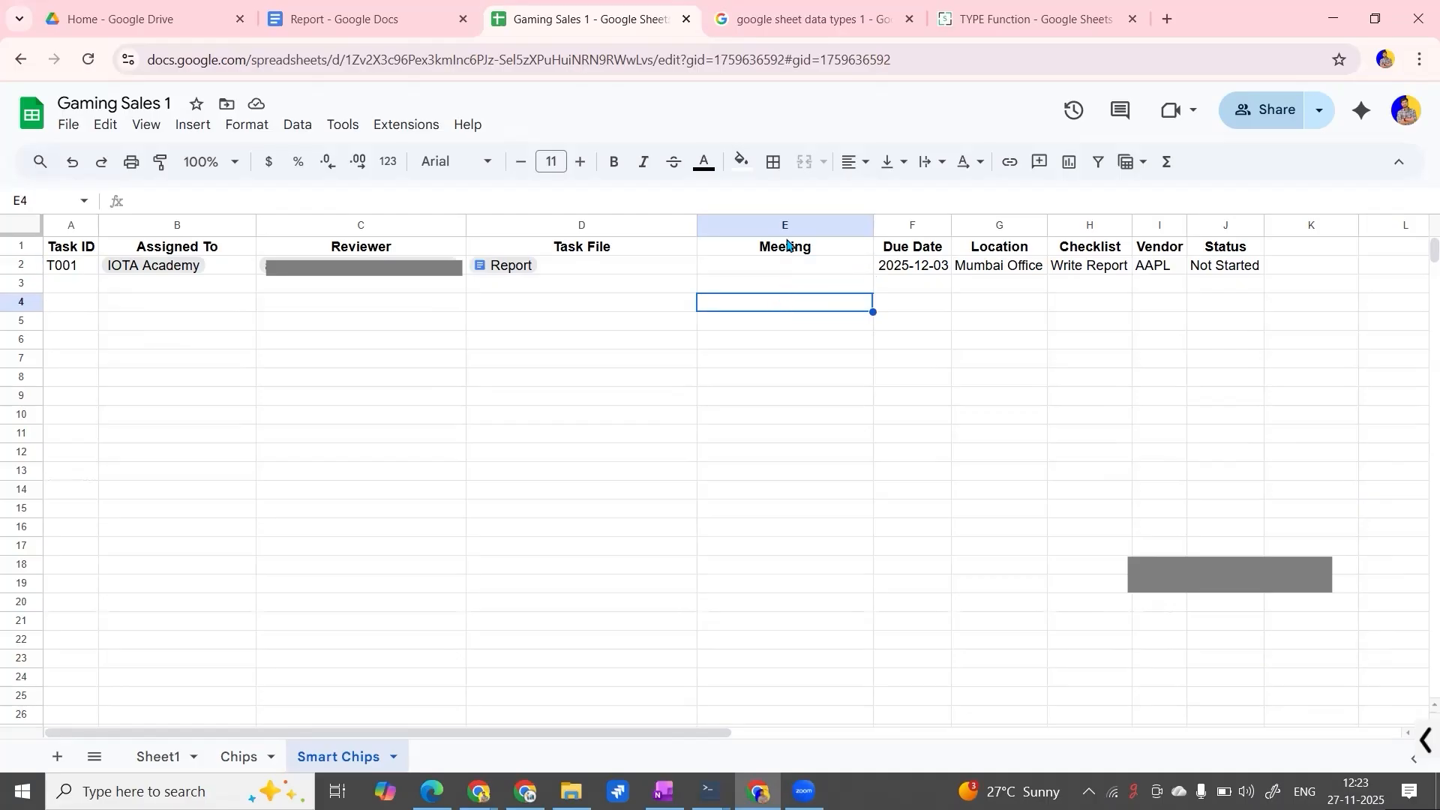
pyautogui.click(804, 272)
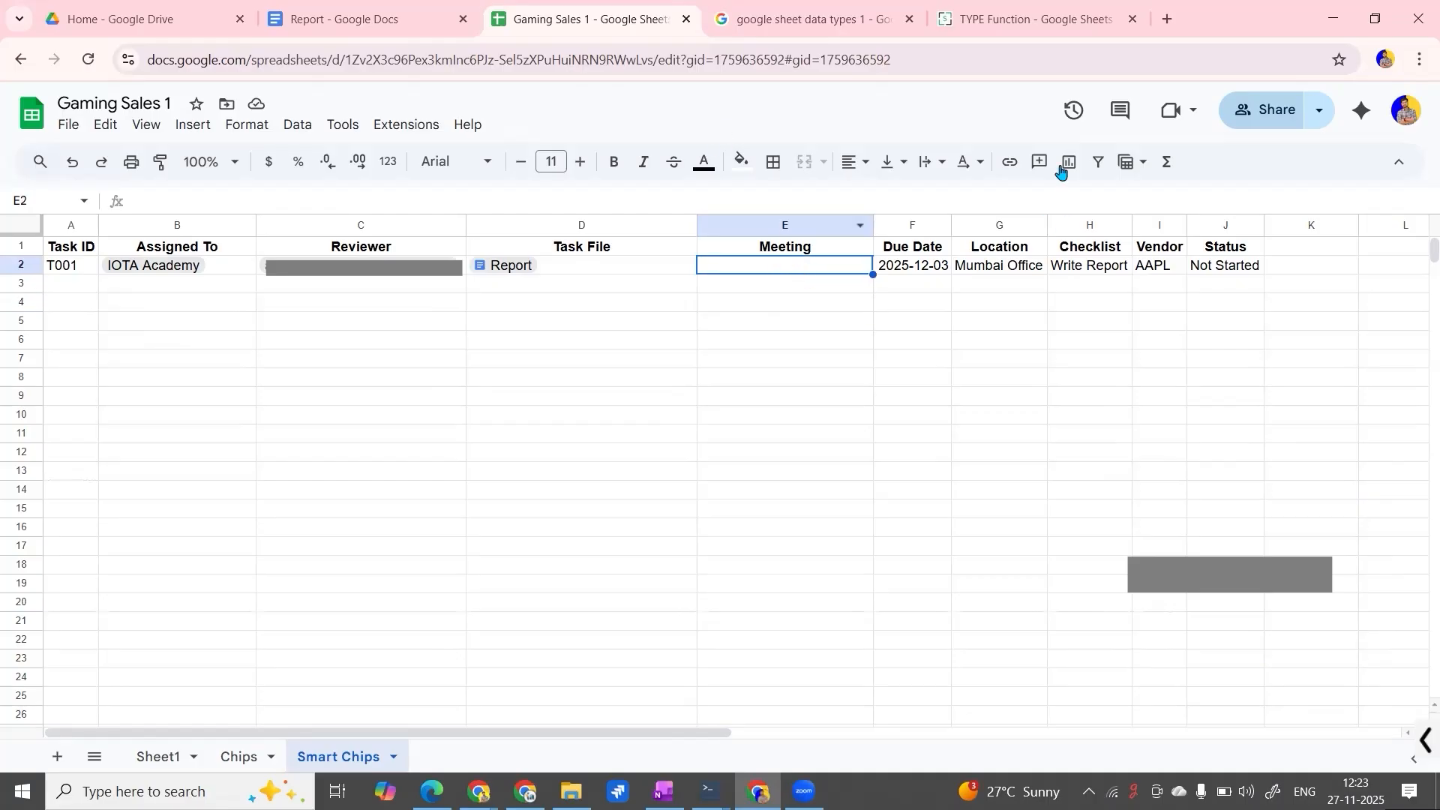
# Open Google Calendar in a new browser tab from the list of Google apps.
pyautogui.click(1170, 27)
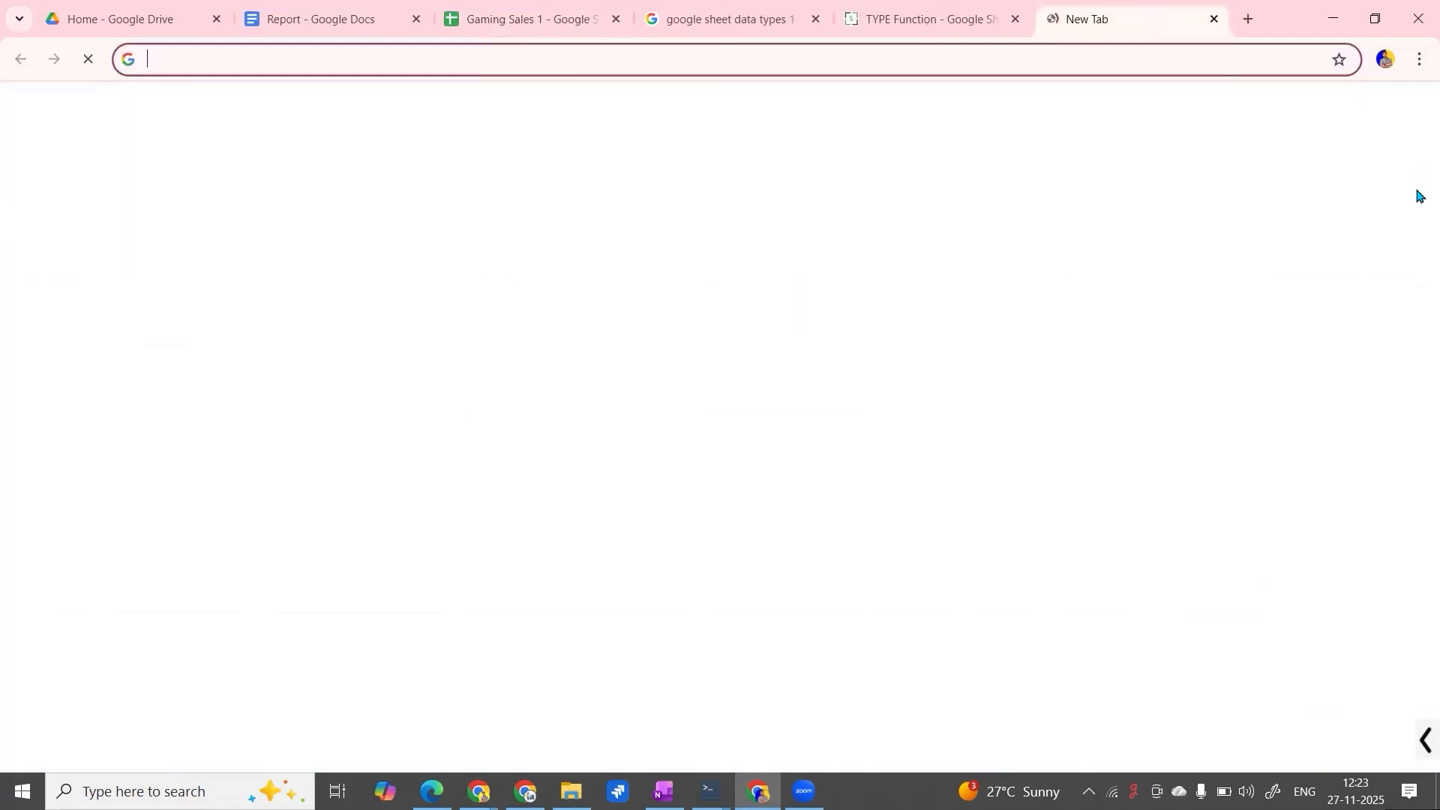
pyautogui.click(1388, 120)
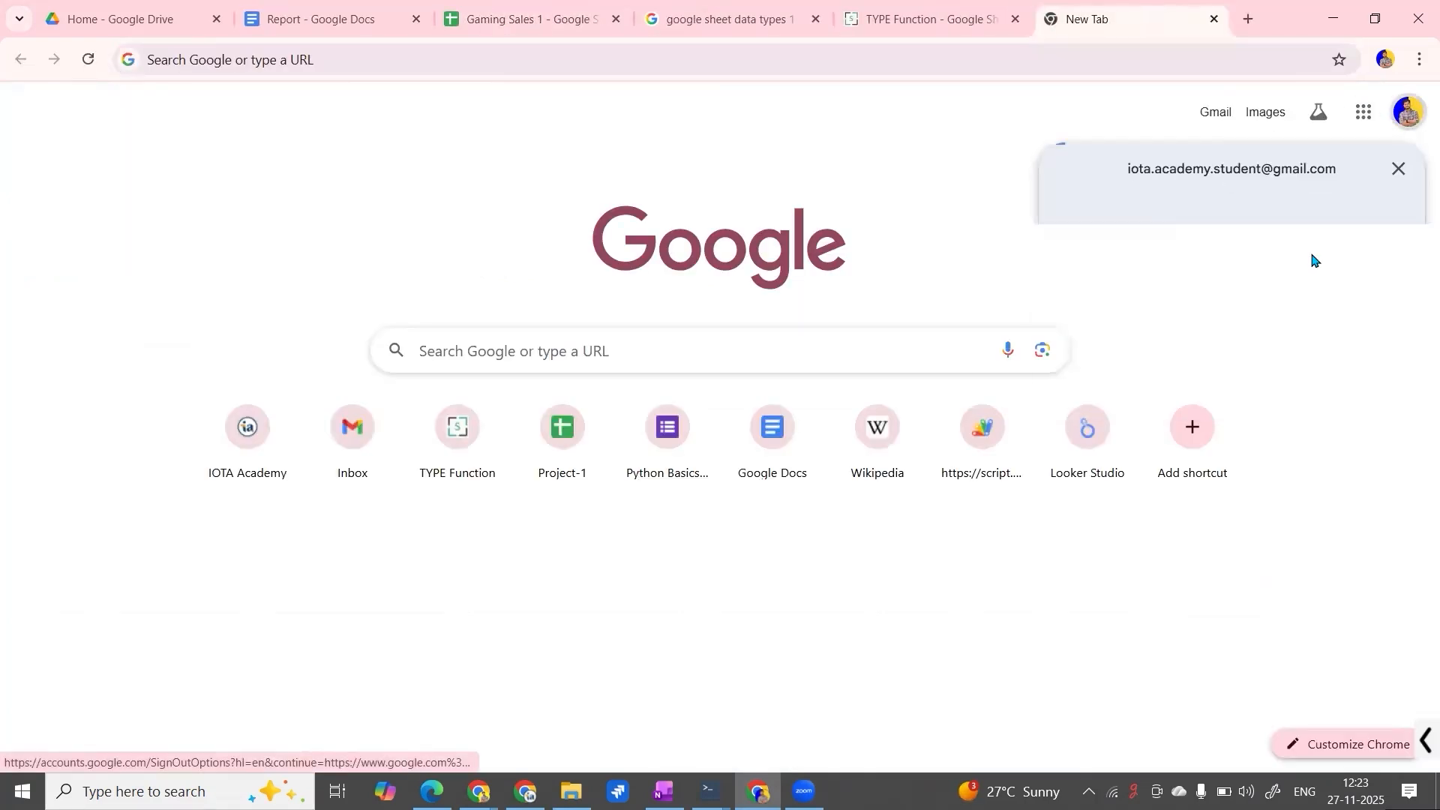
pyautogui.click(1394, 178)
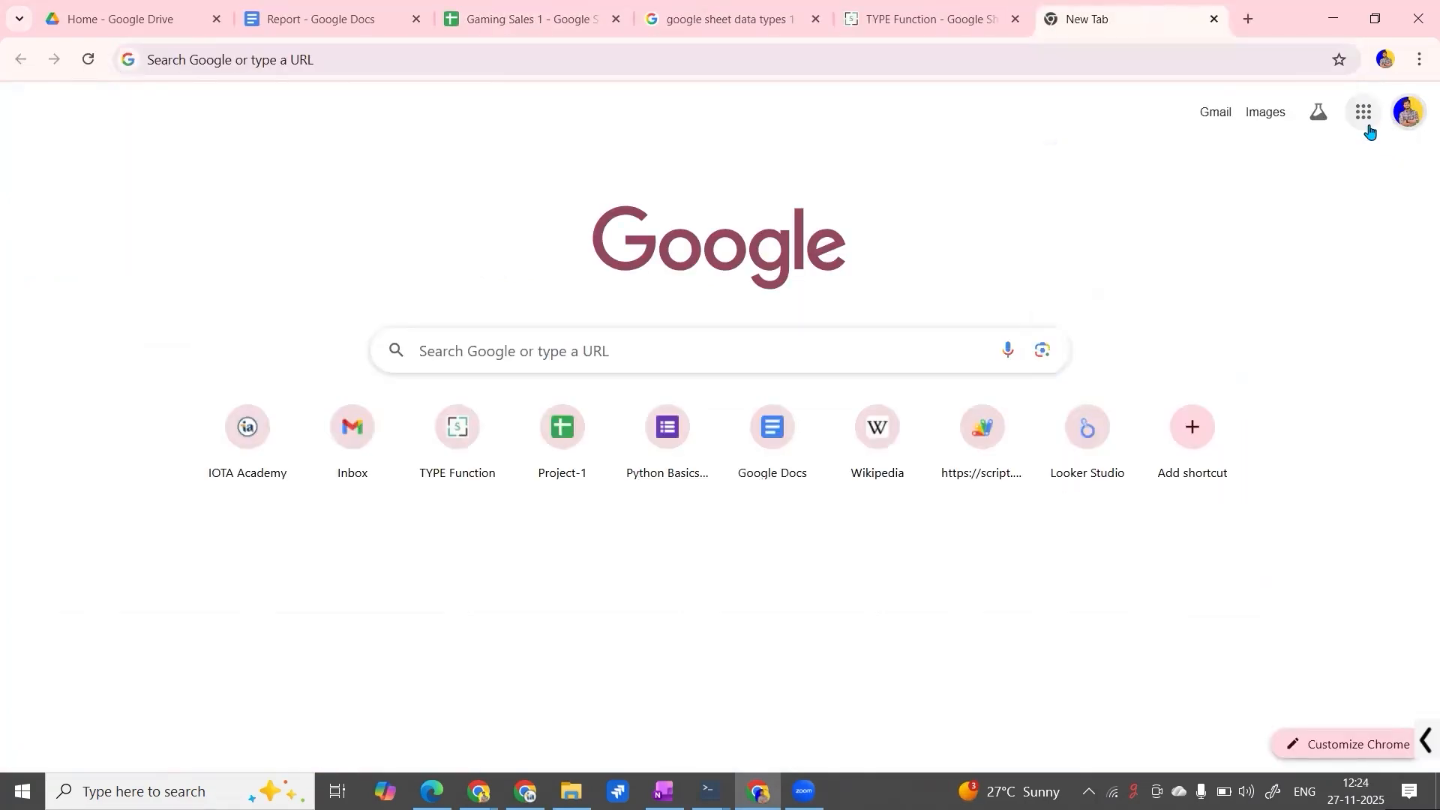
pyautogui.click(1363, 113)
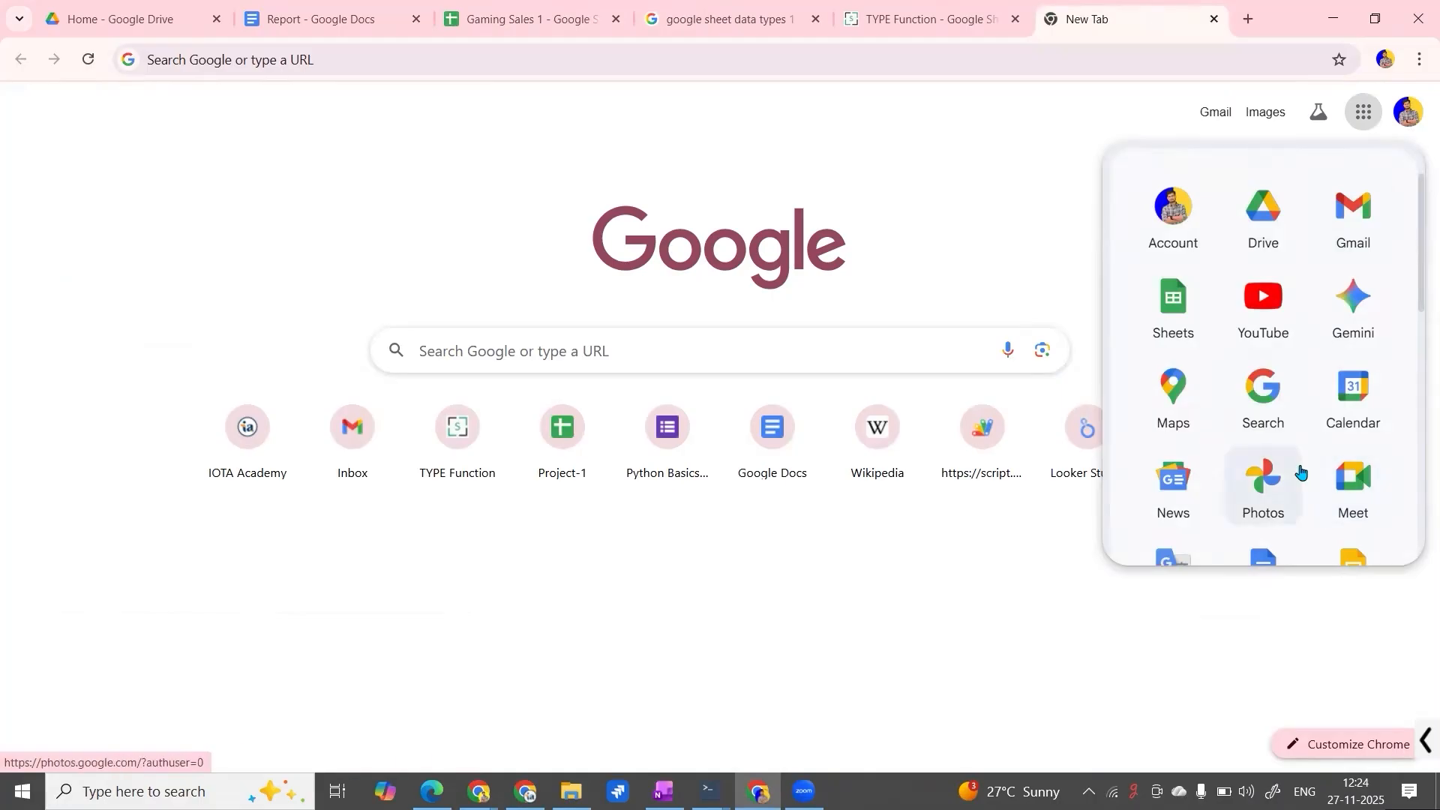
pyautogui.scroll(-3, 1312, 414)
pyautogui.scroll(3, 1328, 409)
pyautogui.click(1334, 406)
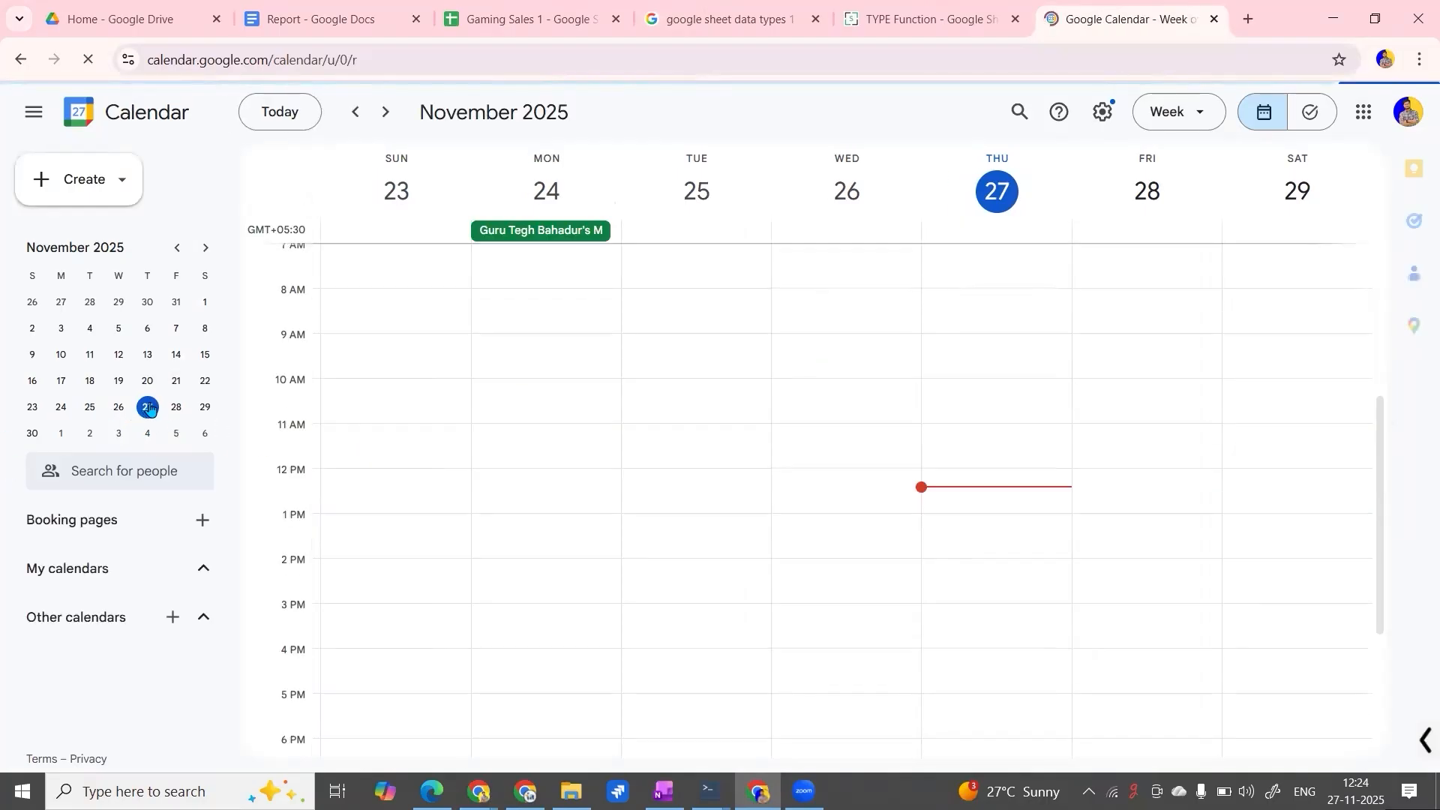
# Create a new calendar event titled "New Year Plan".
pyautogui.click(114, 189)
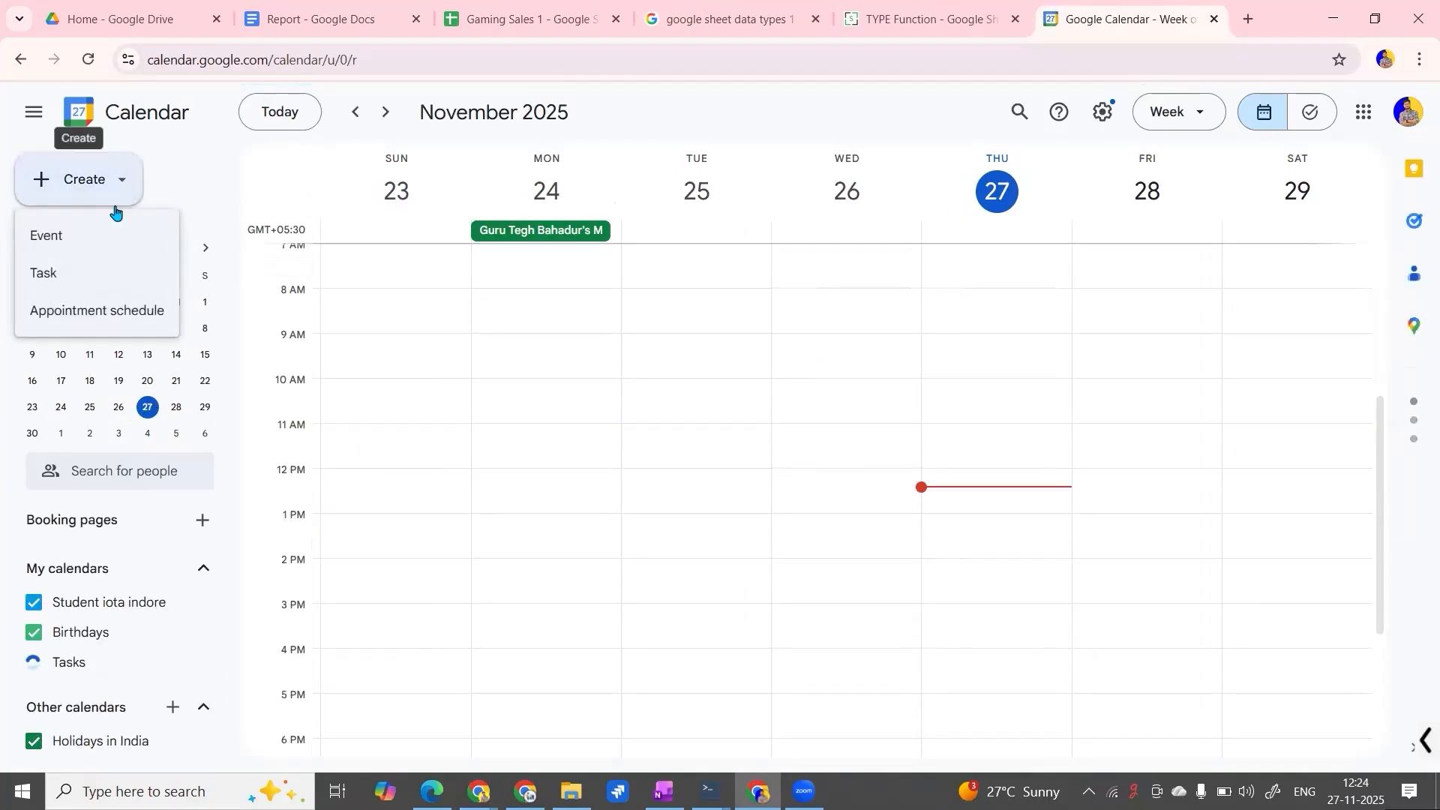
pyautogui.click(121, 237)
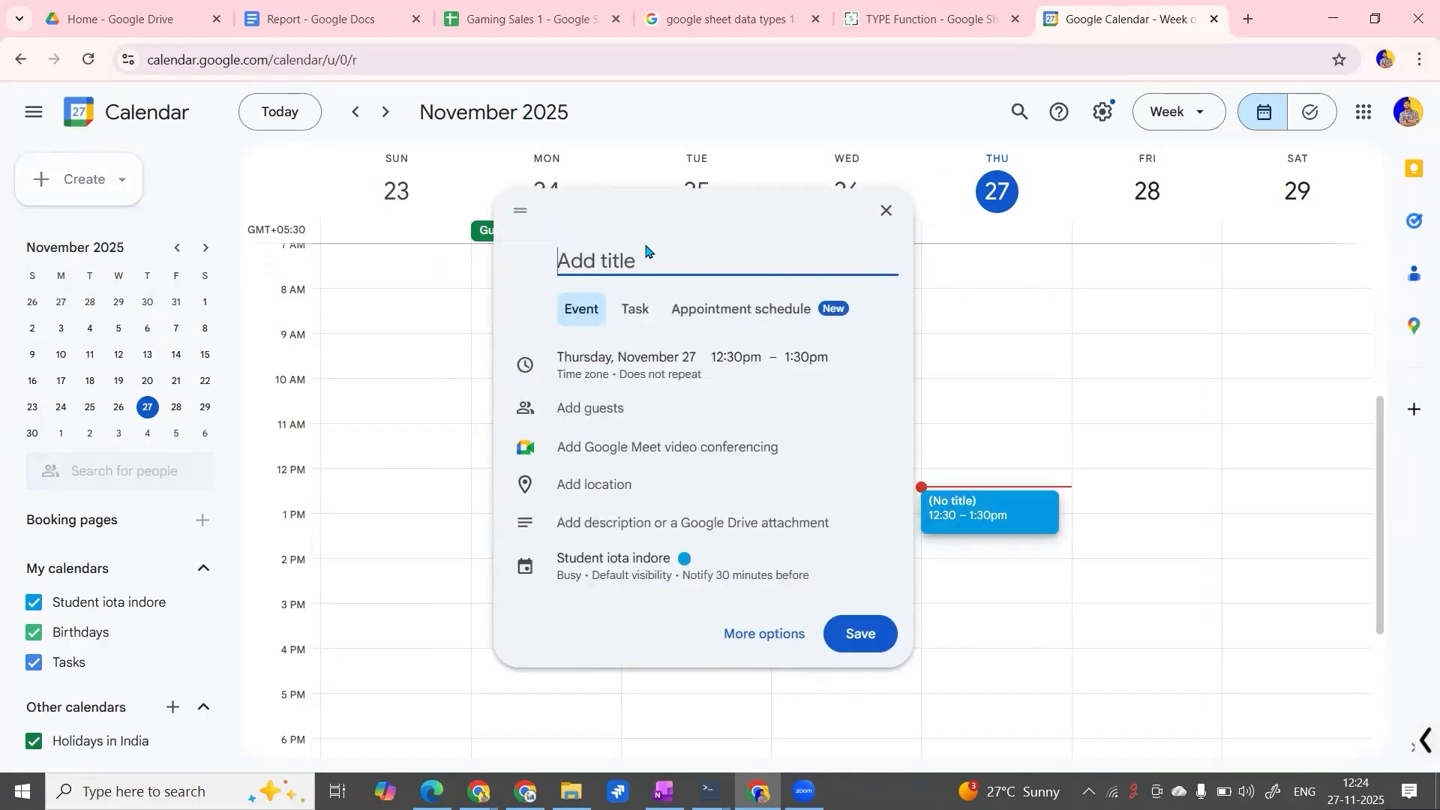
pyautogui.write('New Year Partyu')
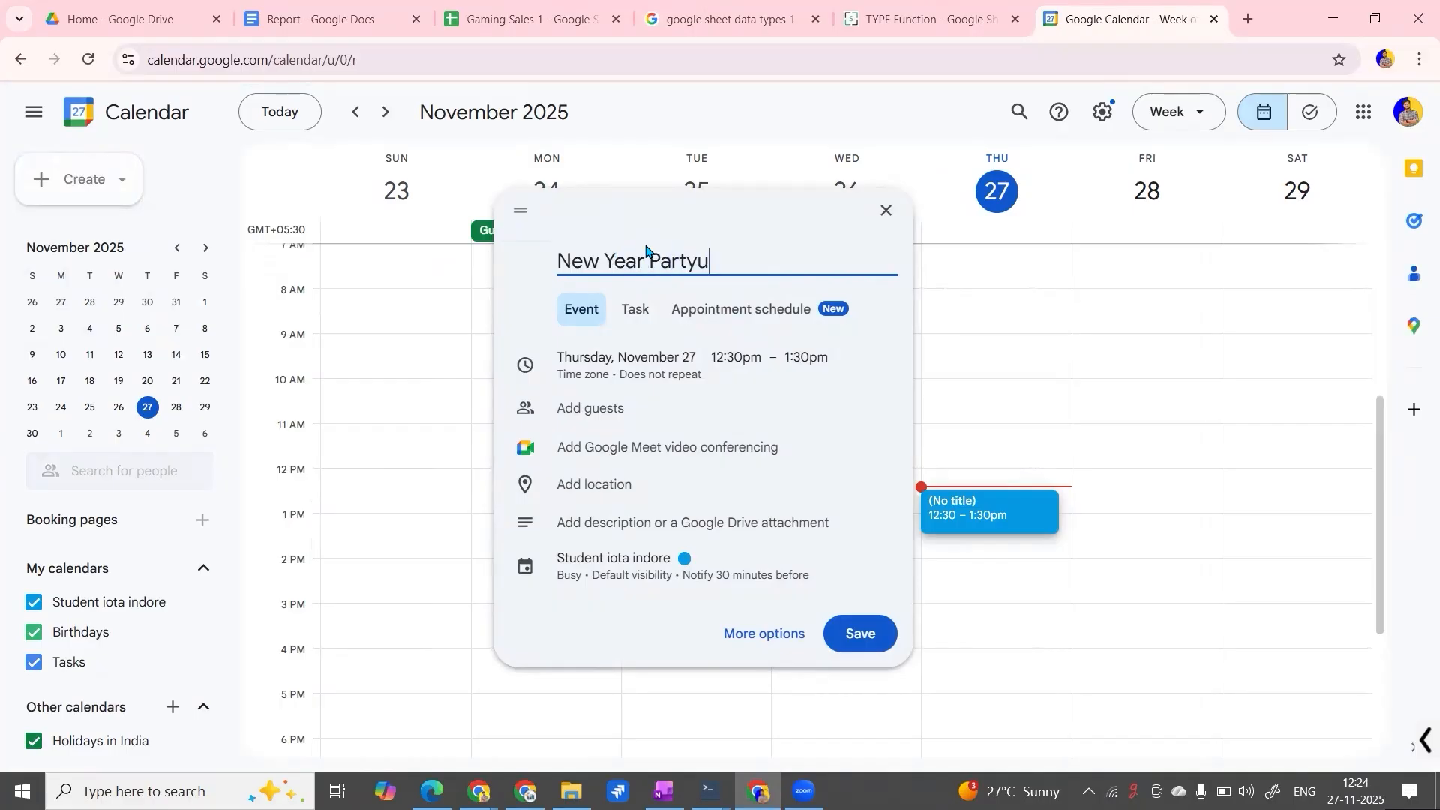
pyautogui.press('BackSpace')
pyautogui.press('BackSpace')
pyautogui.write('lan')
pyautogui.click(821, 337)
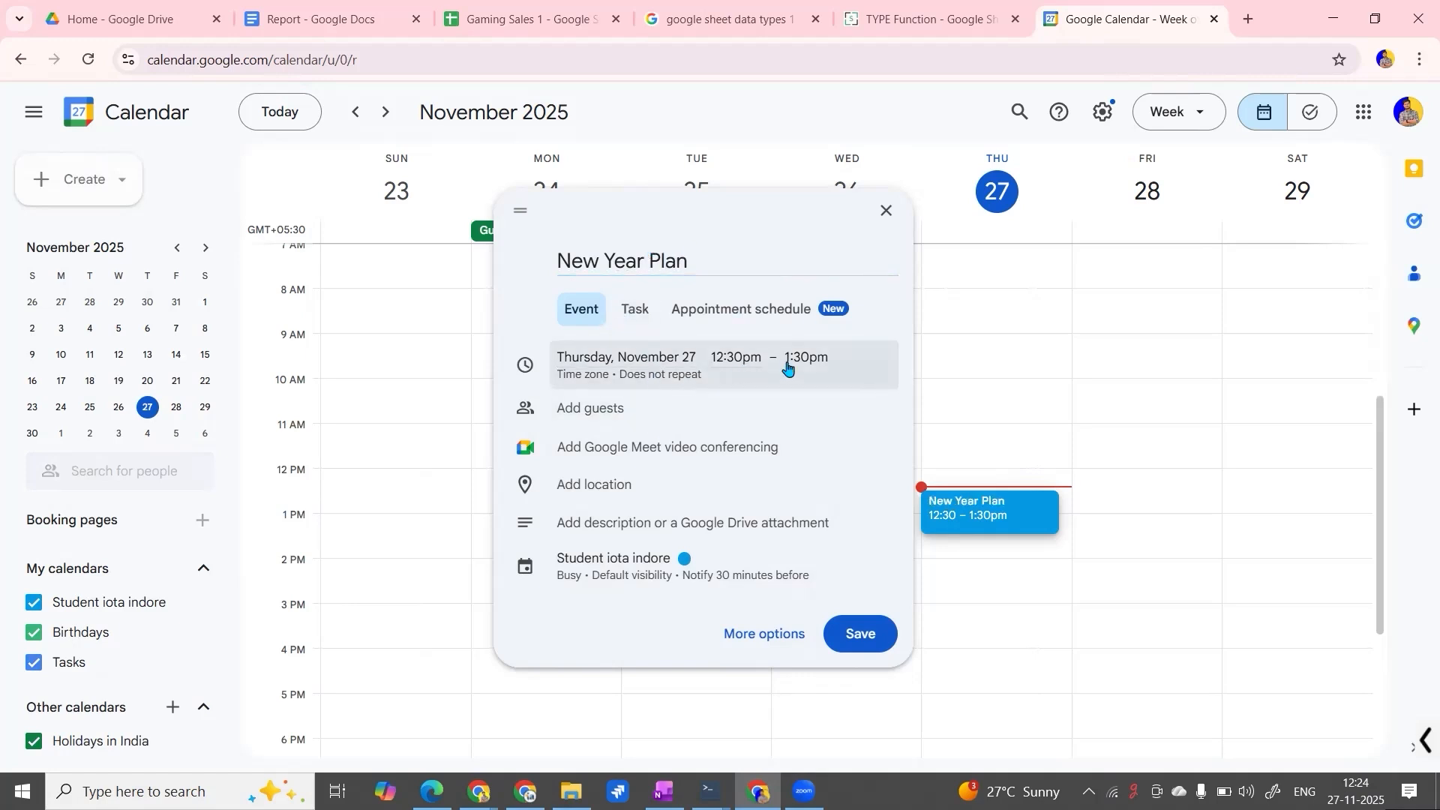
# Set the New Year Plan event's start time to 1:00pm and save the event.
pyautogui.click(752, 364)
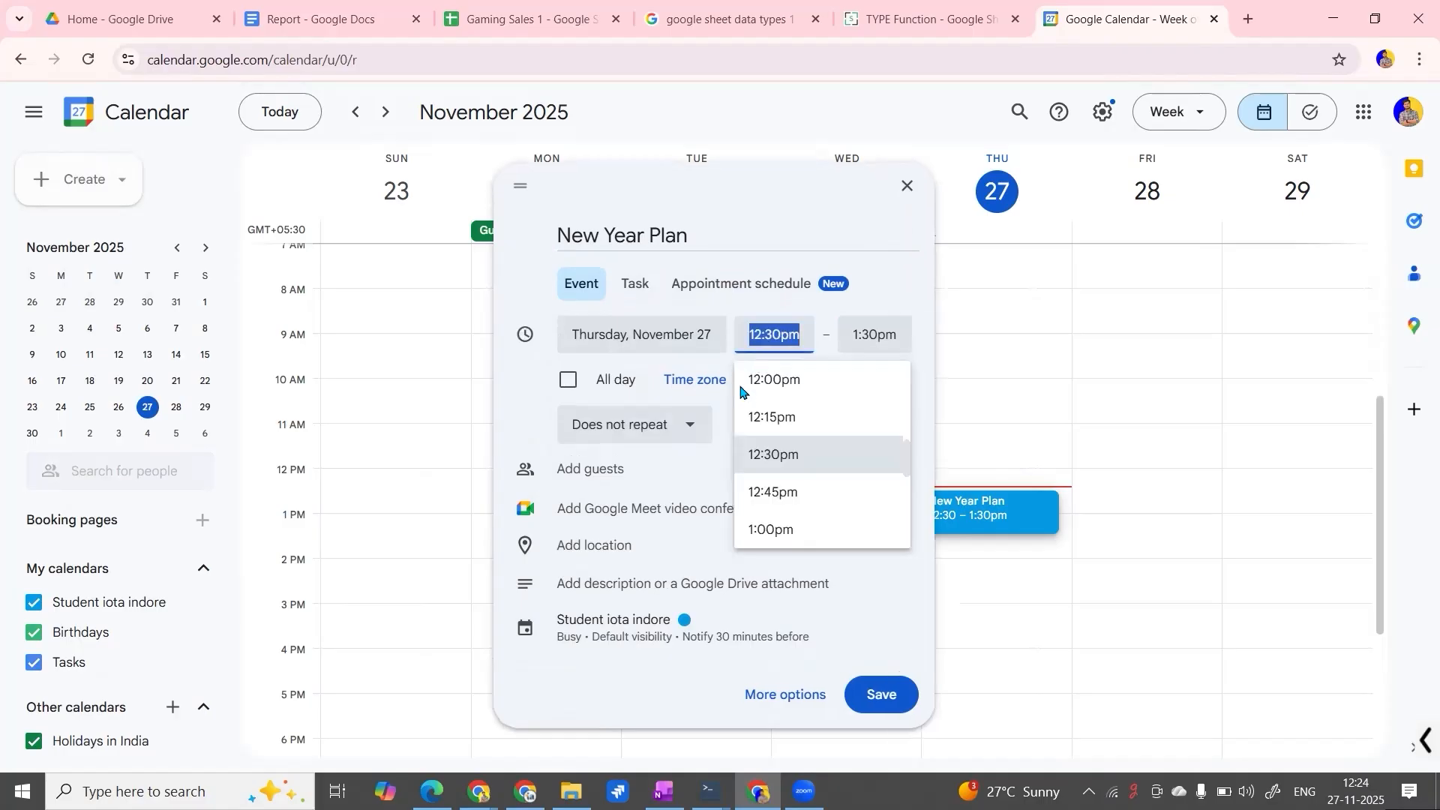
pyautogui.click(777, 529)
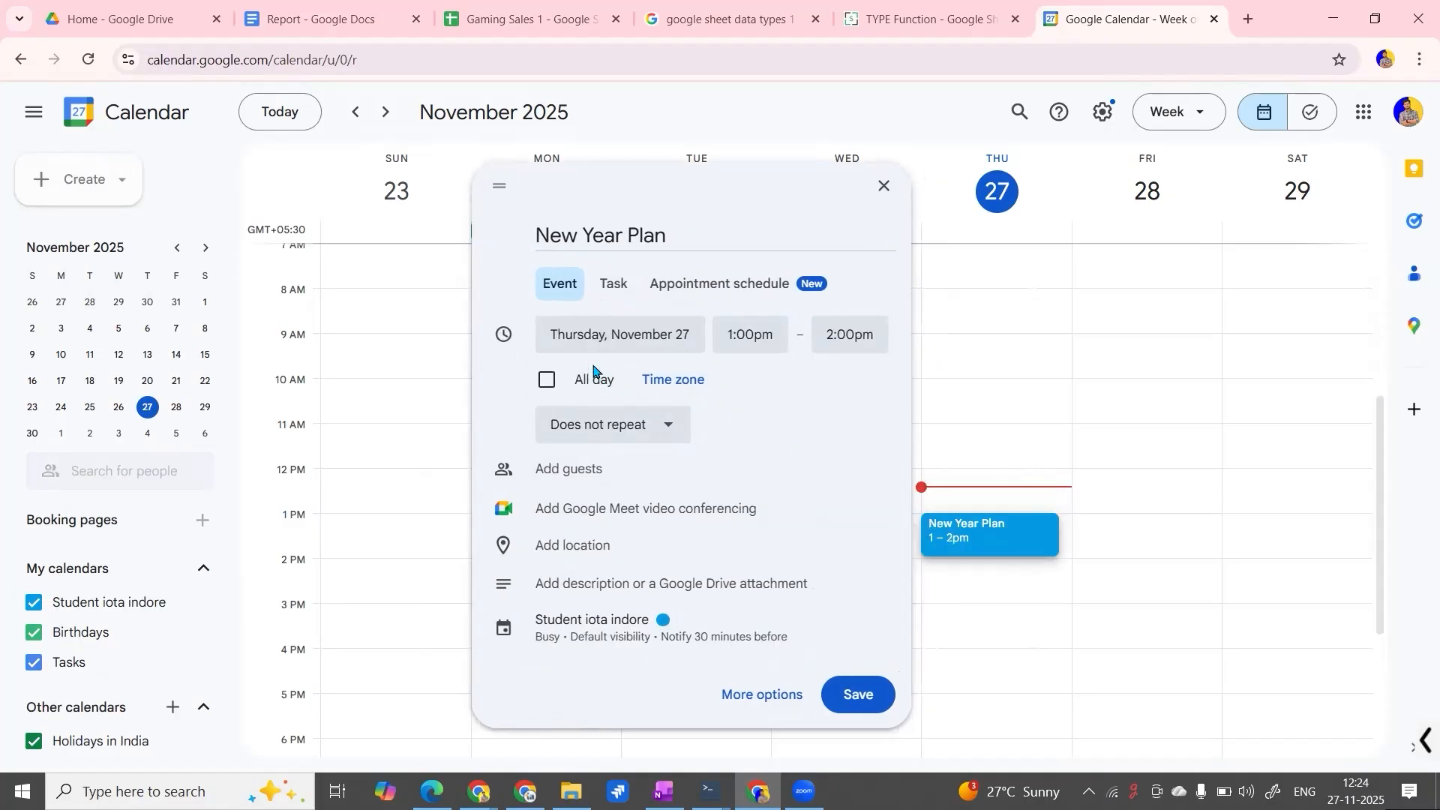
pyautogui.click(865, 694)
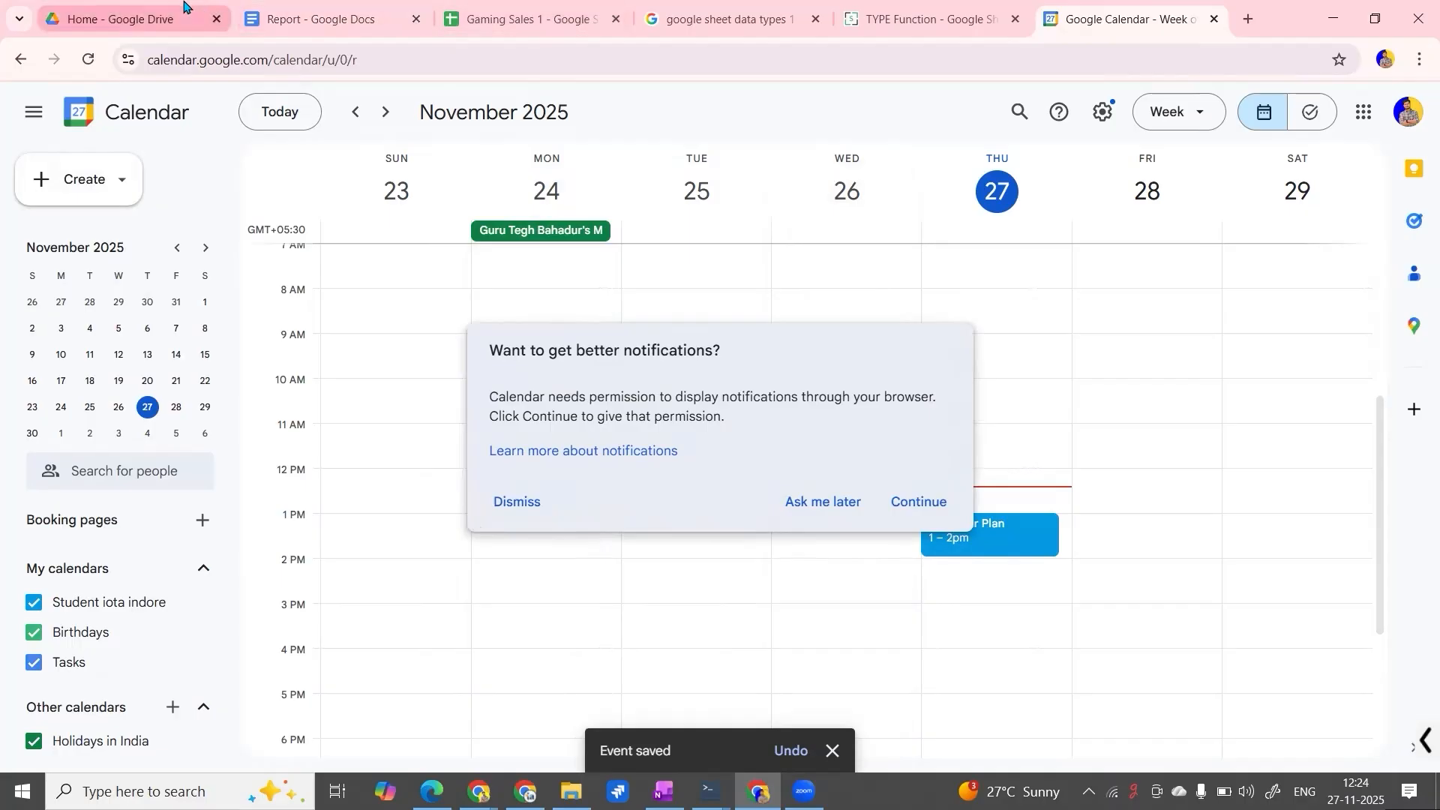
# Return to the Gaming Sales 1 spreadsheet, insert the New Year Plan calendar event chip in Meeting cell E2, and preview its details.
pyautogui.click(525, 19)
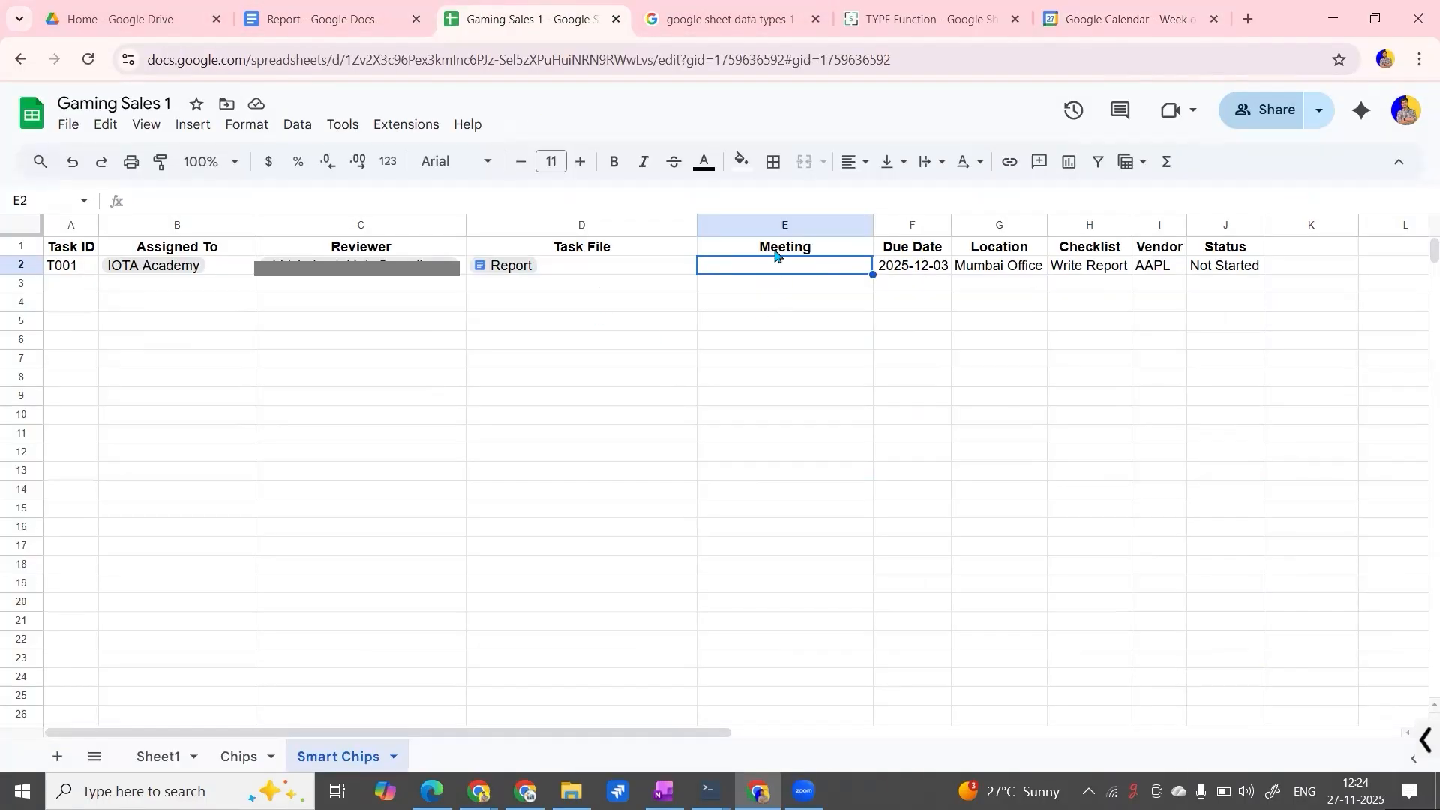
pyautogui.write('@')
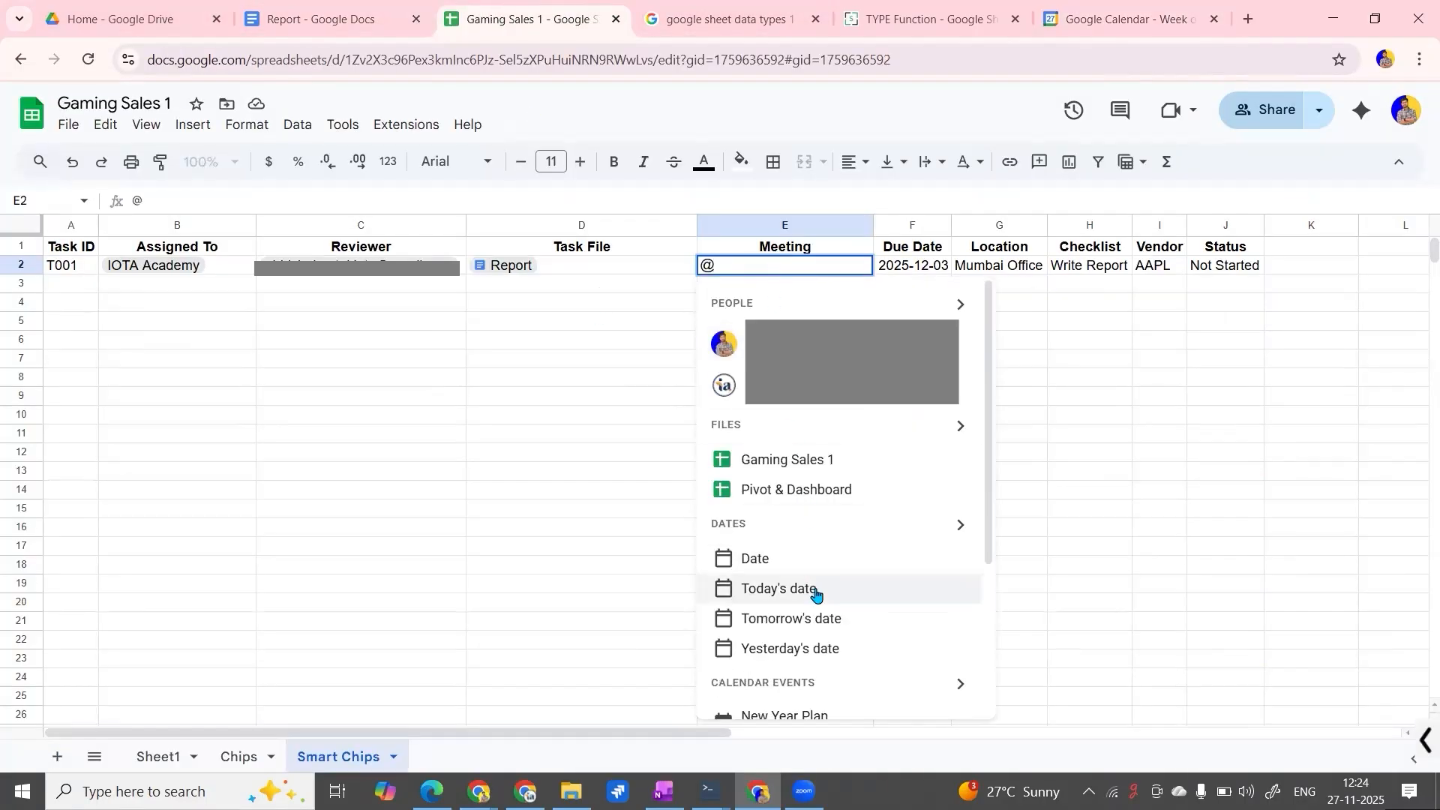
pyautogui.scroll(-3, 821, 615)
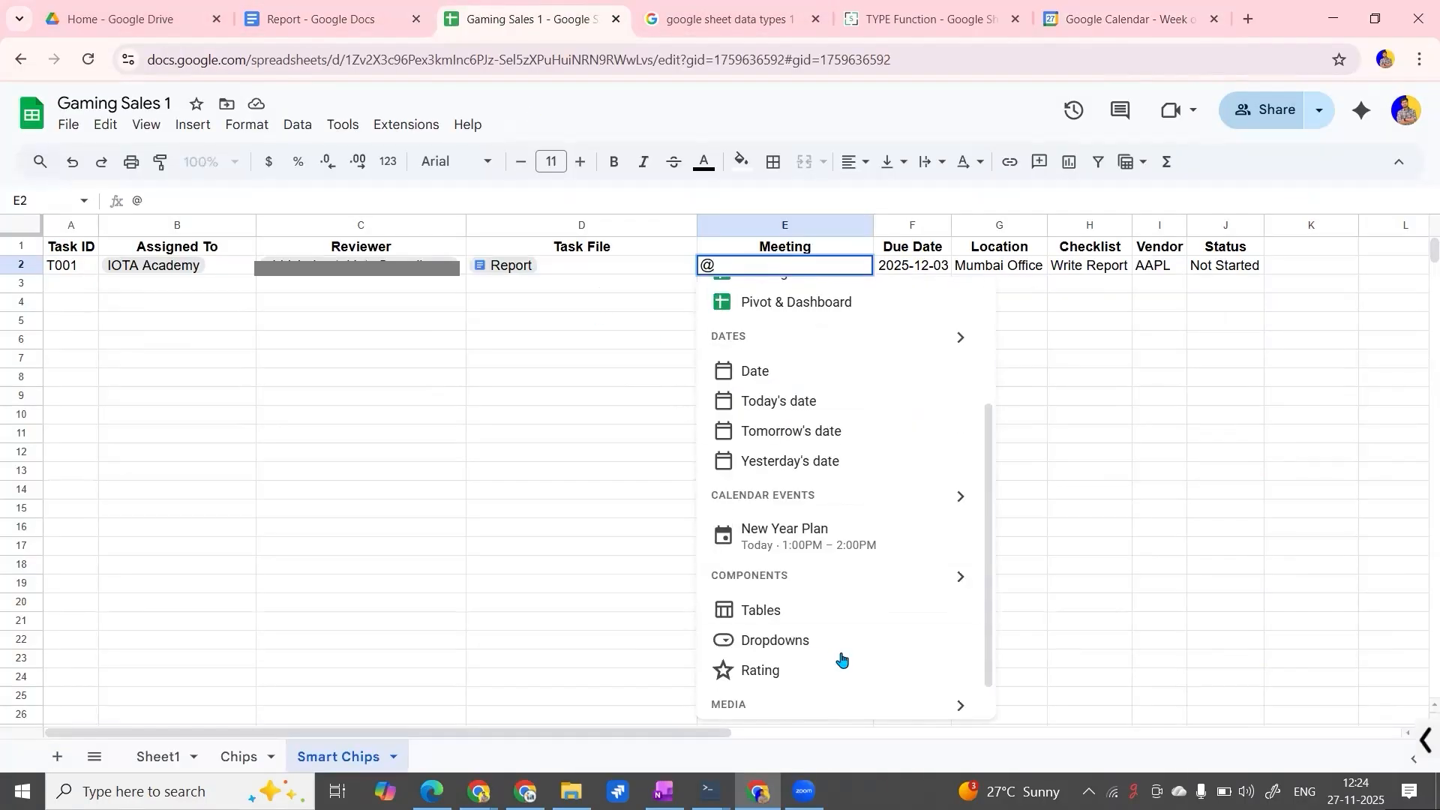
pyautogui.click(803, 553)
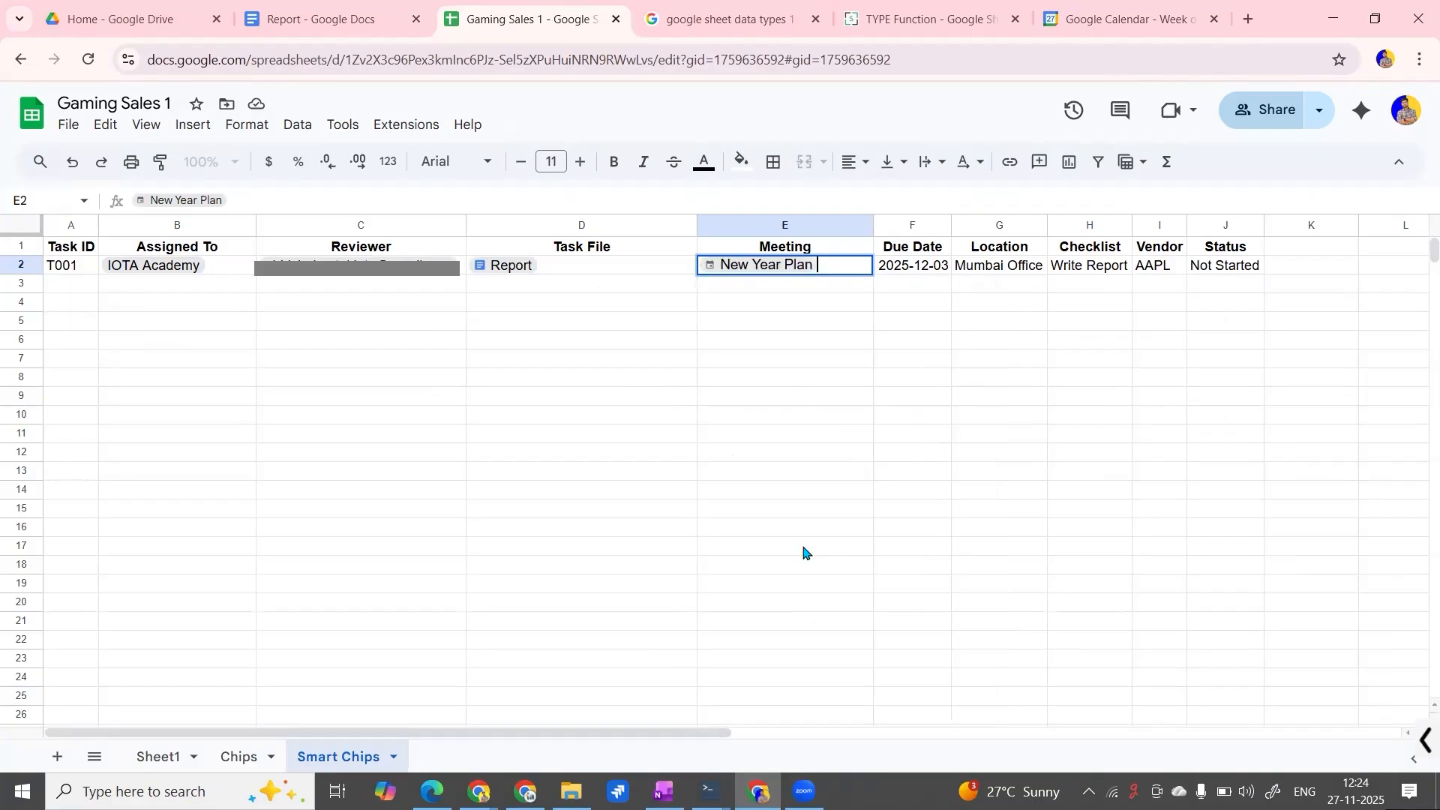
pyautogui.click(812, 362)
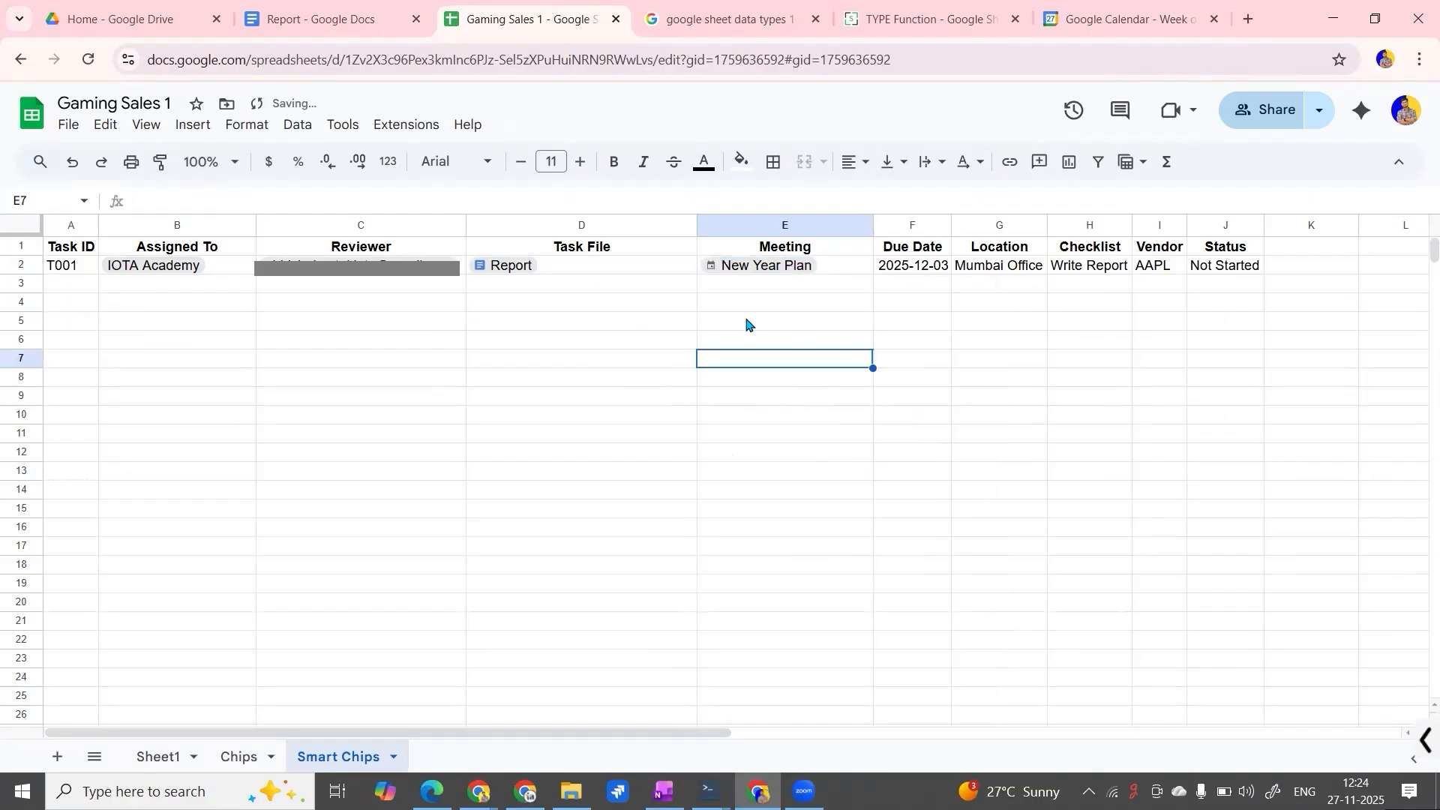
pyautogui.moveTo(785, 268)
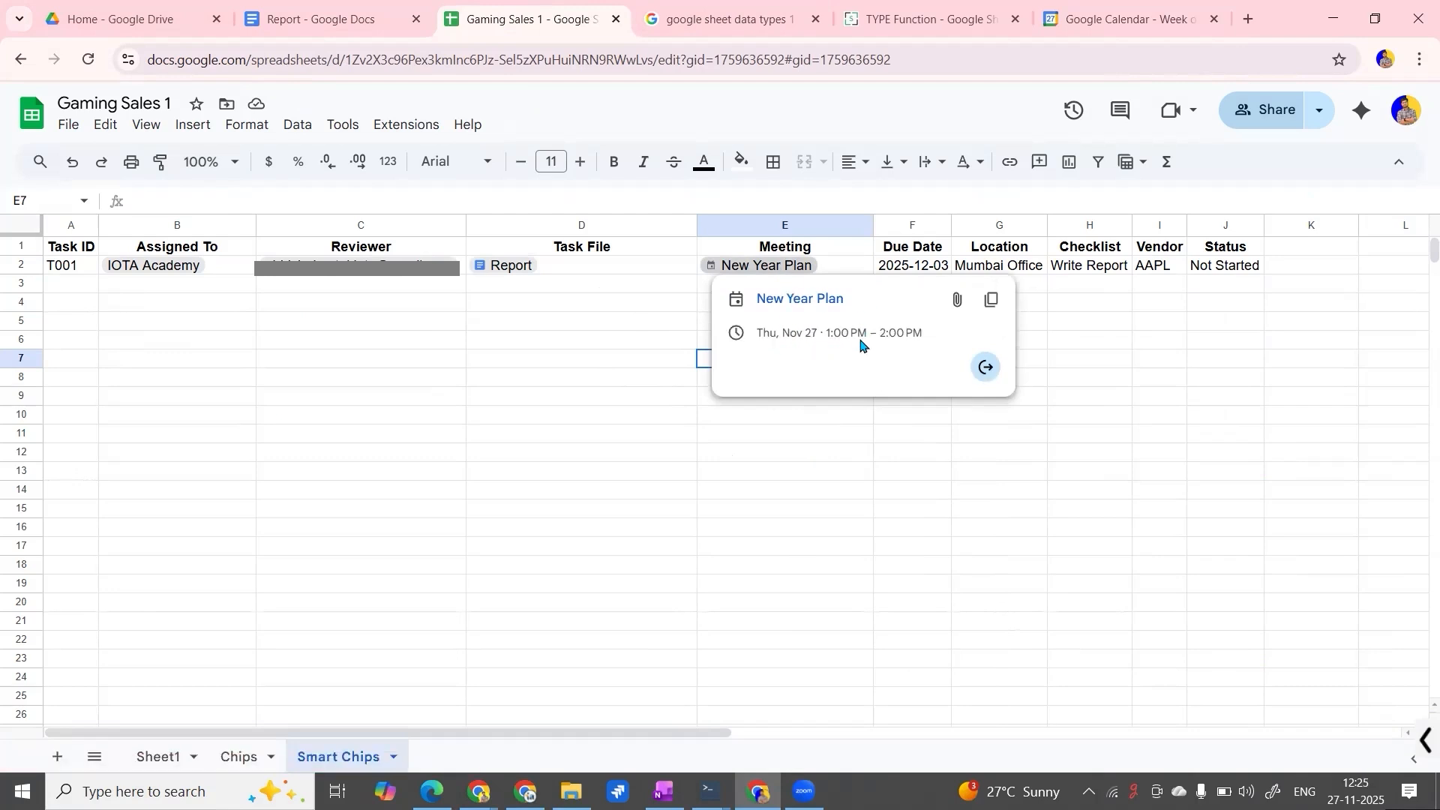
pyautogui.click(863, 550)
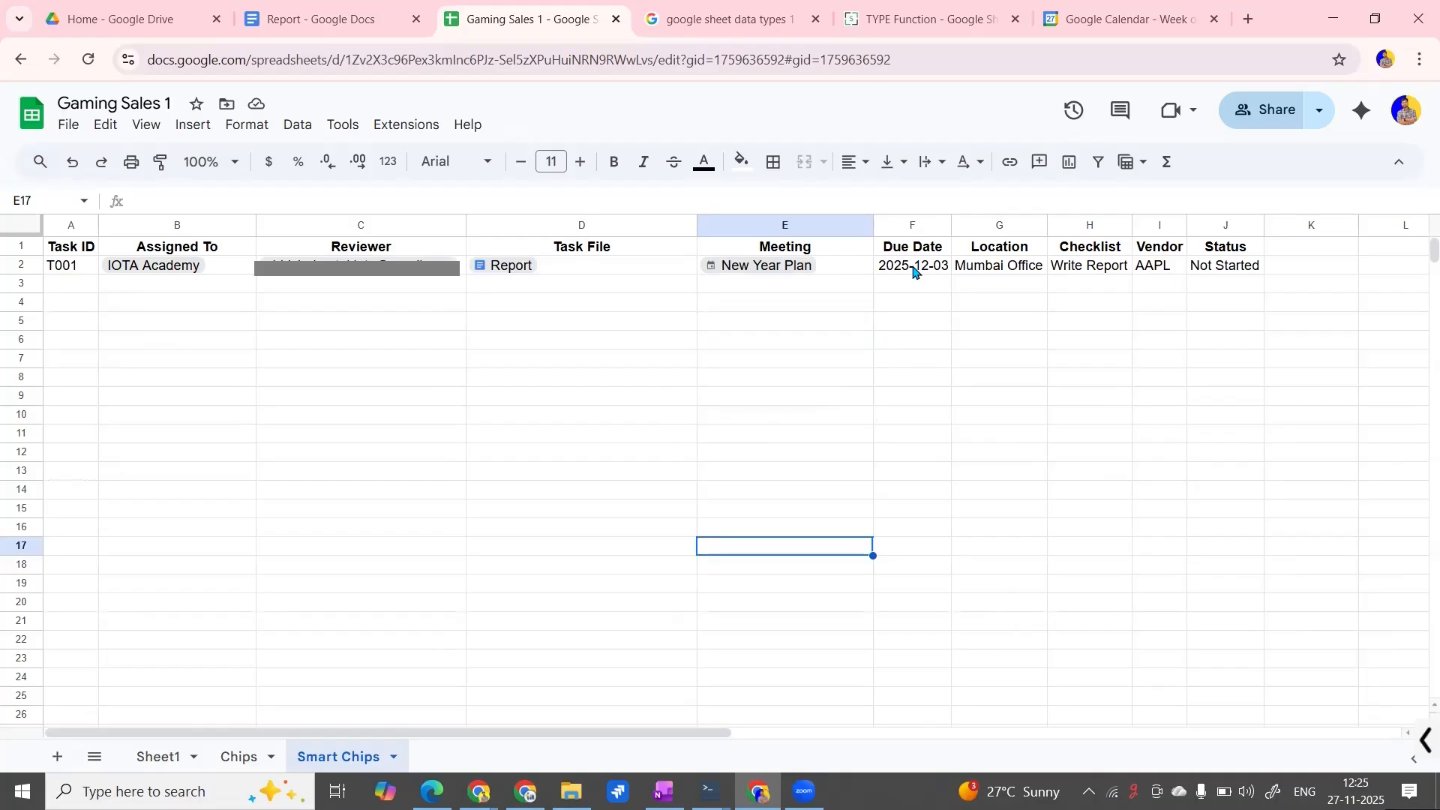
# Widen the Due Date column and keep cell F2 selected.
pyautogui.click(928, 268)
pyautogui.moveTo(955, 227); pyautogui.dragTo(1011, 227)
pyautogui.rightClick(946, 270)
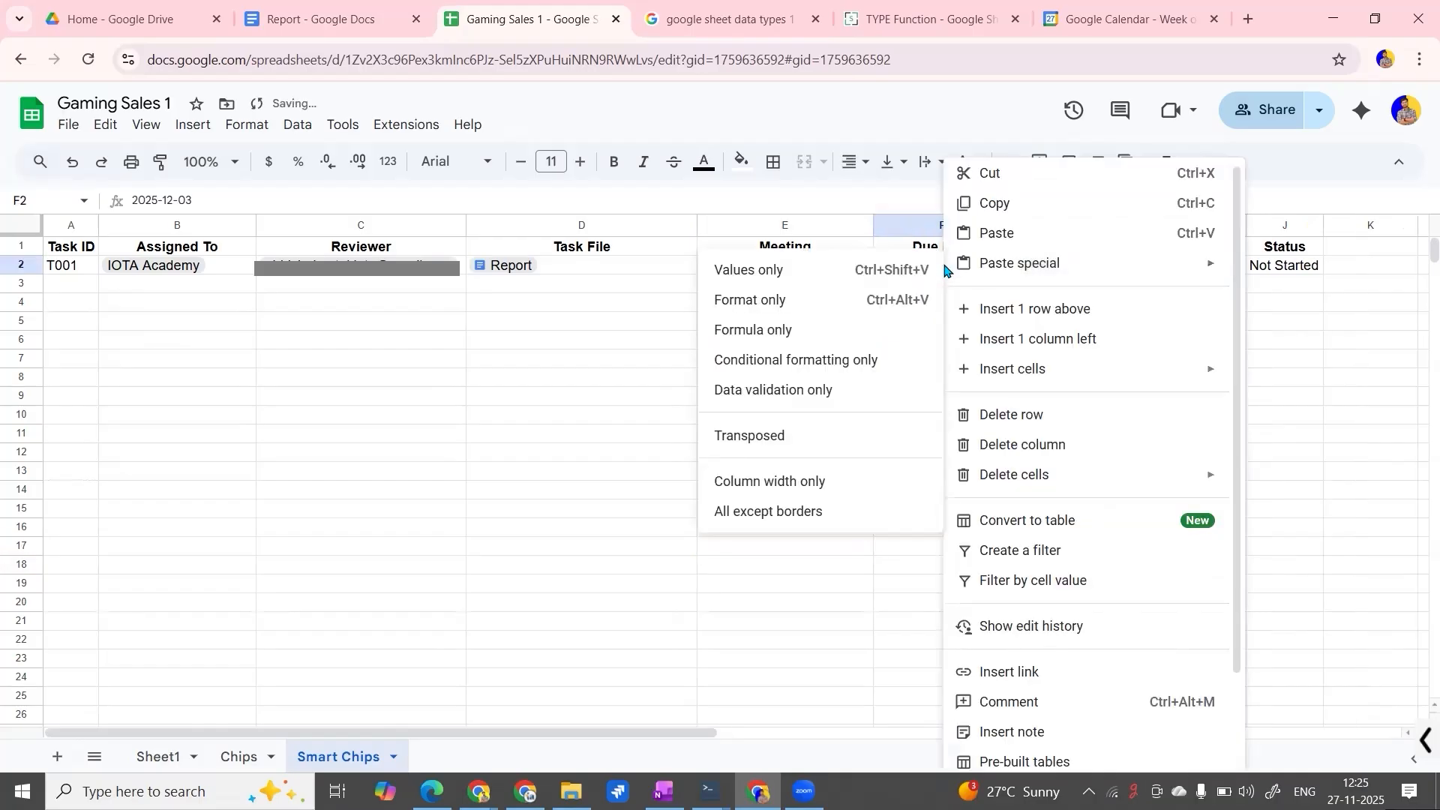
pyautogui.click(905, 274)
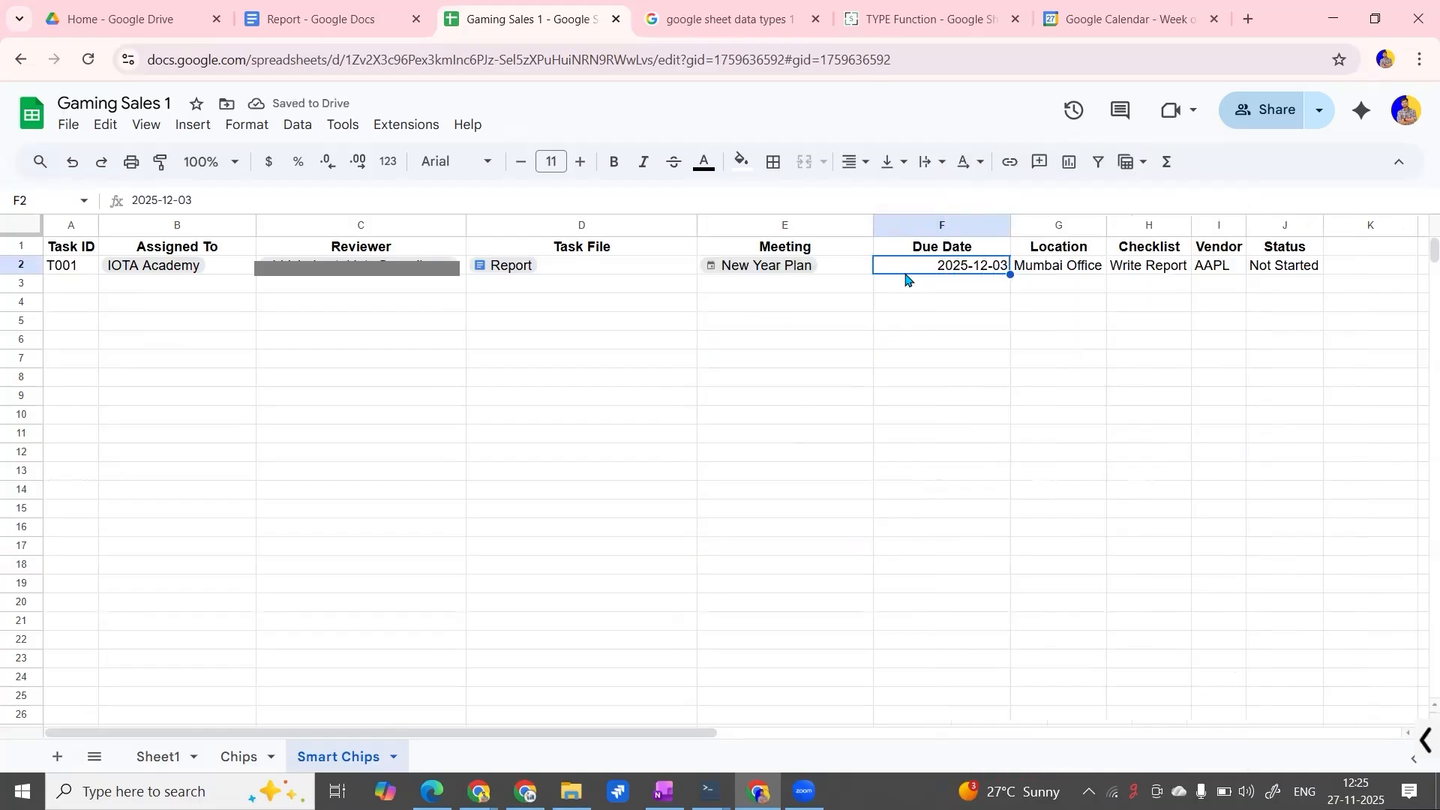
# Try to convert the due date in F2 into a calendar events smart chip.
pyautogui.click(193, 126)
pyautogui.moveTo(371, 650)
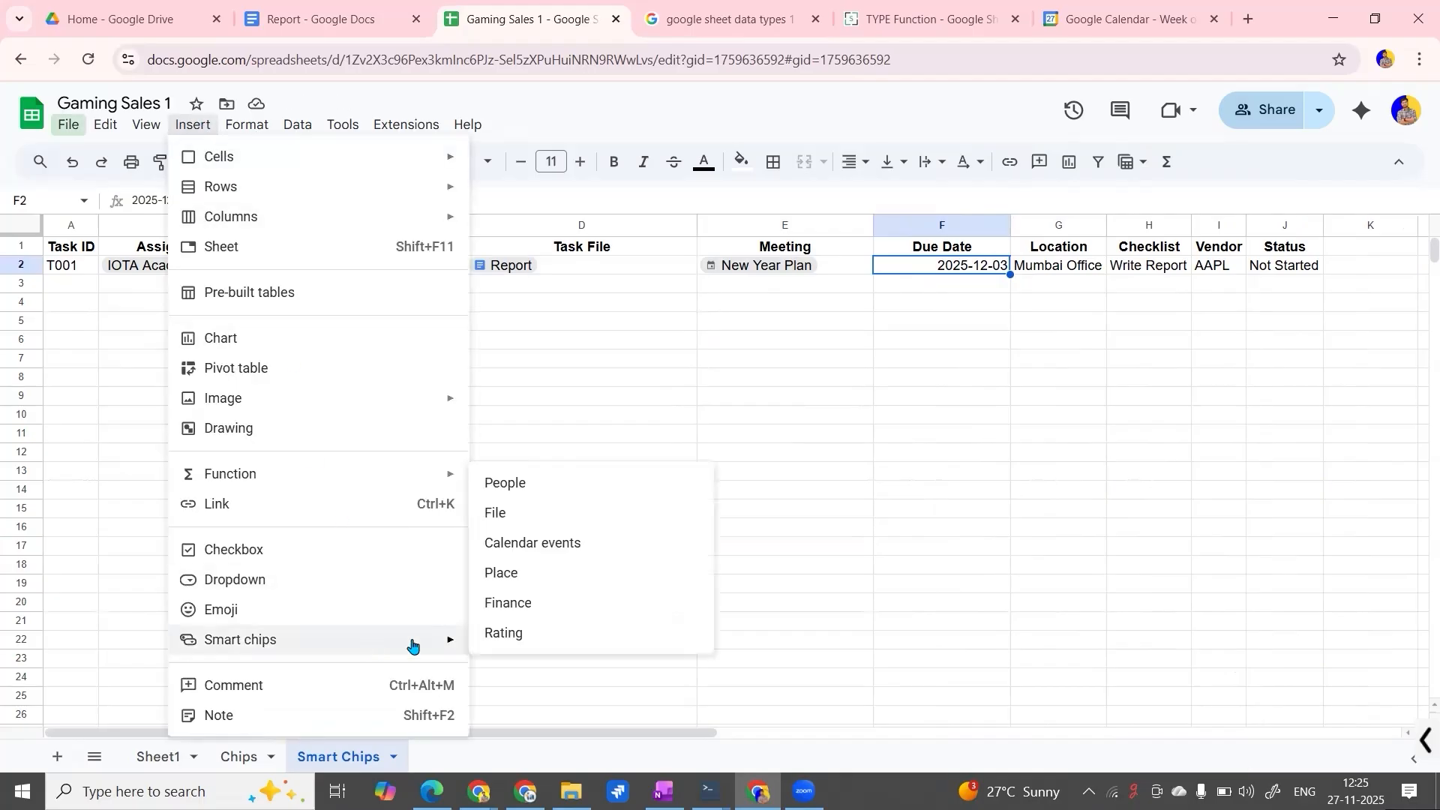
pyautogui.click(543, 546)
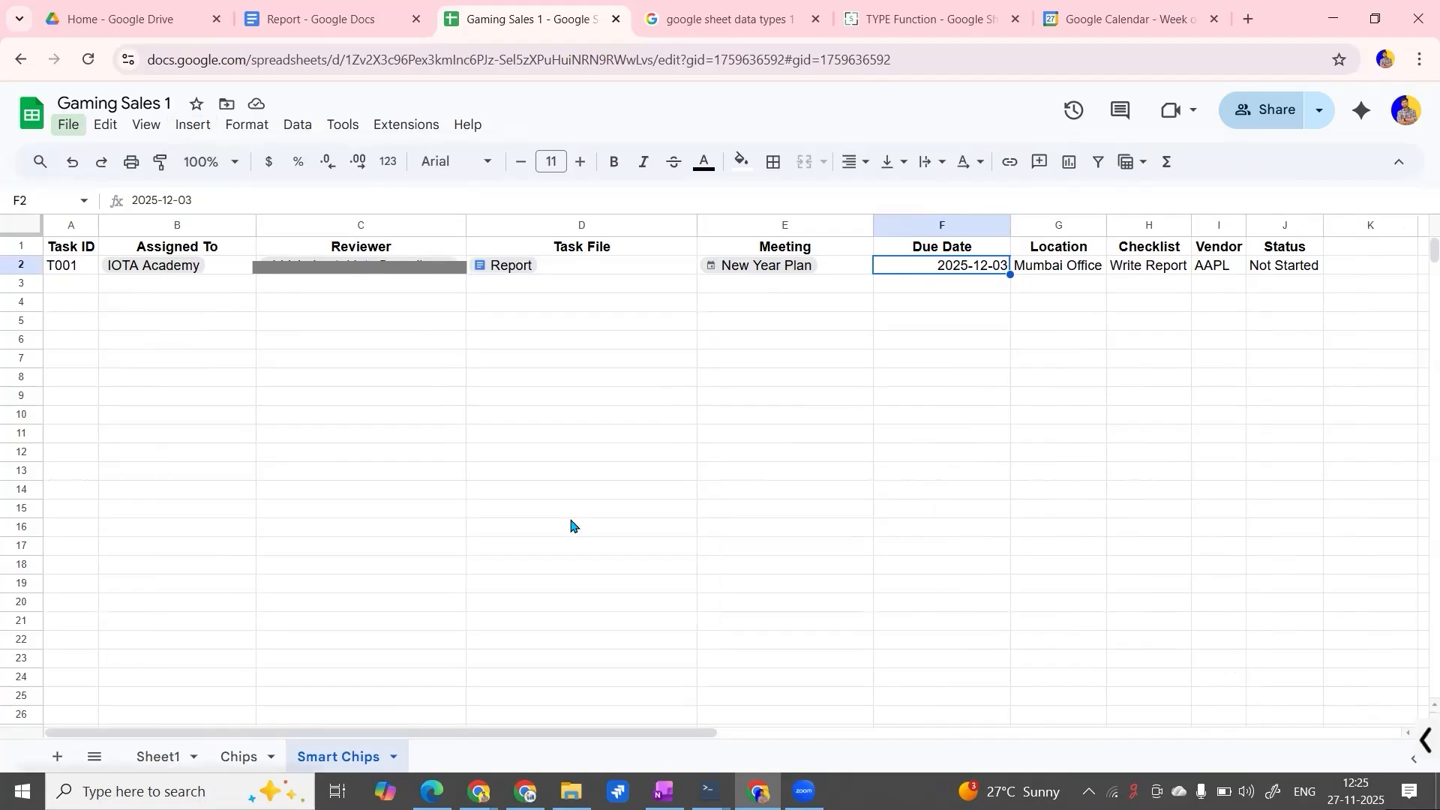
pyautogui.click(972, 284)
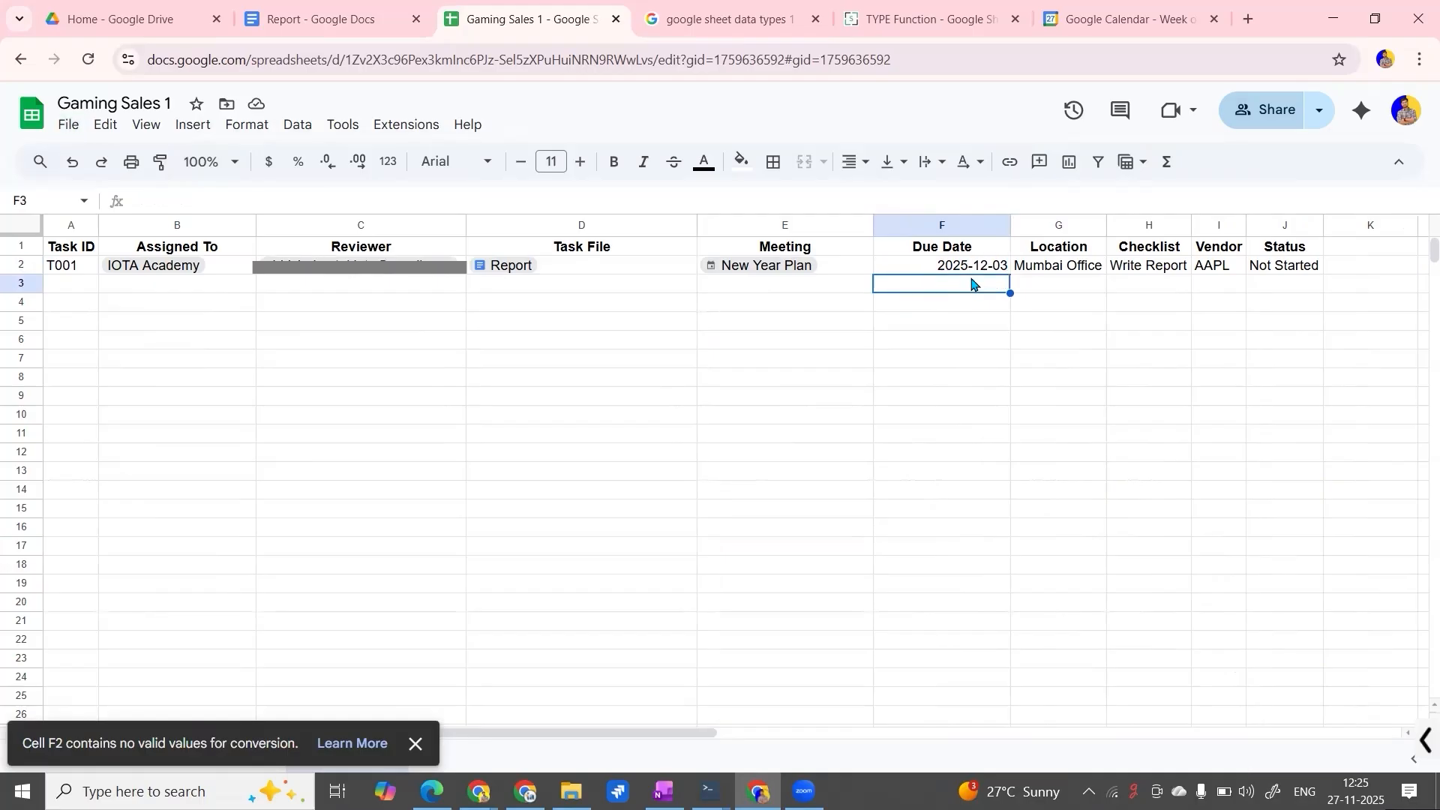
# Set the due date in F2 to 2025-12-09 using the @ date picker, and widen the Due Date column slightly.
pyautogui.click(969, 271)
pyautogui.write('@')
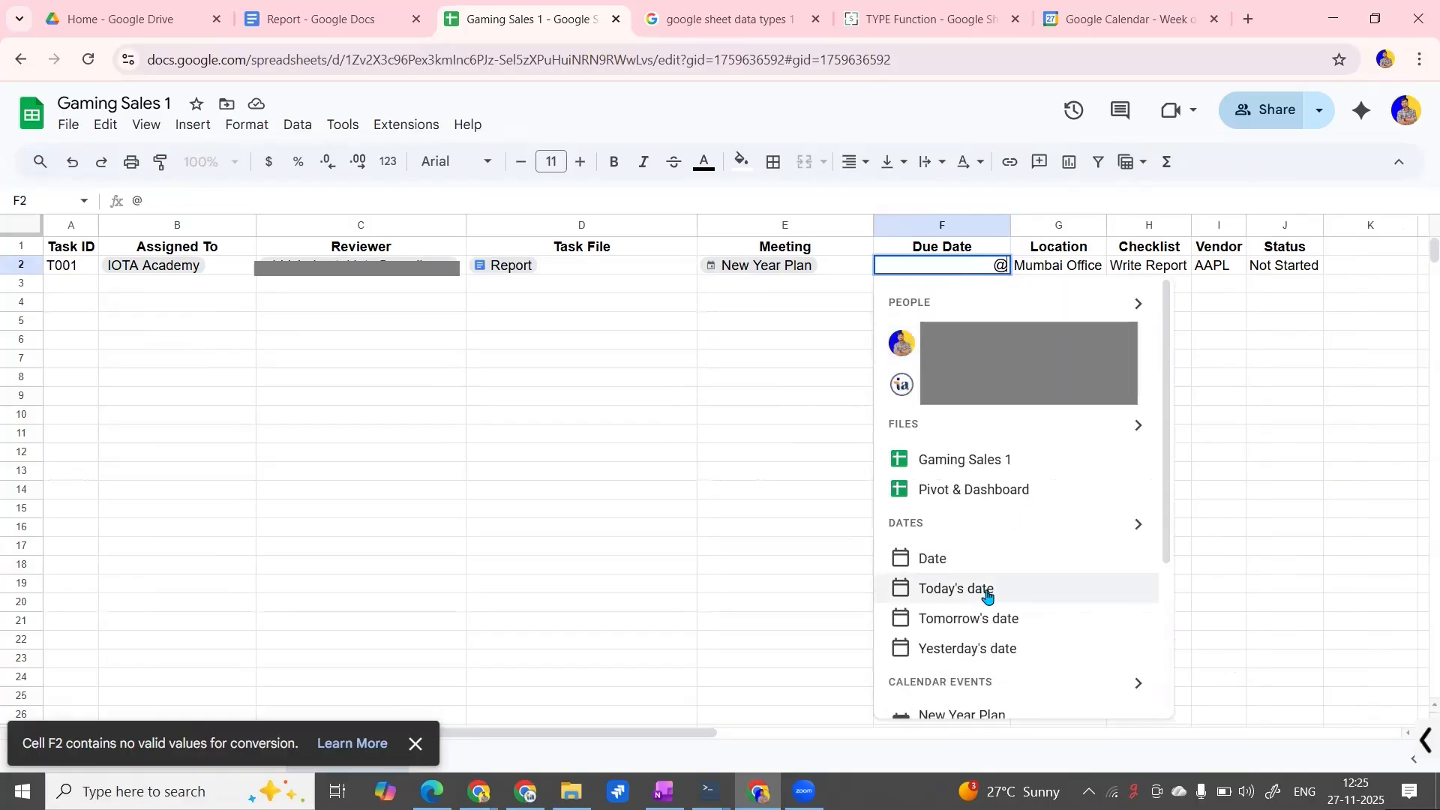
pyautogui.click(969, 561)
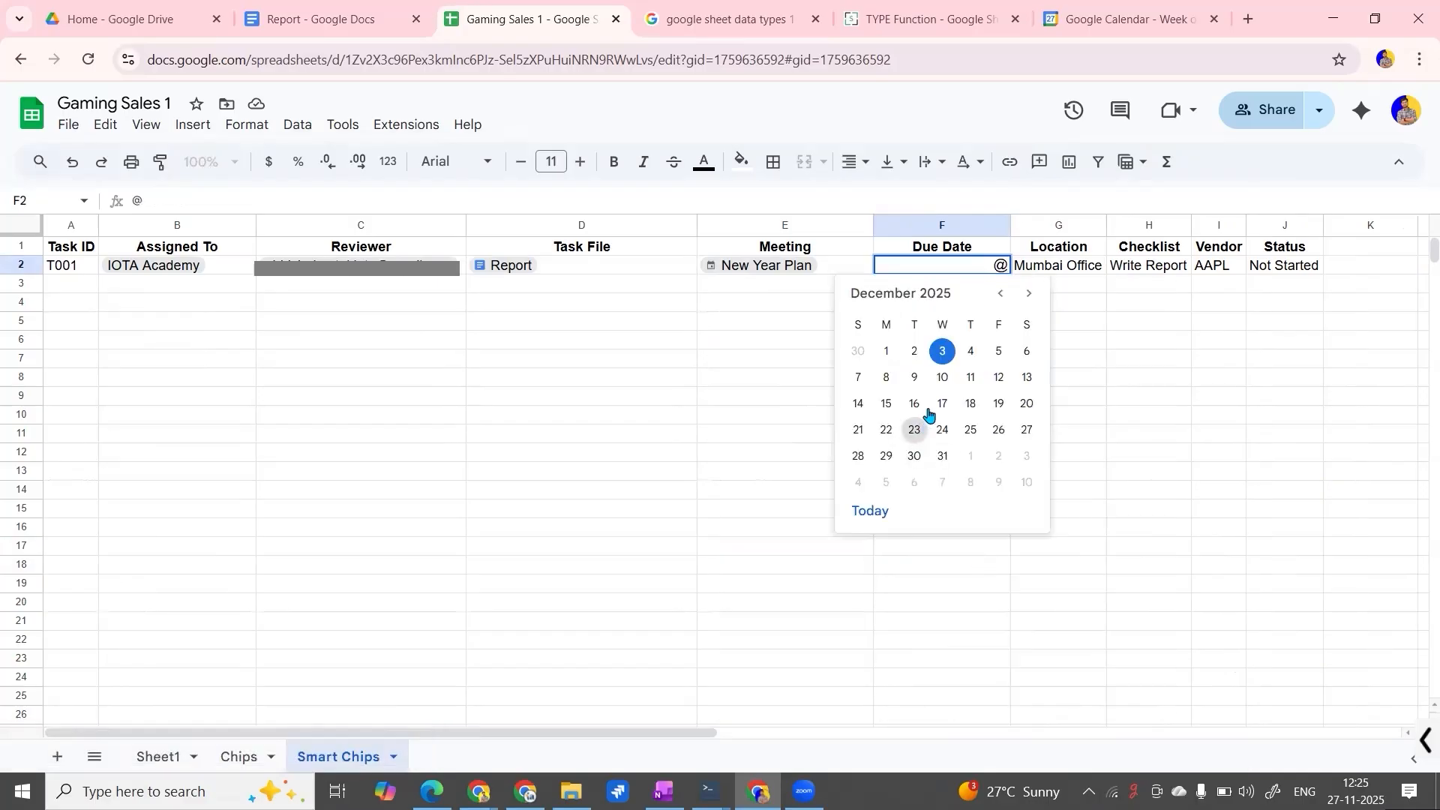
pyautogui.click(905, 377)
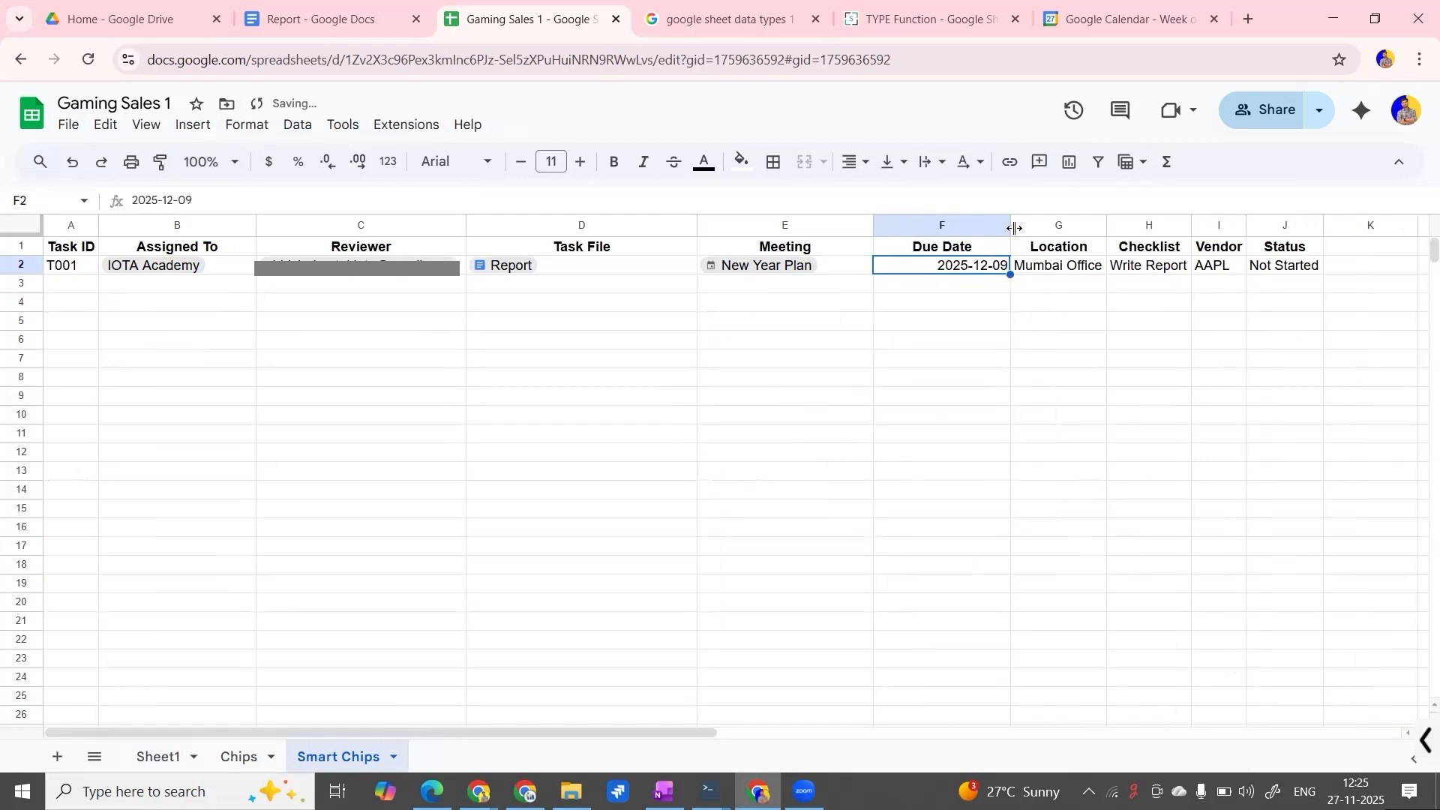
pyautogui.moveTo(1014, 228); pyautogui.dragTo(1022, 228)
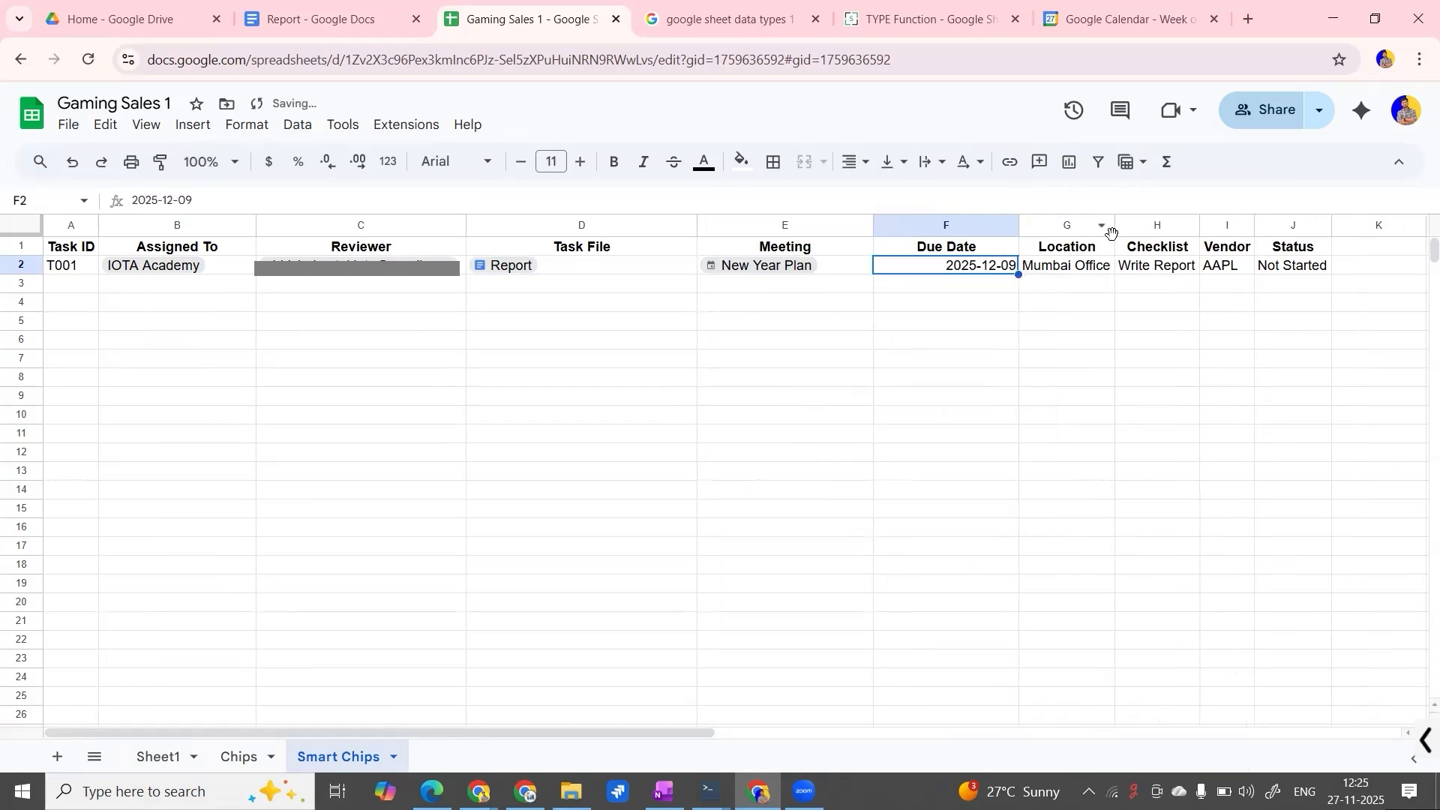
# Widen the Location column with cell G2 selected.
pyautogui.click(591, 723)
pyautogui.moveTo(591, 735); pyautogui.dragTo(726, 721)
pyautogui.click(782, 275)
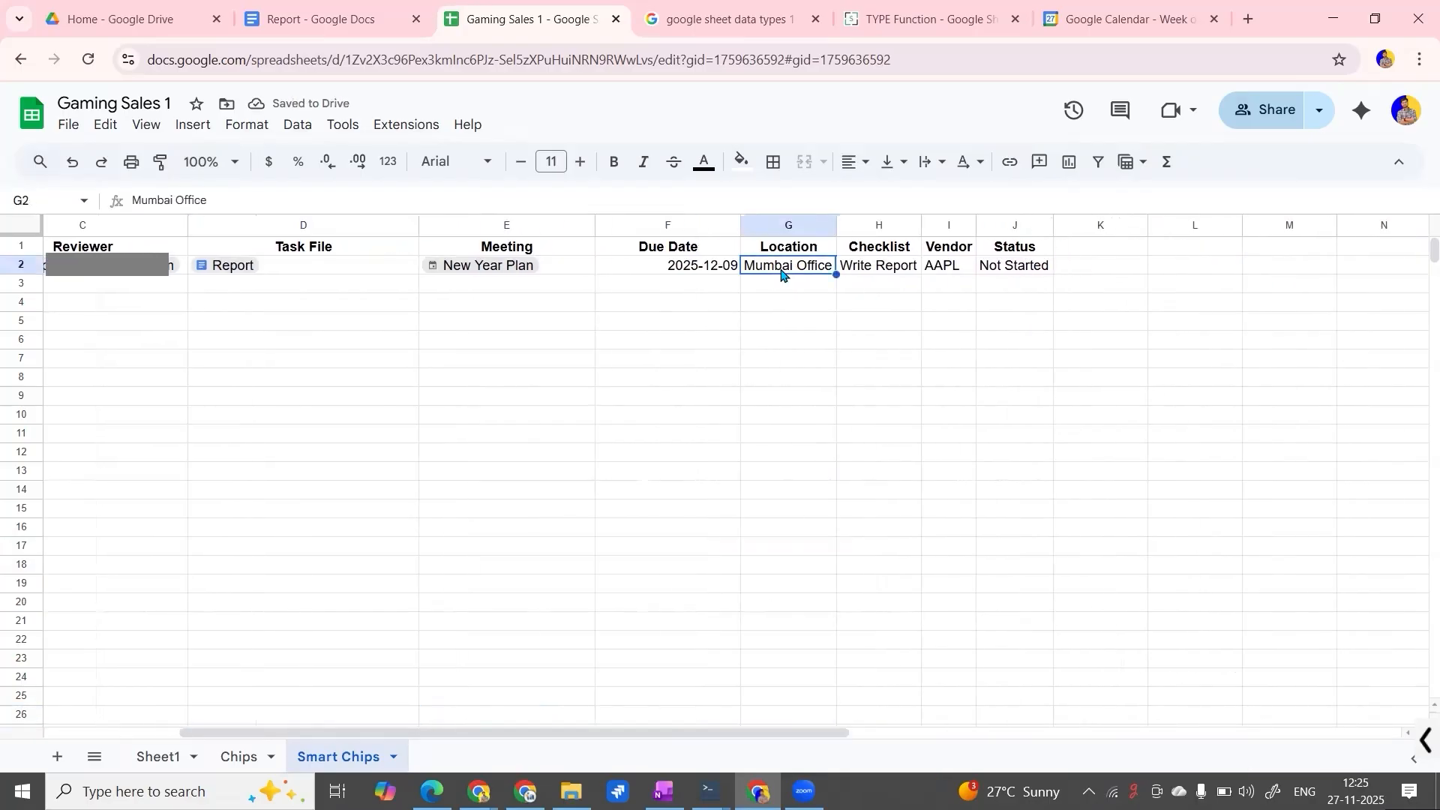
pyautogui.moveTo(836, 227); pyautogui.dragTo(912, 229)
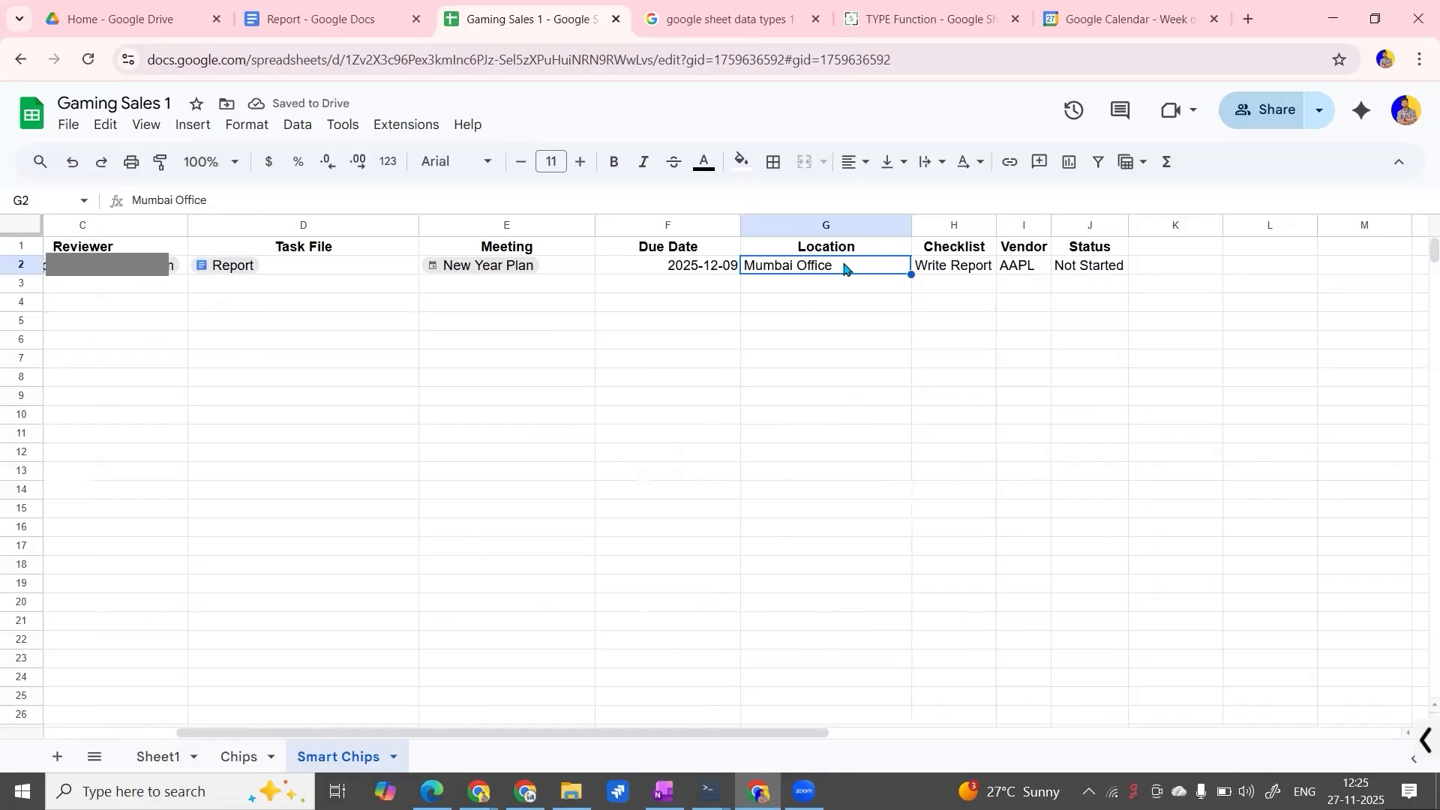
# Replace the location in G2 with the IOTA ACADEMY place chip, searching for "iota academy indore", and preview its map card.
pyautogui.write('@')
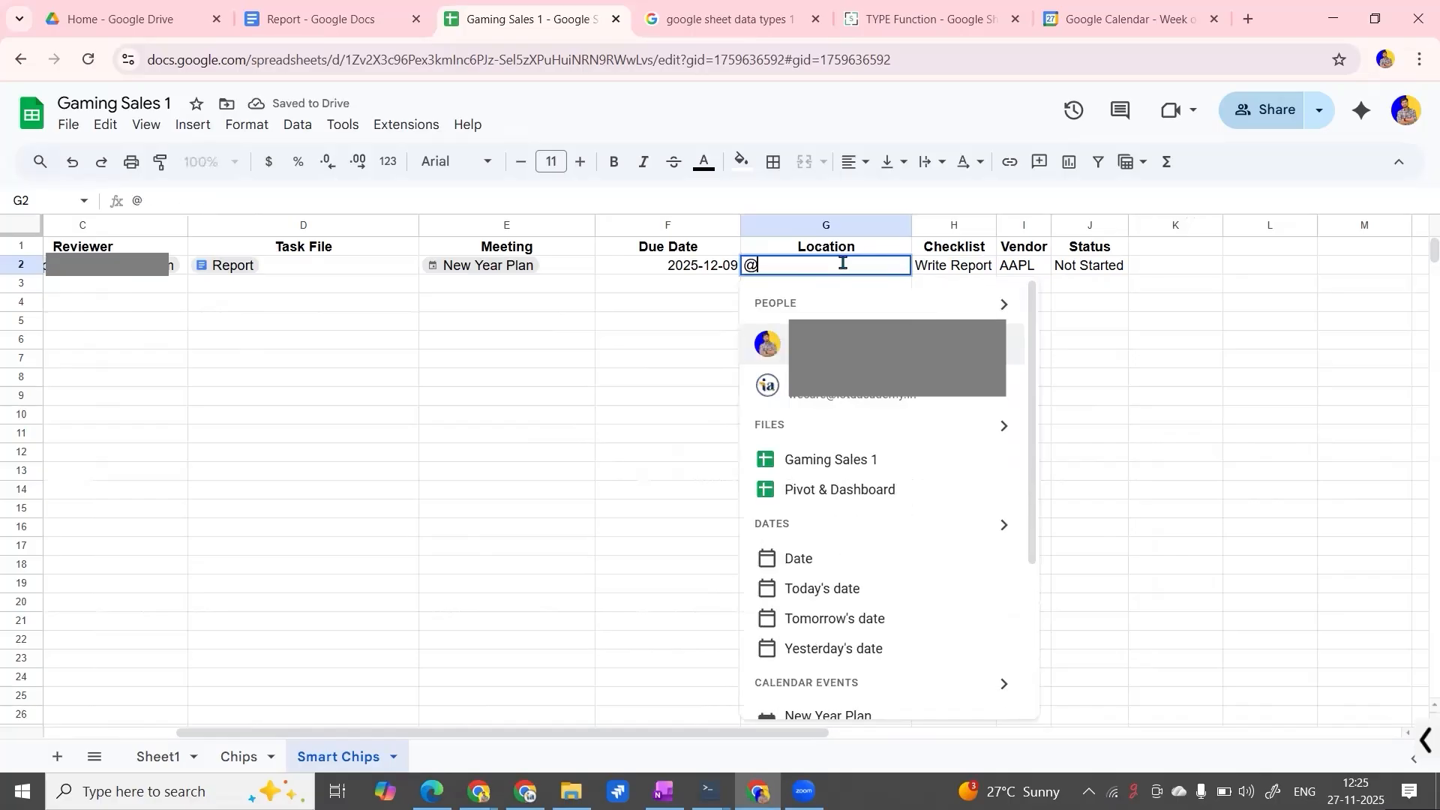
pyautogui.write('iota')
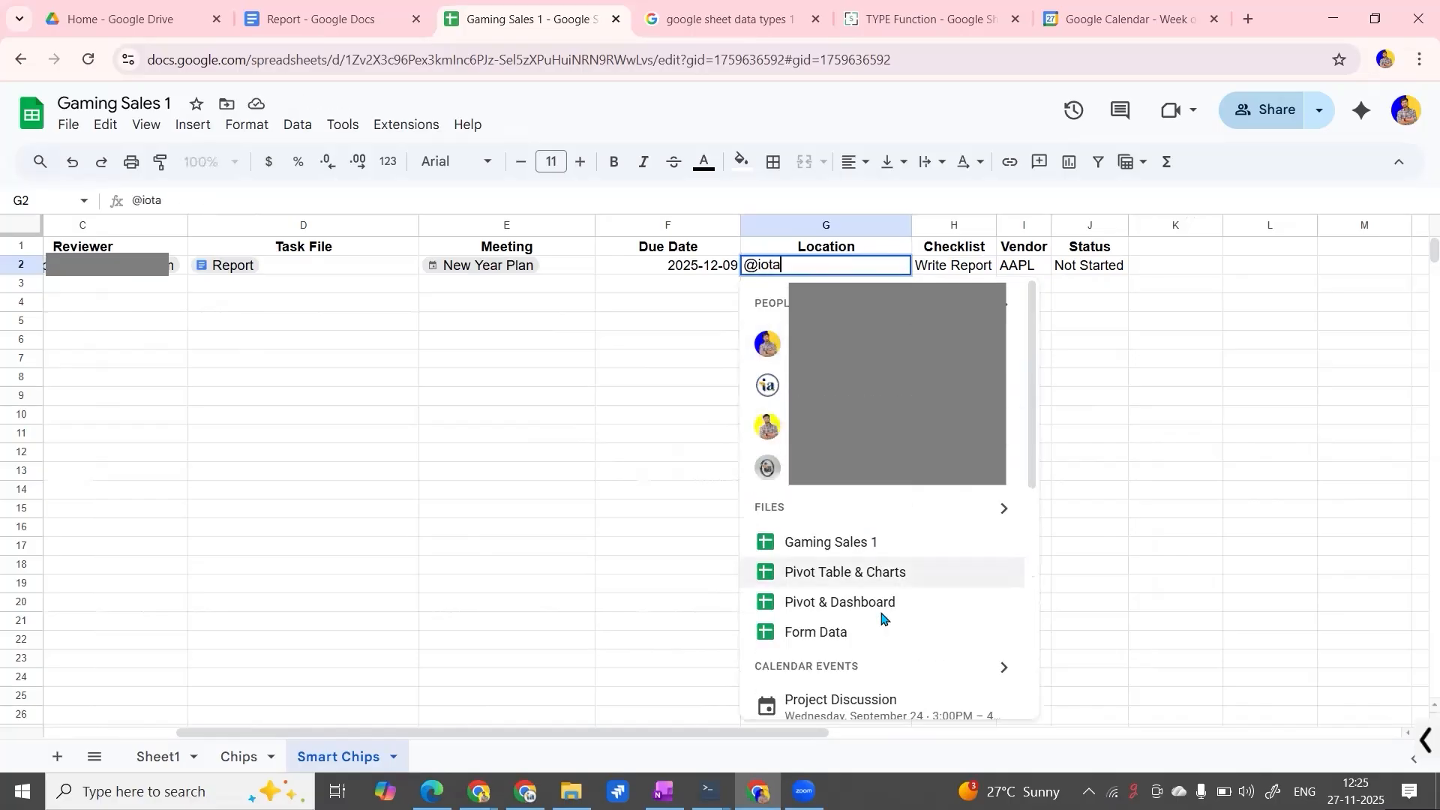
pyautogui.scroll(-2, 885, 619)
pyautogui.scroll(2, 885, 620)
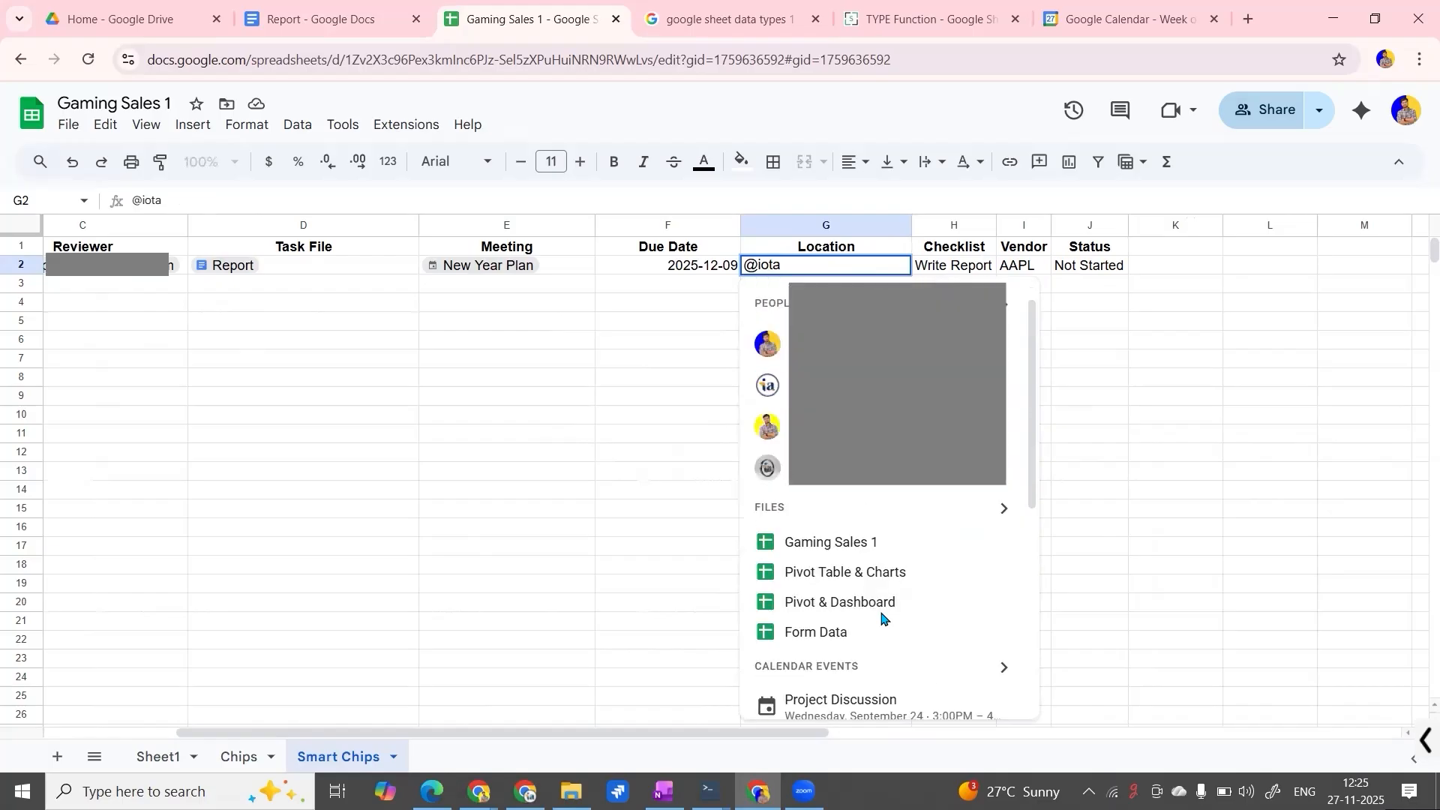
pyautogui.scroll(-5, 870, 607)
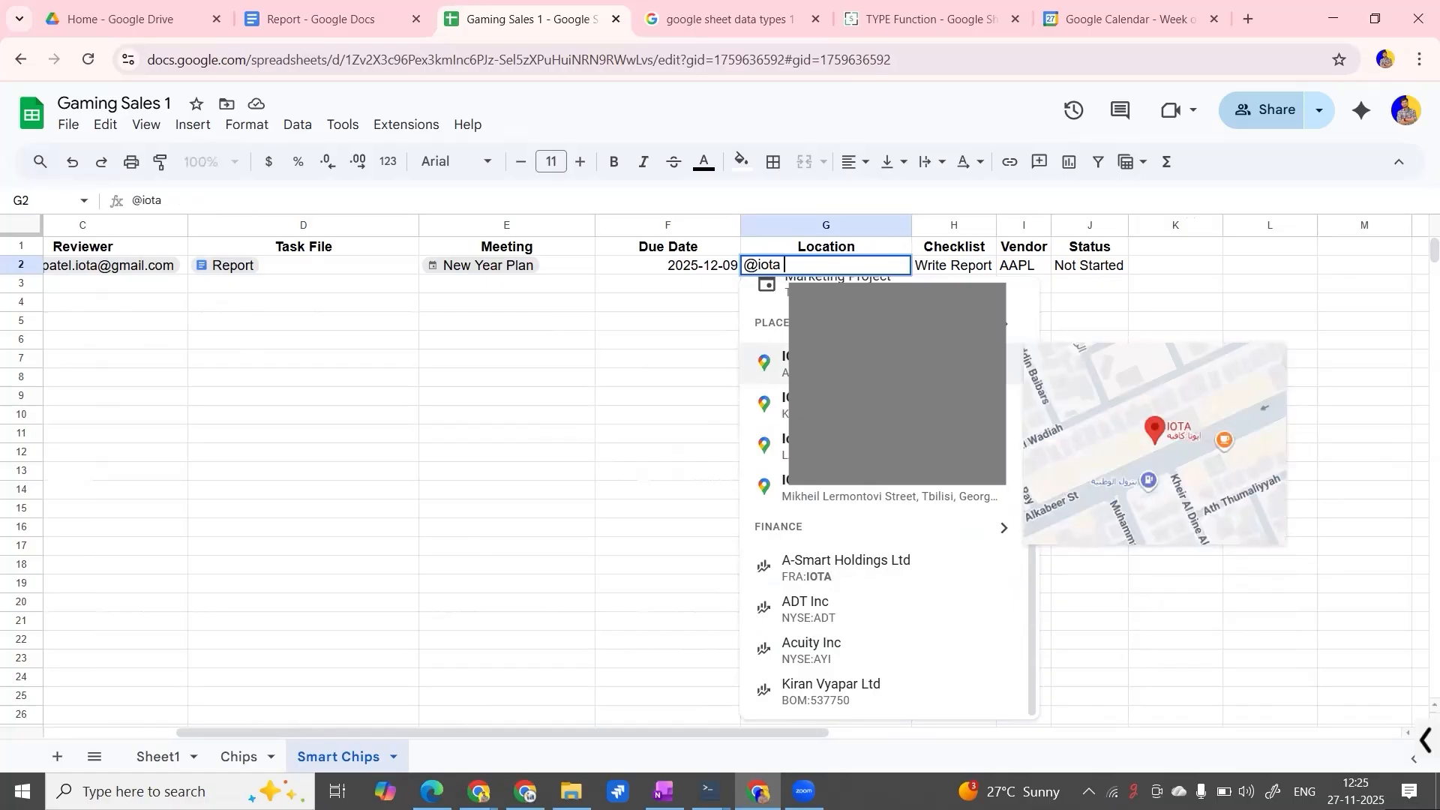
pyautogui.write('academy indore')
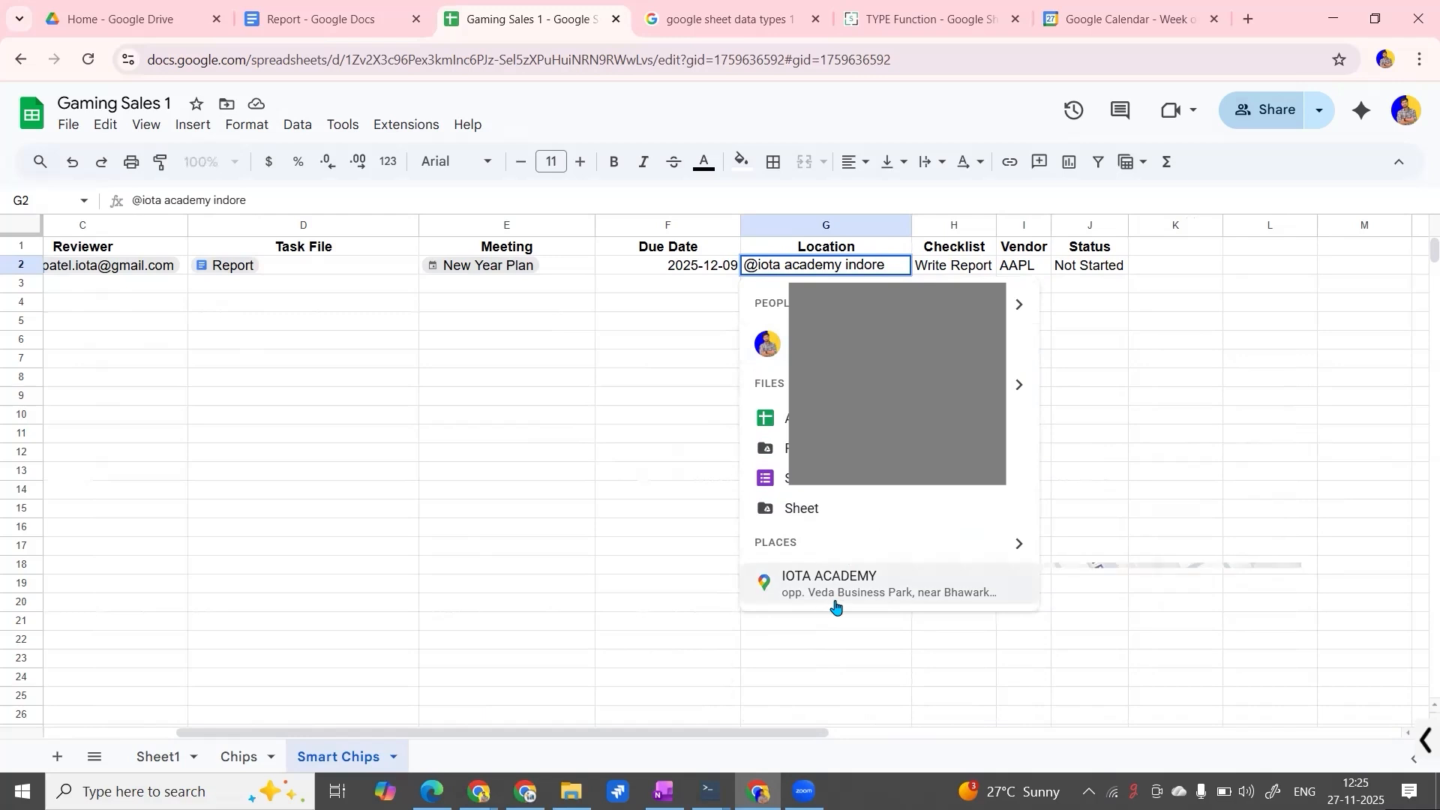
pyautogui.click(839, 597)
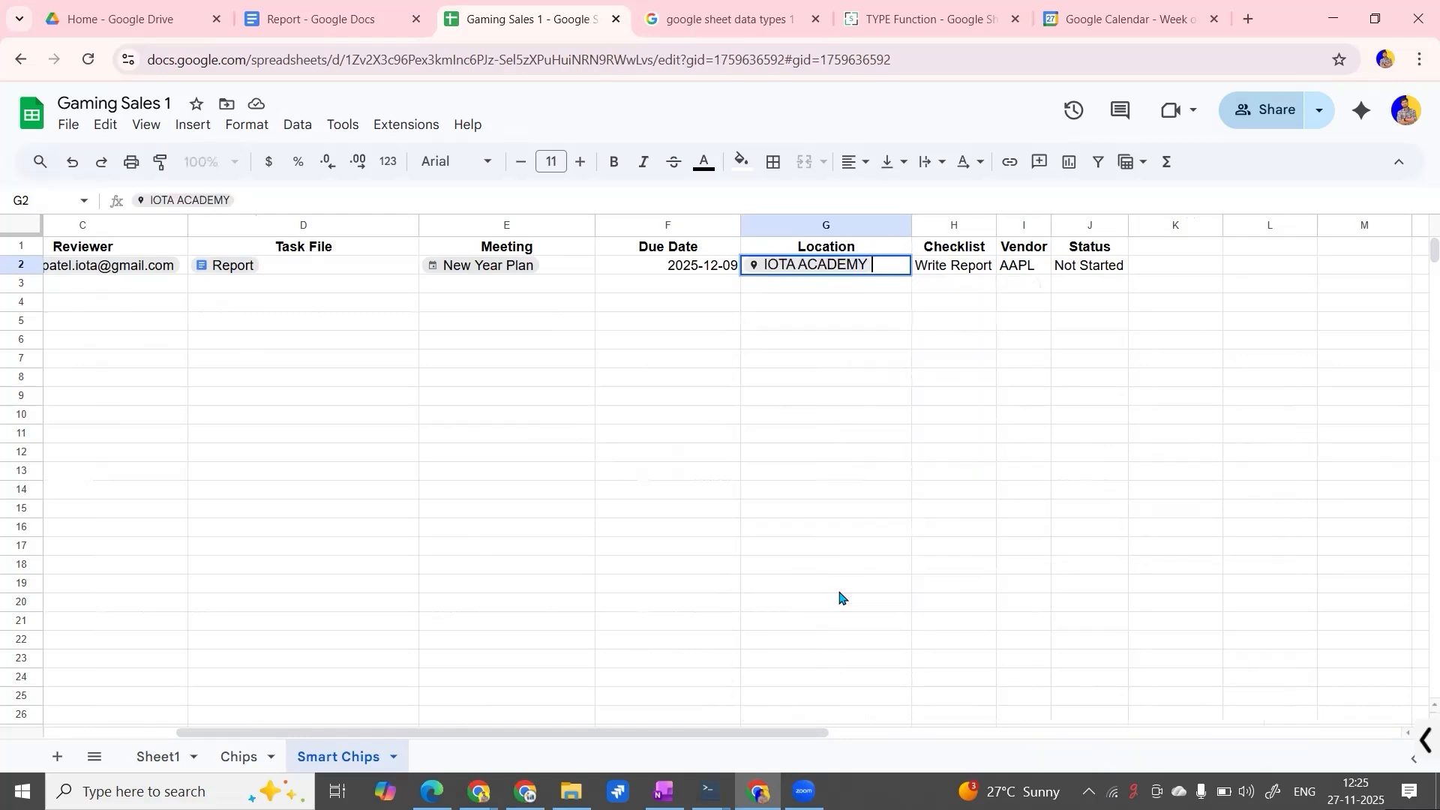
pyautogui.moveTo(799, 272)
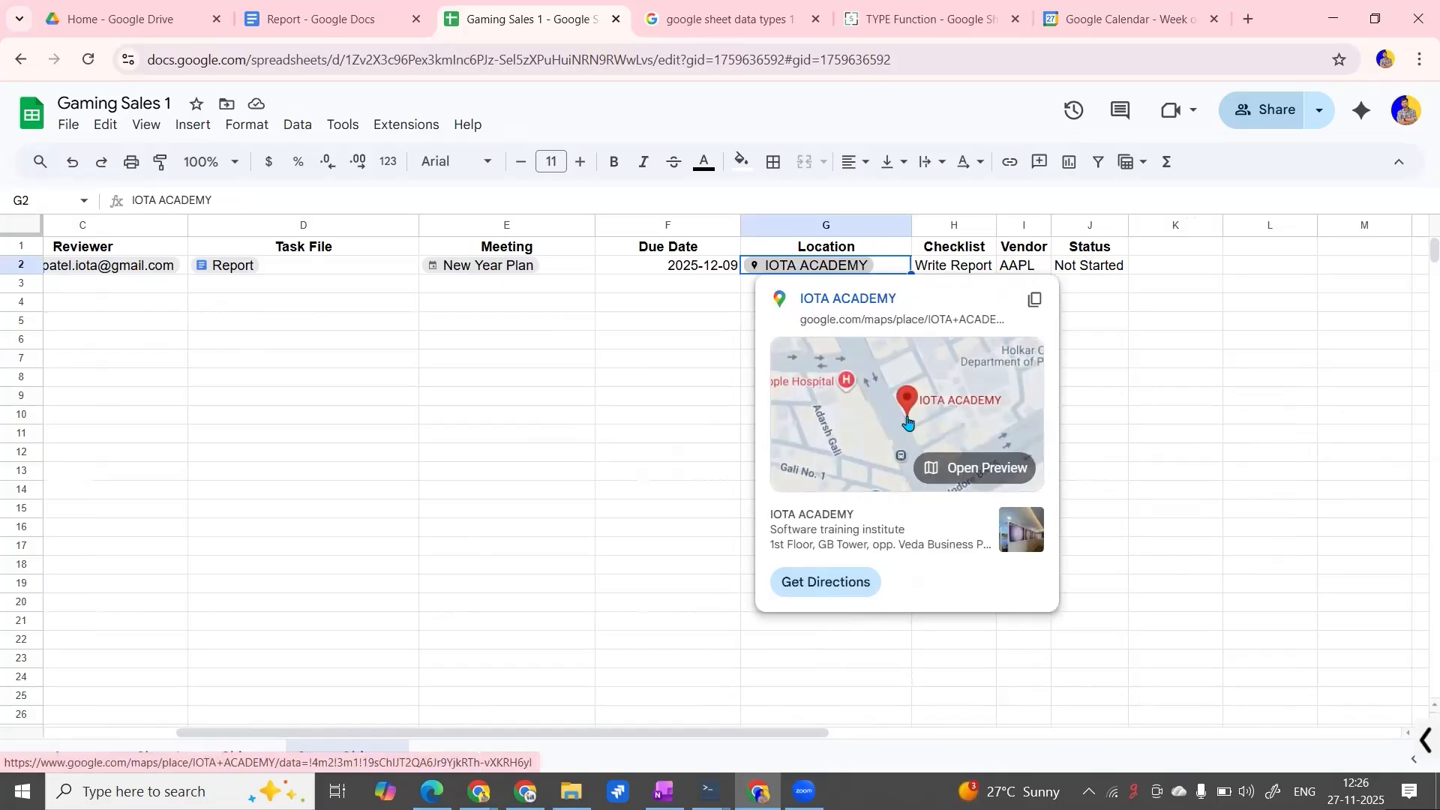
pyautogui.click(1091, 428)
# Widen the Checklist column and look through the insertable smart chip types for cell H2.
pyautogui.click(958, 269)
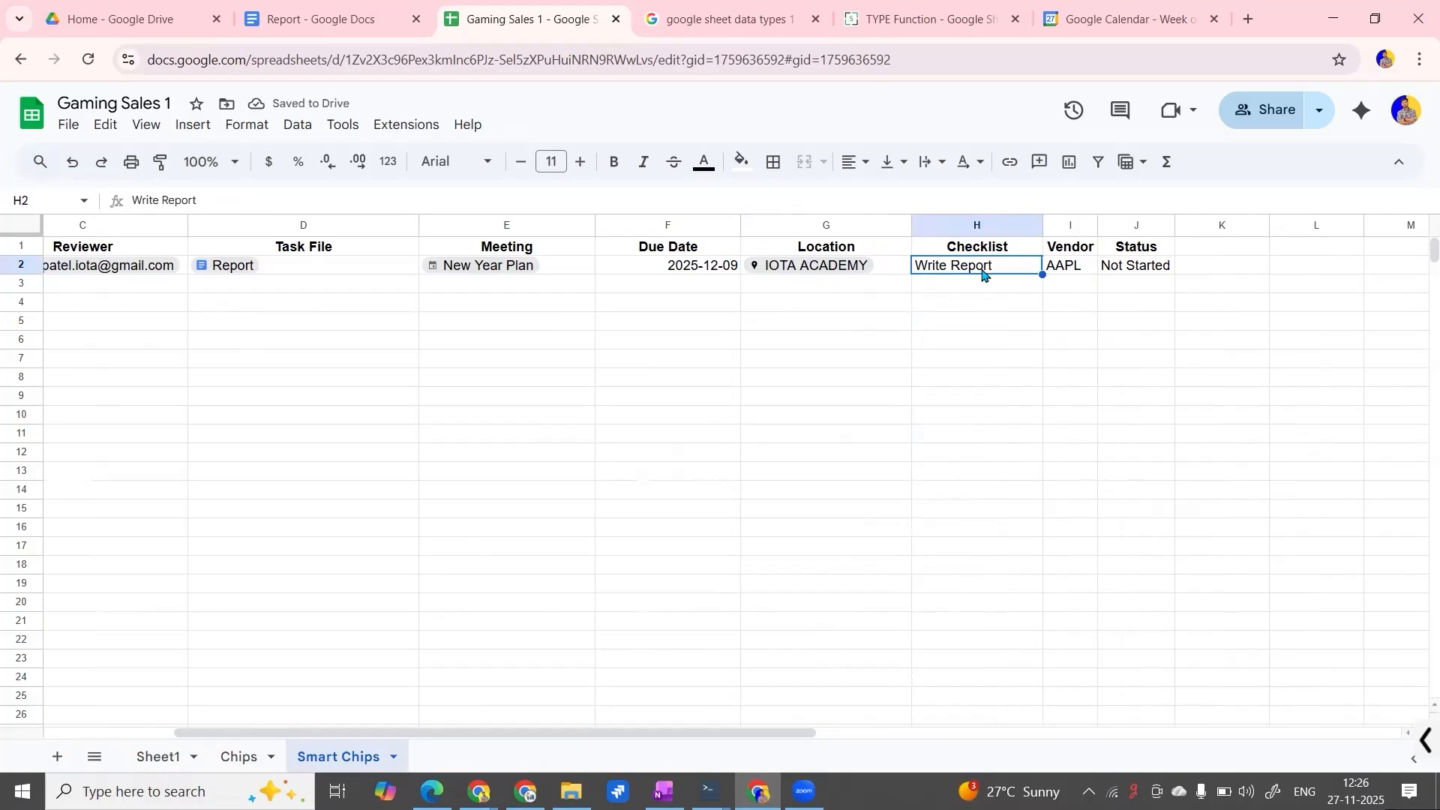
pyautogui.click(190, 124)
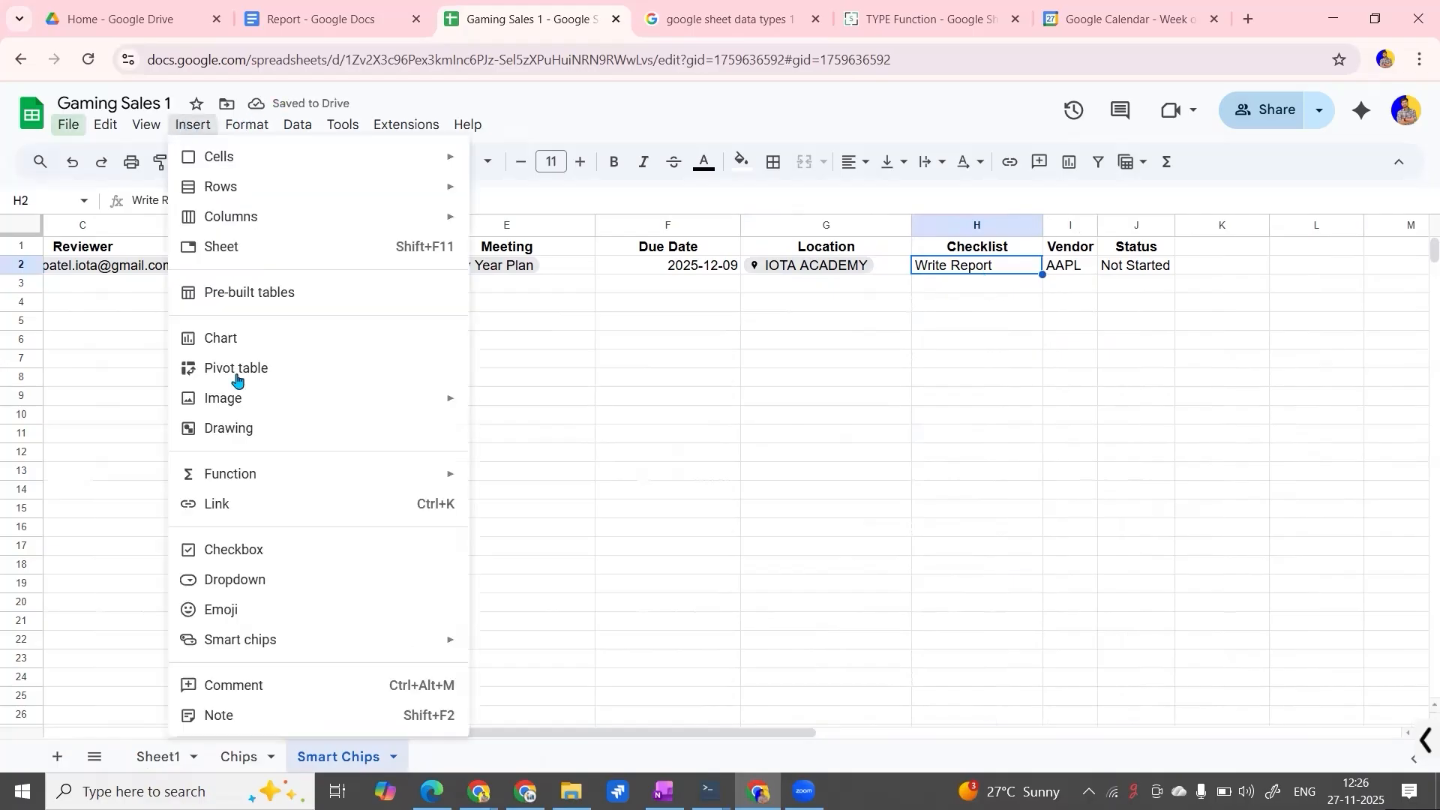
pyautogui.moveTo(344, 656)
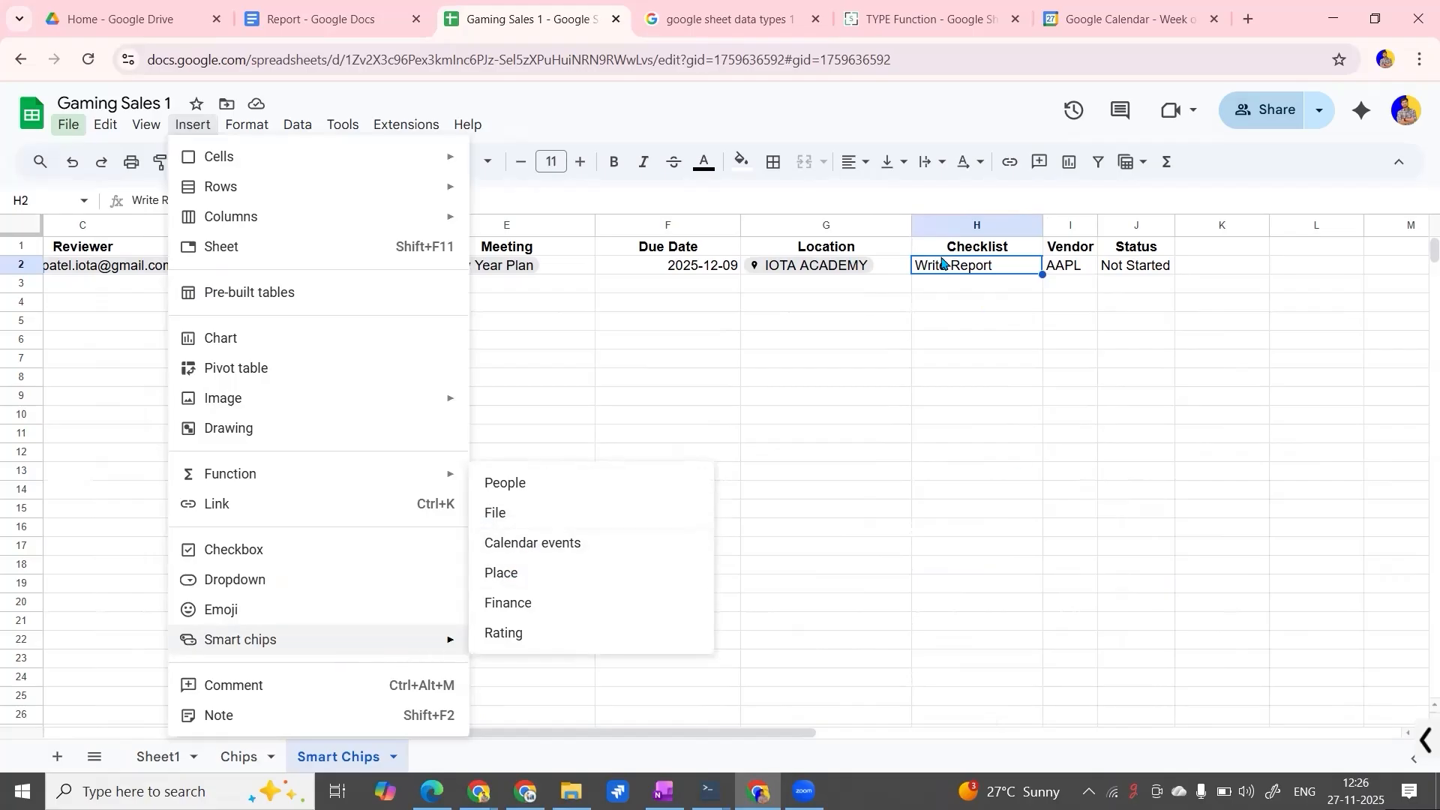
pyautogui.click(969, 267)
# Replace the text in Checklist cell H2 with @ and look through the suggested chips for a checklist option.
pyautogui.doubleClick(970, 264)
pyautogui.write('@')
pyautogui.press('BackSpace')
pyautogui.press('BackSpace')
pyautogui.press('BackSpace')
pyautogui.press('BackSpace')
pyautogui.press('BackSpace')
pyautogui.press('BackSpace')
pyautogui.press('BackSpace')
pyautogui.press('BackSpace')
pyautogui.press('BackSpace')
pyautogui.press('BackSpace')
pyautogui.press('BackSpace')
pyautogui.press('BackSpace')
pyautogui.press('BackSpace')
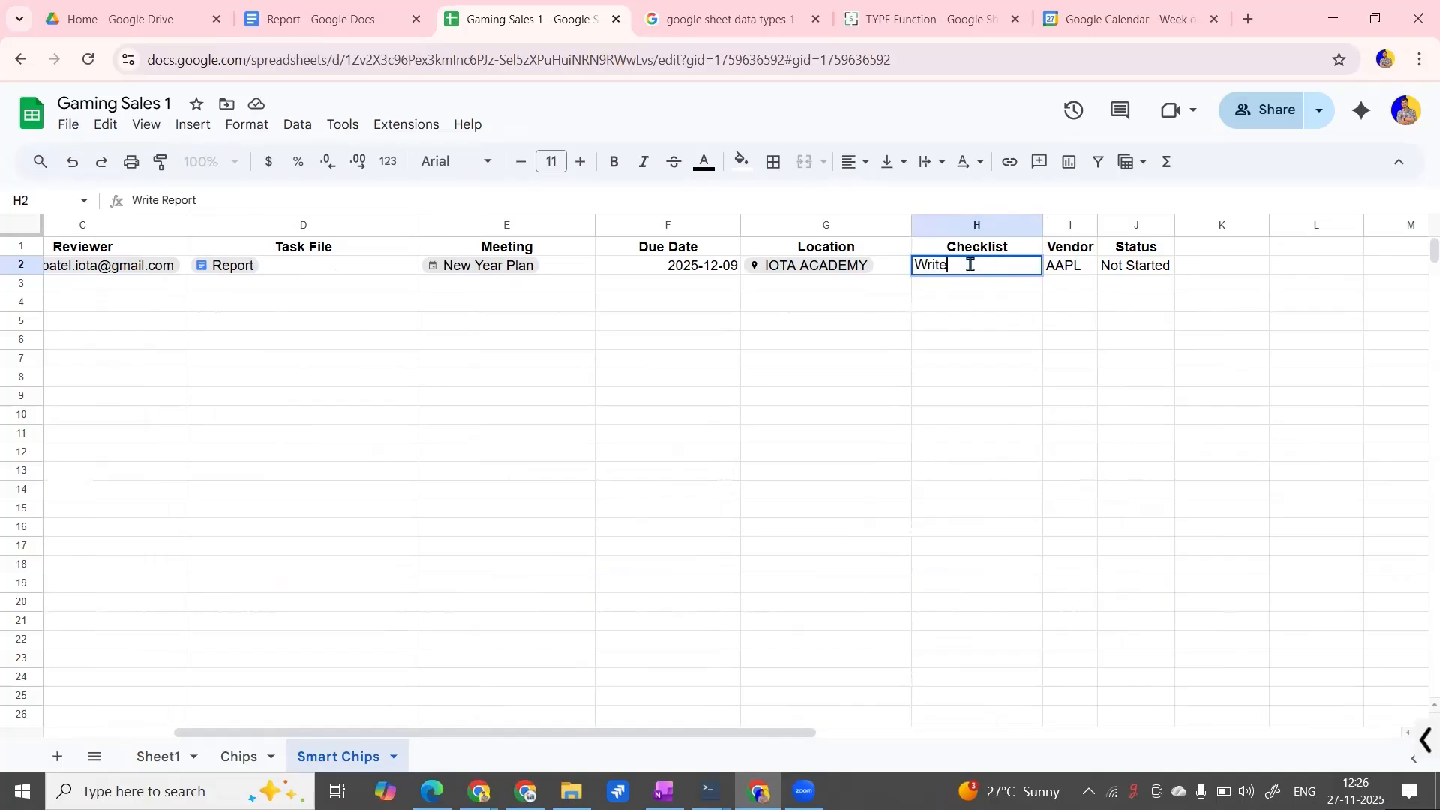
pyautogui.write('@')
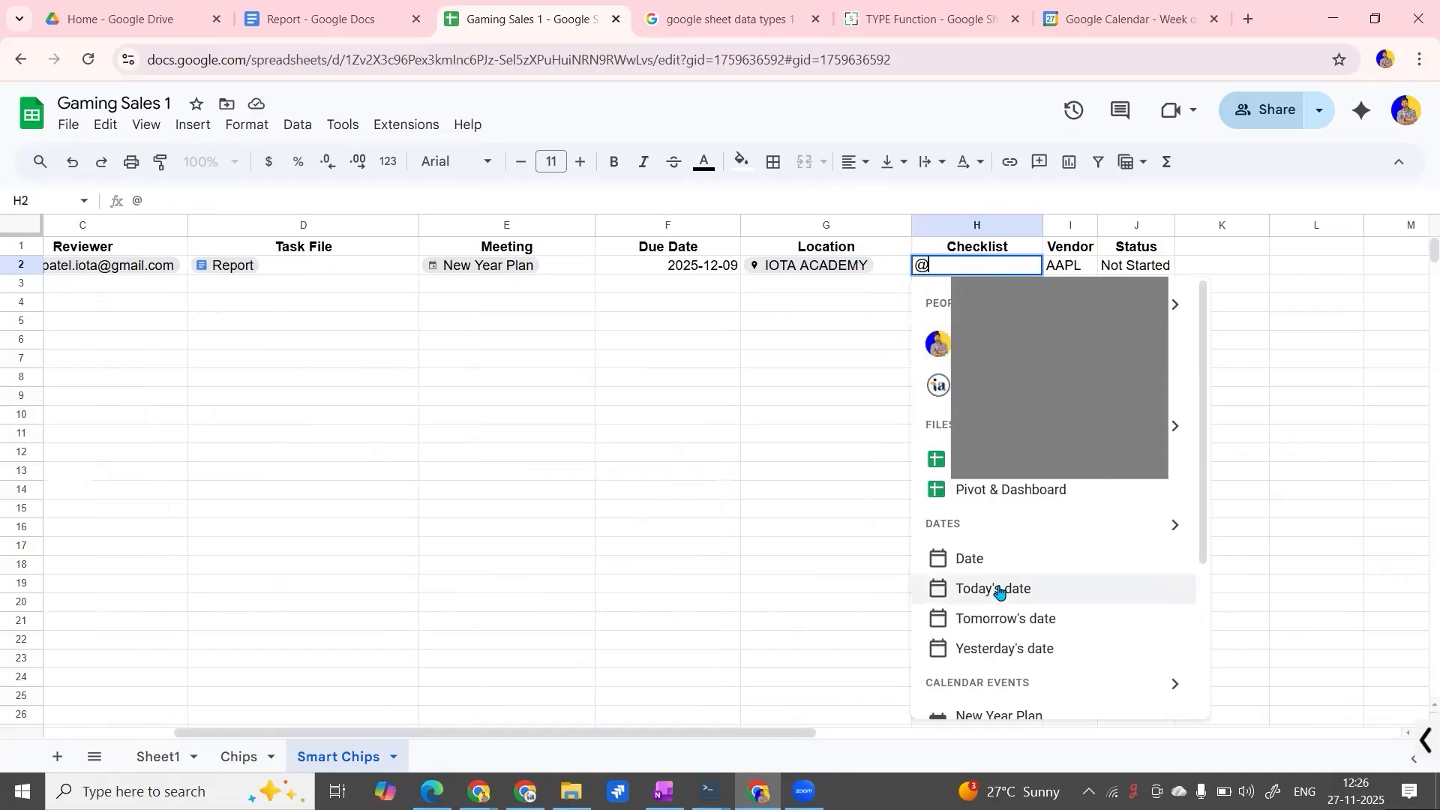
pyautogui.scroll(-3, 997, 592)
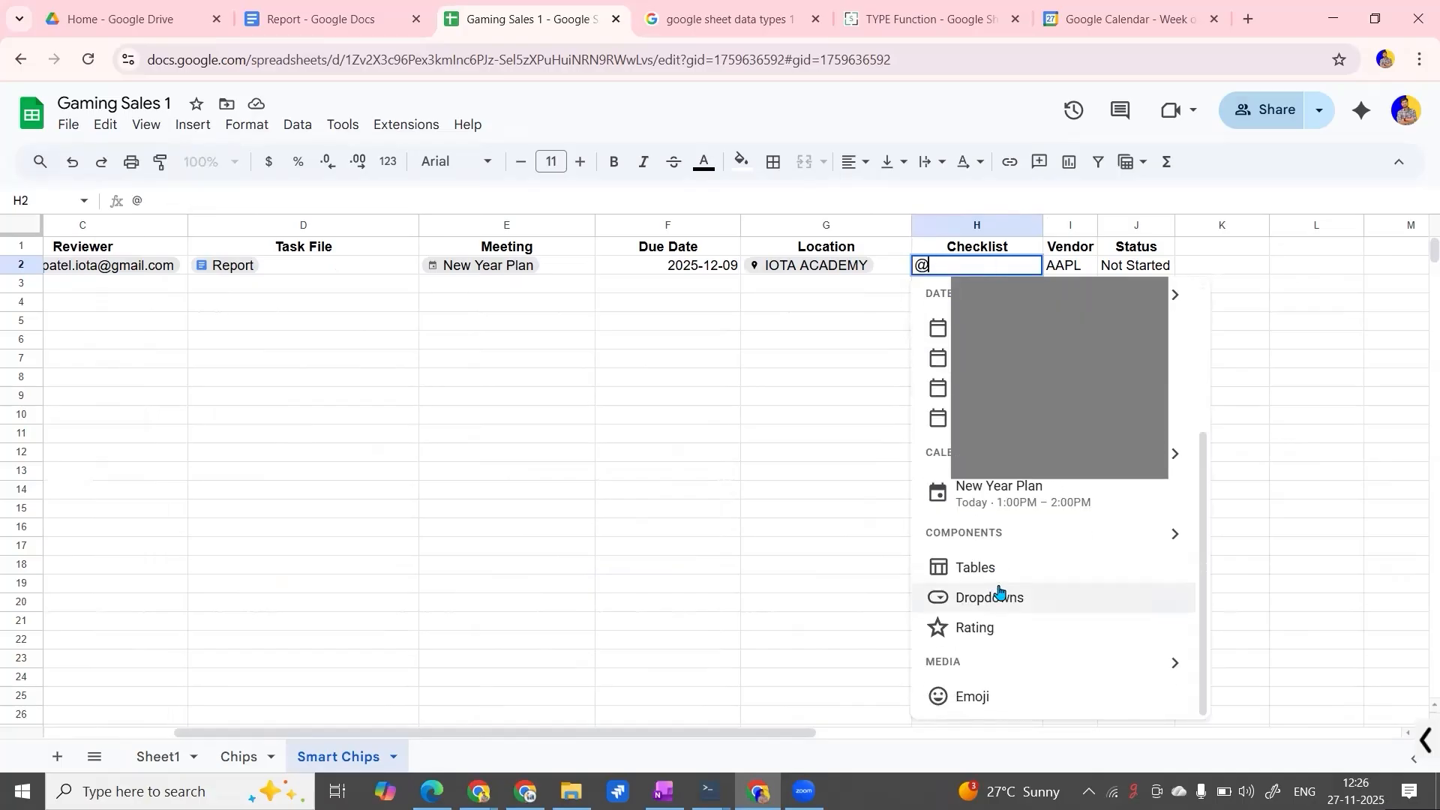
pyautogui.scroll(2, 999, 592)
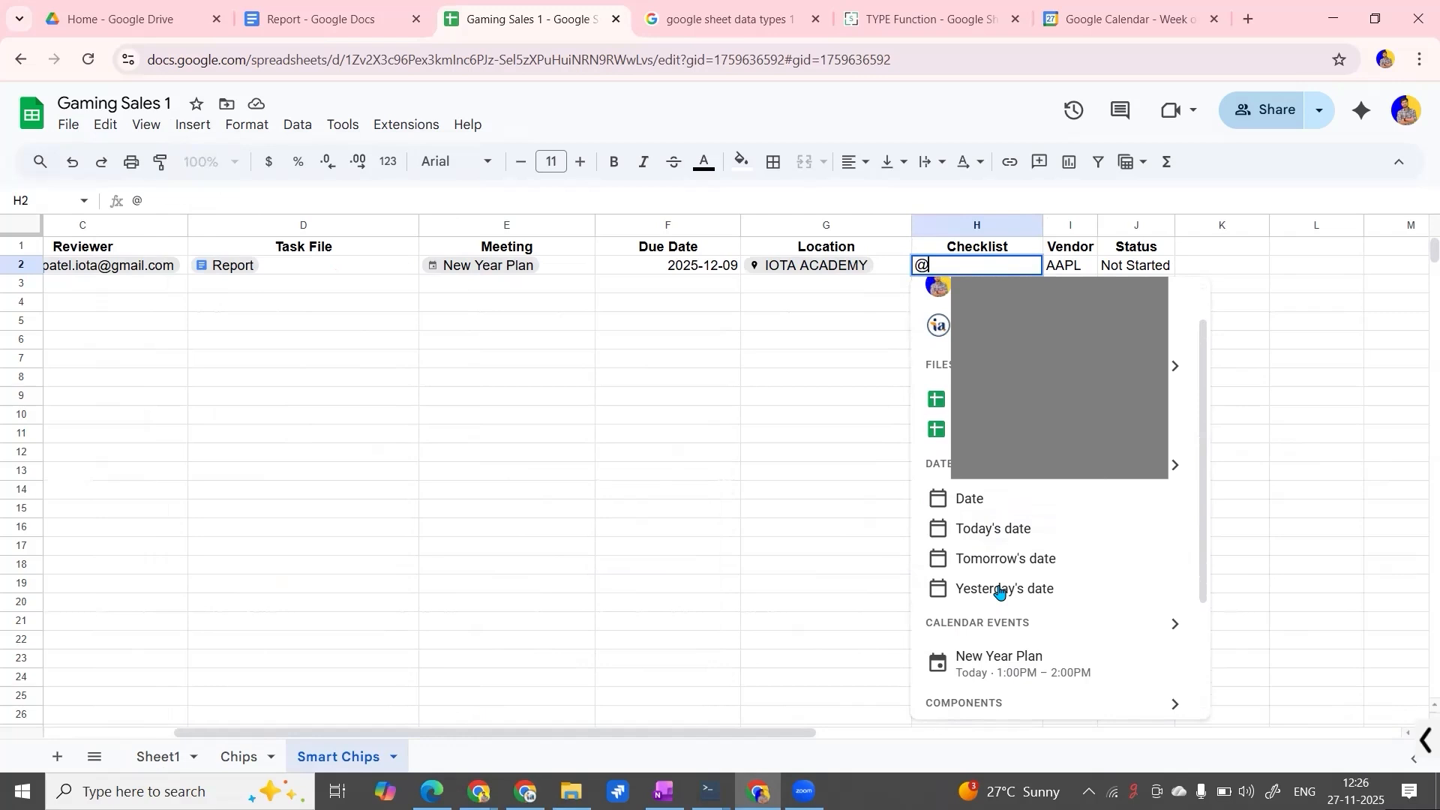
# Search the chip suggestions in H2 for "chec", clear the entry, and undo the clearing of the cell.
pyautogui.write('chec')
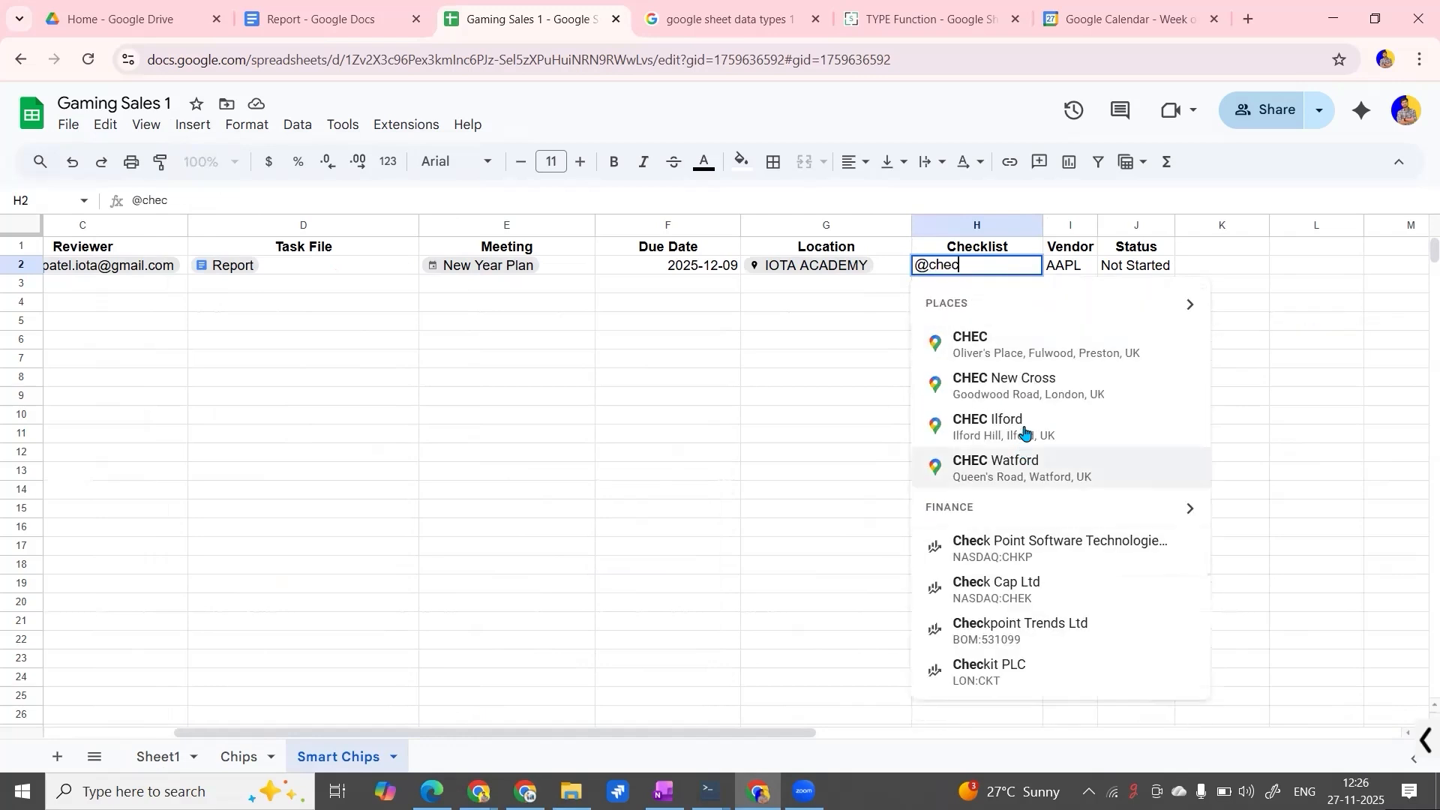
pyautogui.press('BackSpace')
pyautogui.press('BackSpace')
pyautogui.press('BackSpace')
pyautogui.press('BackSpace')
pyautogui.press('BackSpace')
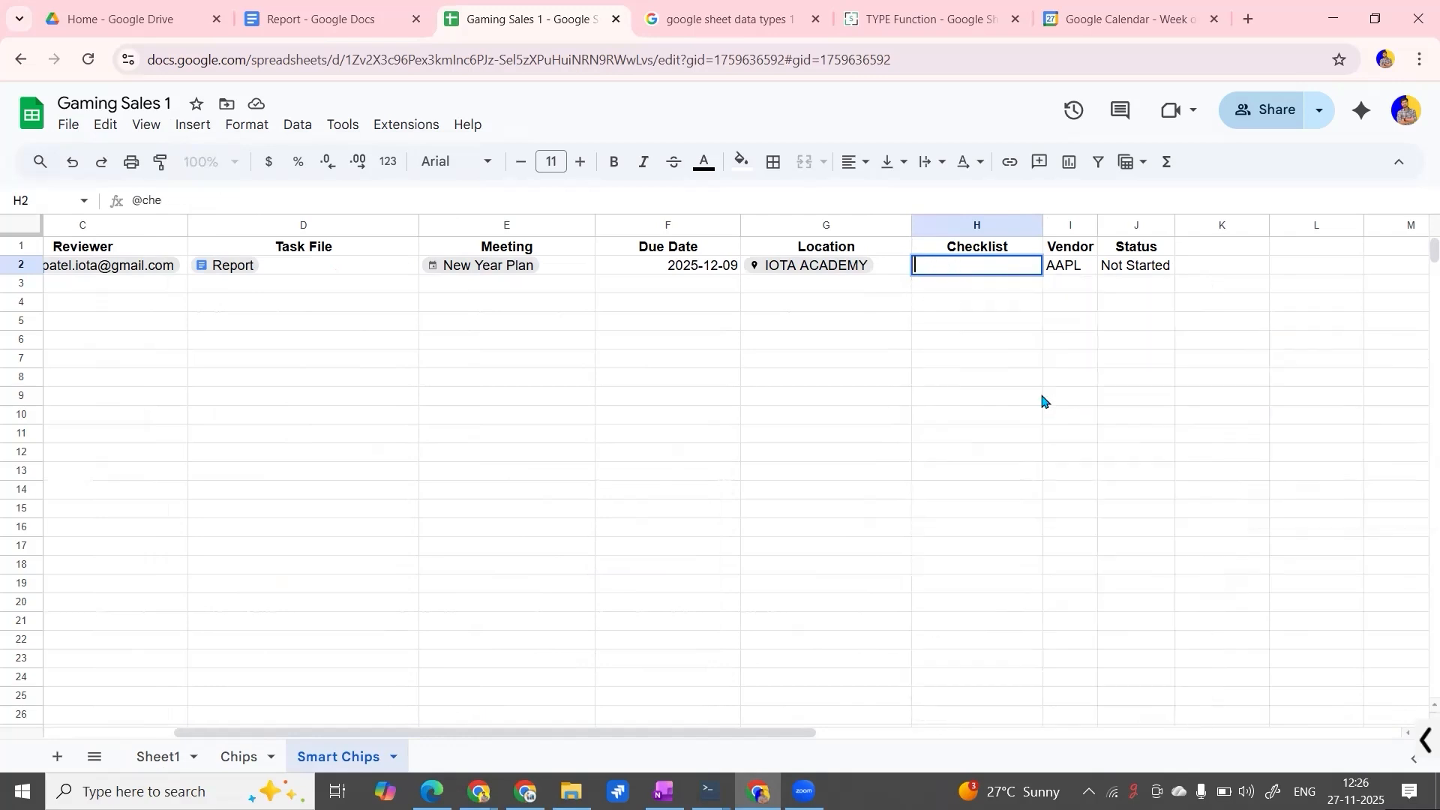
pyautogui.click(990, 303)
pyautogui.hotkey('ctrl', 'z')
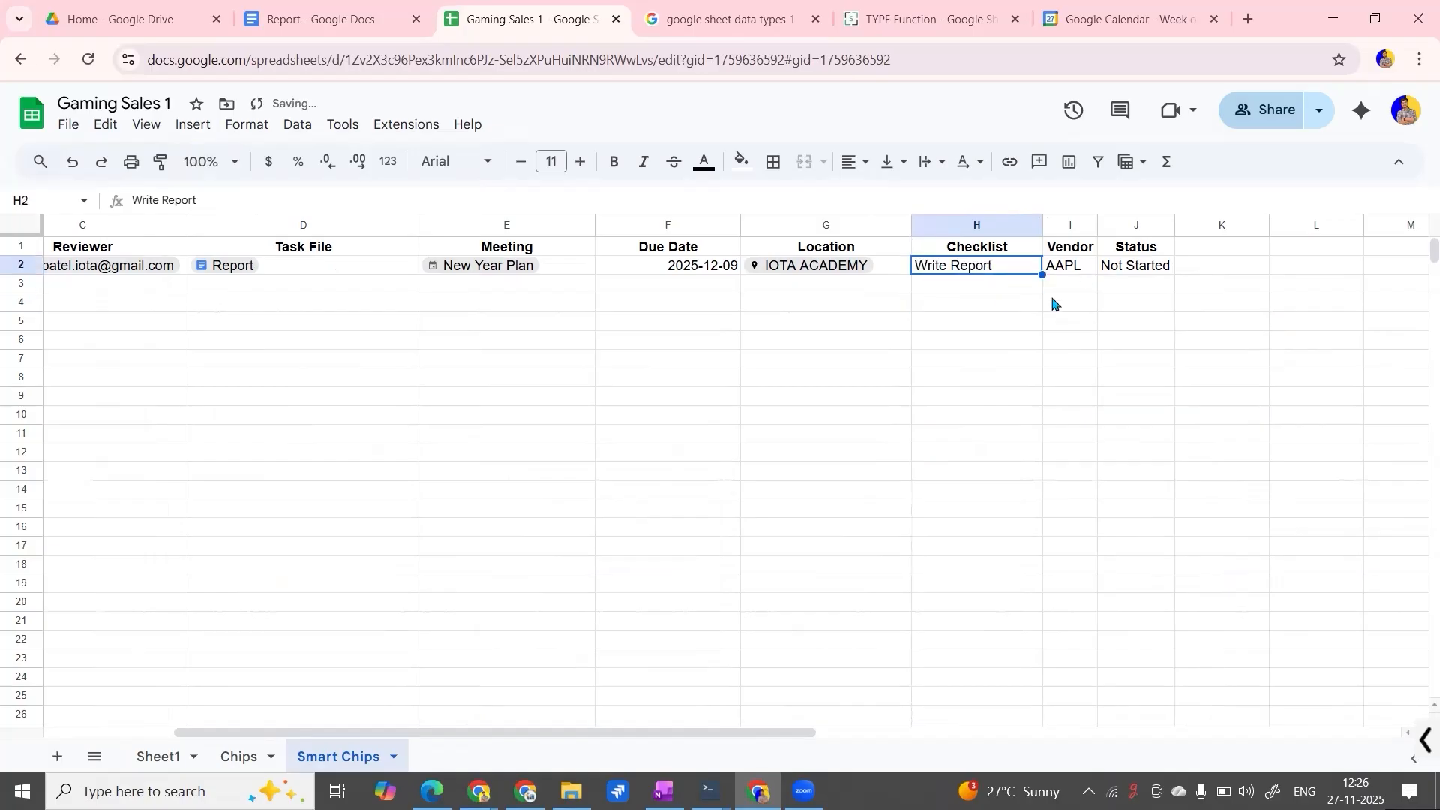
pyautogui.click(1077, 266)
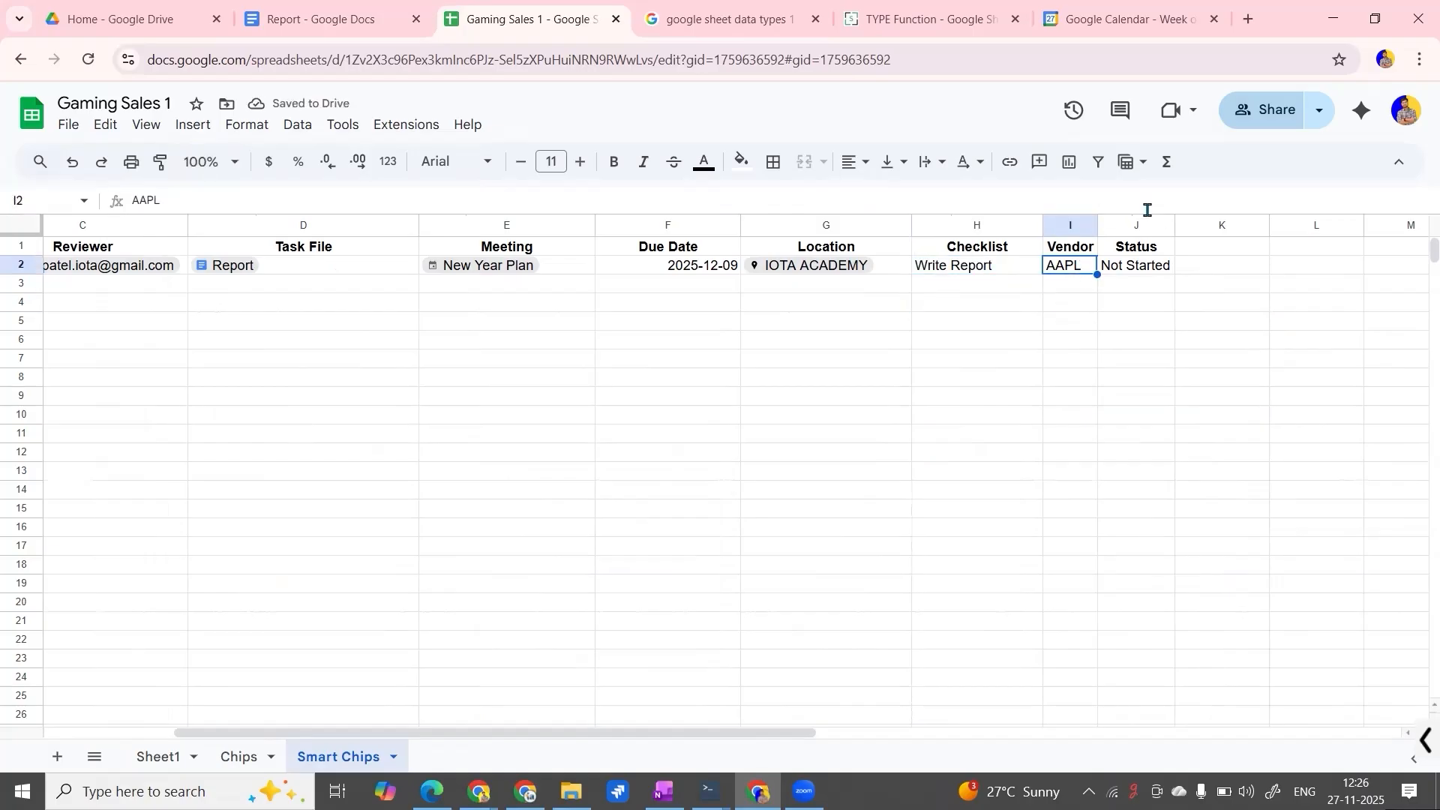
pyautogui.click(1145, 272)
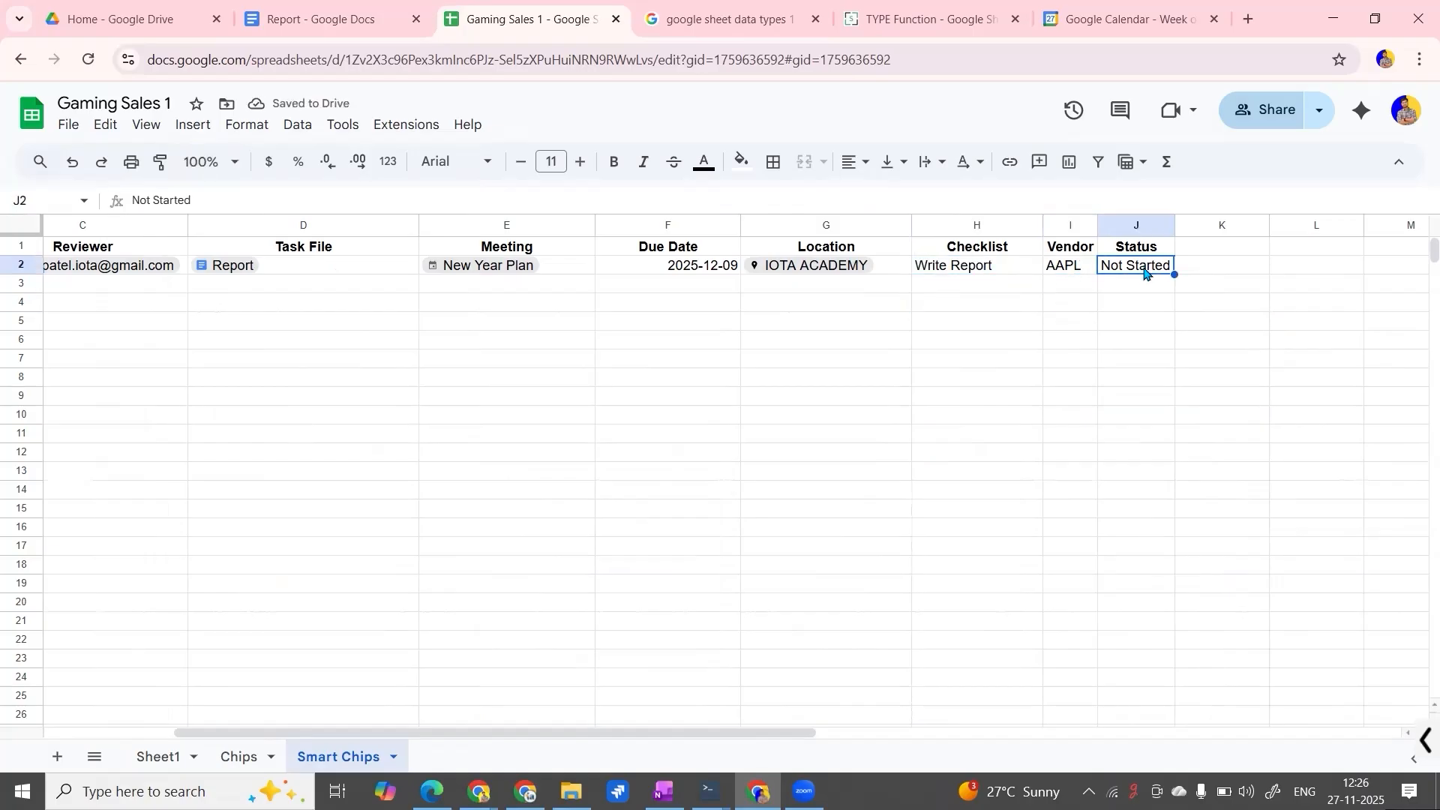
pyautogui.click(996, 274)
pyautogui.keyDown('shift'); pyautogui.click(1147, 267); pyautogui.keyUp('shift')
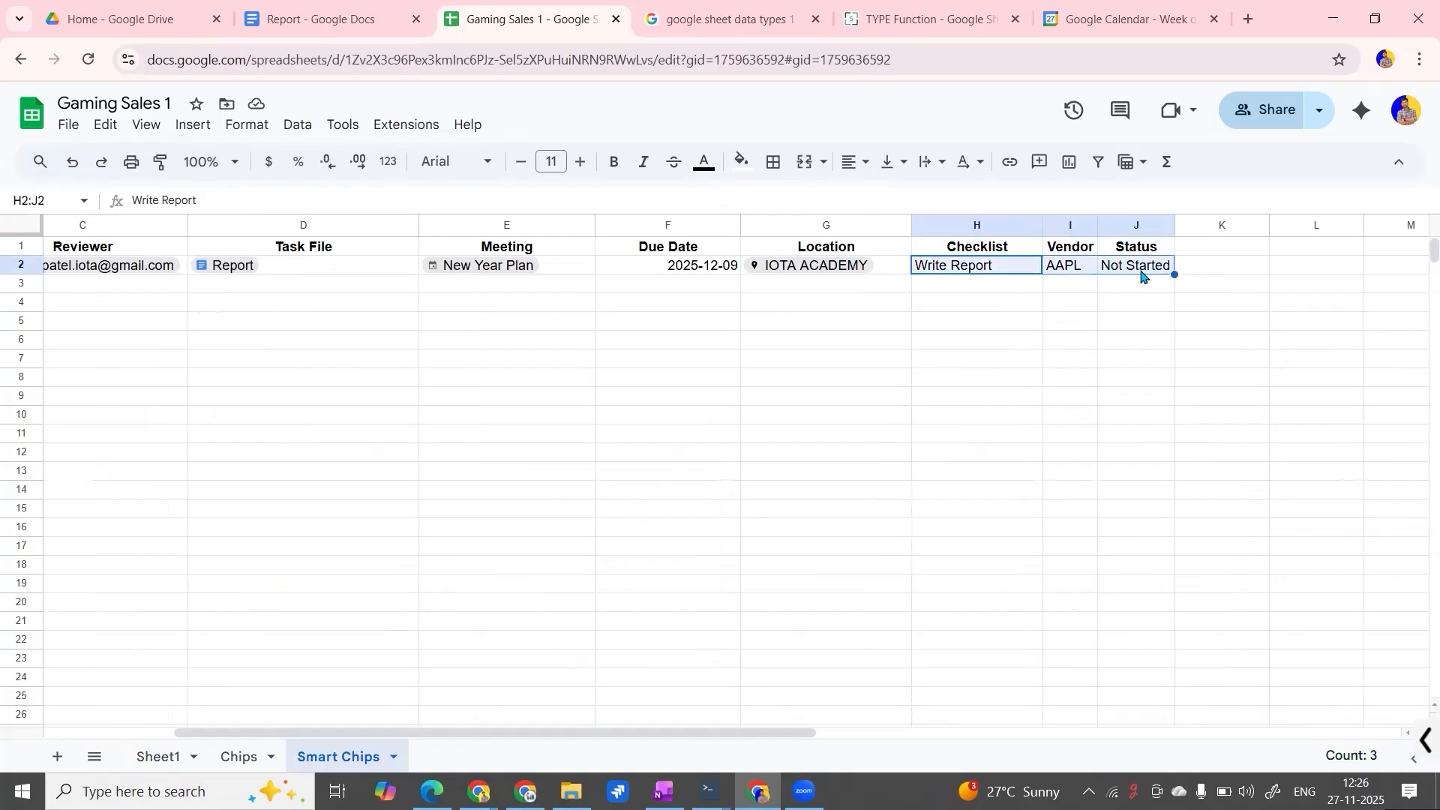
pyautogui.moveTo(762, 733); pyautogui.dragTo(346, 772)
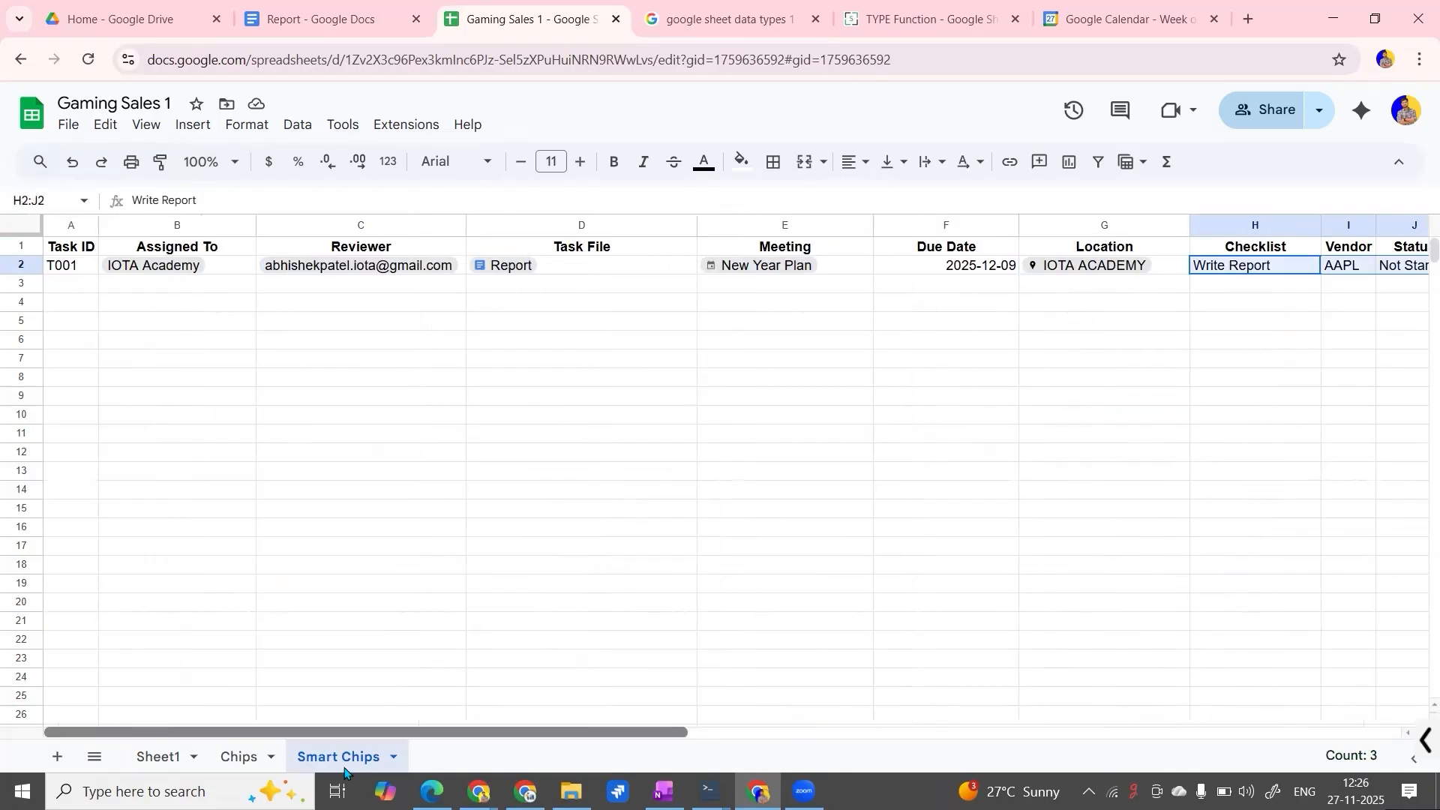
# Look through the smart chip suggestions offered for @ in empty cell C9, and clear the entry.
pyautogui.click(319, 398)
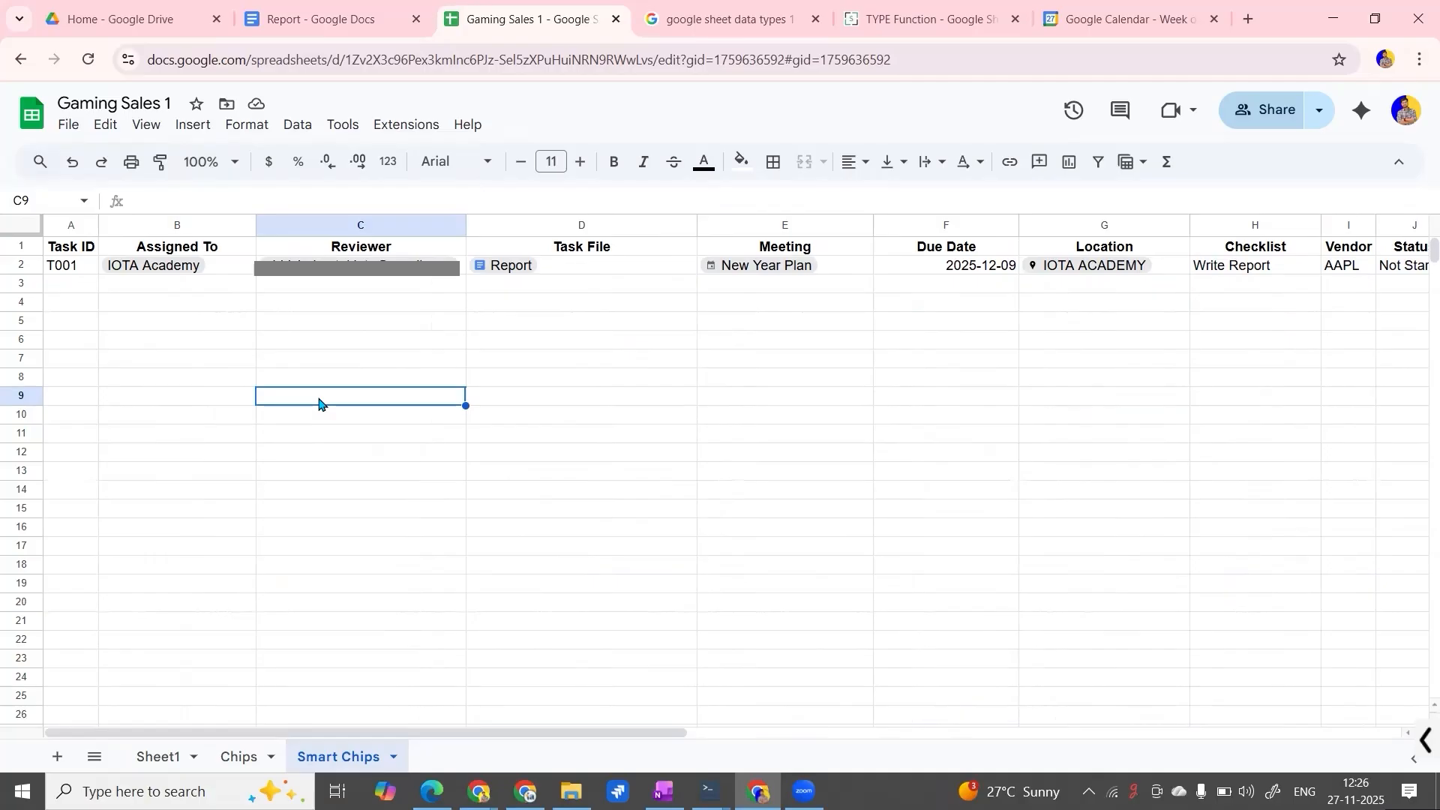
pyautogui.write('@')
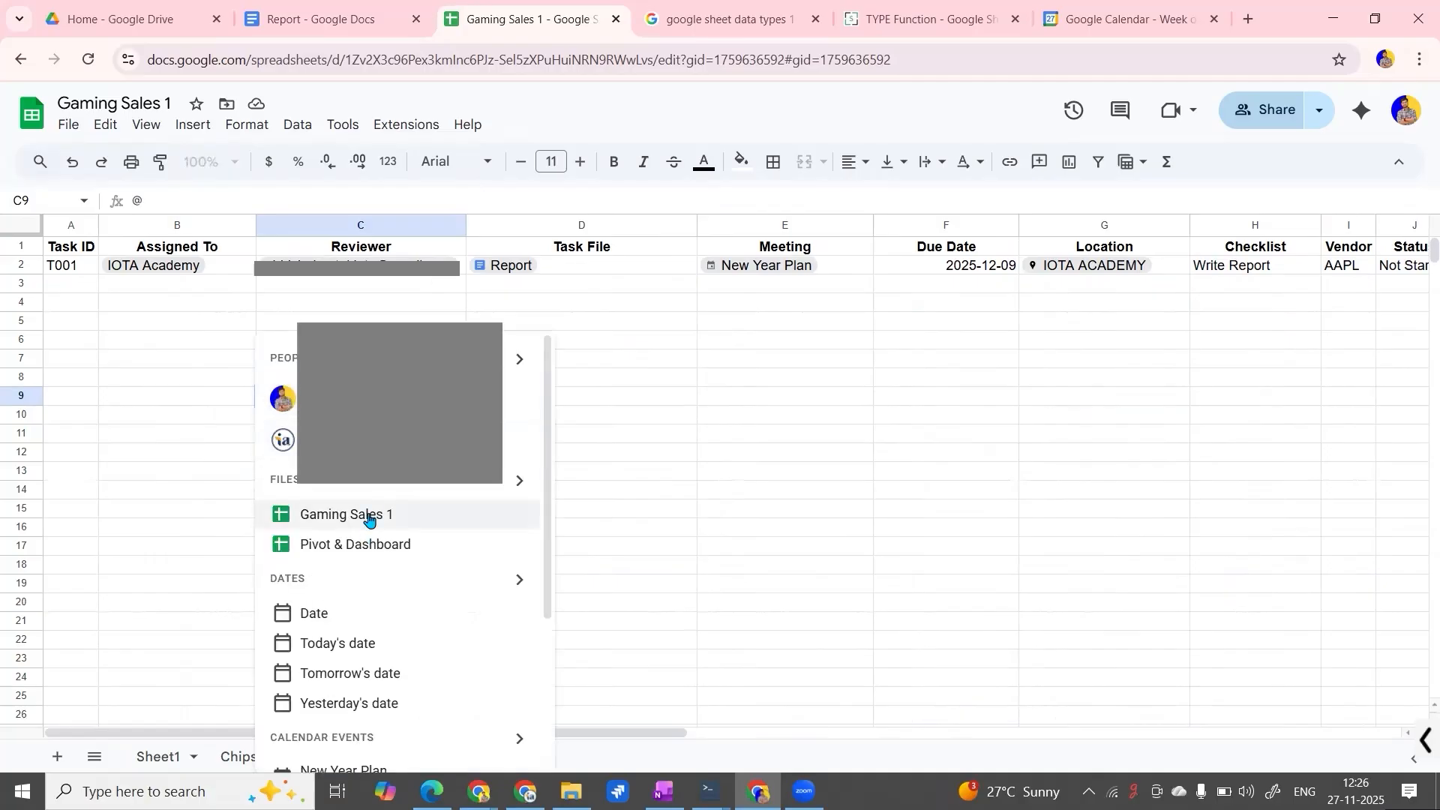
pyautogui.scroll(-1, 375, 562)
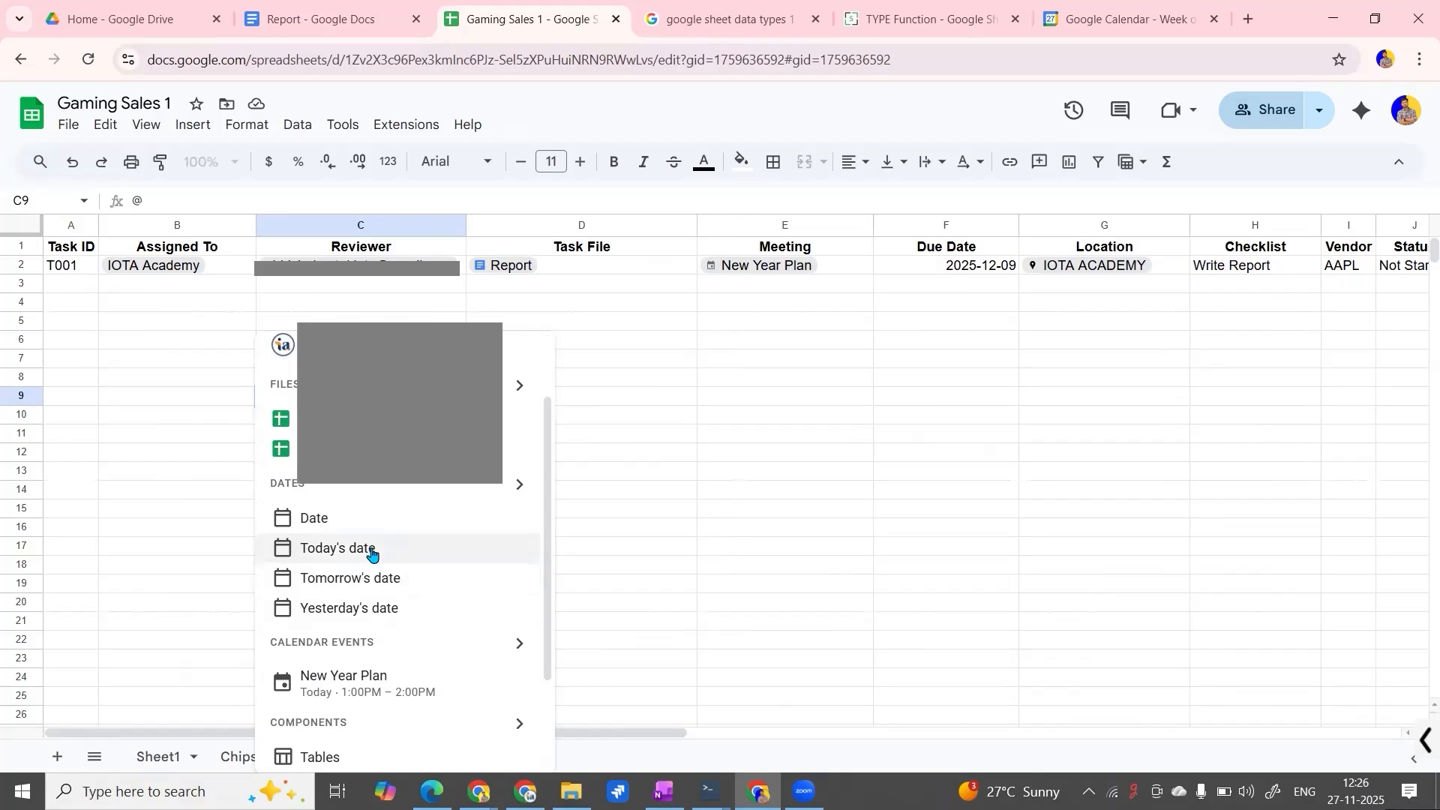
pyautogui.scroll(-1, 371, 554)
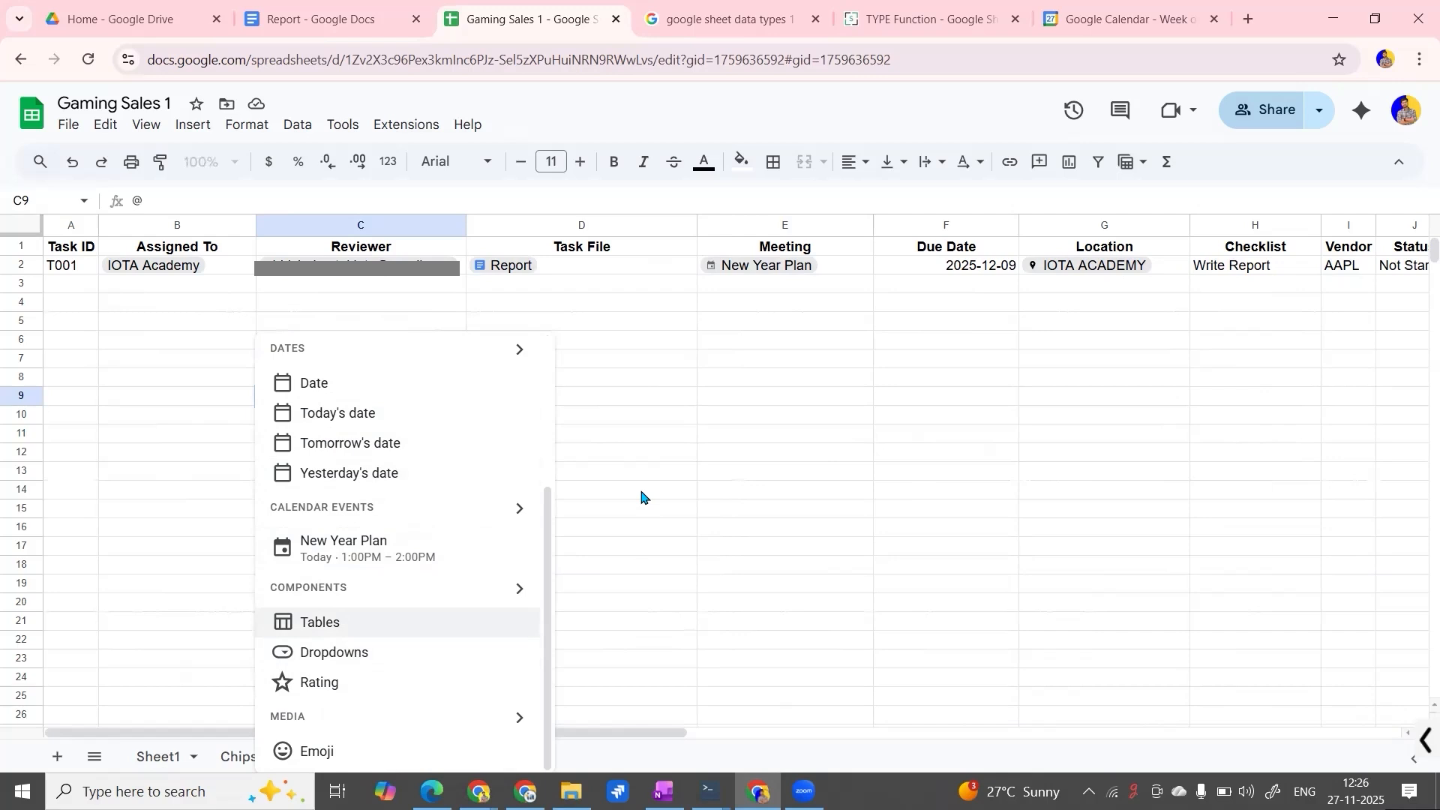
pyautogui.press('BackSpace')
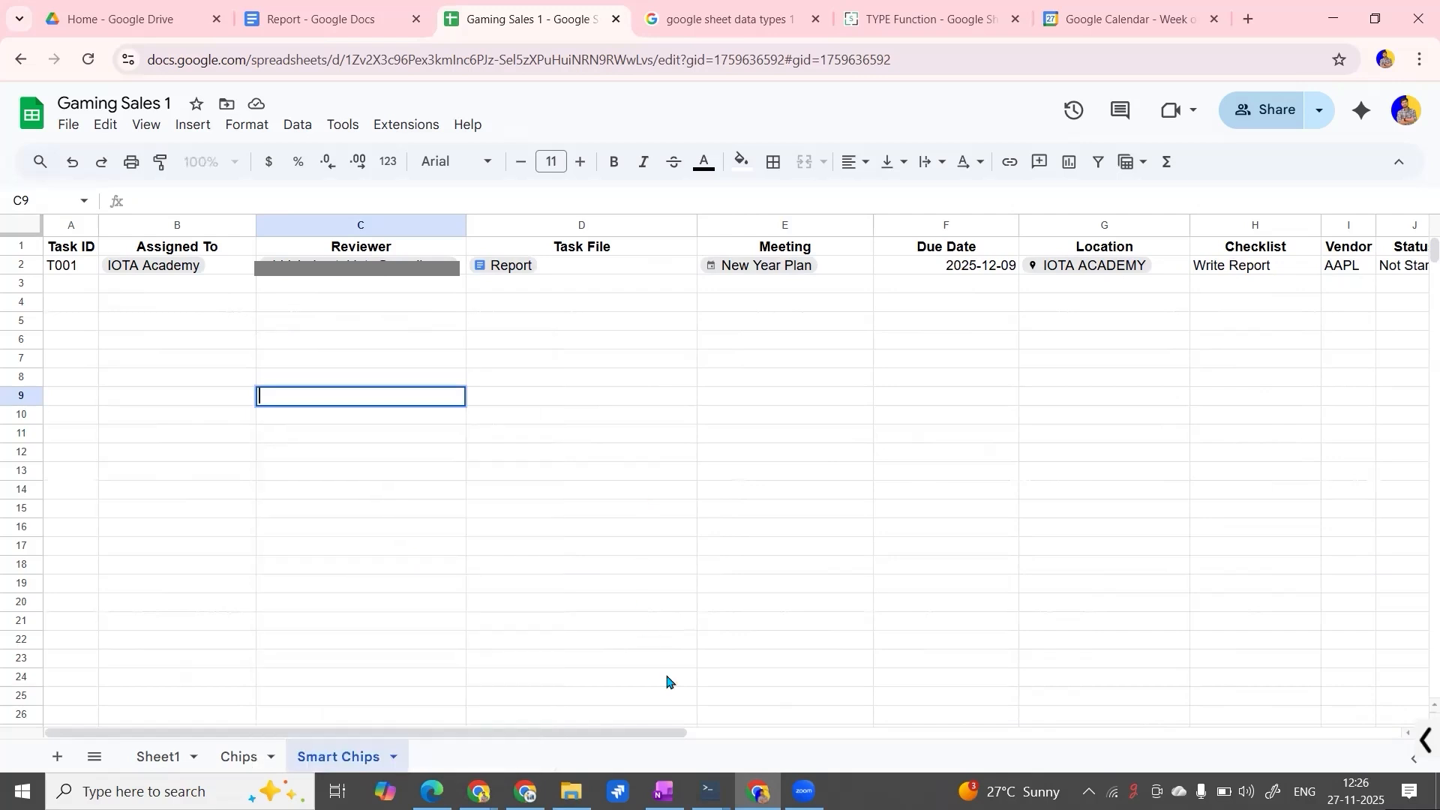
# Replace the text in Checklist cell H2 with @ and look through the available preset dropdowns.
pyautogui.moveTo(669, 733); pyautogui.dragTo(1001, 732)
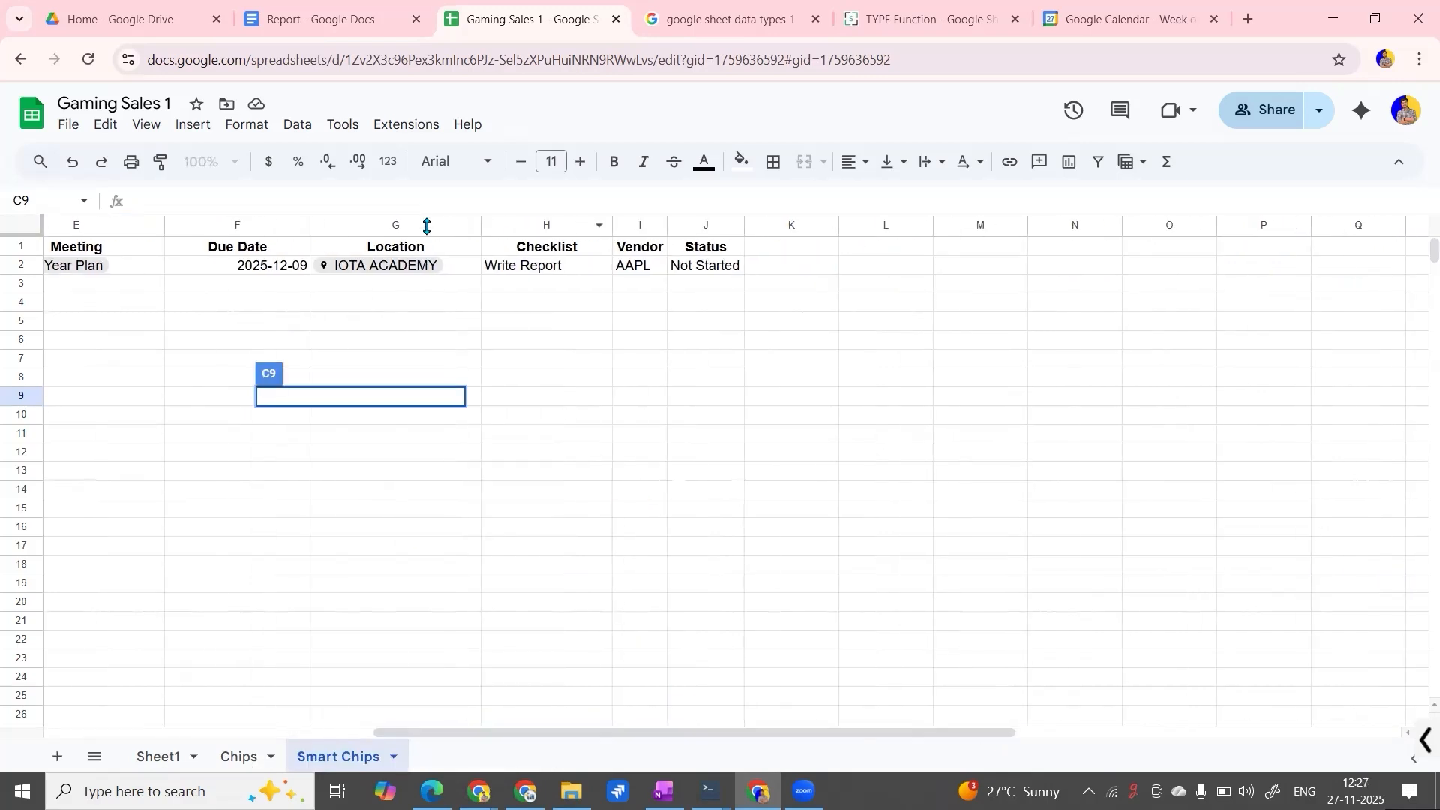
pyautogui.click(566, 270)
pyautogui.write('@')
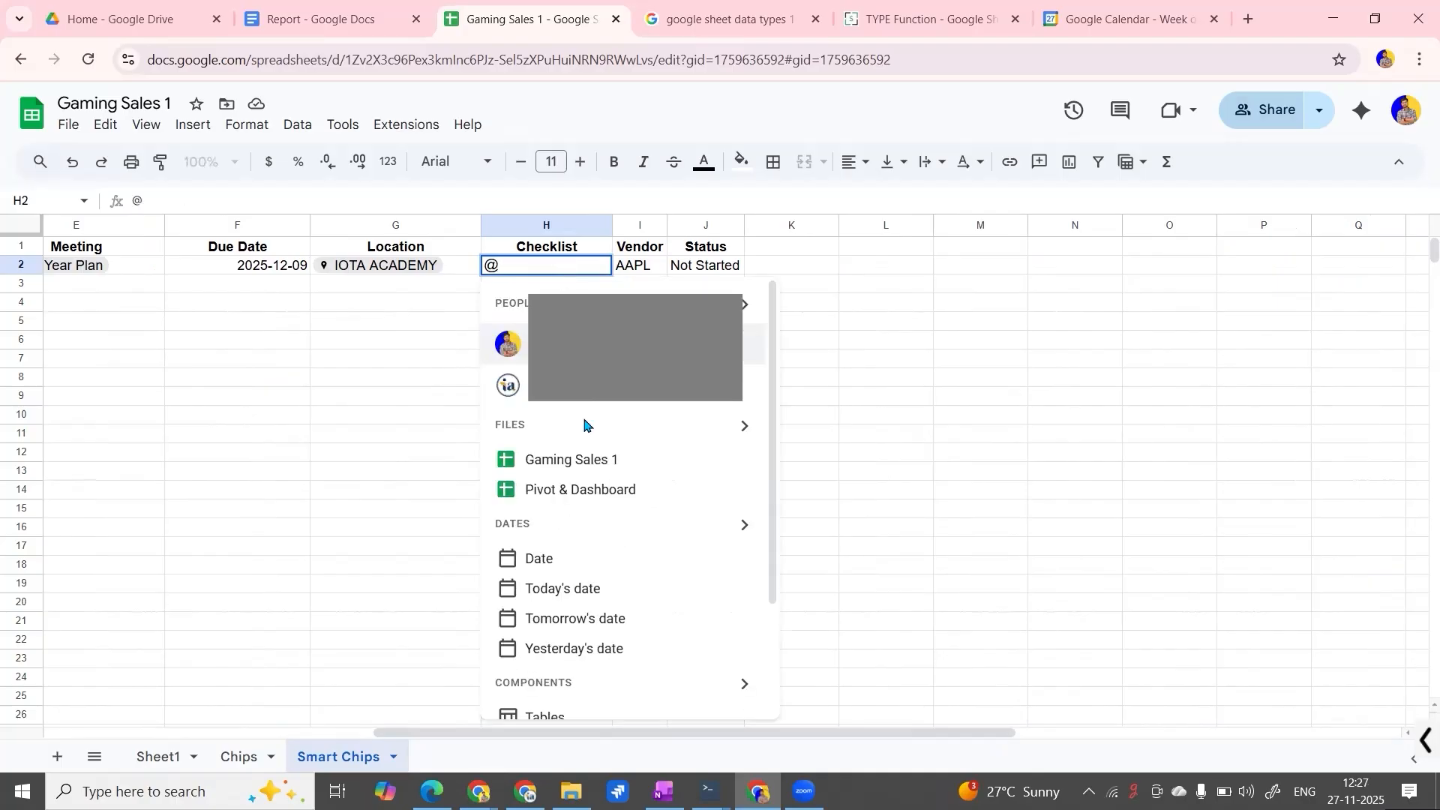
pyautogui.scroll(-3, 598, 616)
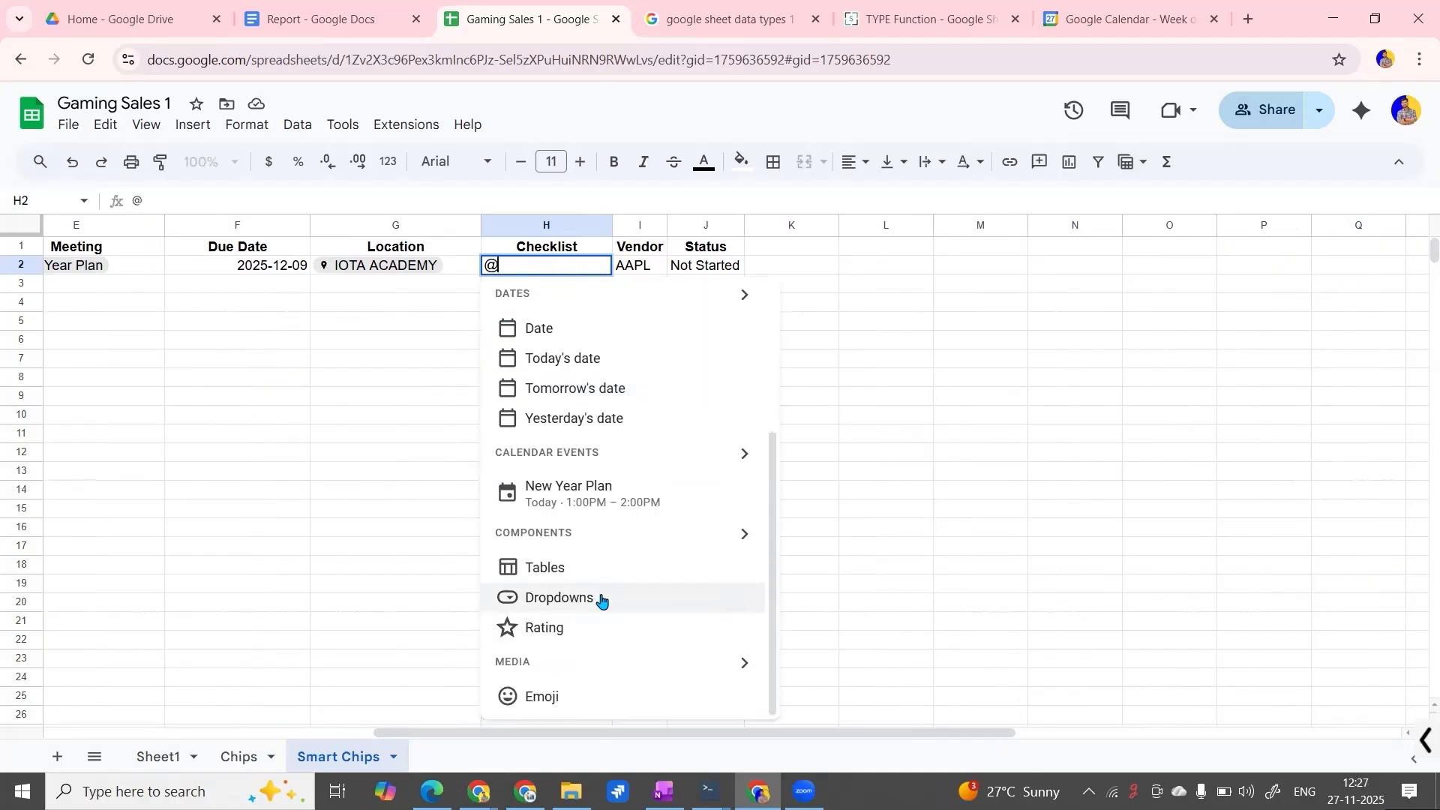
pyautogui.click(601, 599)
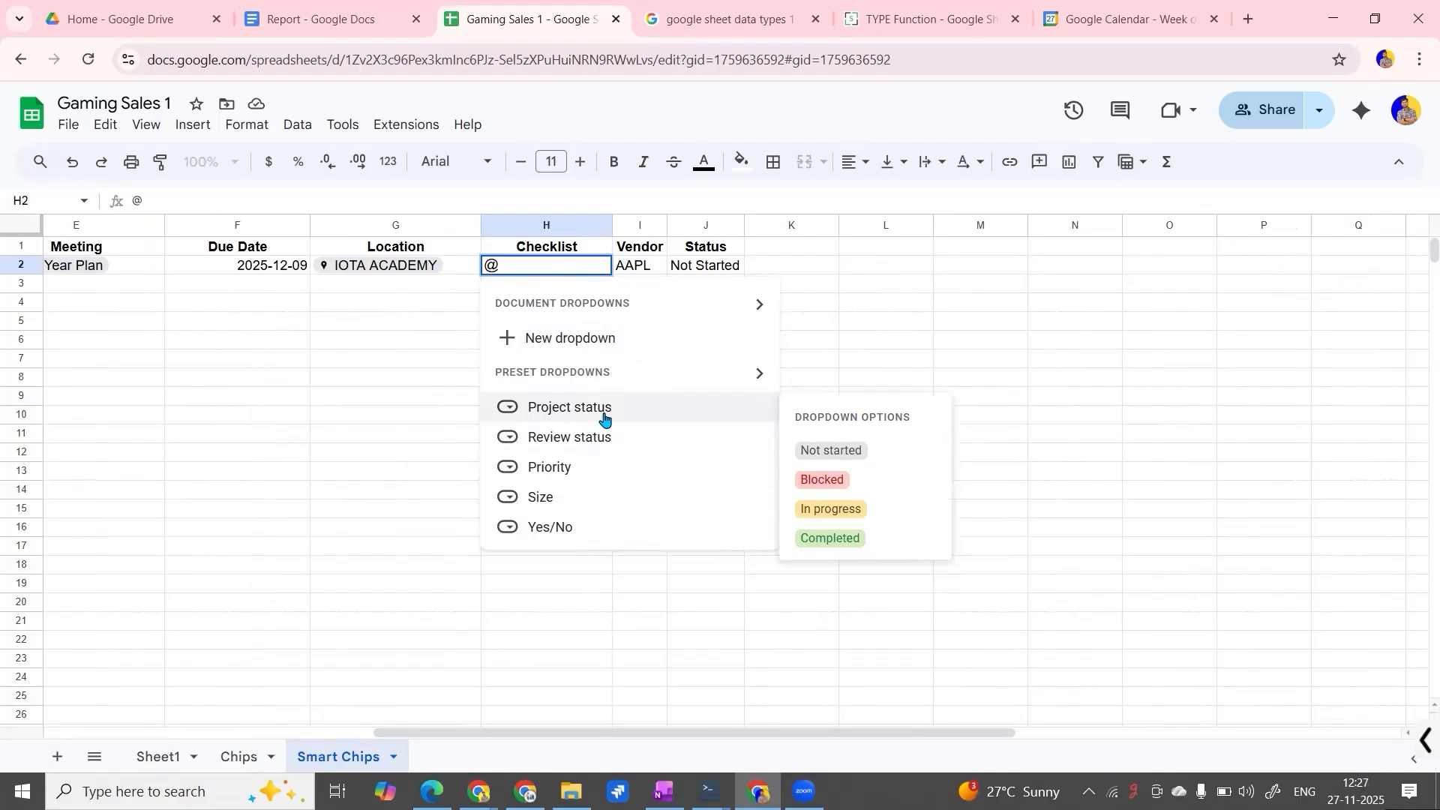
# Insert the preset Project status dropdown chip in Status cell J2.
pyautogui.click(701, 267)
pyautogui.write('@')
pyautogui.scroll(-4, 777, 581)
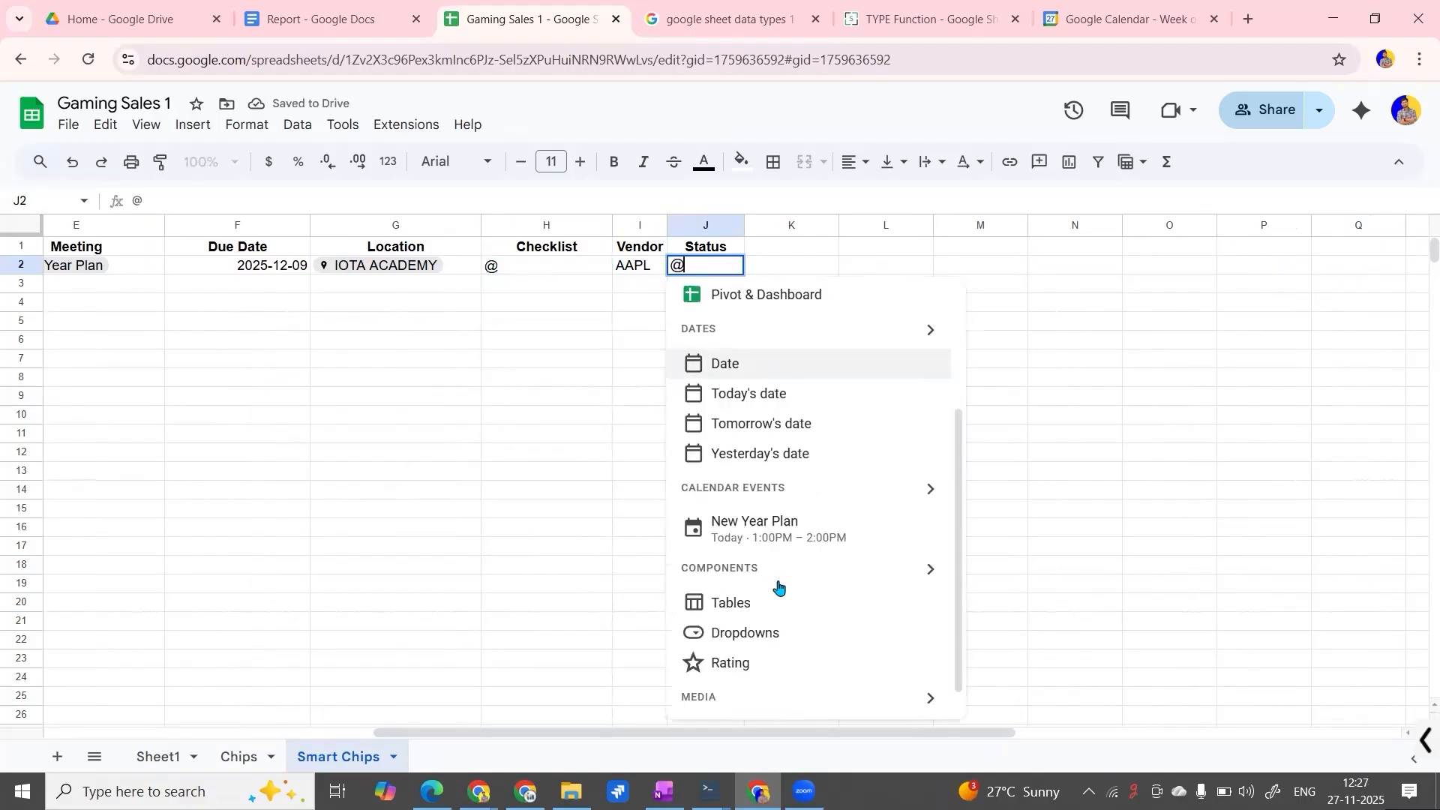
pyautogui.click(780, 600)
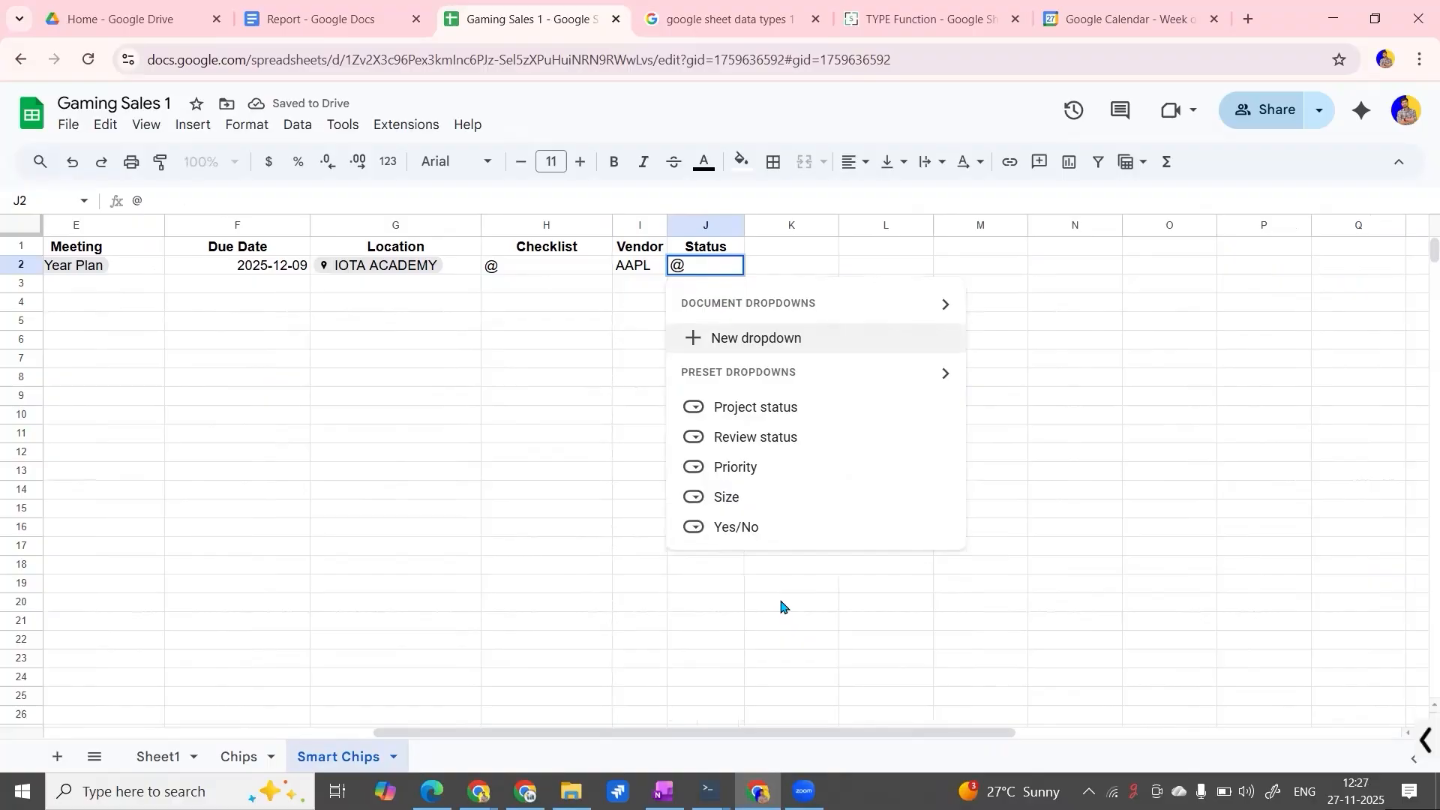
pyautogui.click(782, 407)
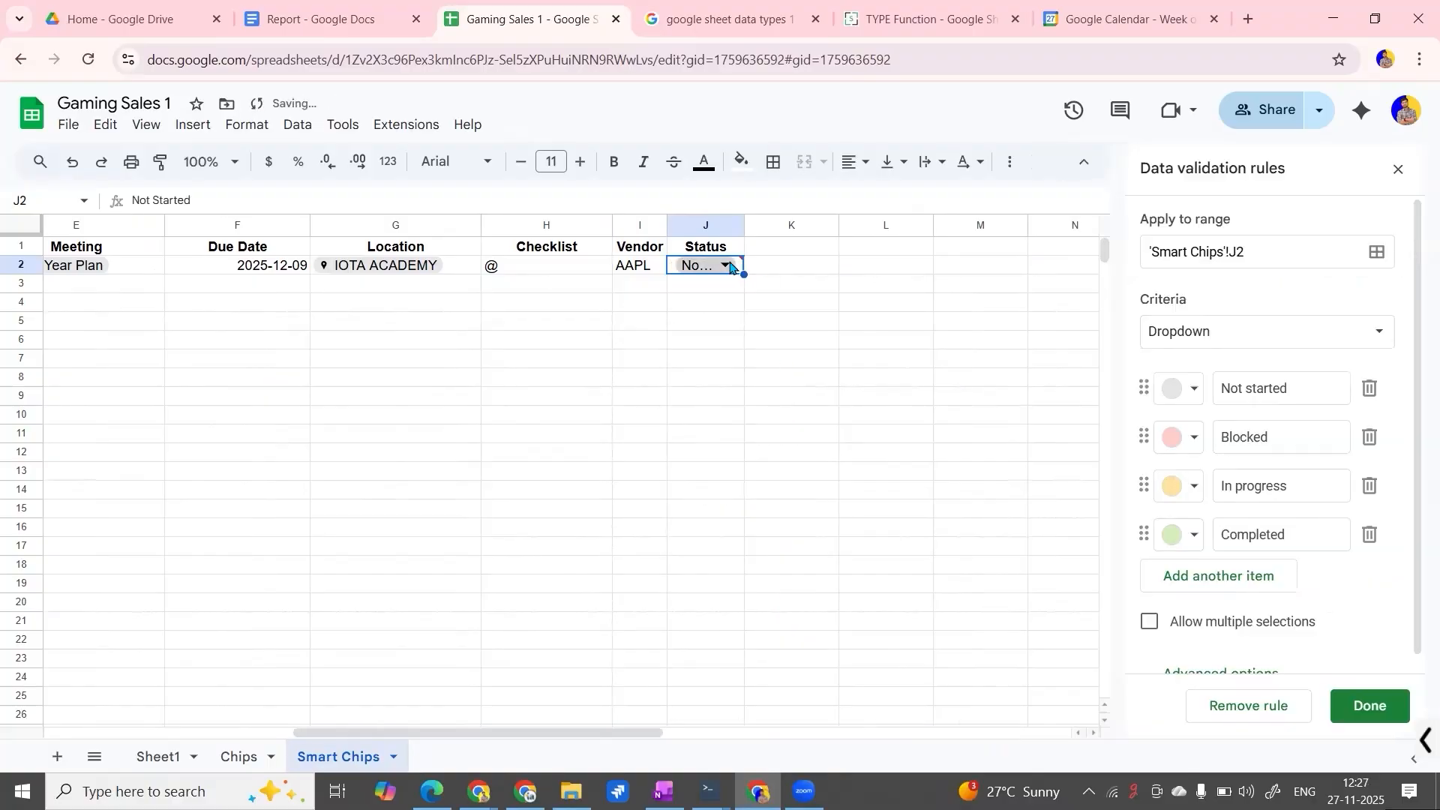
# Set the status in J2 to In progress and widen the Status column.
pyautogui.click(727, 263)
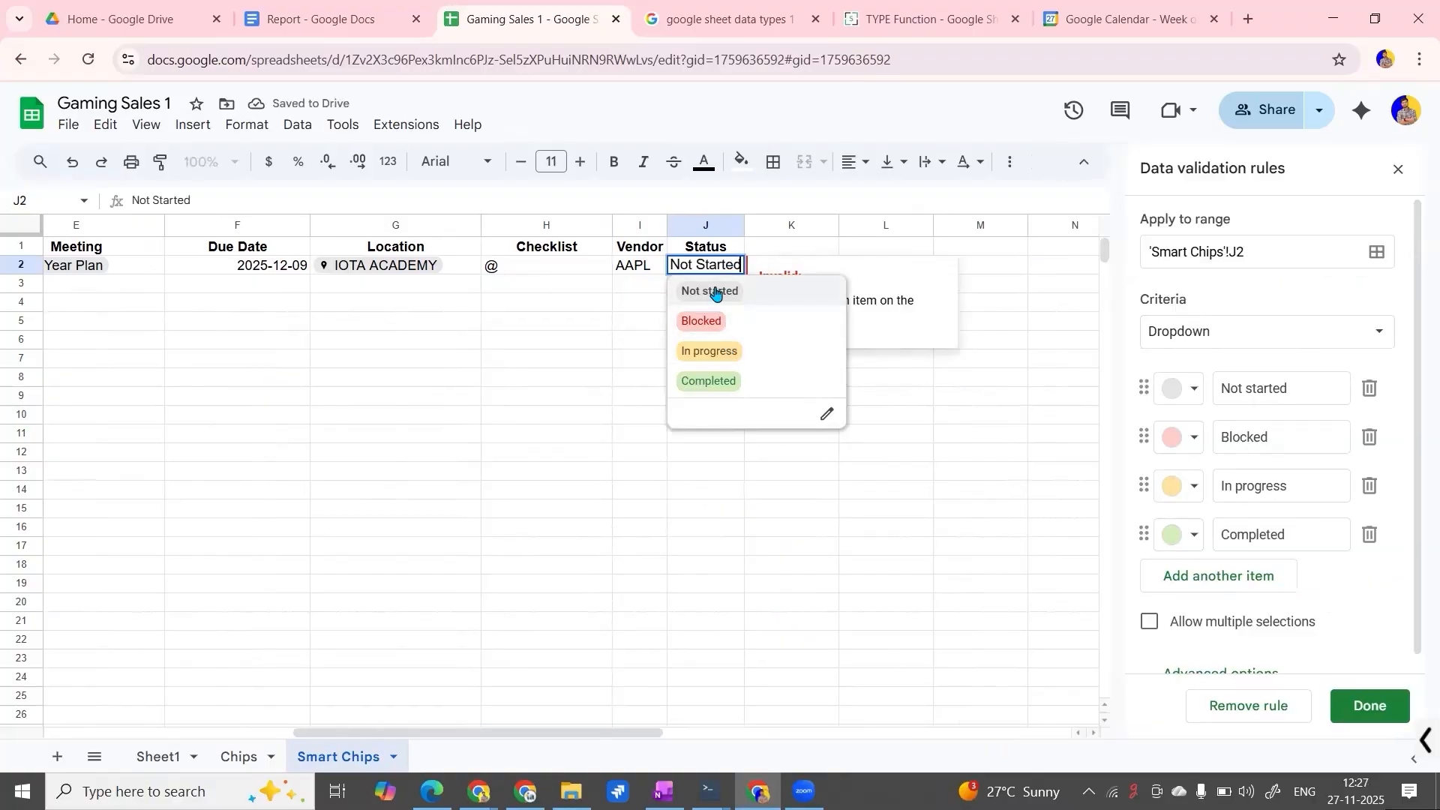
pyautogui.click(716, 353)
pyautogui.moveTo(745, 226); pyautogui.dragTo(778, 225)
pyautogui.click(645, 265)
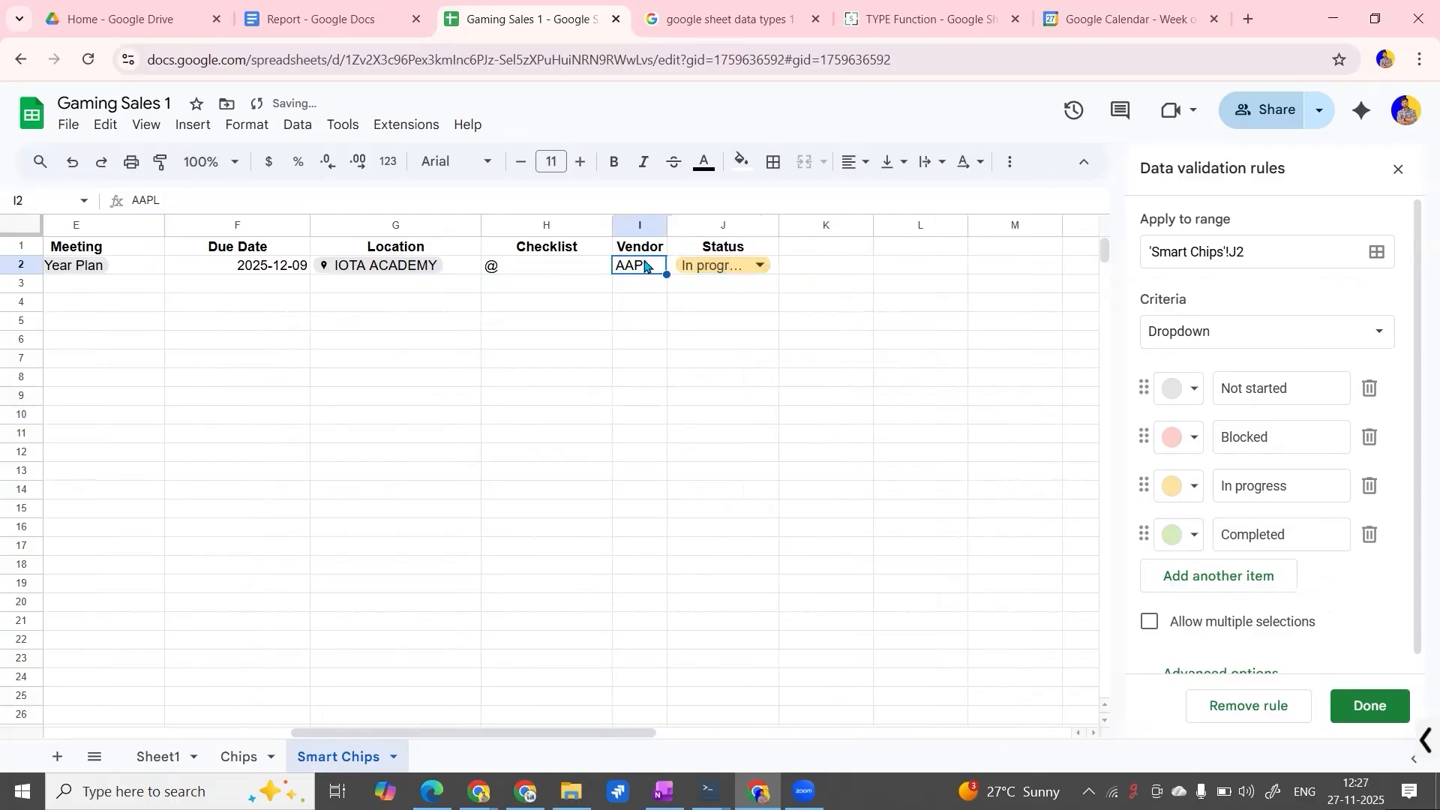
pyautogui.click(584, 269)
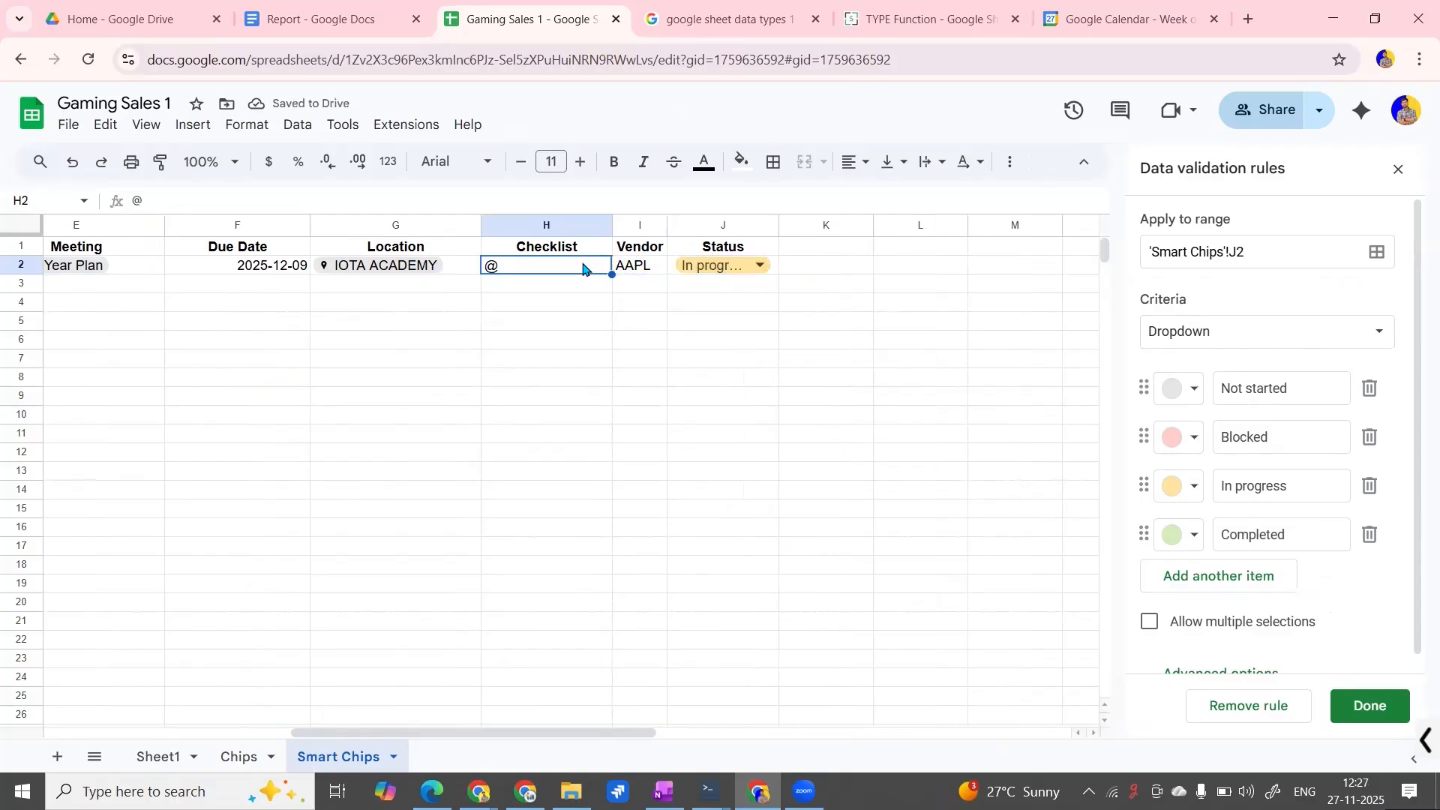
pyautogui.doubleClick(583, 264)
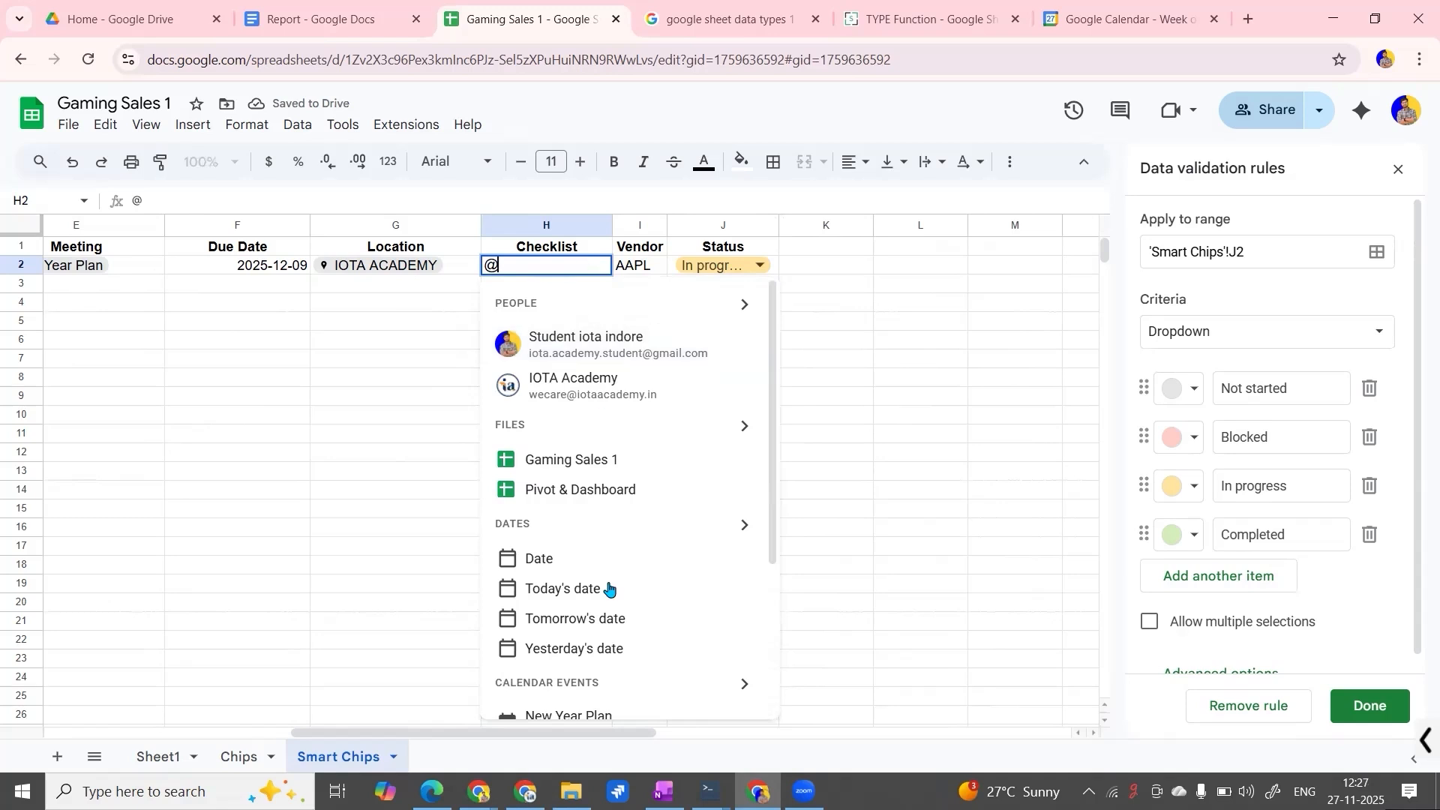
pyautogui.scroll(-3, 610, 636)
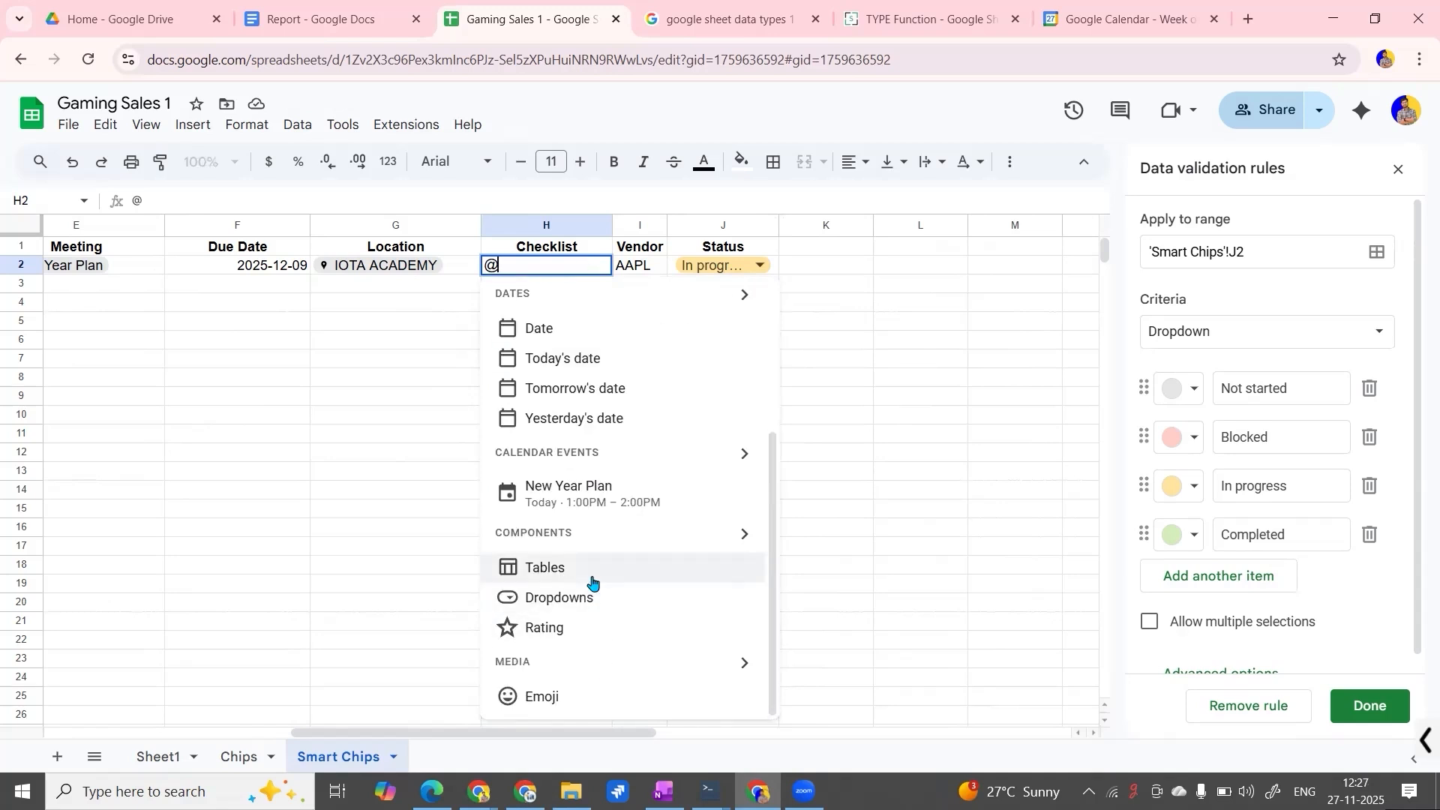
pyautogui.click(600, 599)
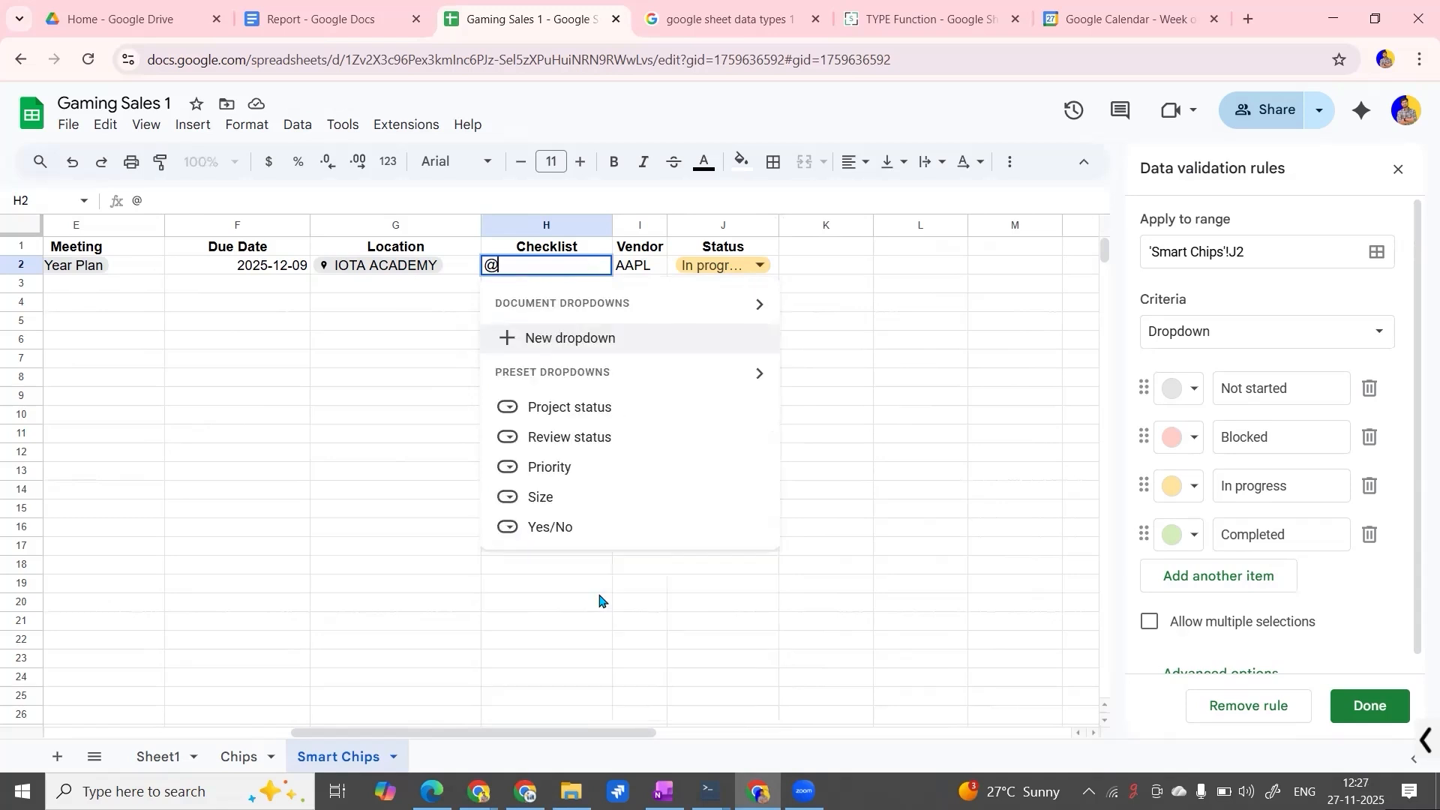
pyautogui.click(569, 338)
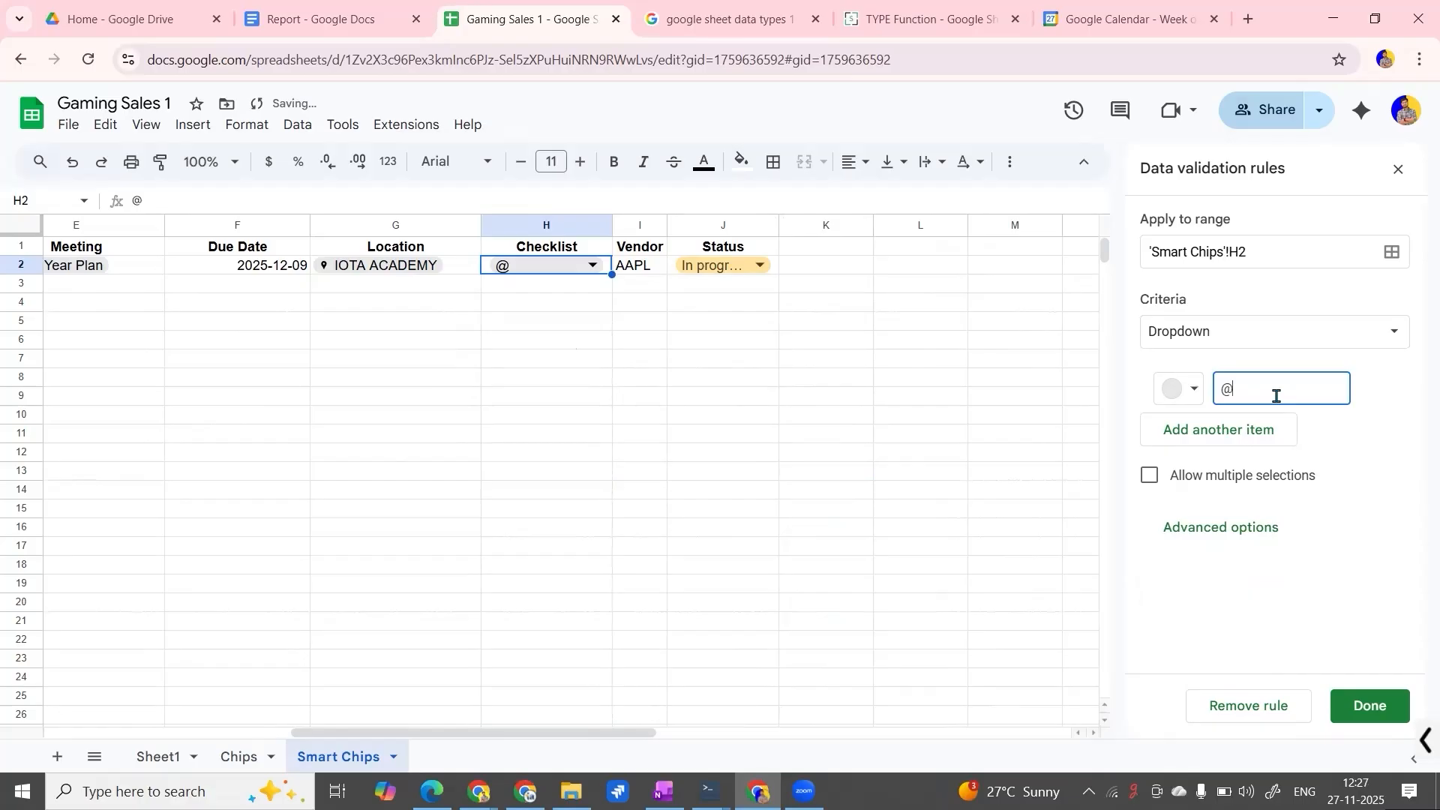
pyautogui.write('Report')
pyautogui.click(1382, 704)
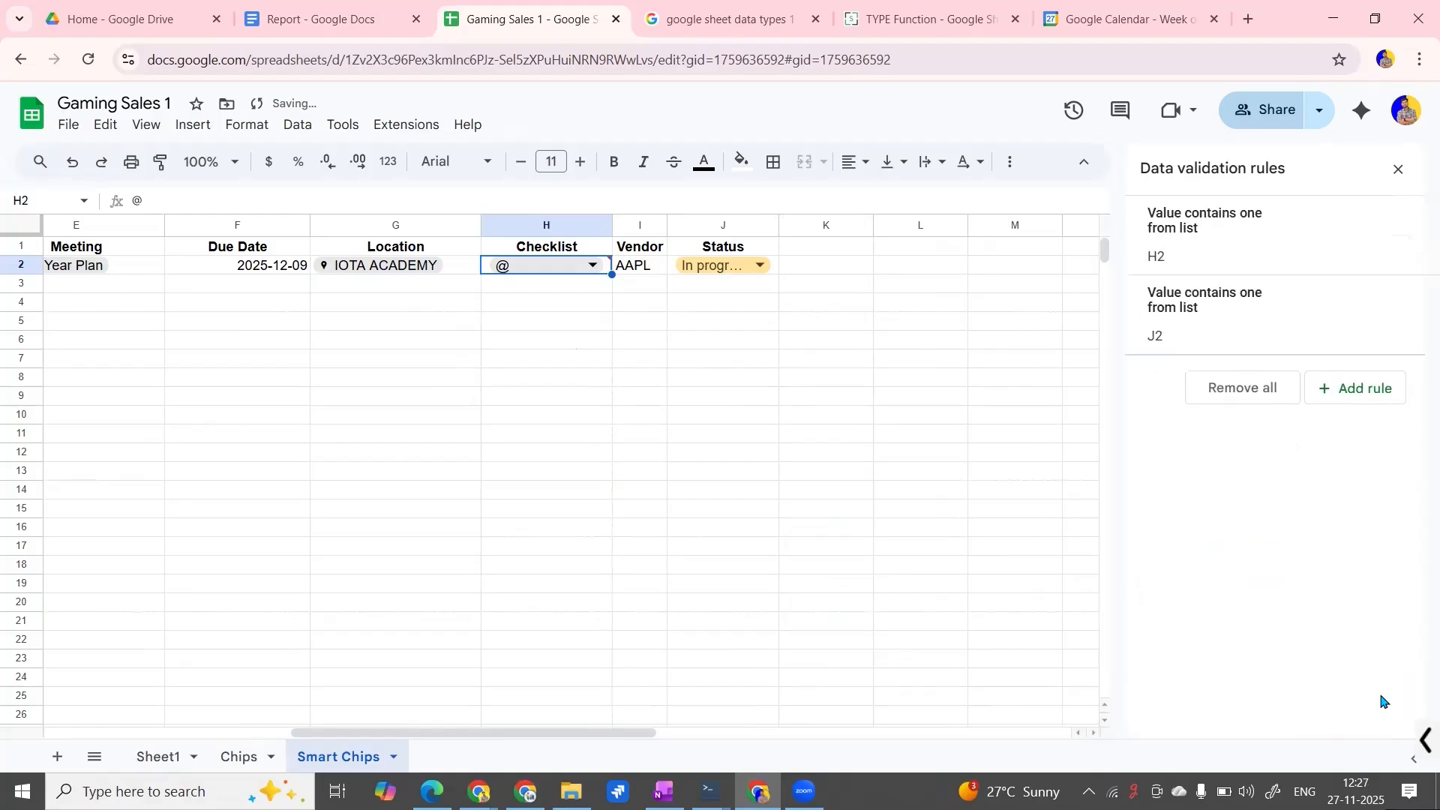
pyautogui.doubleClick(600, 268)
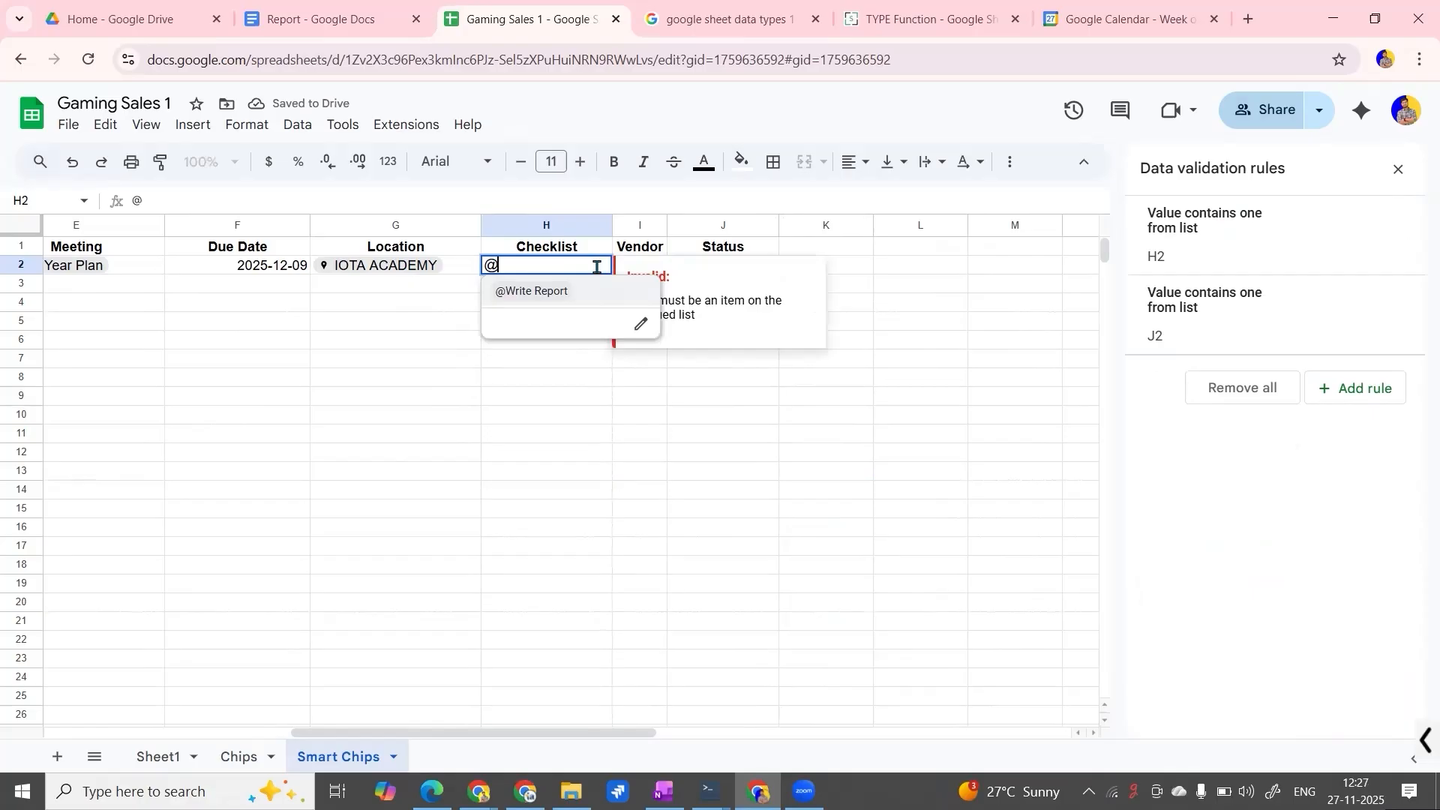
pyautogui.click(524, 292)
pyautogui.click(553, 321)
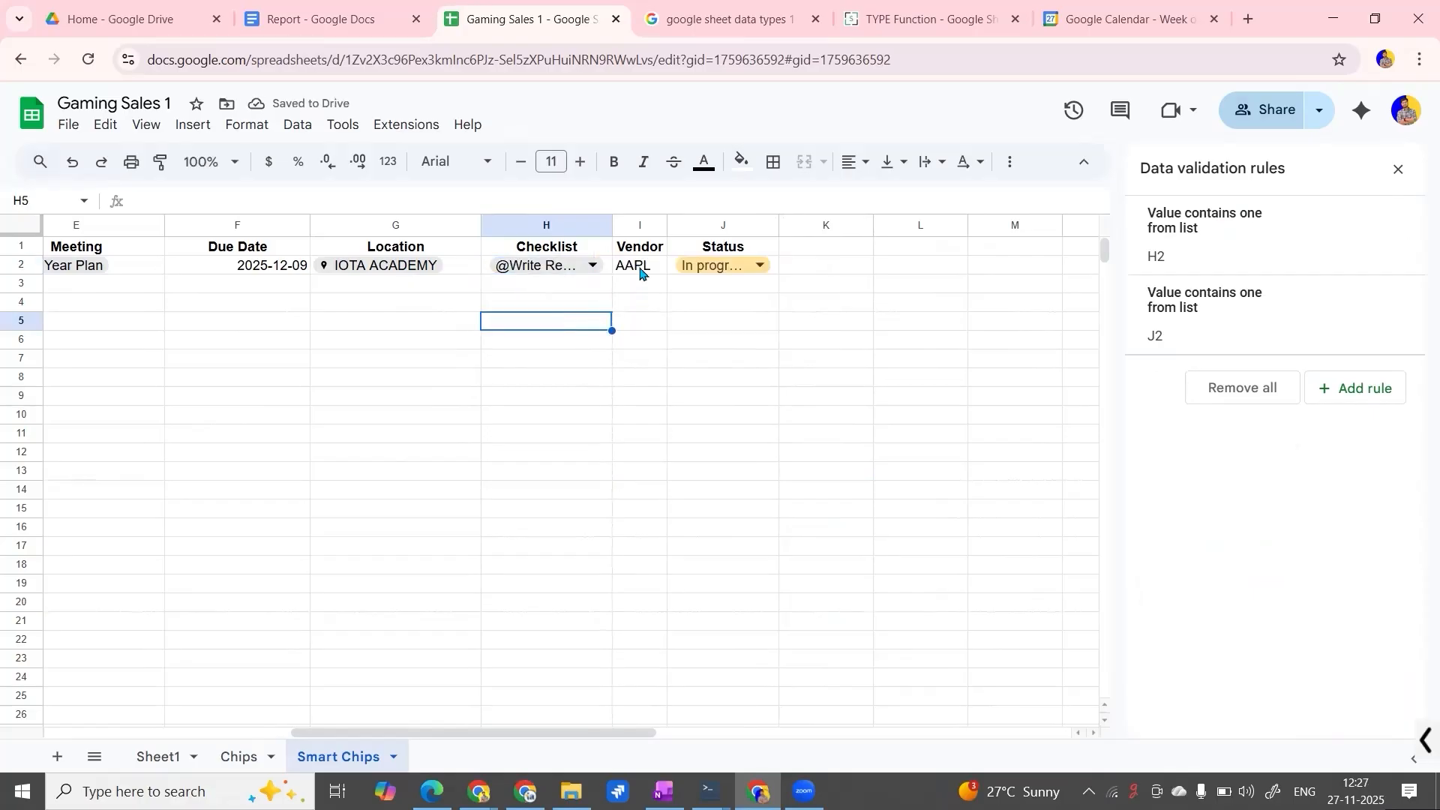
# Insert a rating chip in cell C6 and set it to two stars.
pyautogui.click(635, 272)
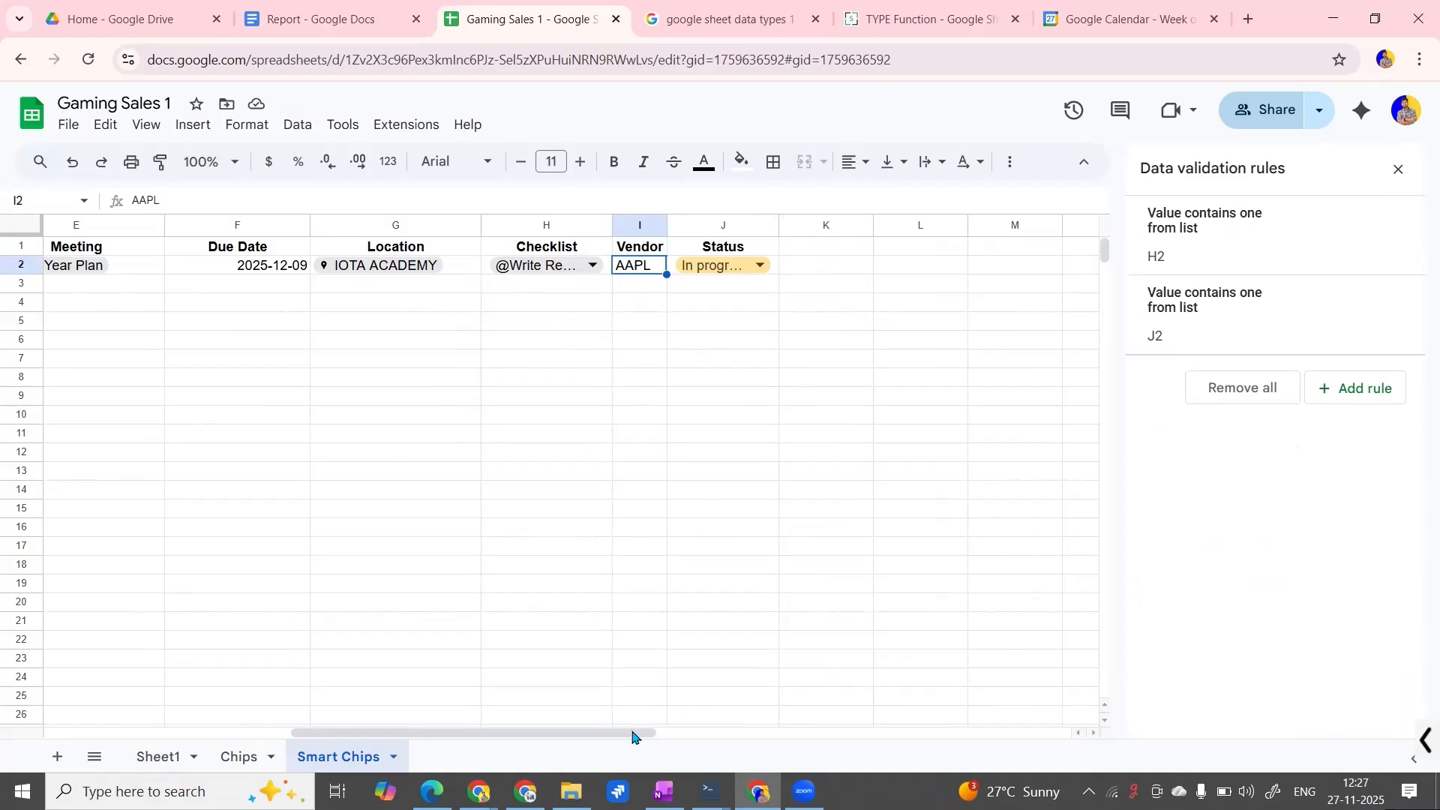
pyautogui.moveTo(632, 737); pyautogui.dragTo(387, 736)
pyautogui.click(367, 347)
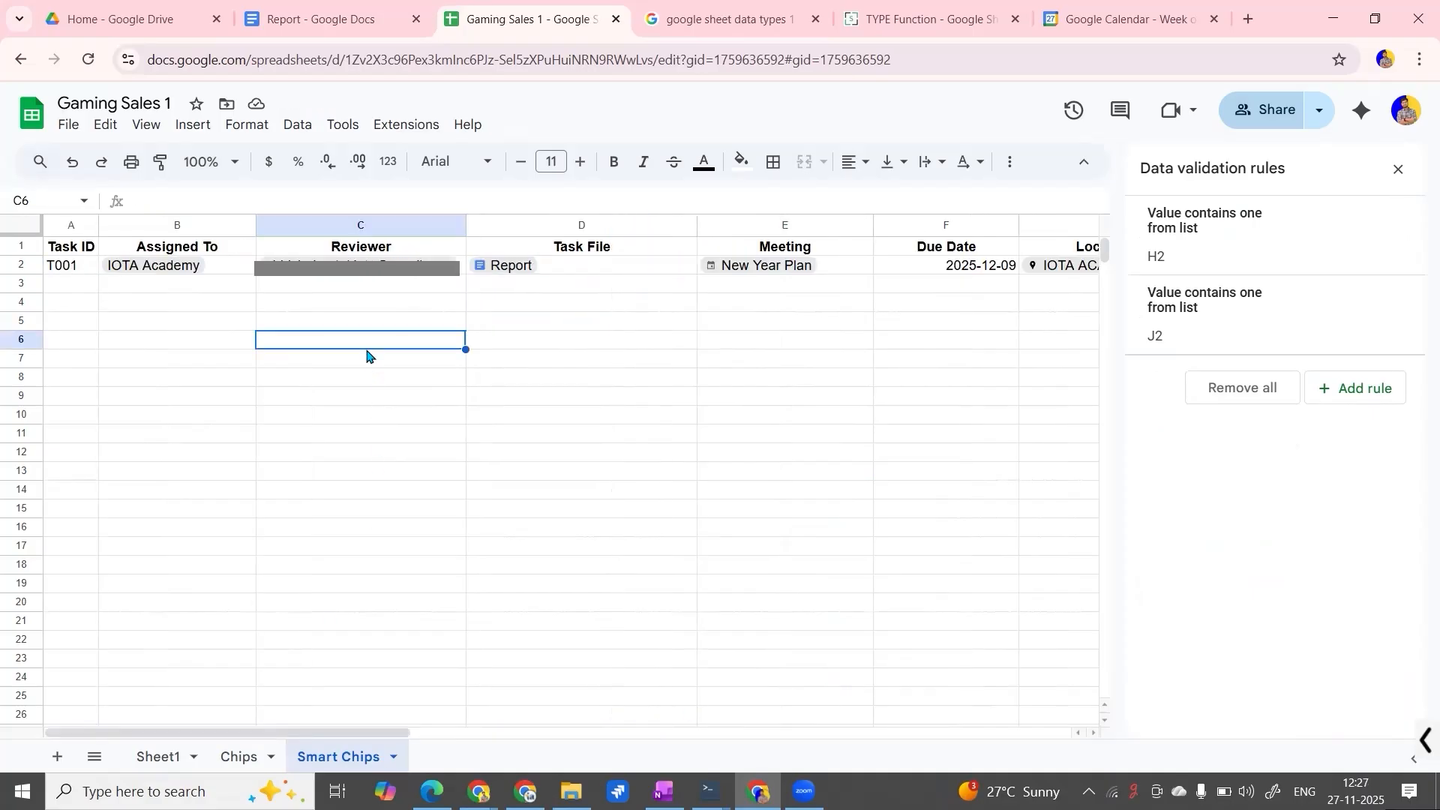
pyautogui.write('@')
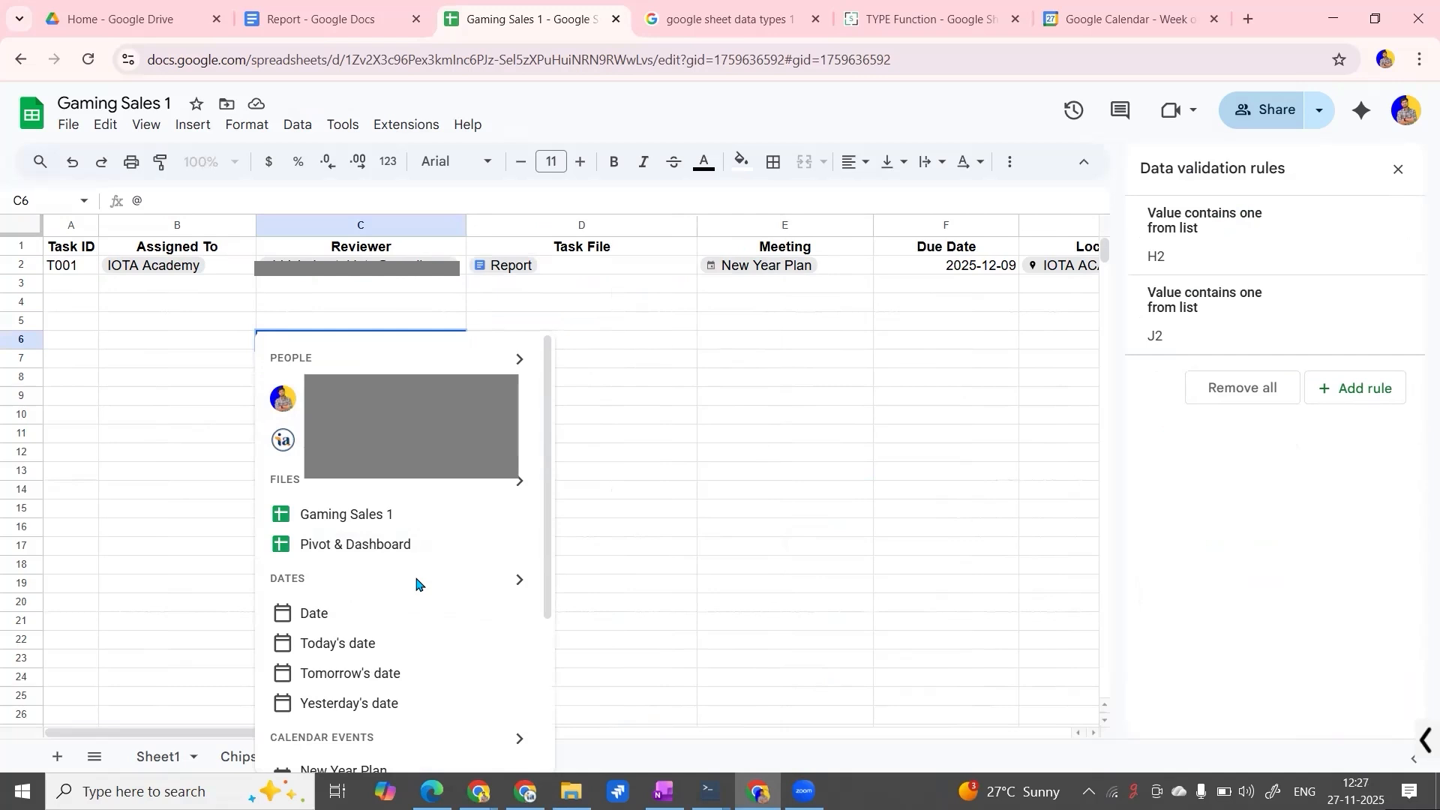
pyautogui.scroll(-3, 417, 583)
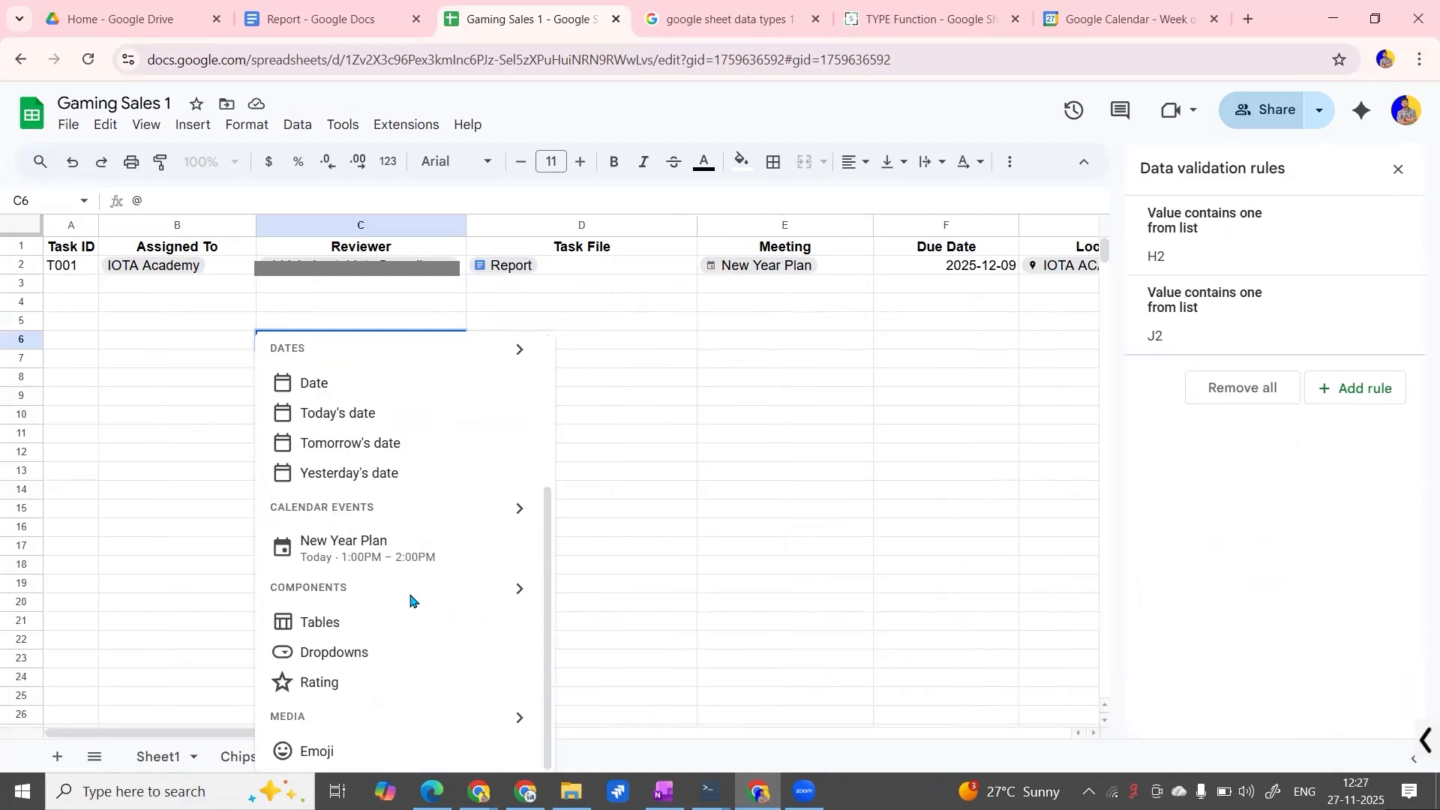
pyautogui.click(363, 685)
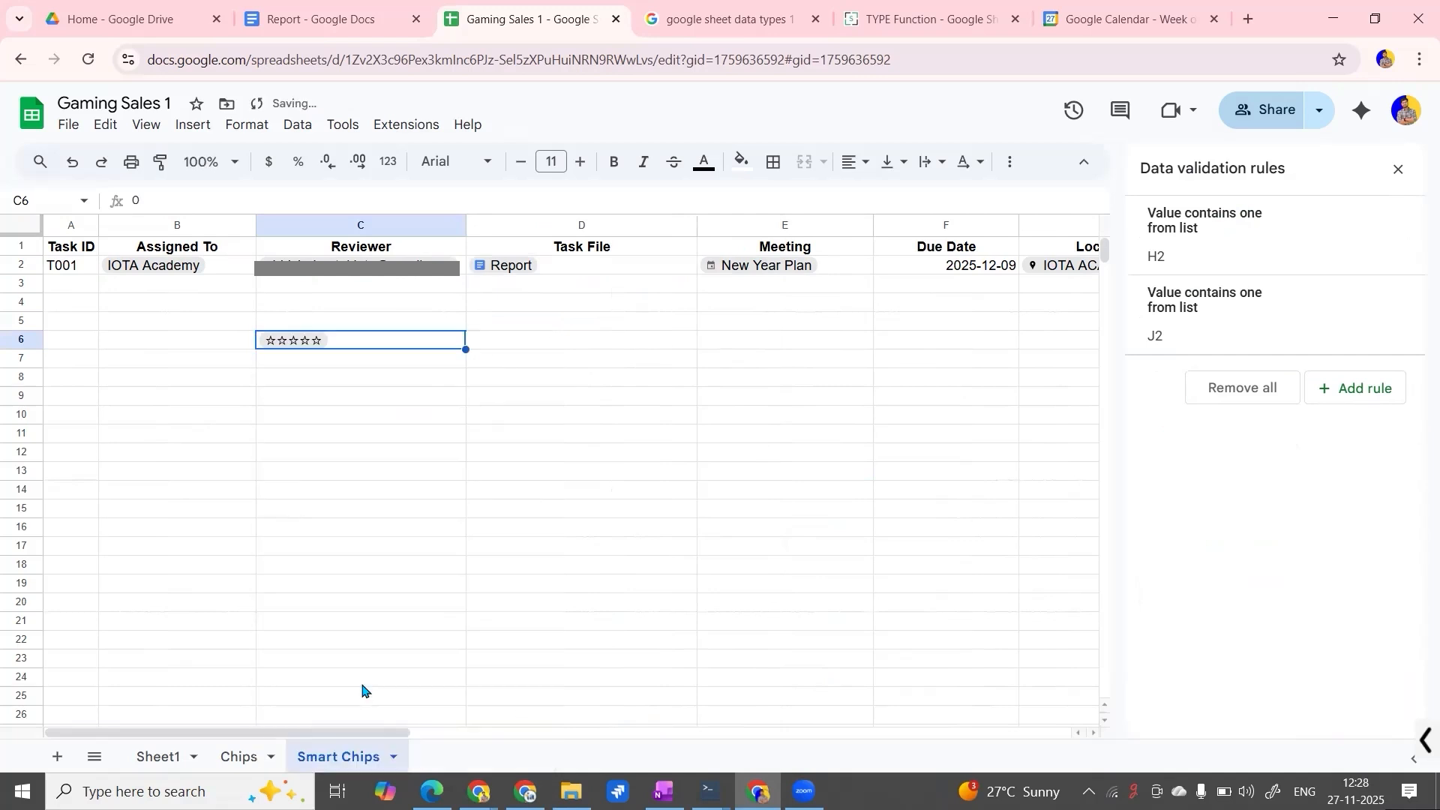
pyautogui.click(283, 340)
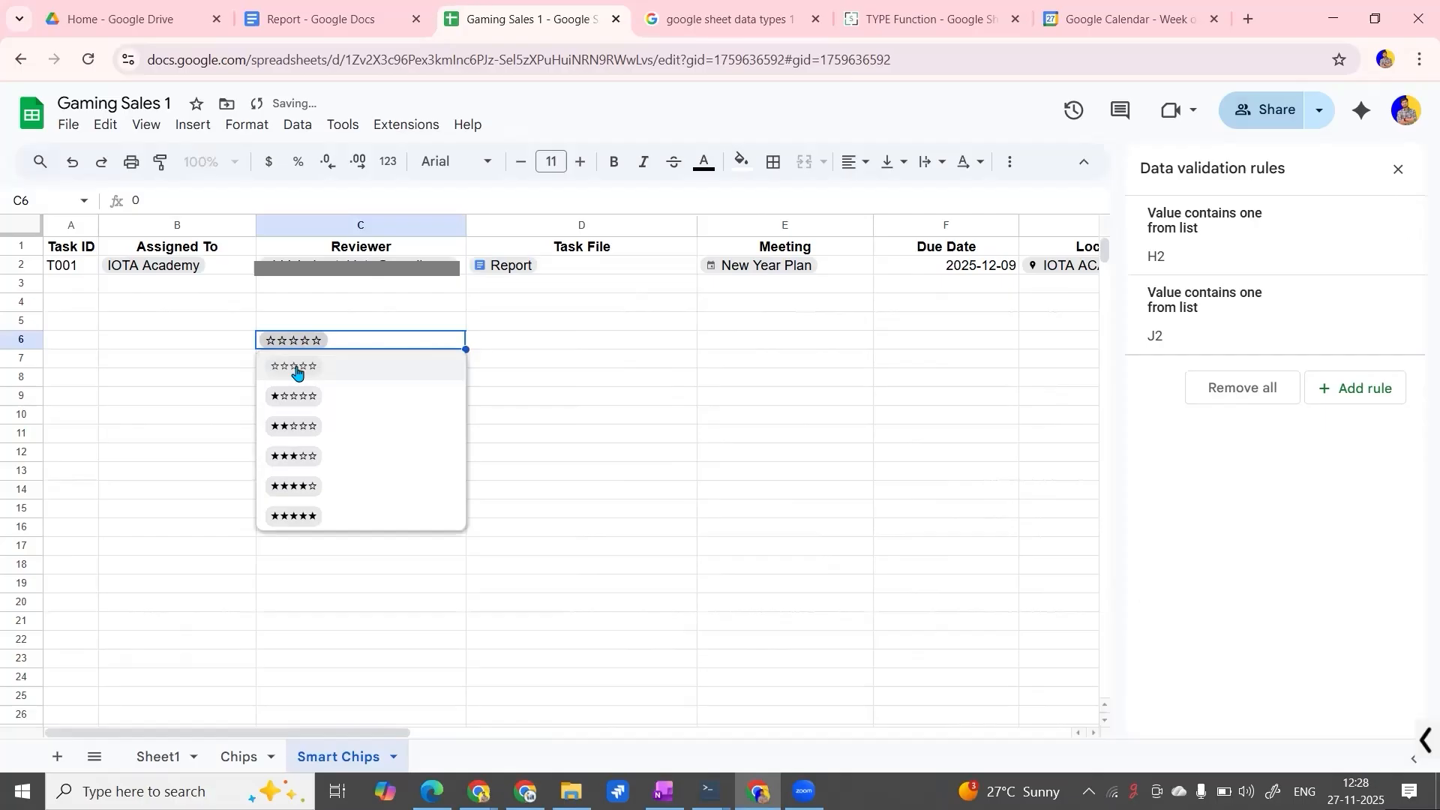
pyautogui.click(293, 426)
# Enter @ in cell C8 and look through the suggested people, files, dates, calendar events, components and media.
pyautogui.click(328, 384)
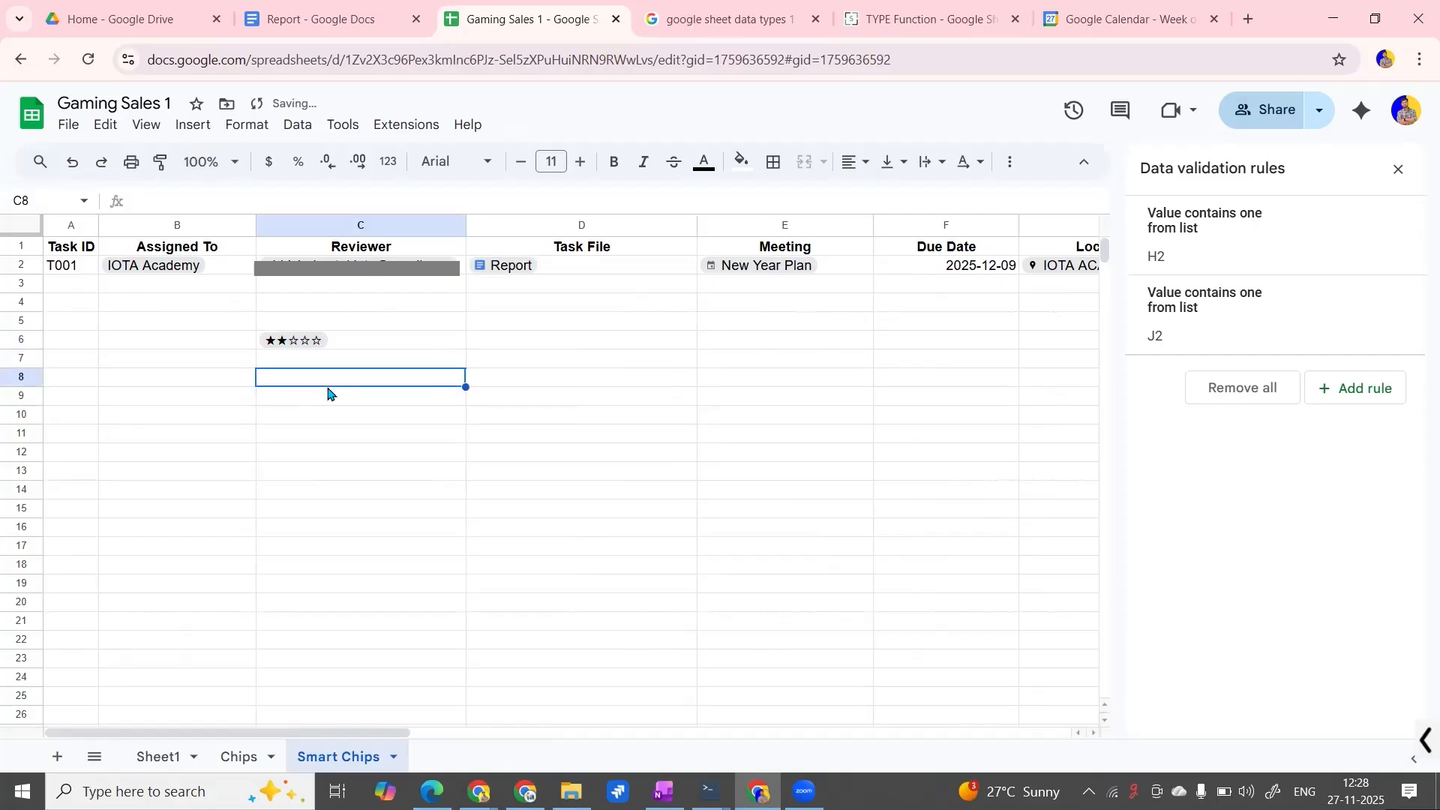
pyautogui.write('@')
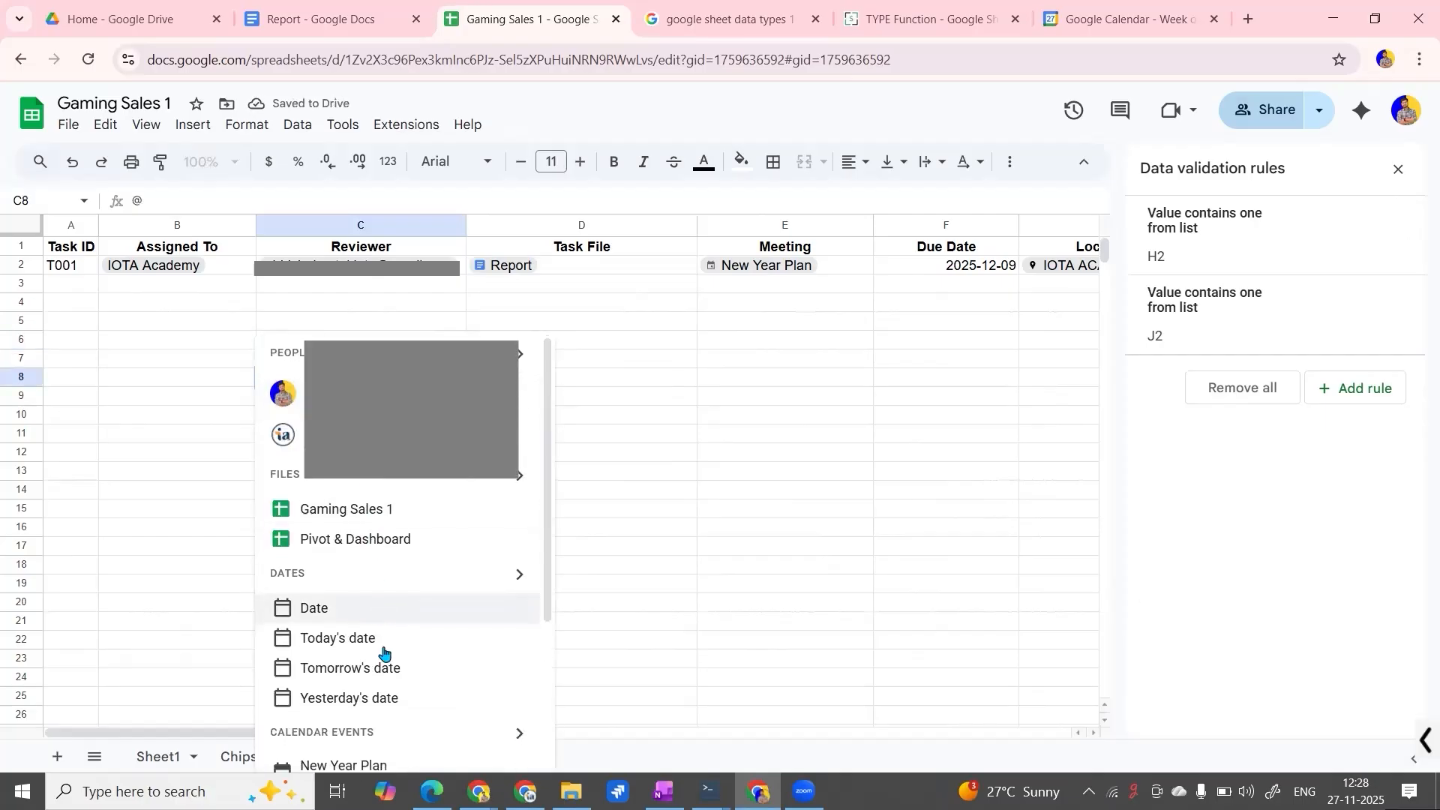
pyautogui.scroll(-3, 384, 655)
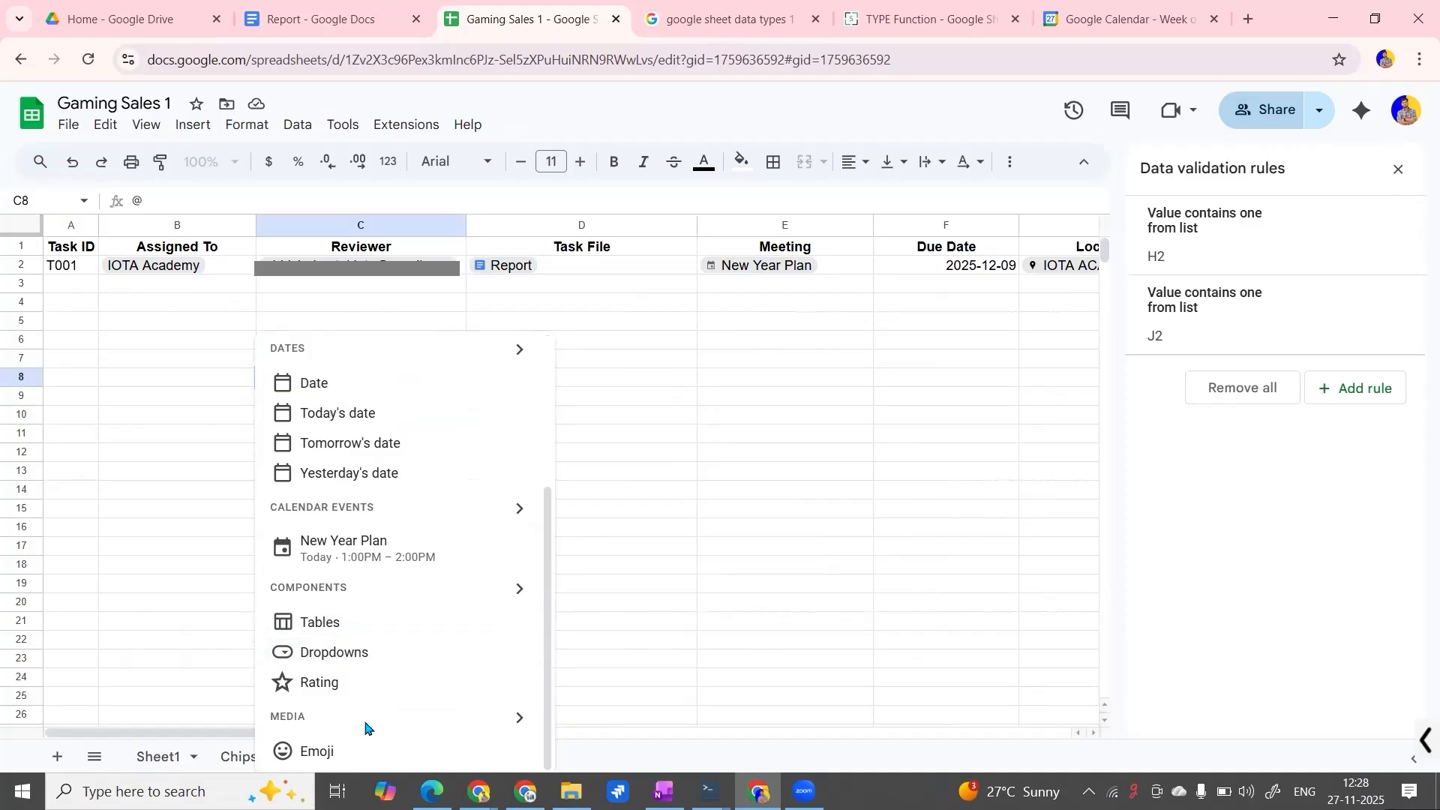
pyautogui.scroll(3, 366, 712)
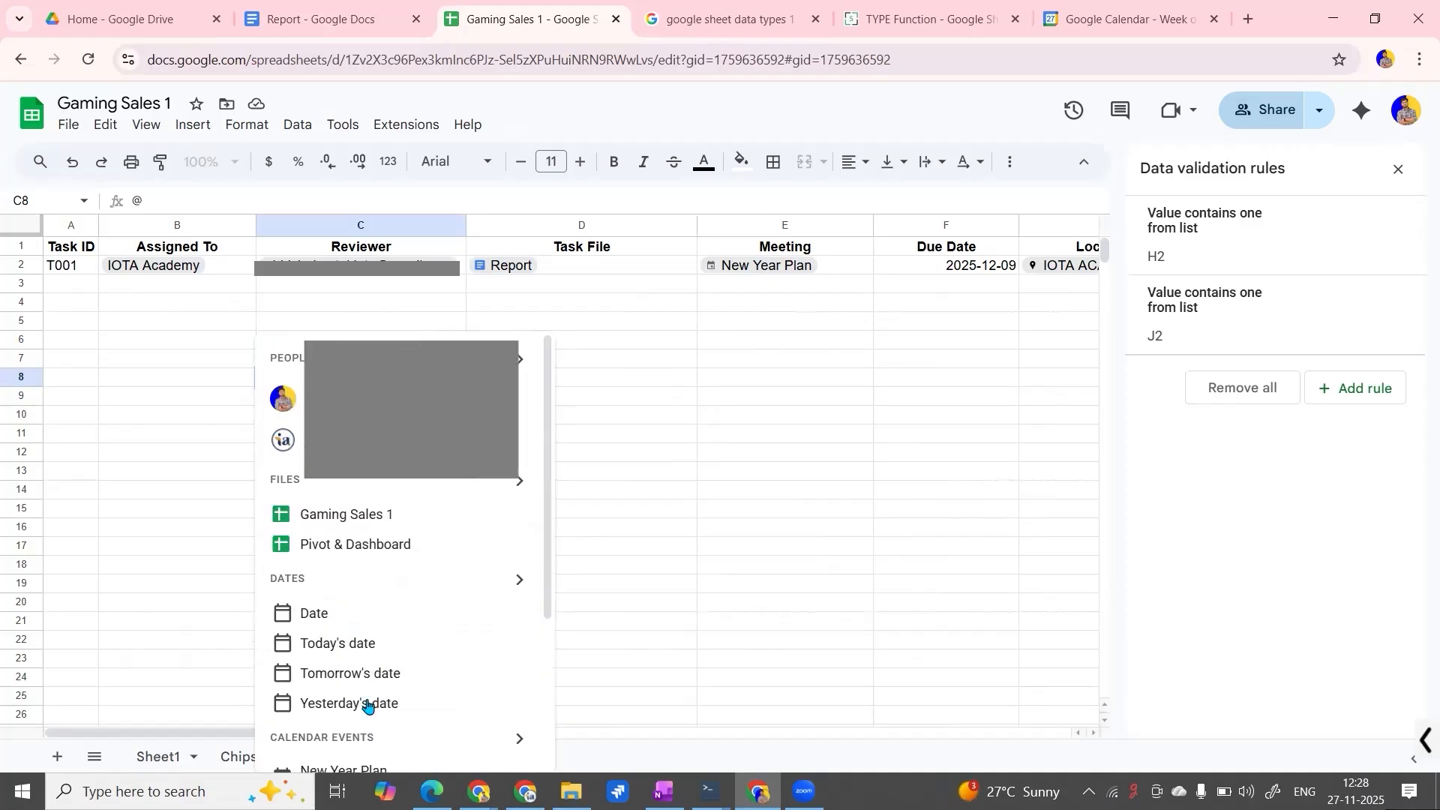
pyautogui.click(176, 302)
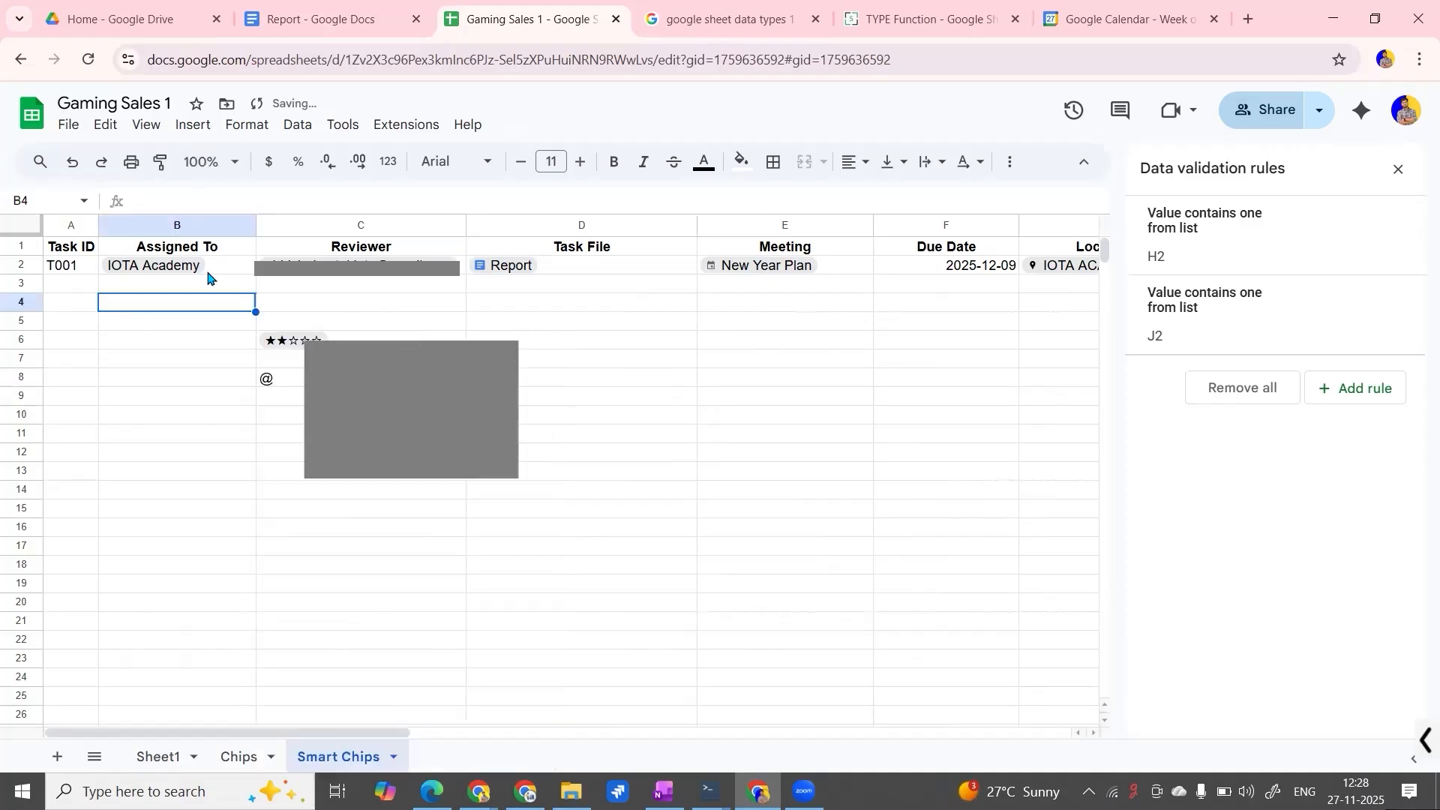
# Copy the IOTA Academy people chip from B2 into cell D10.
pyautogui.click(207, 270)
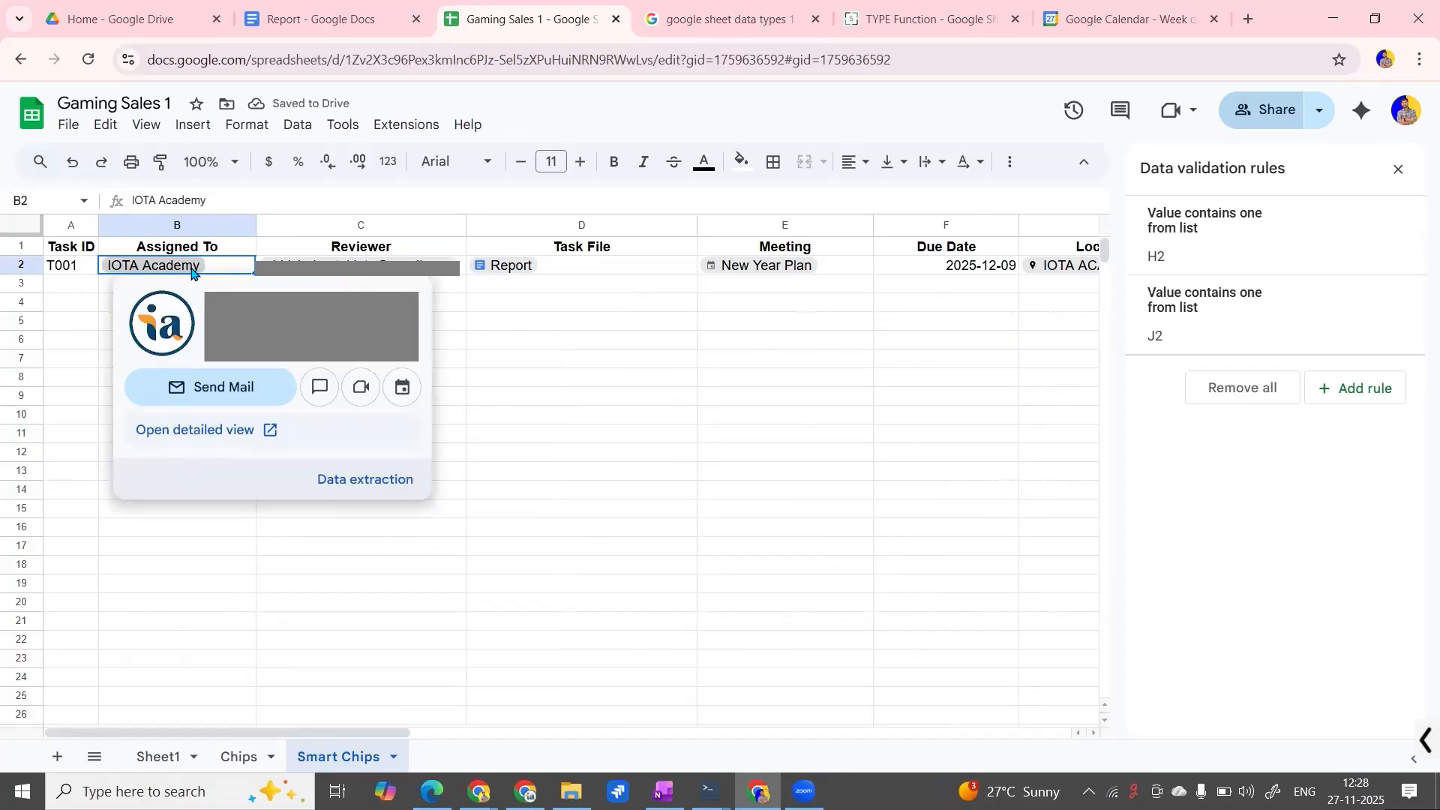
pyautogui.click(579, 416)
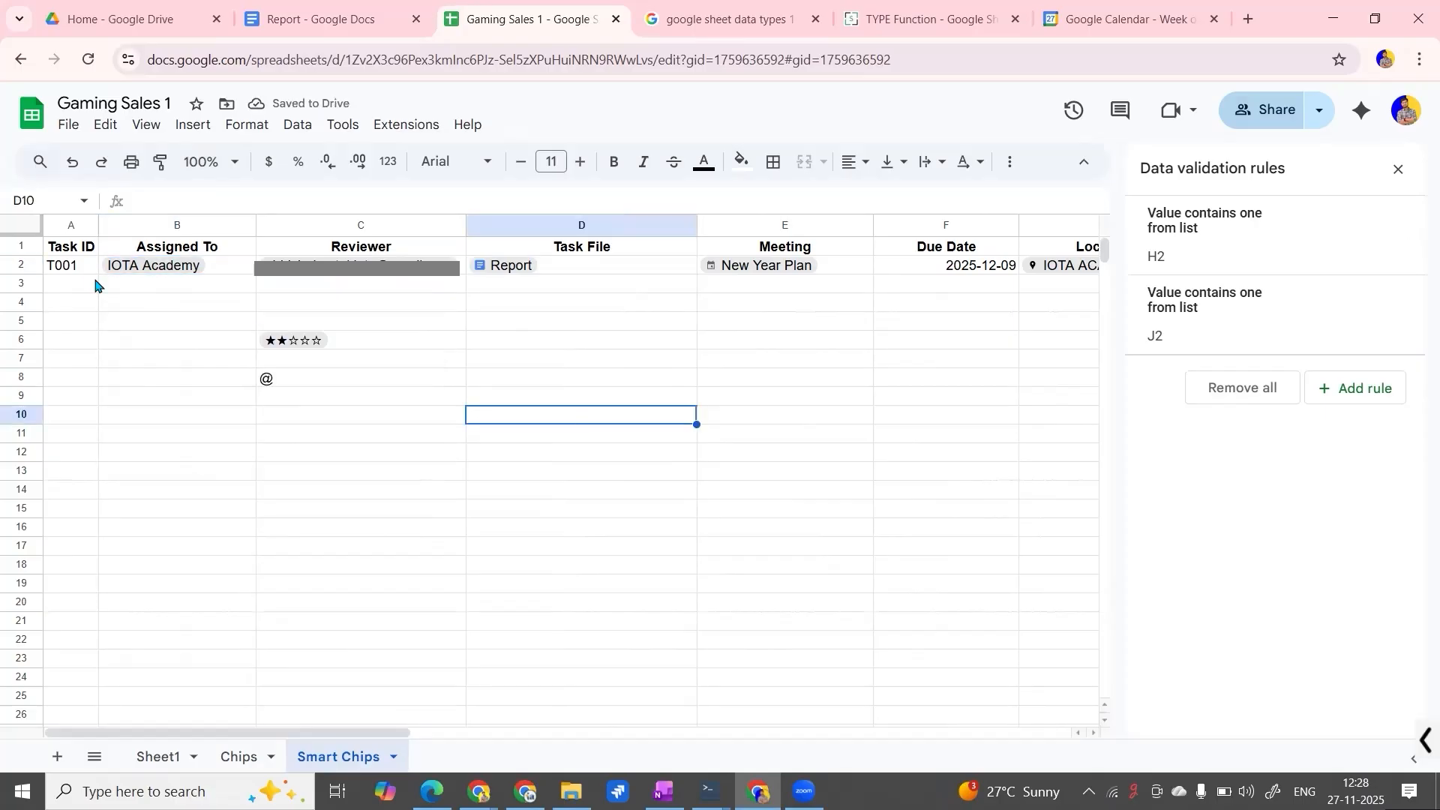
pyautogui.click(209, 264)
pyautogui.hotkey('ctrl', 'c')
pyautogui.click(560, 425)
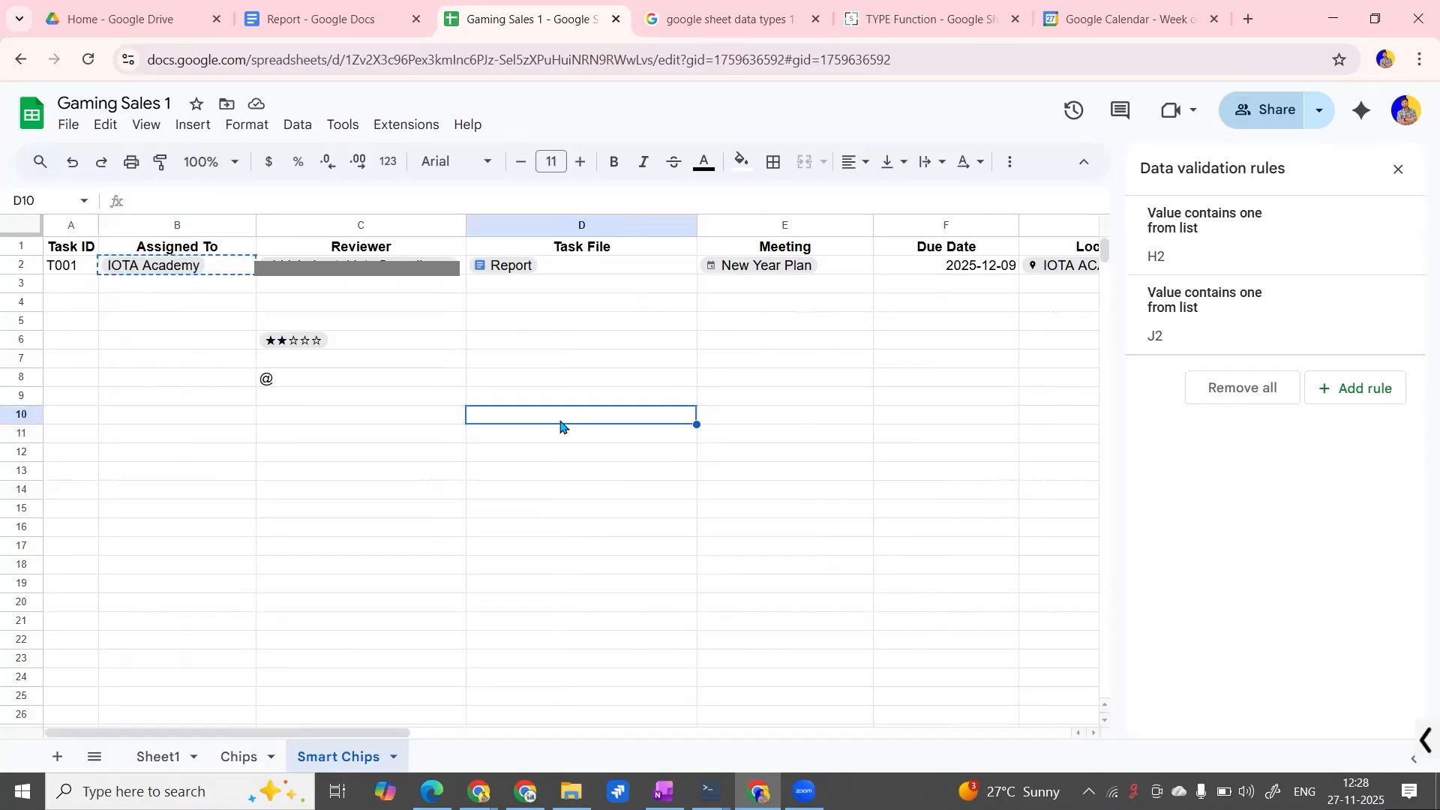
pyautogui.hotkey('ctrl', 'v')
pyautogui.rightClick(566, 417)
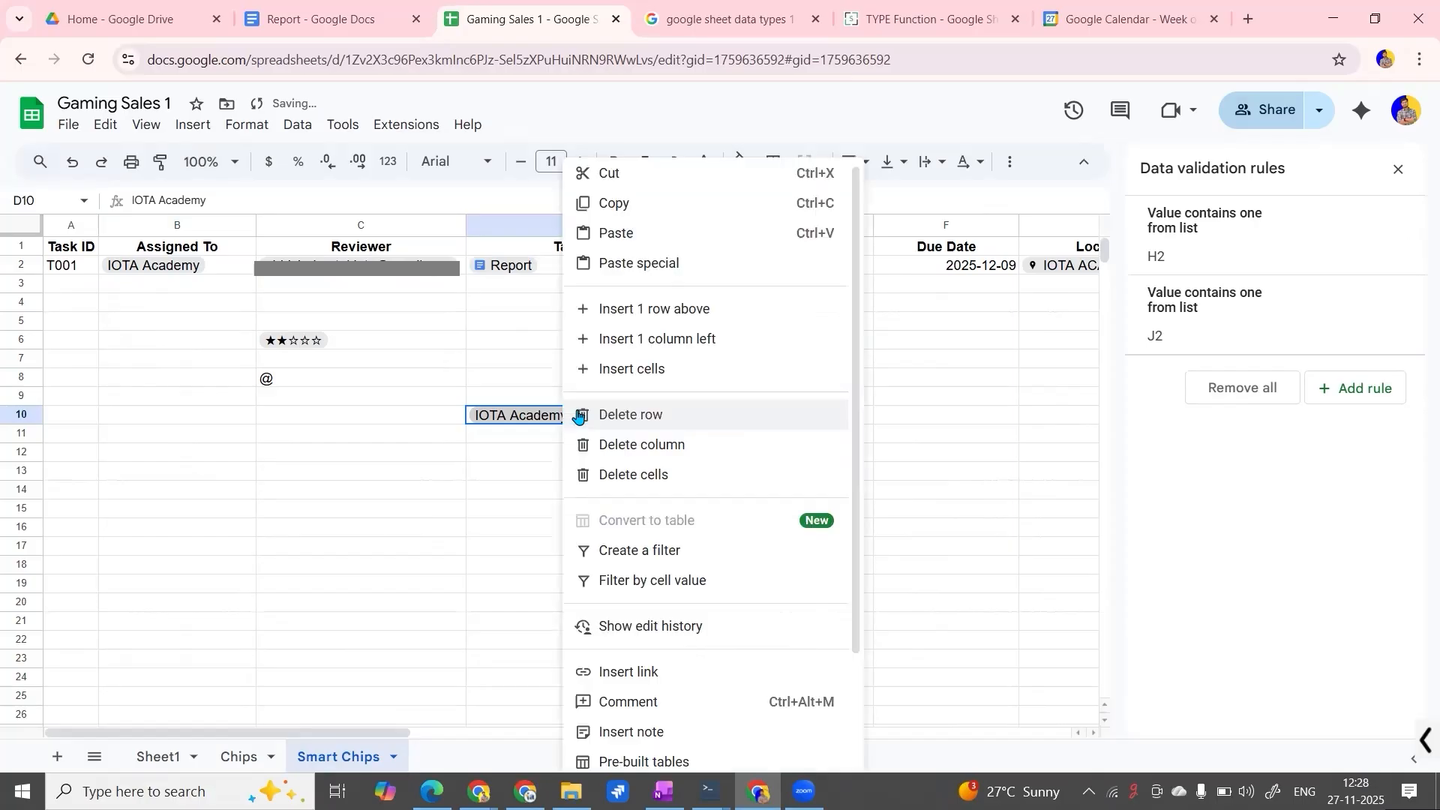
pyautogui.click(557, 417)
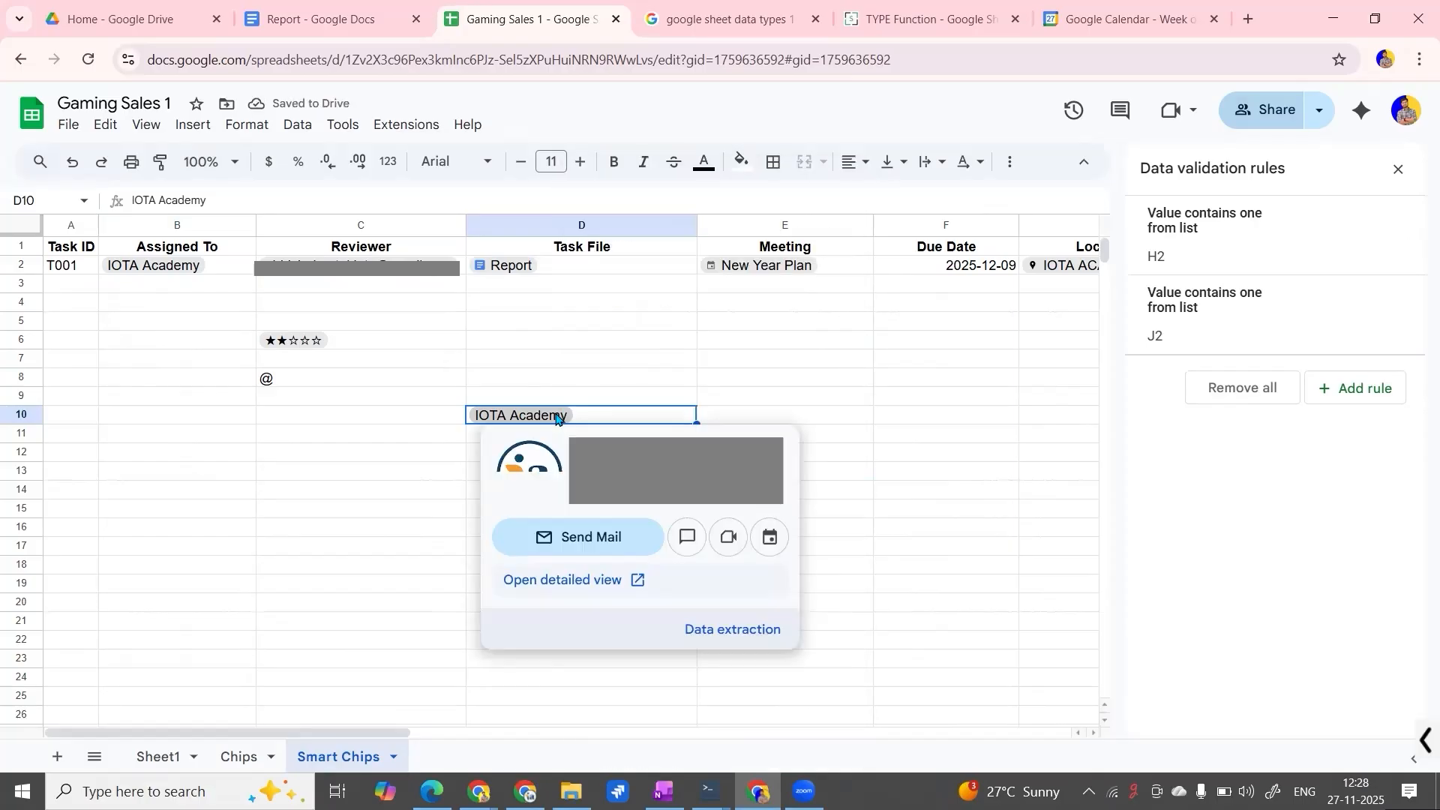
pyautogui.rightClick(669, 418)
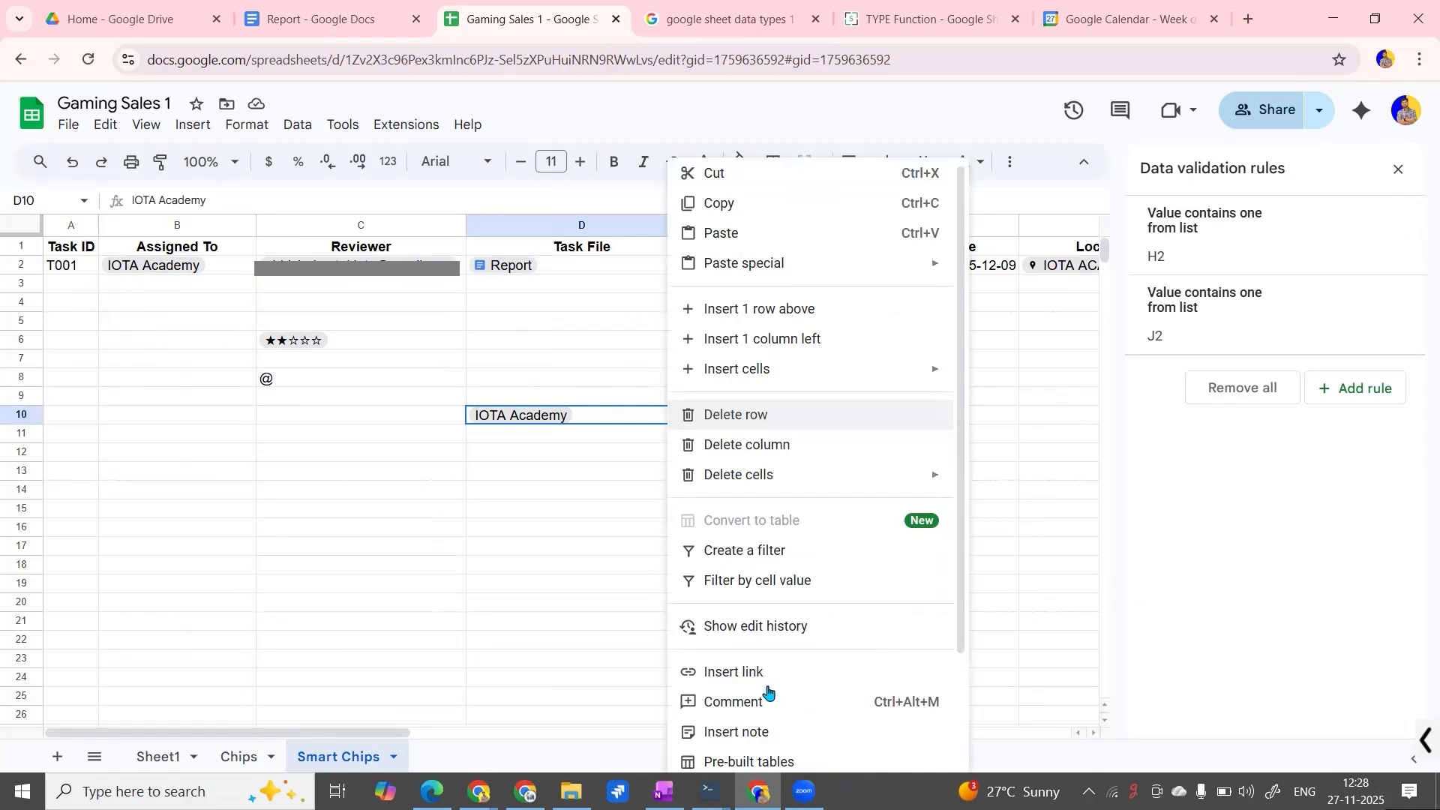
pyautogui.scroll(-2, 766, 694)
pyautogui.moveTo(769, 702)
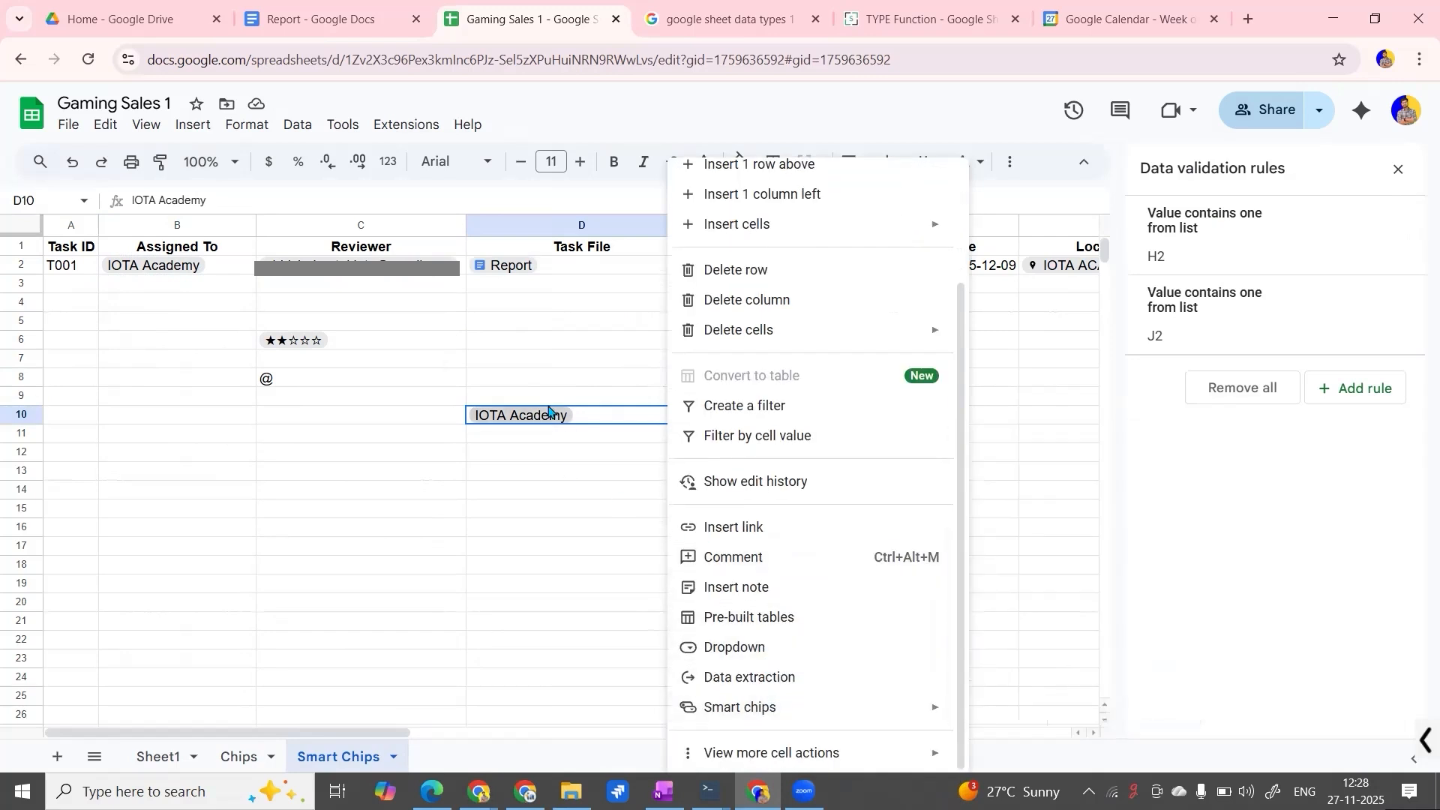
pyautogui.click(613, 423)
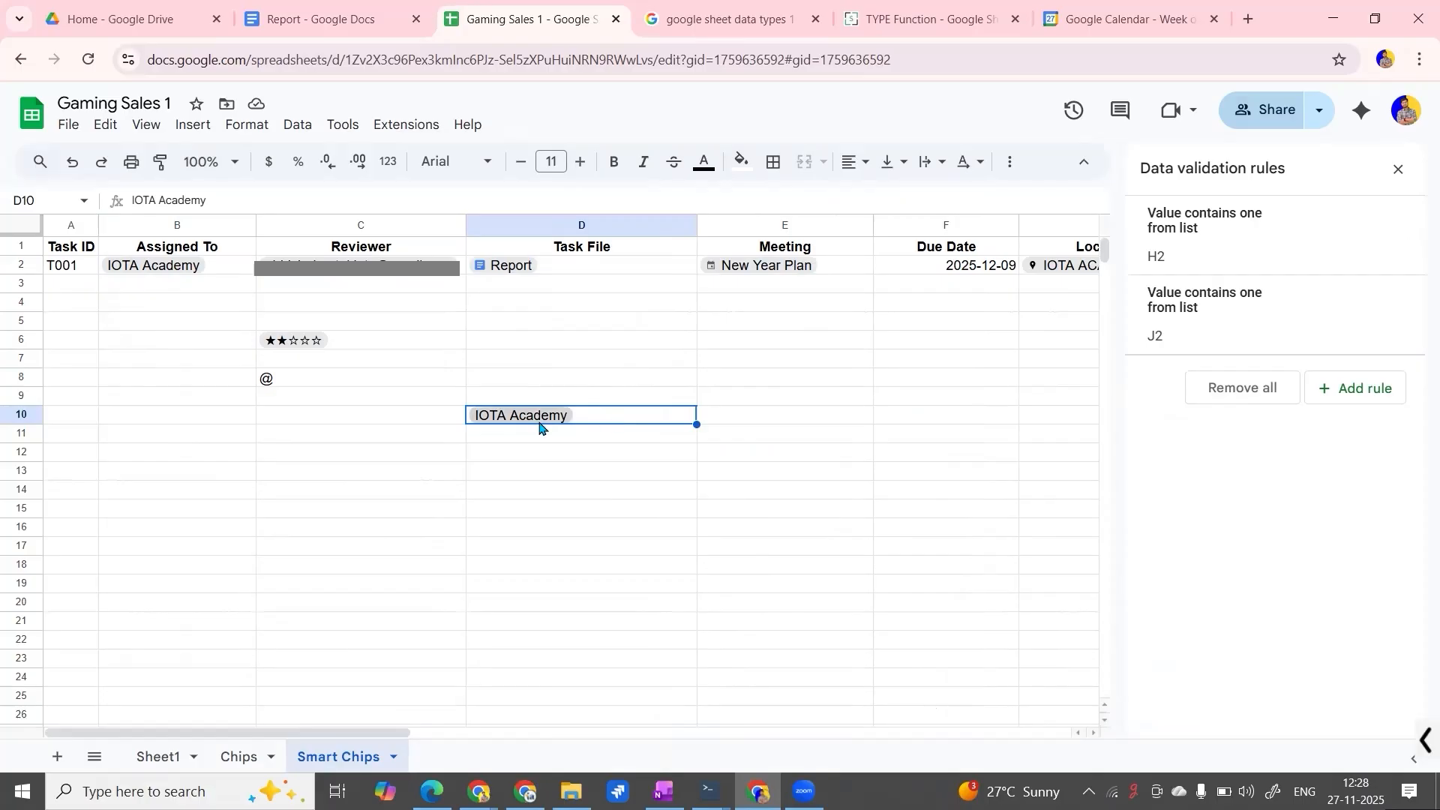
# Extract the email and name from the people chip in D10 into the cells starting at E10.
pyautogui.moveTo(540, 426)
pyautogui.click(732, 636)
pyautogui.click(1153, 381)
pyautogui.click(1153, 416)
pyautogui.click(1350, 705)
pyautogui.click(832, 454)
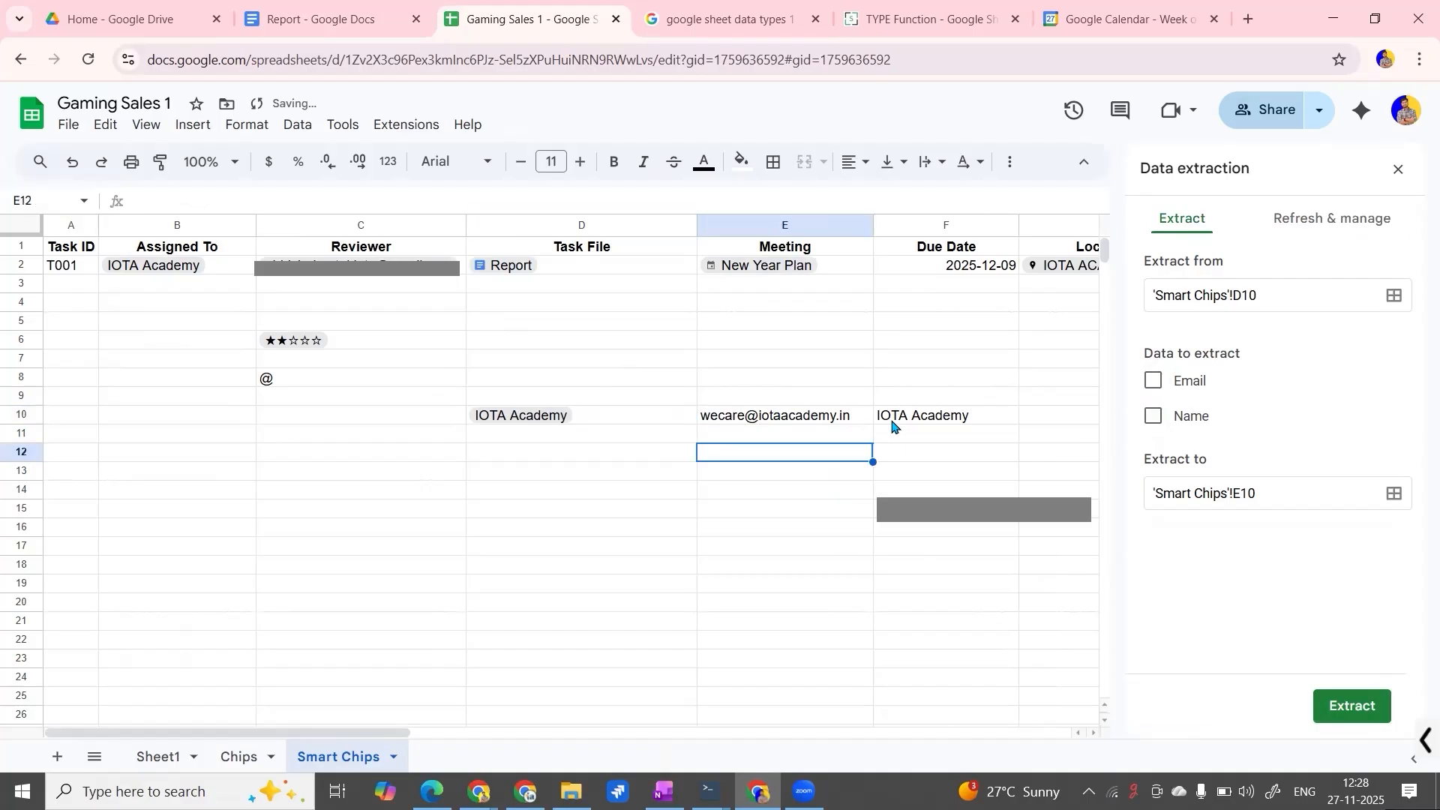
pyautogui.click(878, 418)
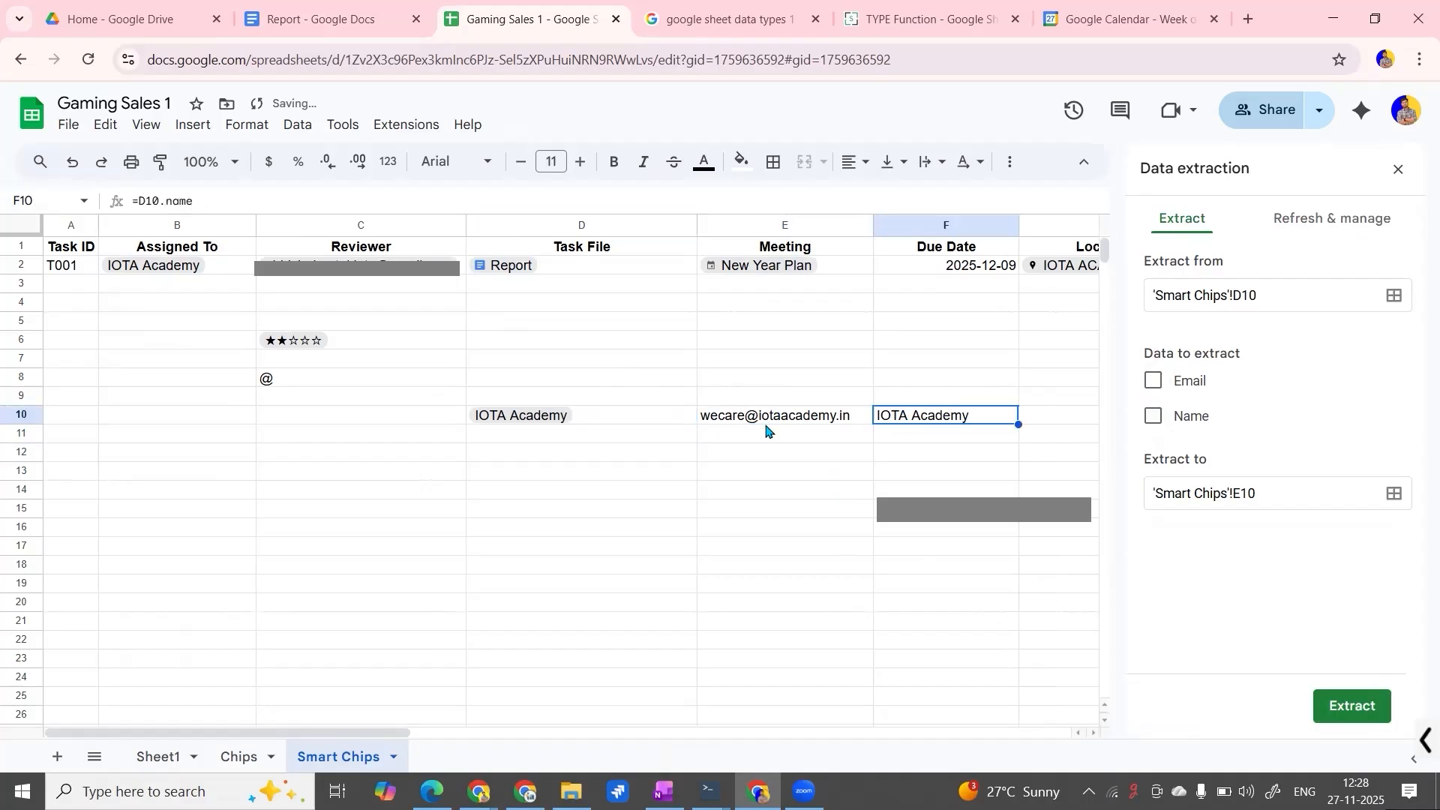
# Copy the Report file chip from D2 into cell D15.
pyautogui.click(558, 273)
pyautogui.hotkey('ctrl', 'c')
pyautogui.click(583, 516)
pyautogui.hotkey('ctrl', 'v')
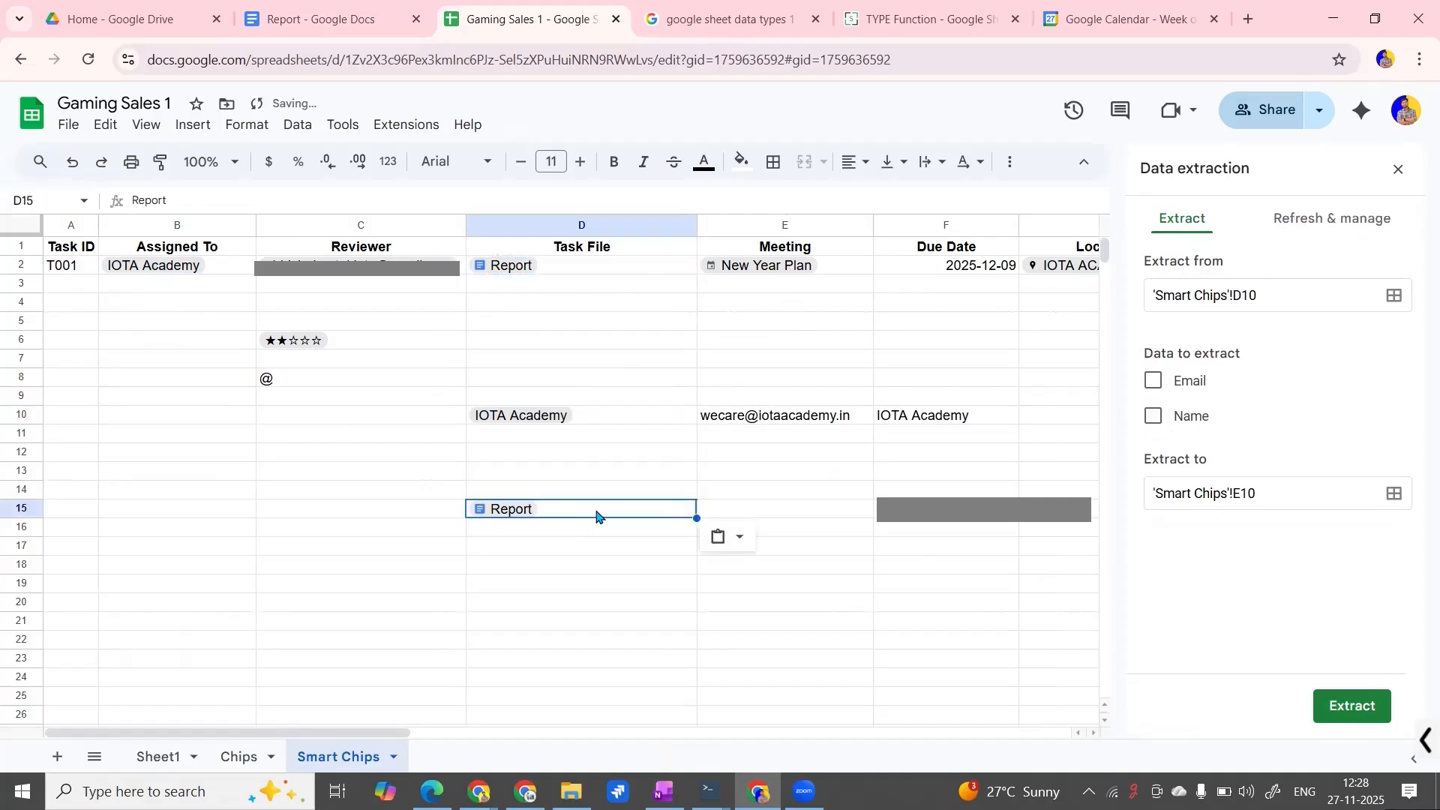
# Extract the file name, MIME type and URL from the Report chip in D15 into the cells starting at E15.
pyautogui.moveTo(499, 510)
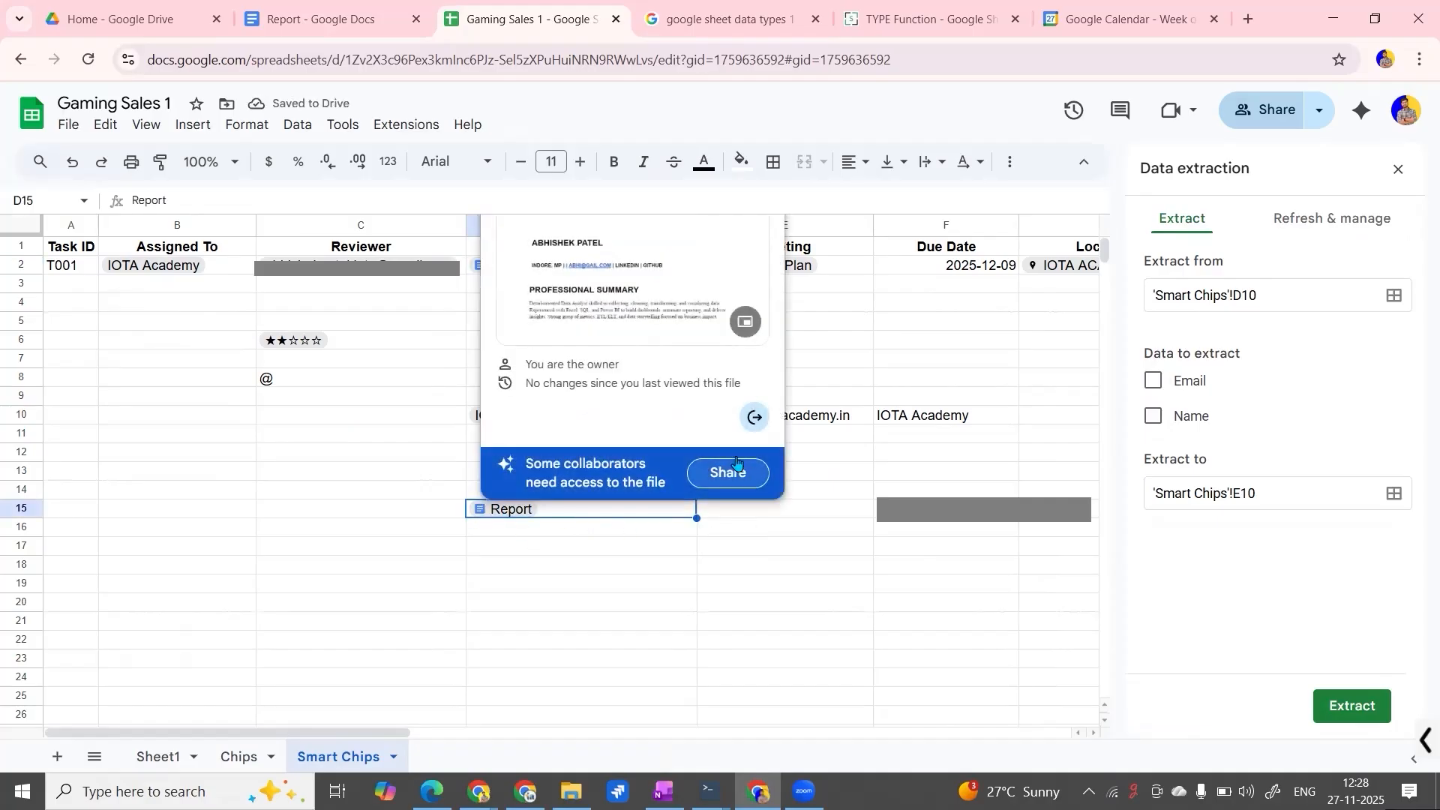
pyautogui.click(1153, 381)
pyautogui.click(1153, 416)
pyautogui.click(1153, 452)
pyautogui.click(1351, 705)
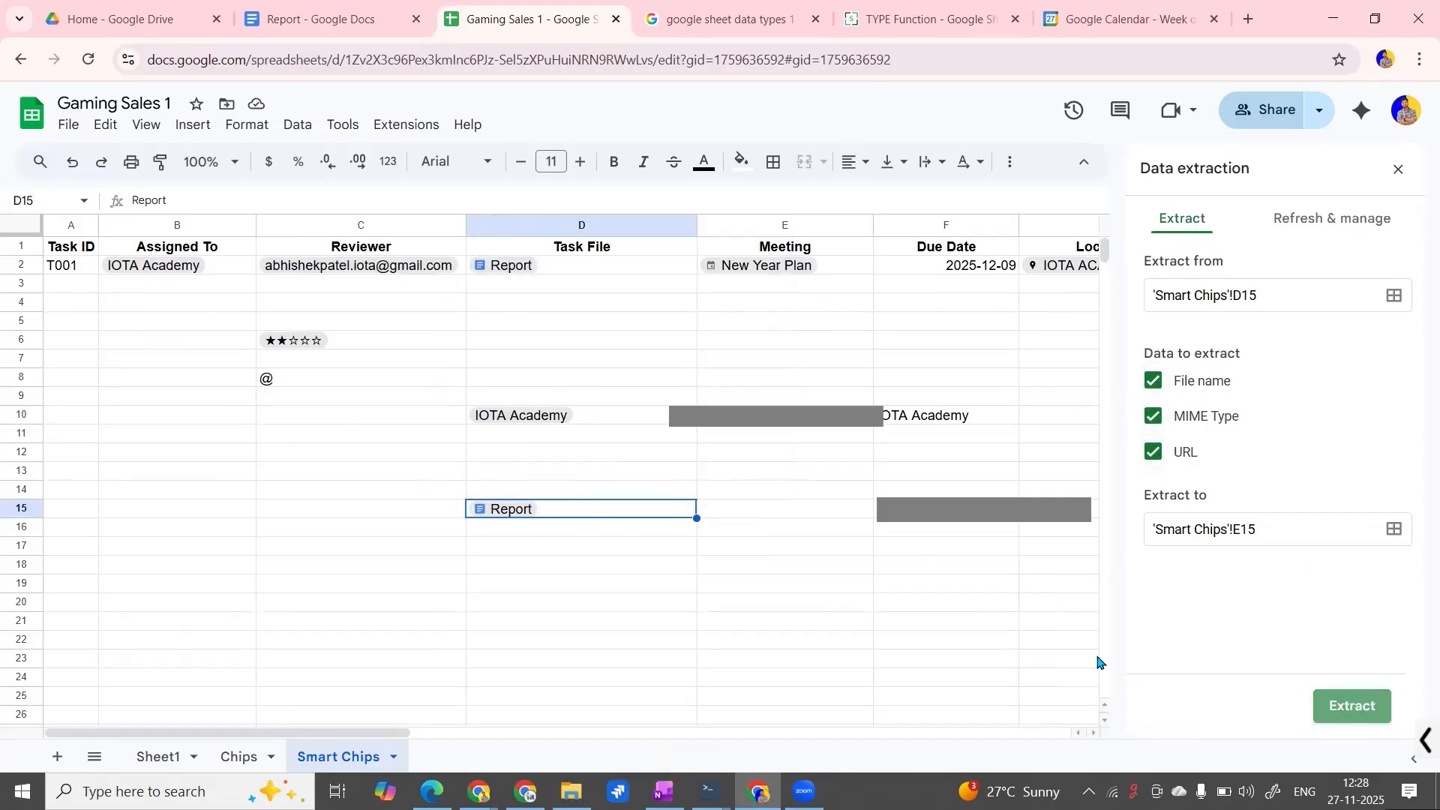
pyautogui.click(847, 588)
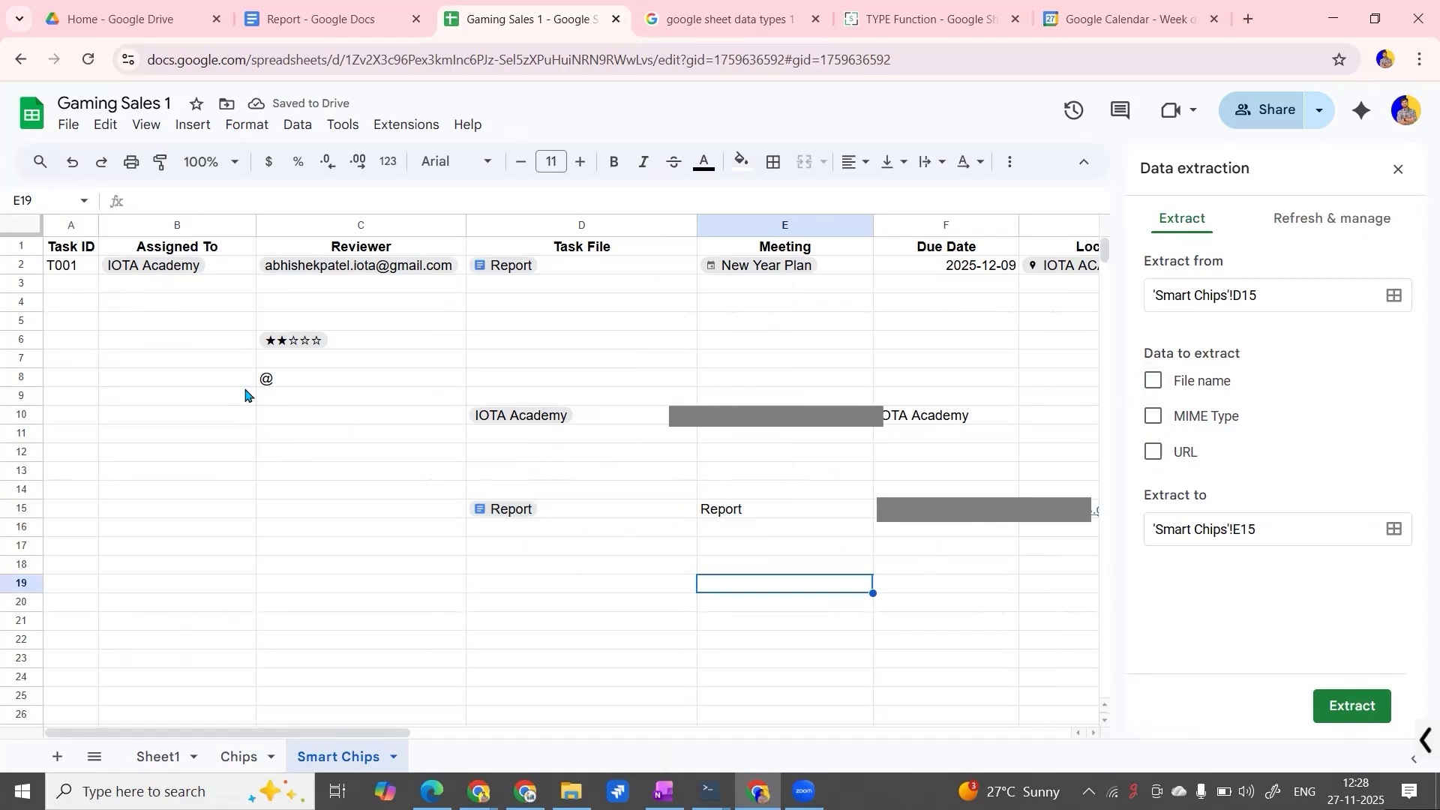
# Enter the formula =B2.name in cell B5 to pull the name from the Assigned To chip.
pyautogui.click(150, 321)
pyautogui.write('=')
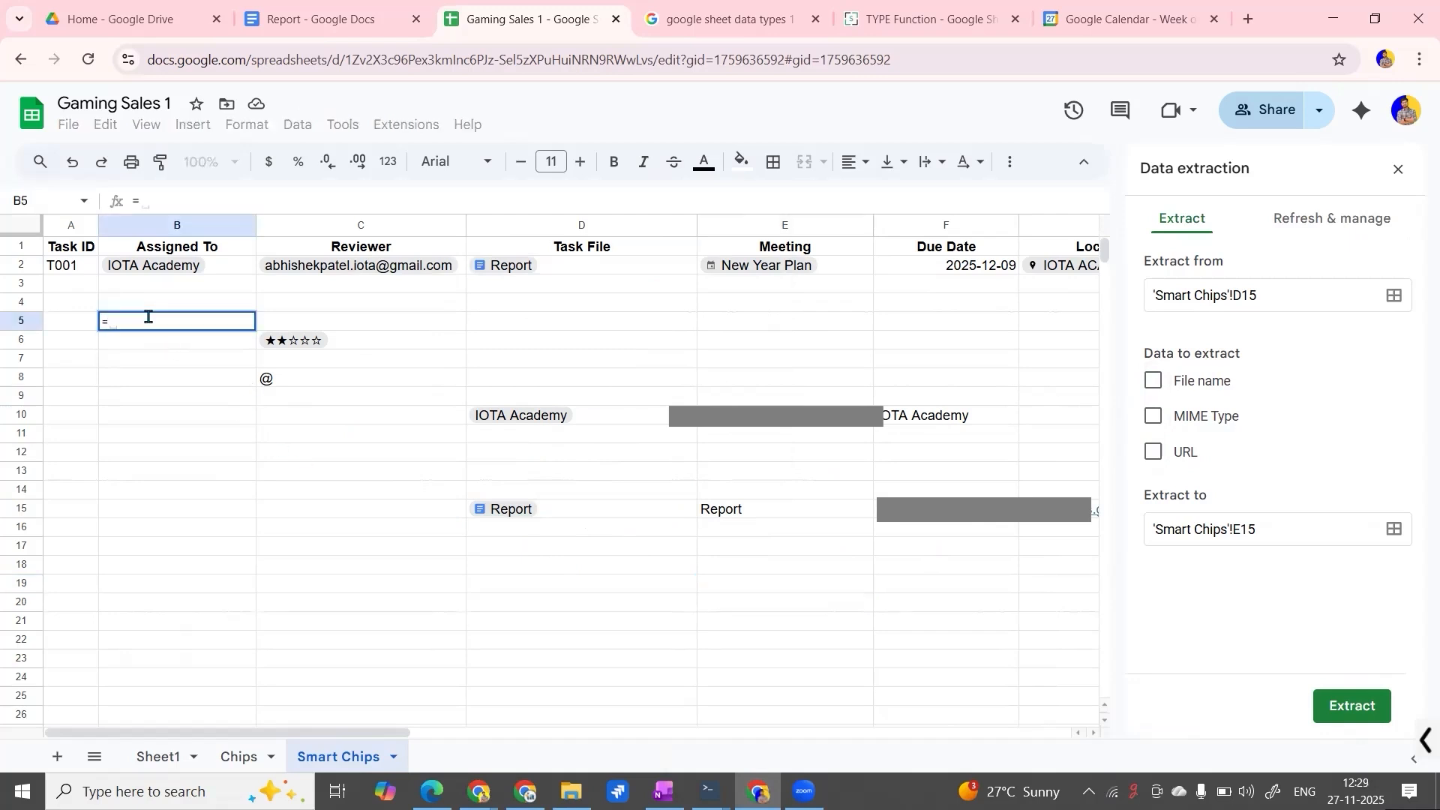
pyautogui.click(229, 270)
pyautogui.write('.')
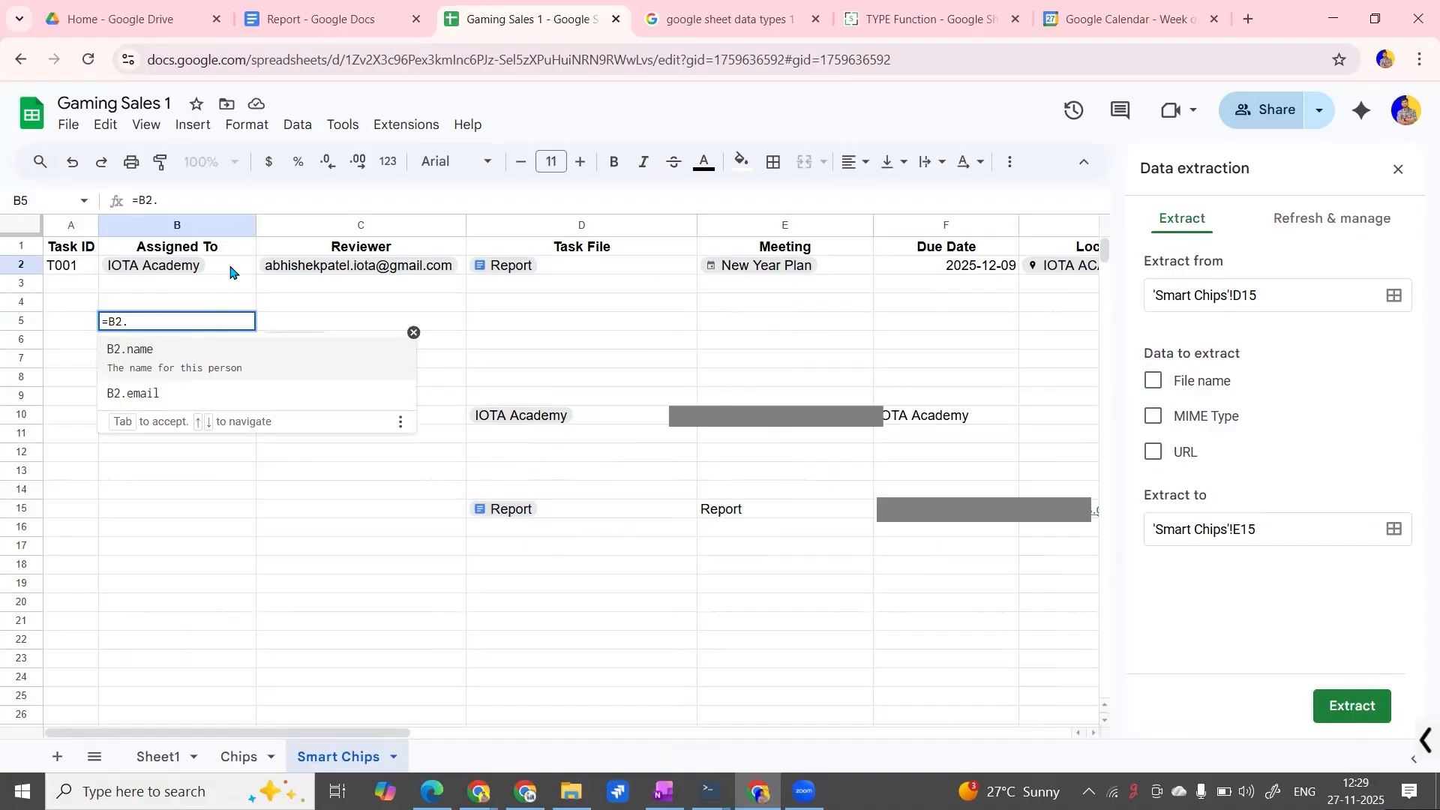
pyautogui.click(228, 364)
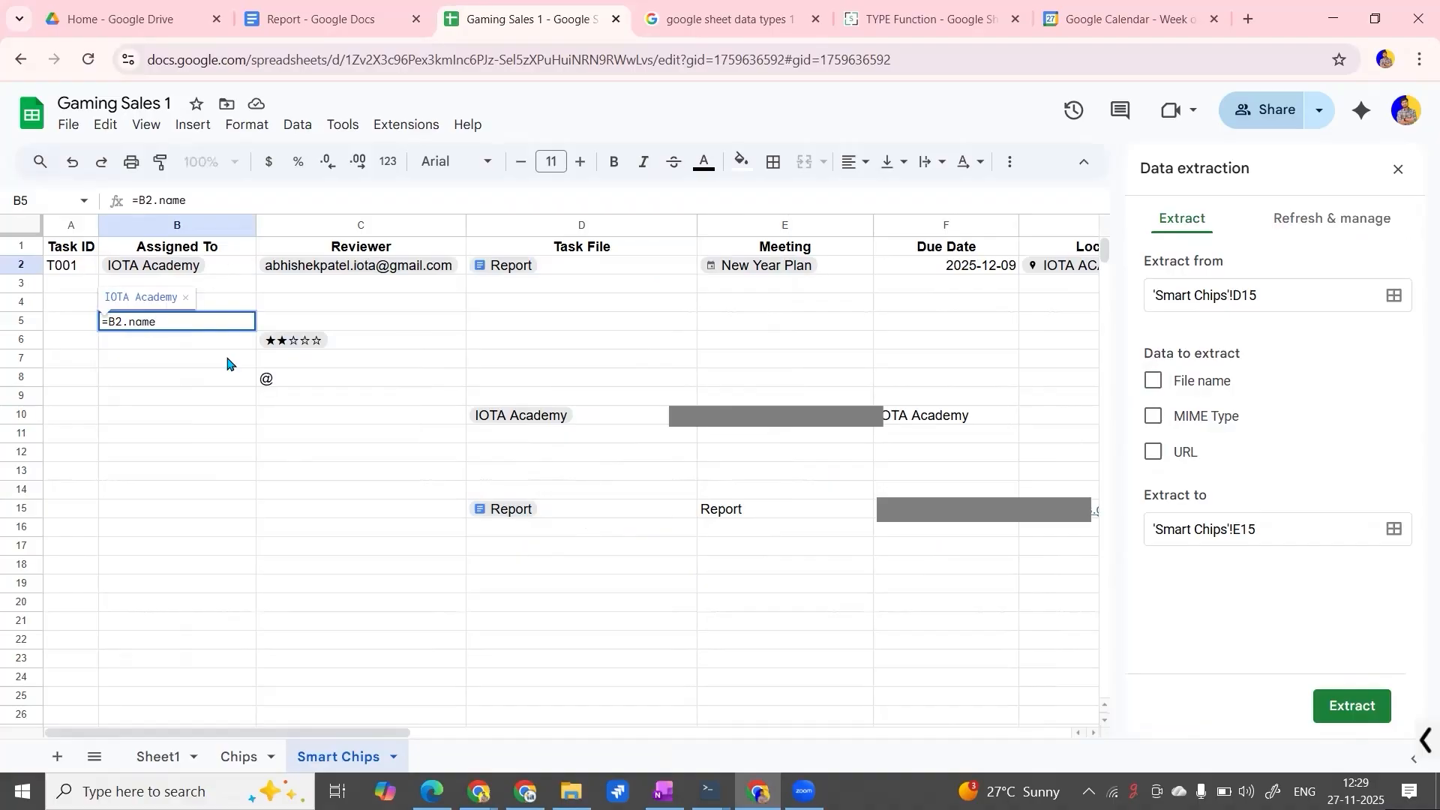
pyautogui.press('Return')
pyautogui.click(228, 416)
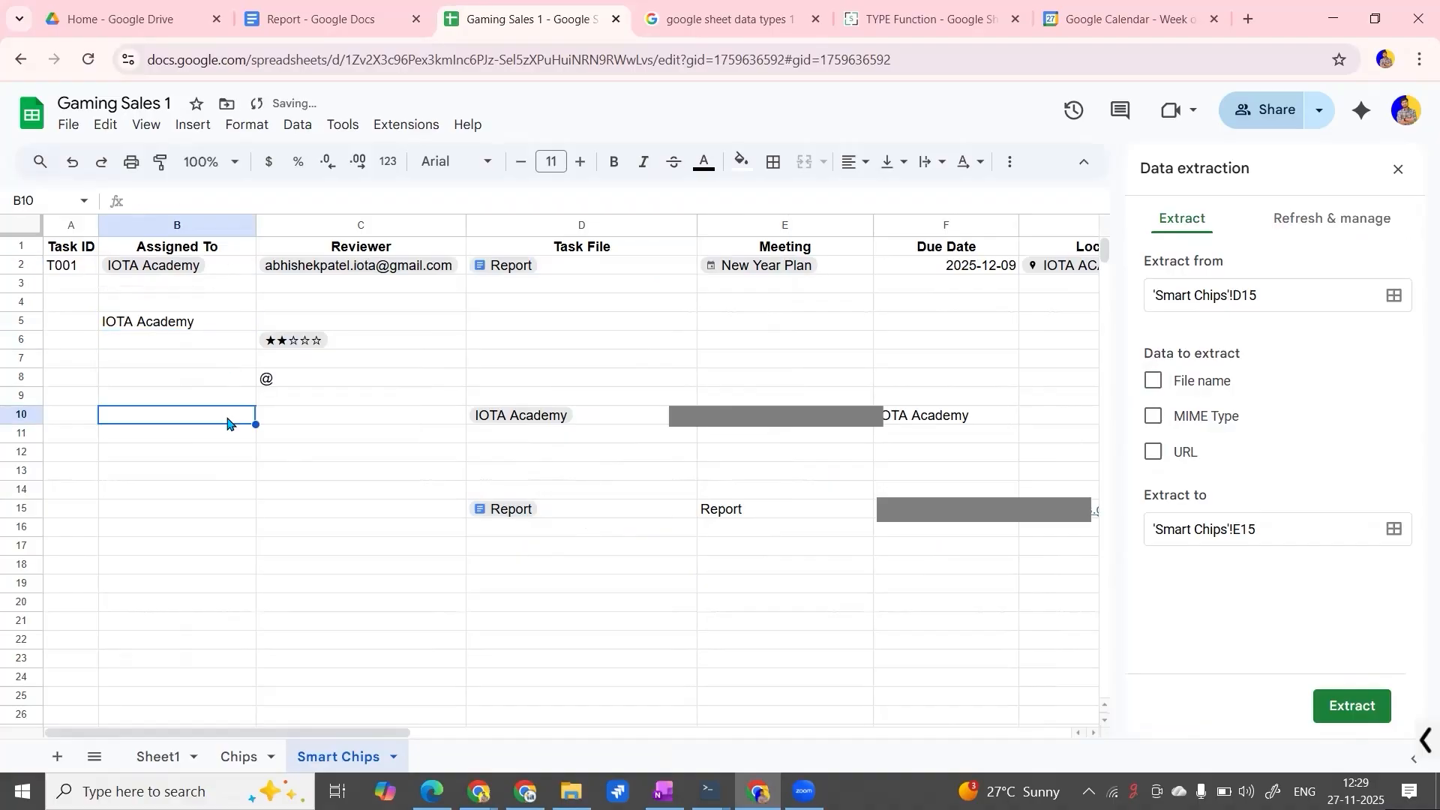
pyautogui.moveTo(71, 246); pyautogui.dragTo(856, 591)
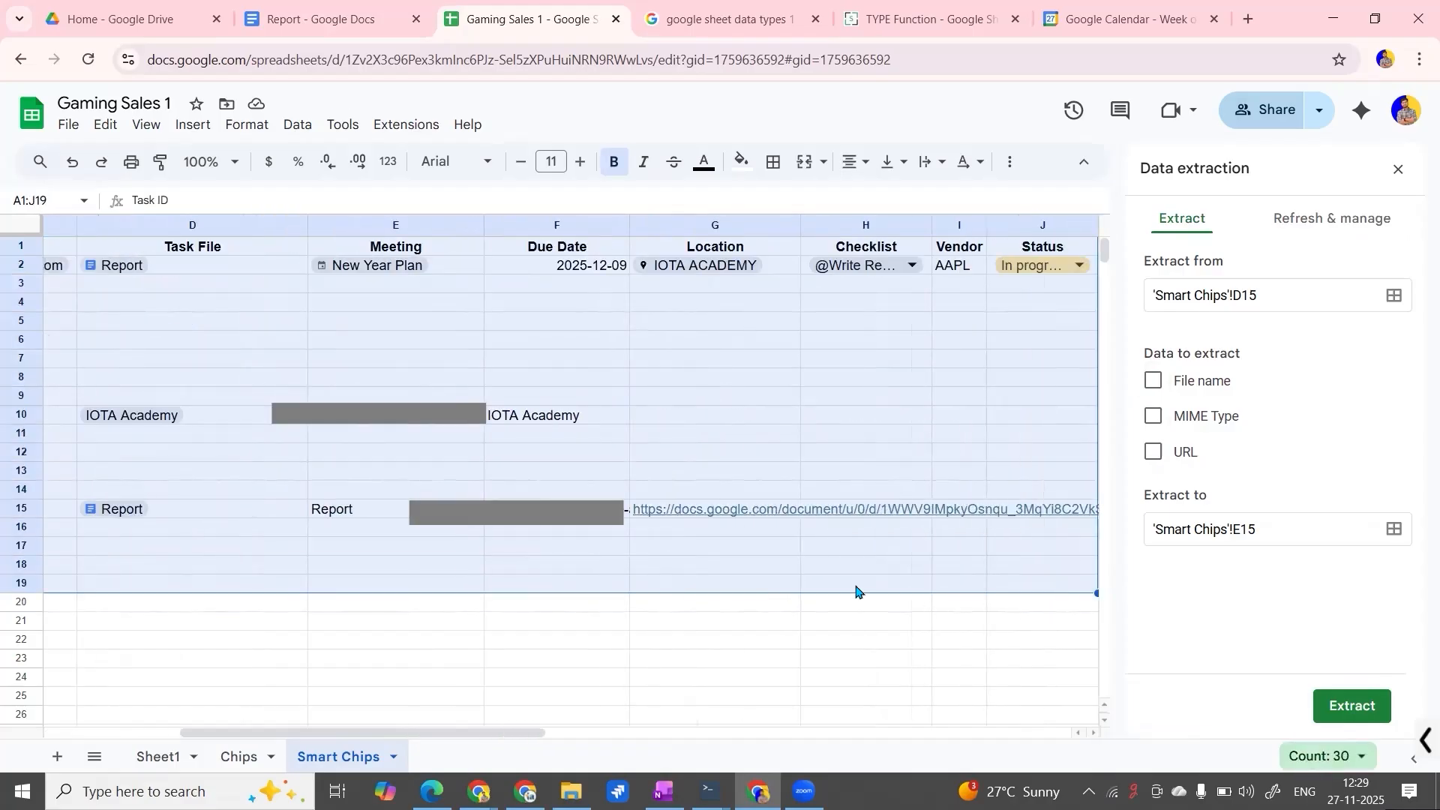
pyautogui.click(670, 556)
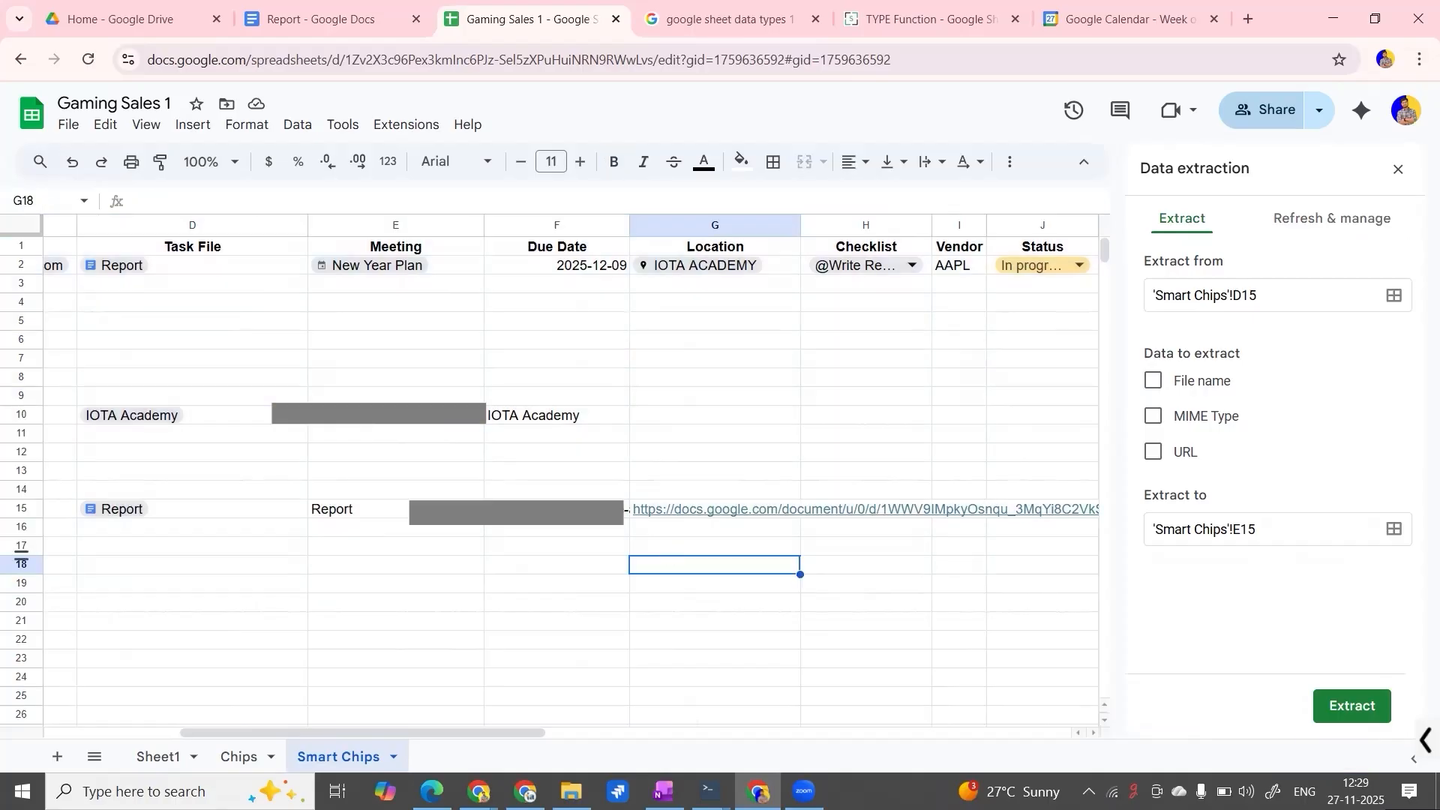
# View the pre-built table templates through the smart chip suggestions in G7, closing them without inserting a table.
pyautogui.click(758, 367)
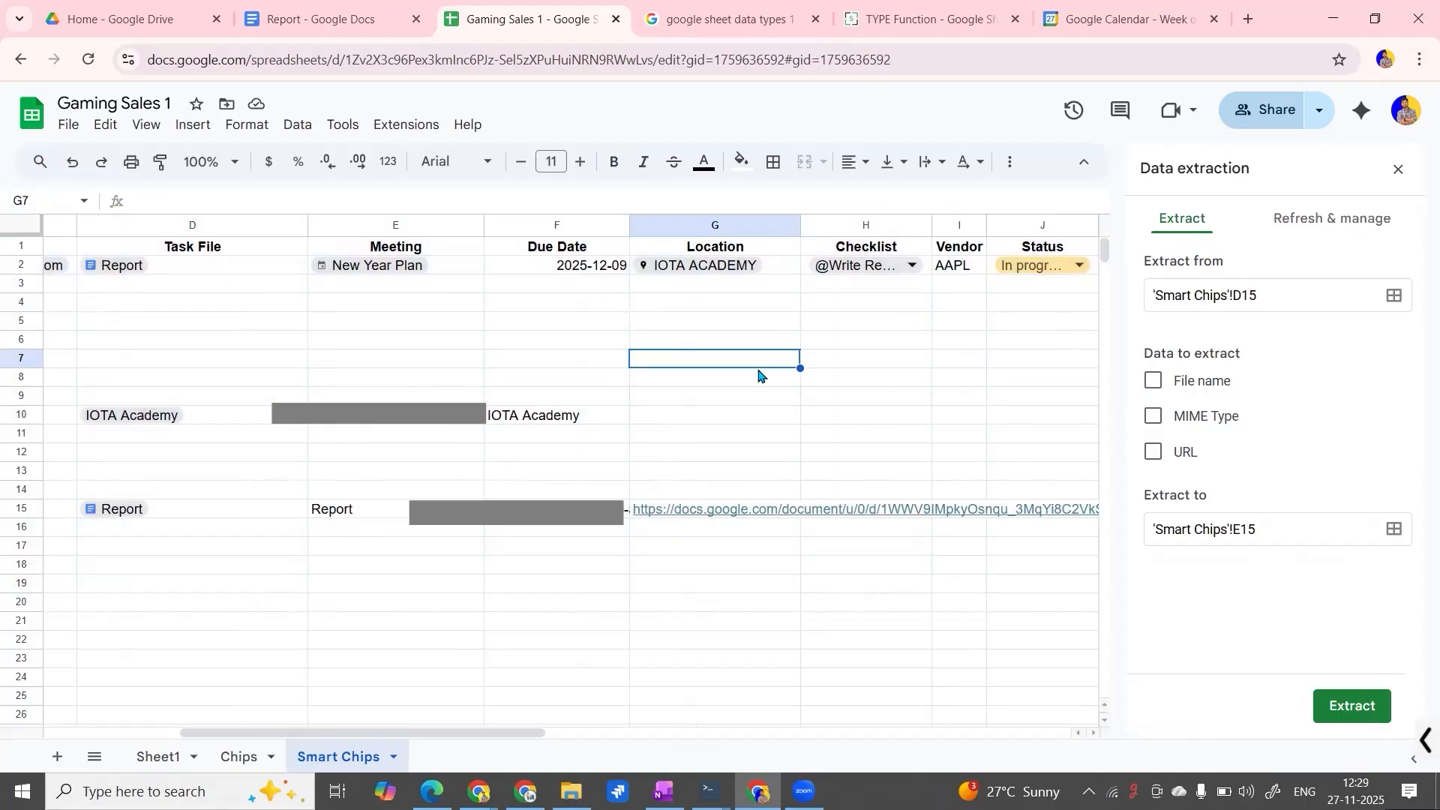
pyautogui.write('@')
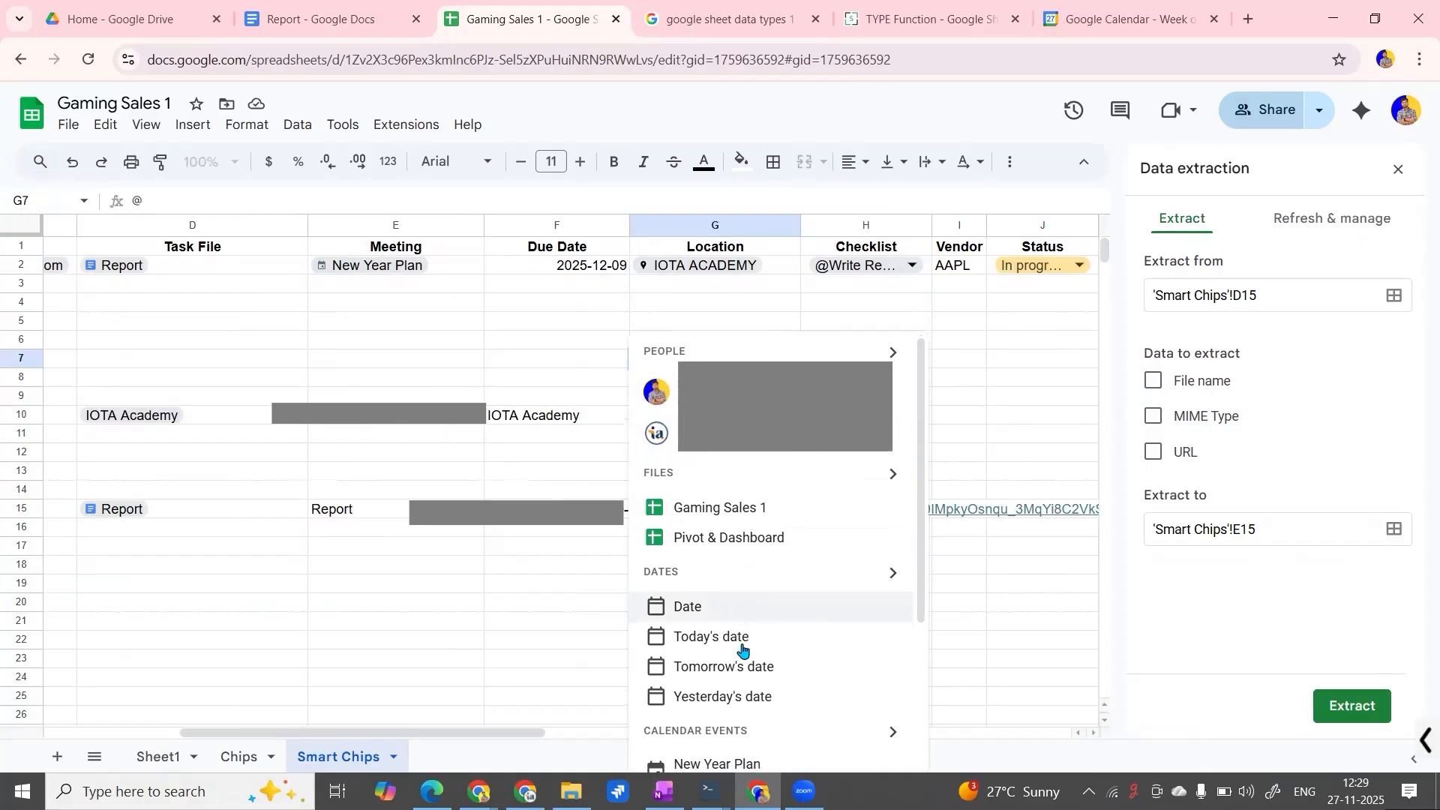
pyautogui.scroll(-3, 745, 652)
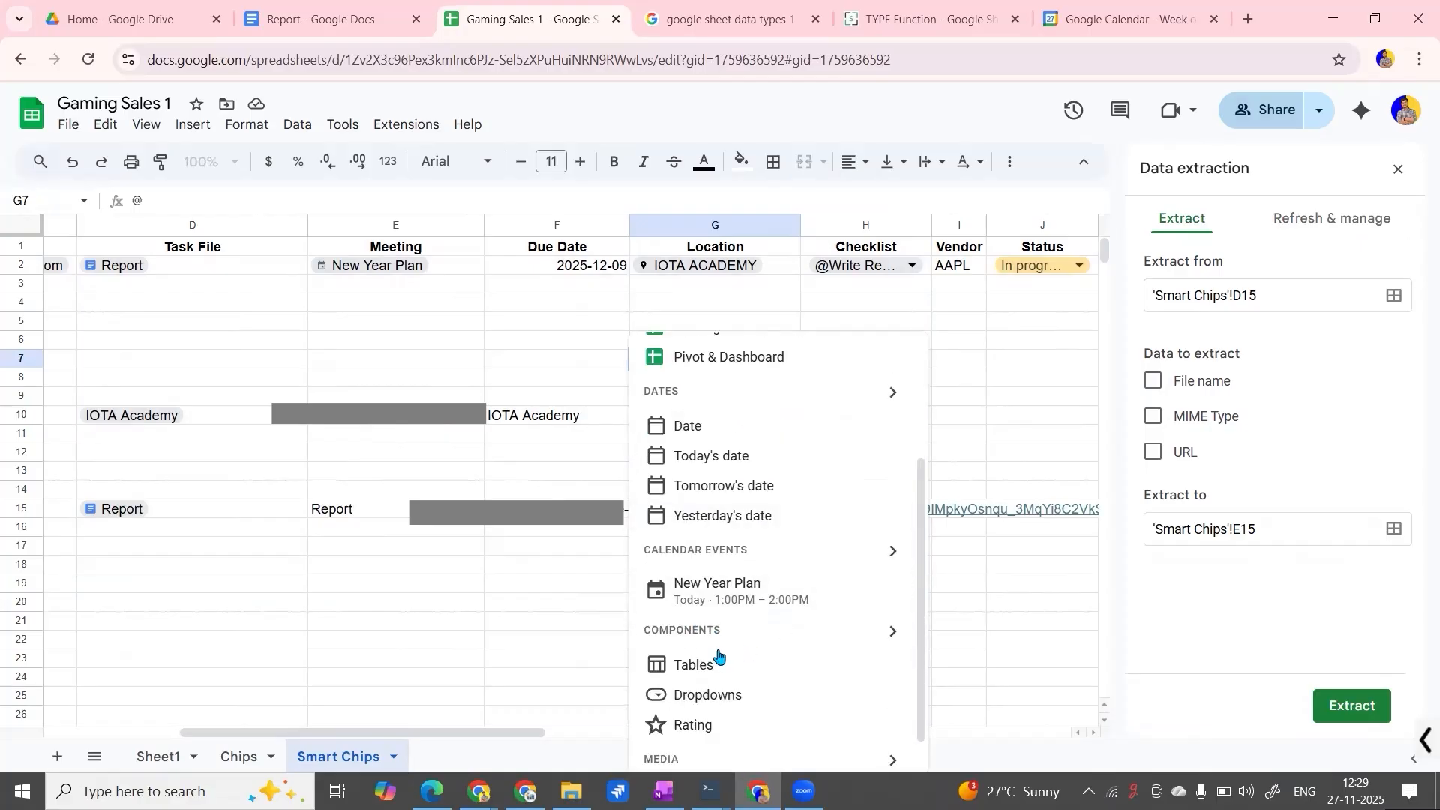
pyautogui.scroll(-1, 720, 652)
pyautogui.click(725, 632)
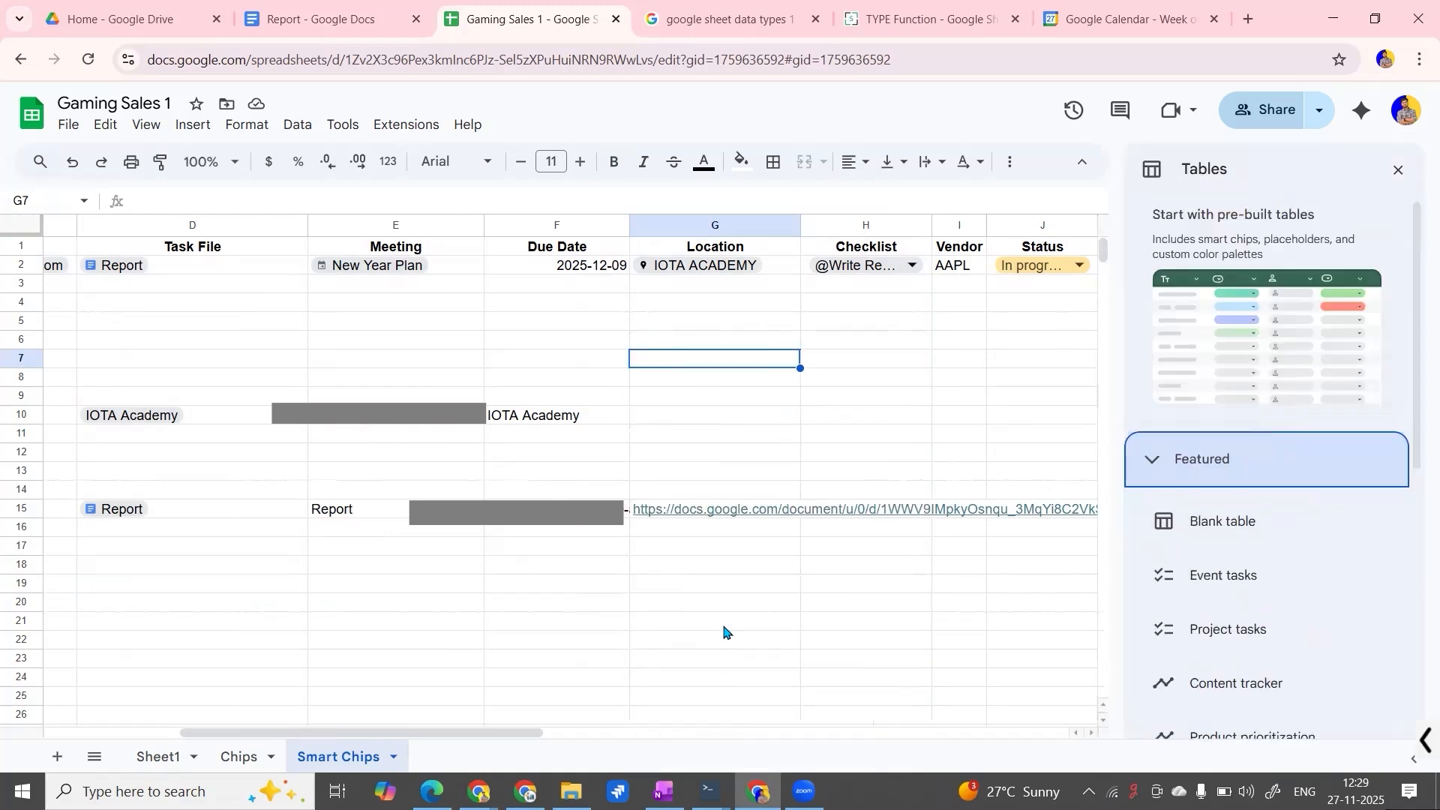
pyautogui.click(724, 375)
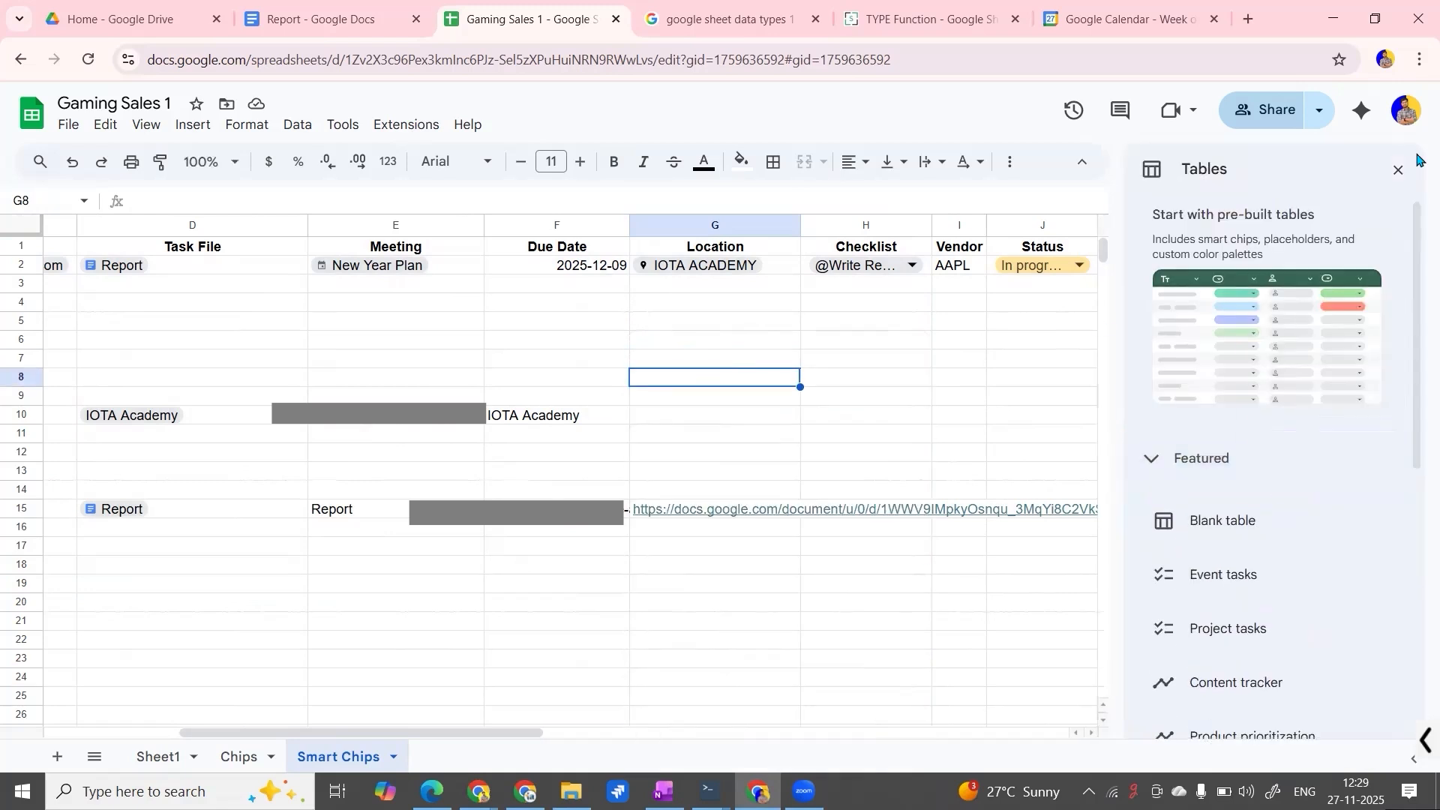
pyautogui.click(1391, 174)
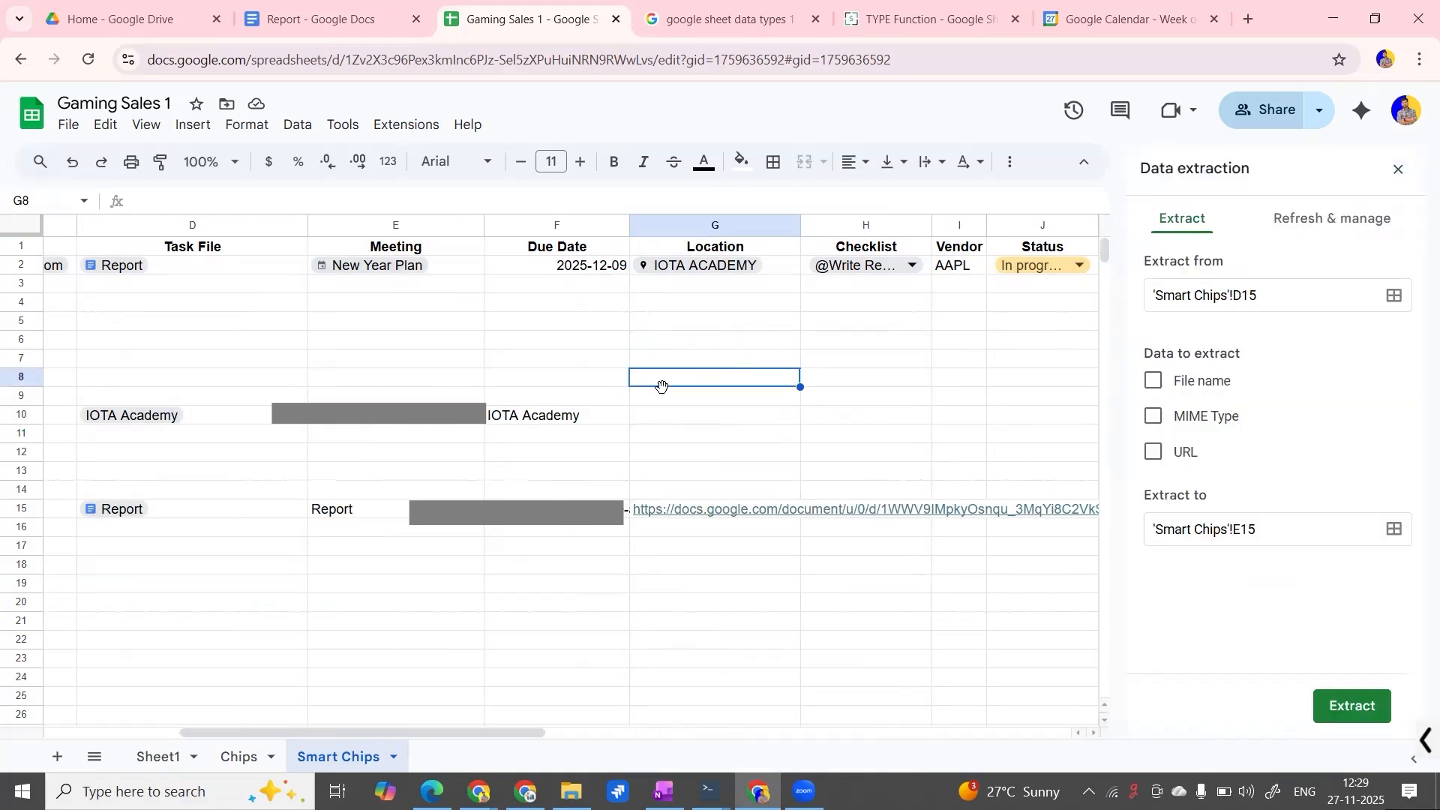
# Insert a grinning face emoji with smiling eyes into cell G8 using the smart chip suggestions.
pyautogui.write('@')
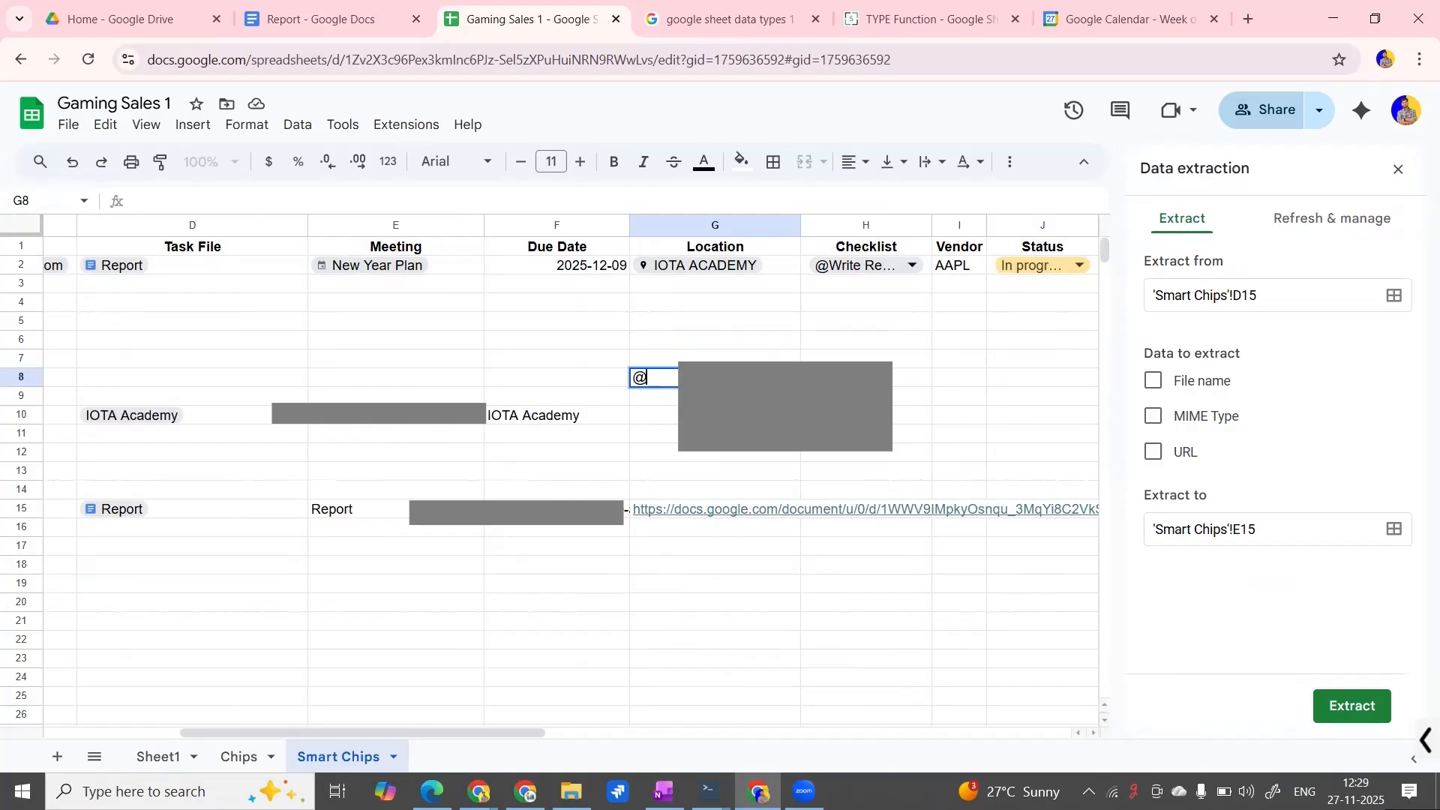
pyautogui.scroll(-3, 778, 604)
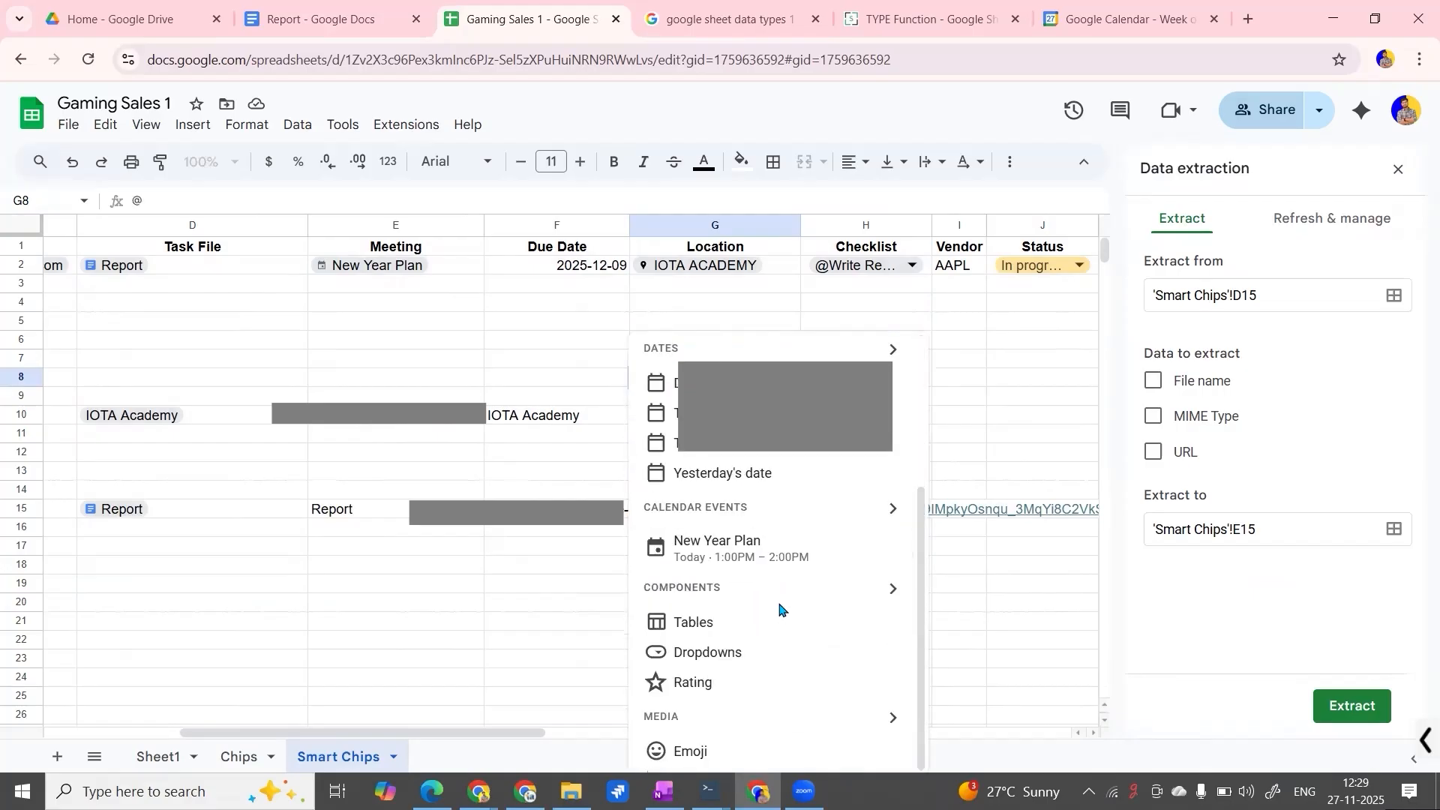
pyautogui.click(688, 752)
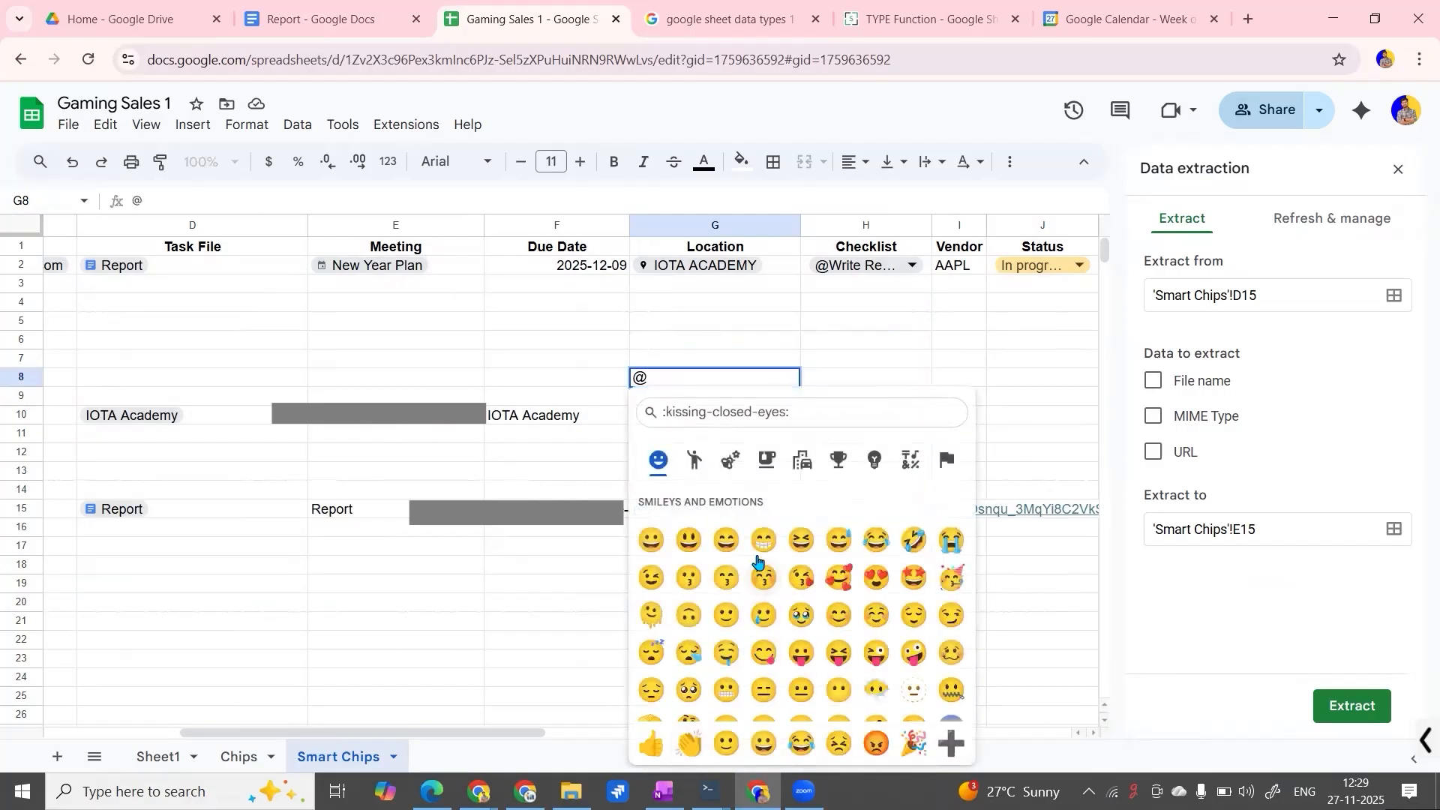
pyautogui.click(759, 555)
pyautogui.click(868, 347)
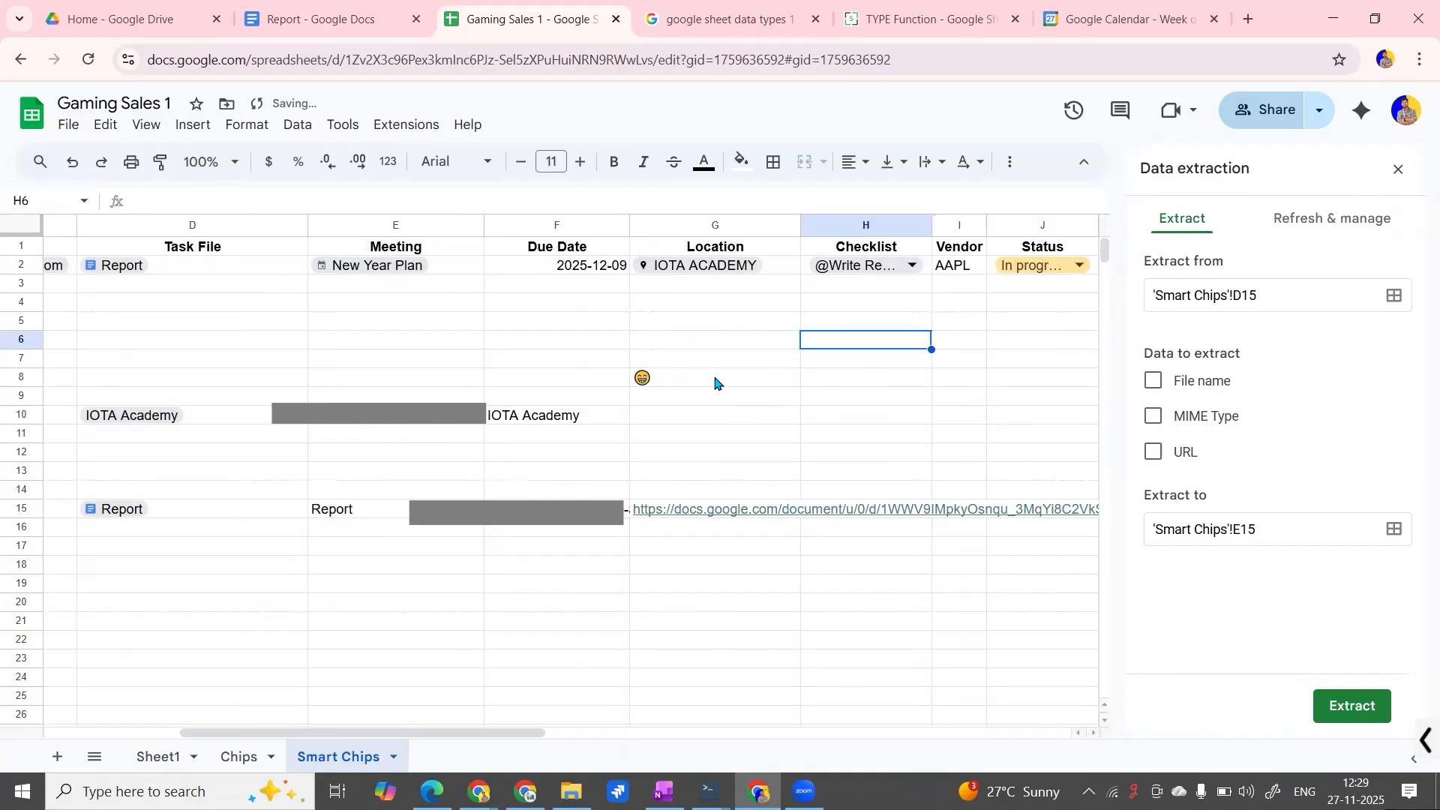
# Review the categories in the smart chip suggestions from cell G9, closing them without inserting a chip.
pyautogui.click(654, 384)
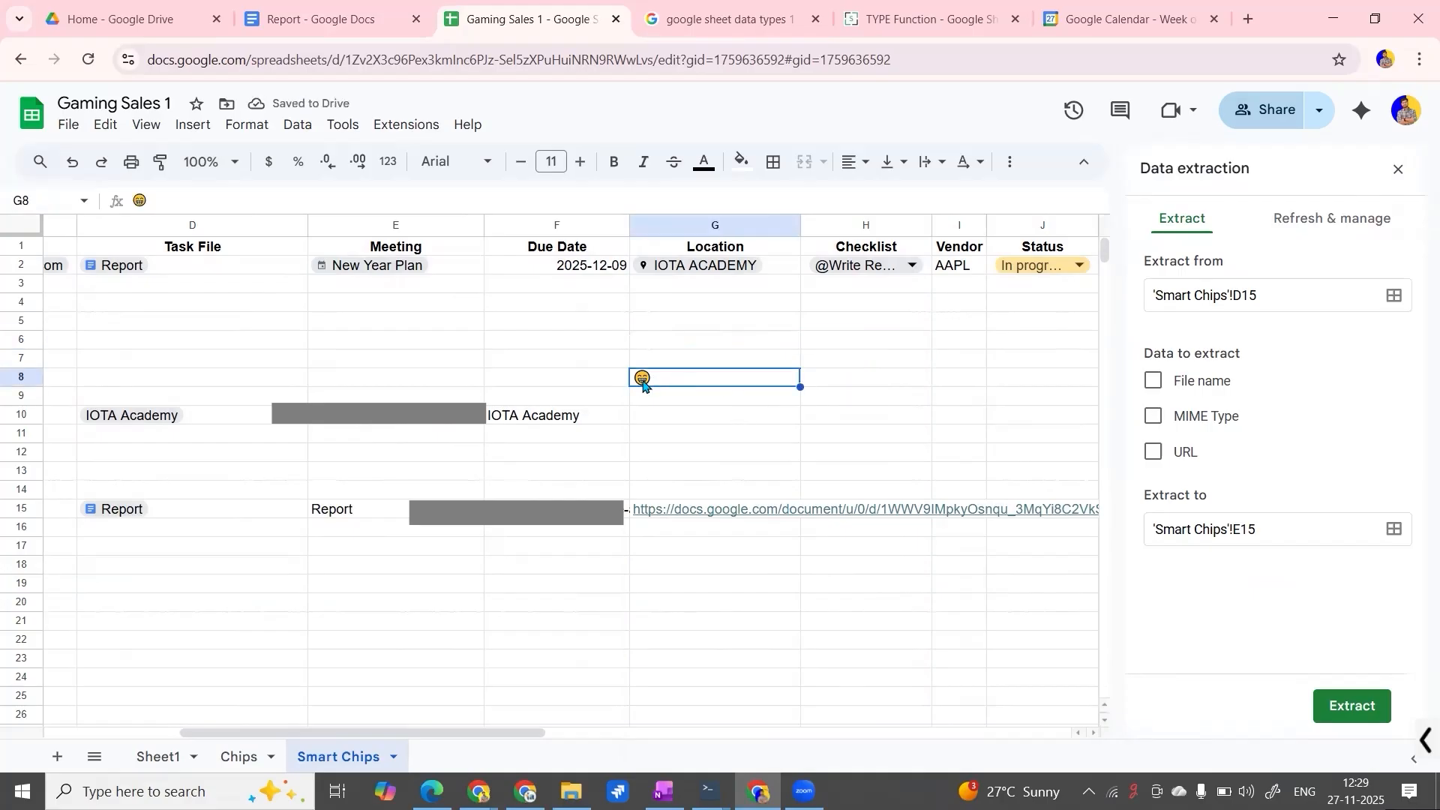
pyautogui.click(679, 400)
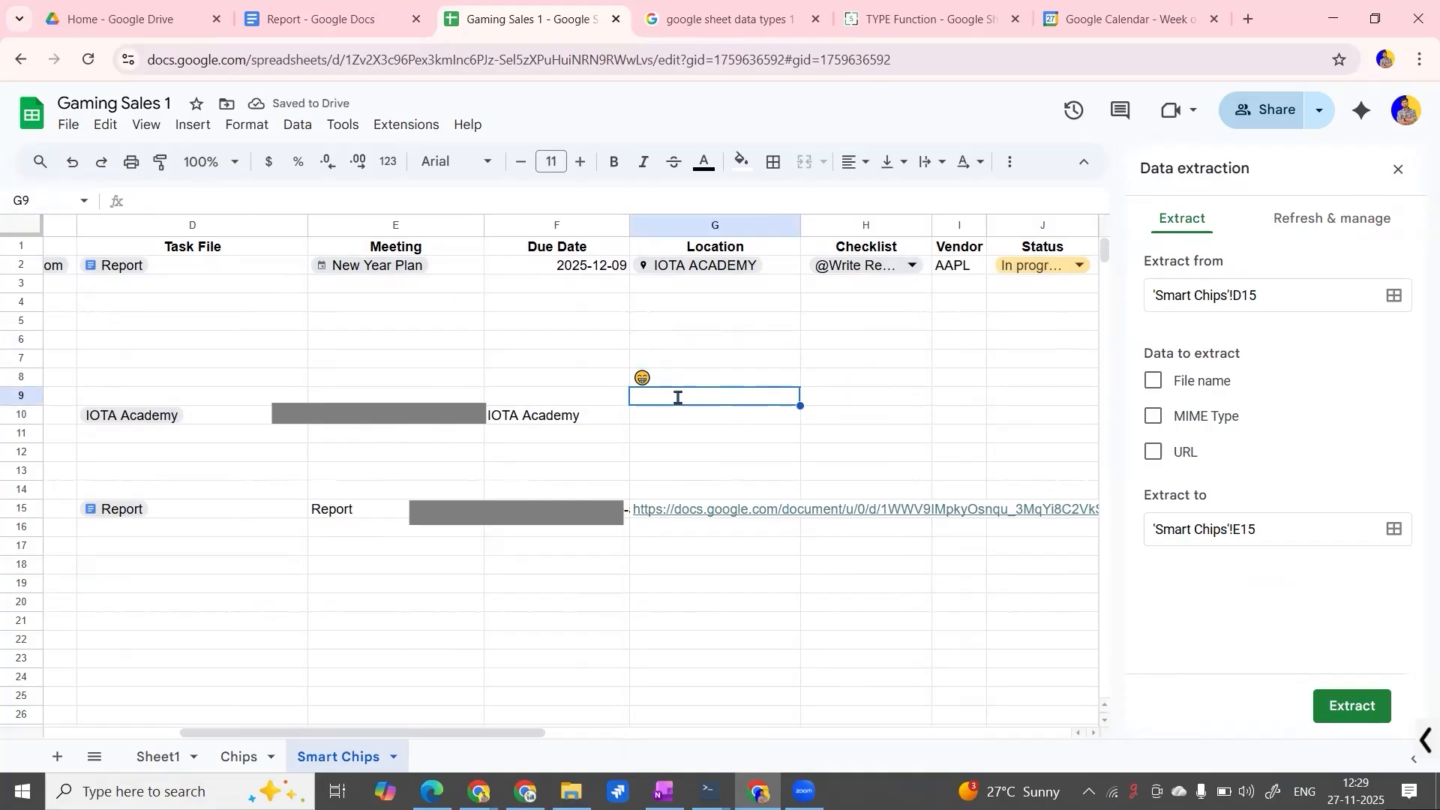
pyautogui.write('@')
pyautogui.scroll(-3, 780, 550)
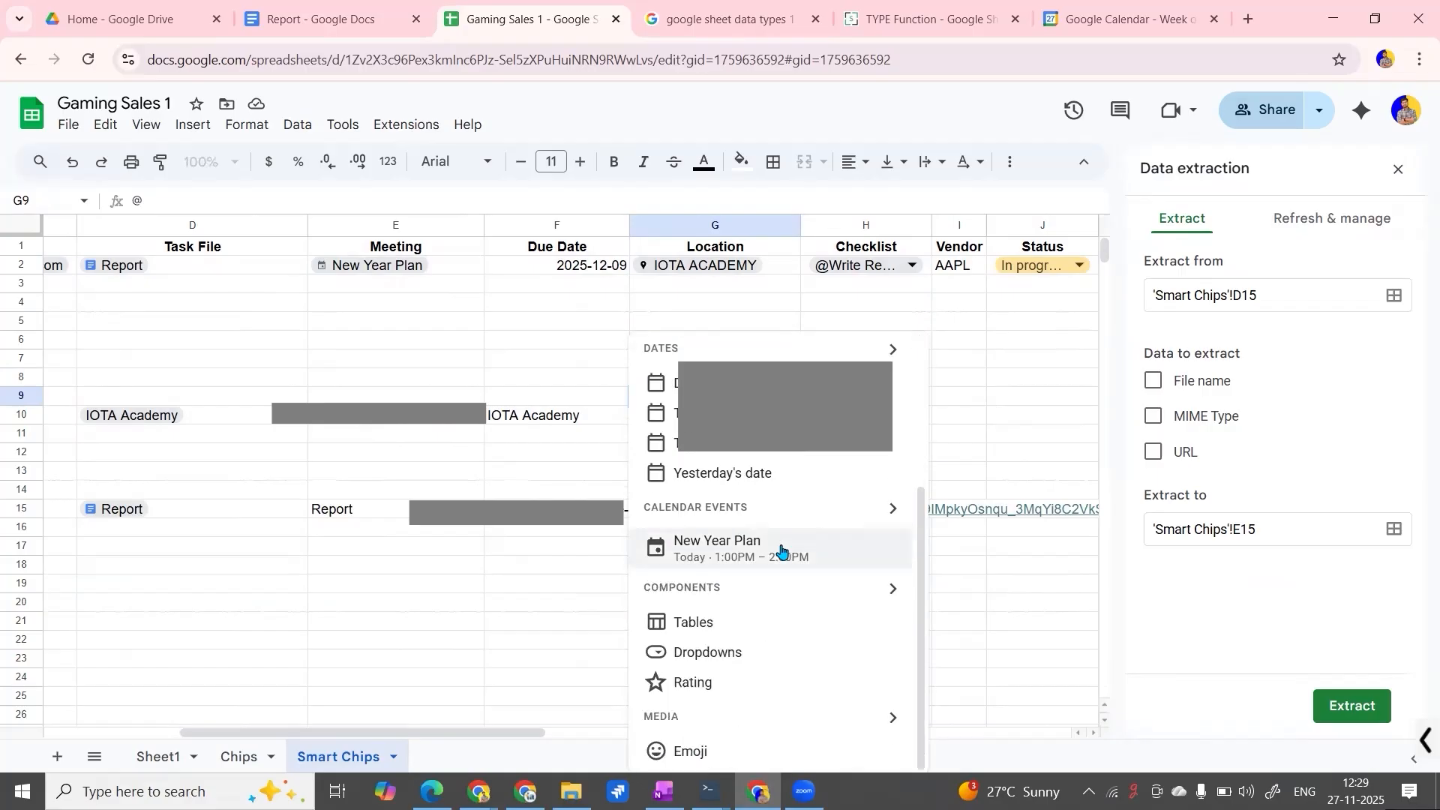
pyautogui.click(470, 642)
# Preview the contact card of the Assigned To people chip in B2, closing it without changing the chip.
pyautogui.moveTo(545, 729); pyautogui.dragTo(218, 732)
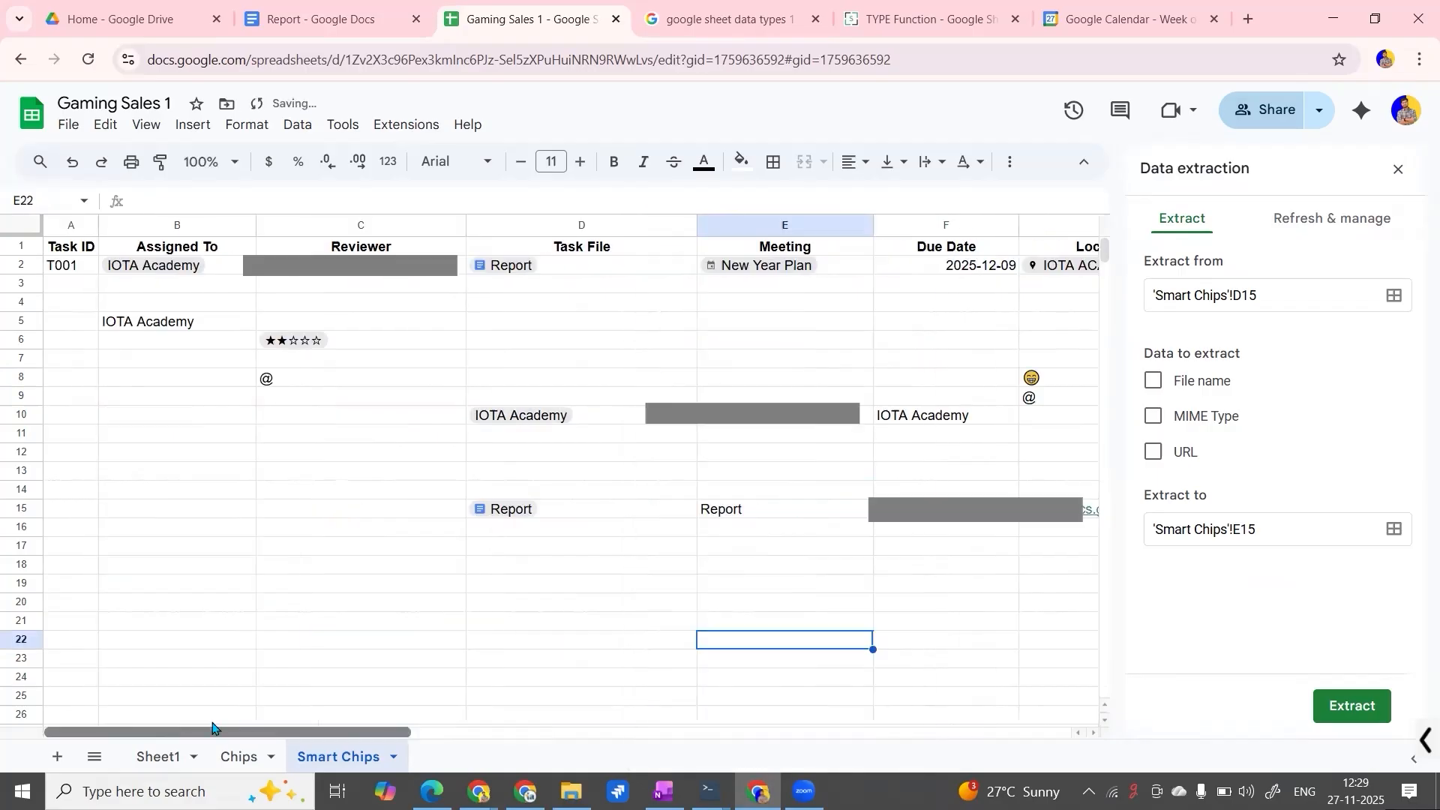
pyautogui.click(232, 271)
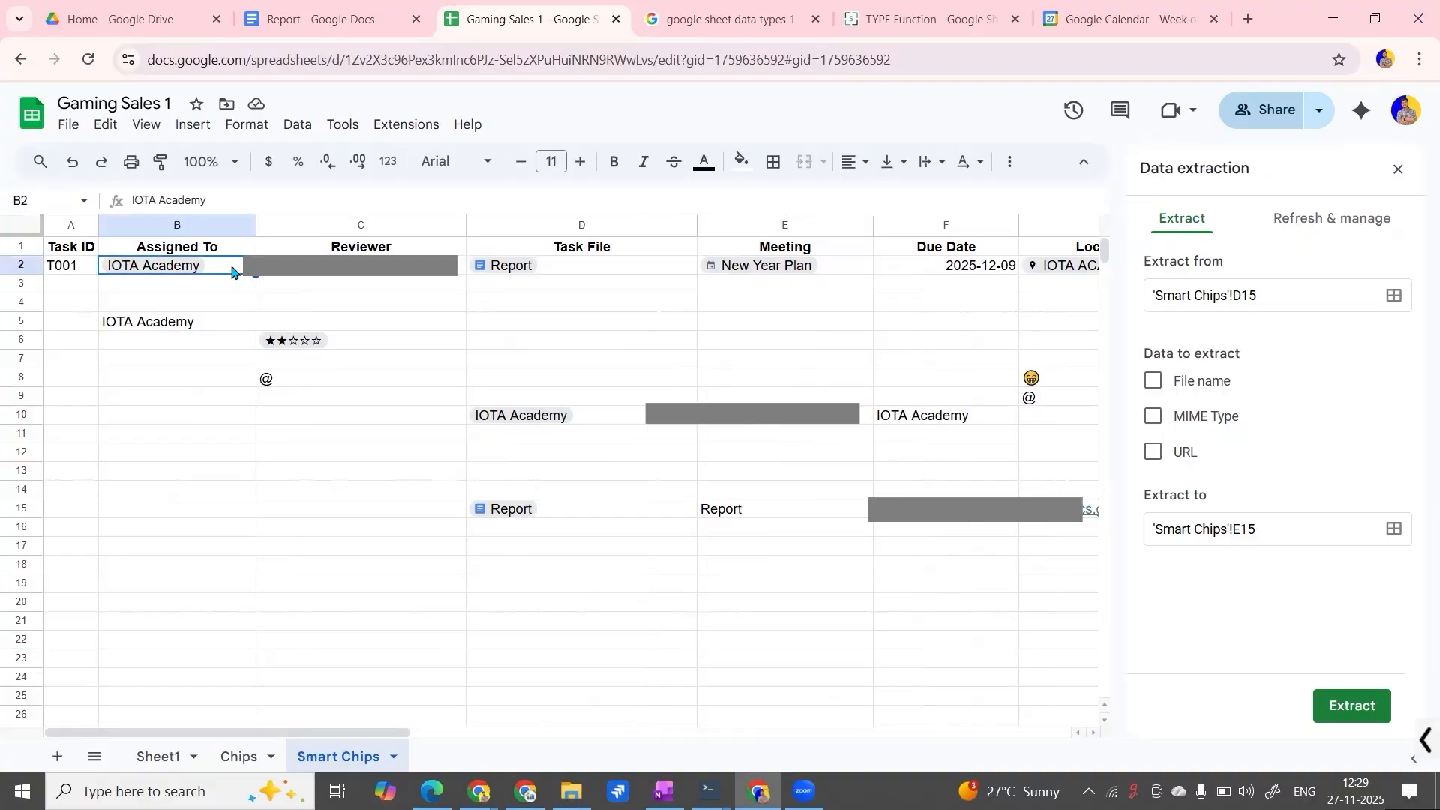
pyautogui.moveTo(165, 264)
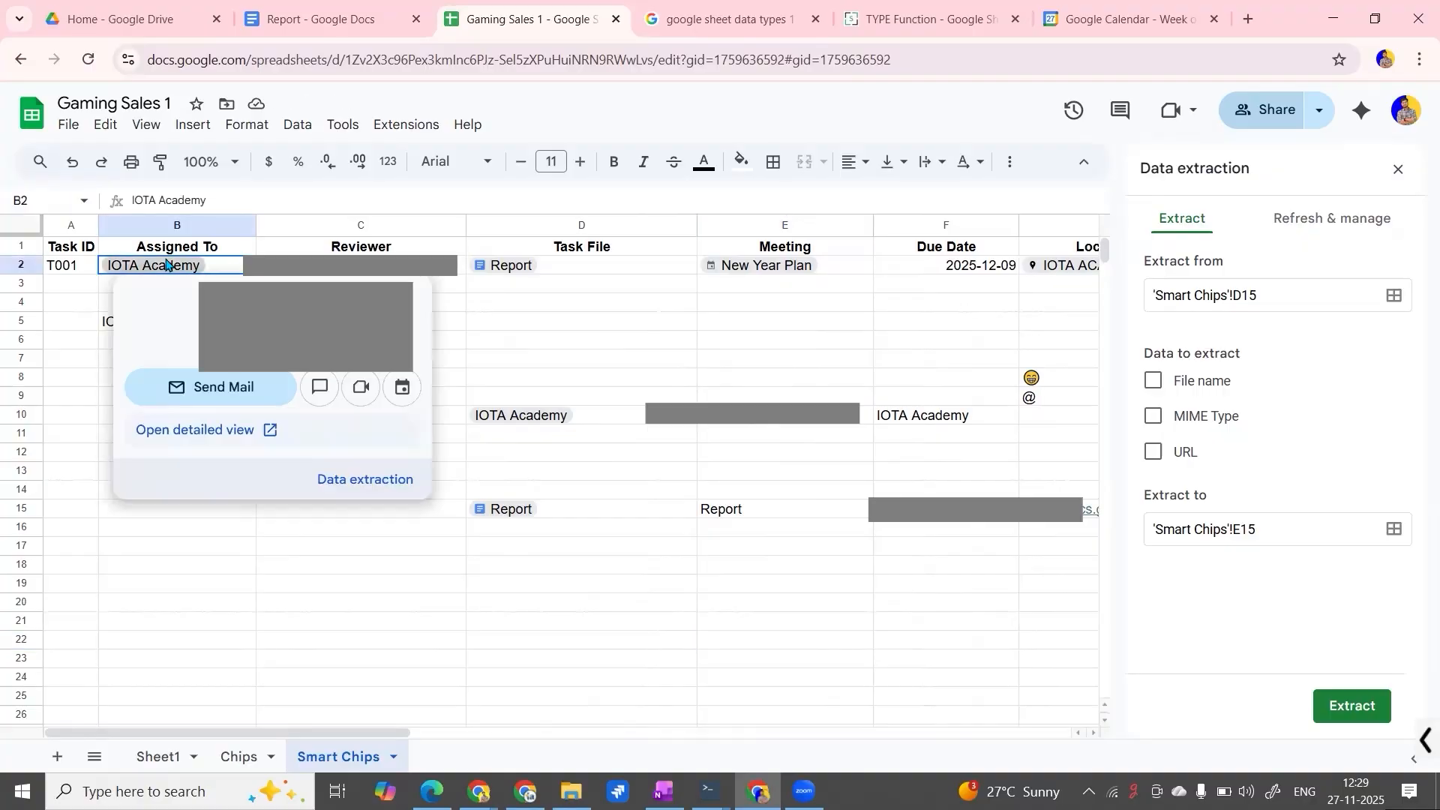
pyautogui.click(505, 305)
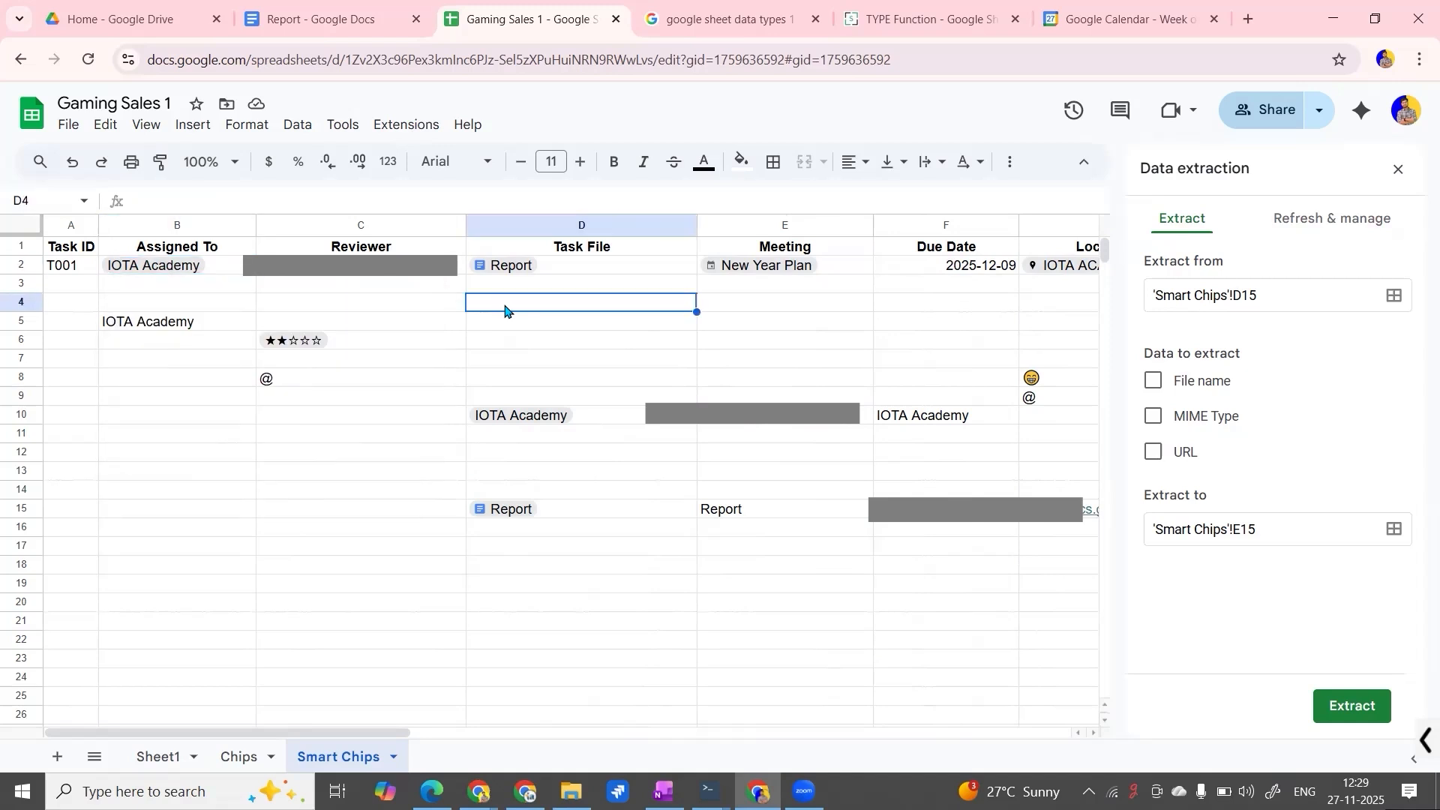